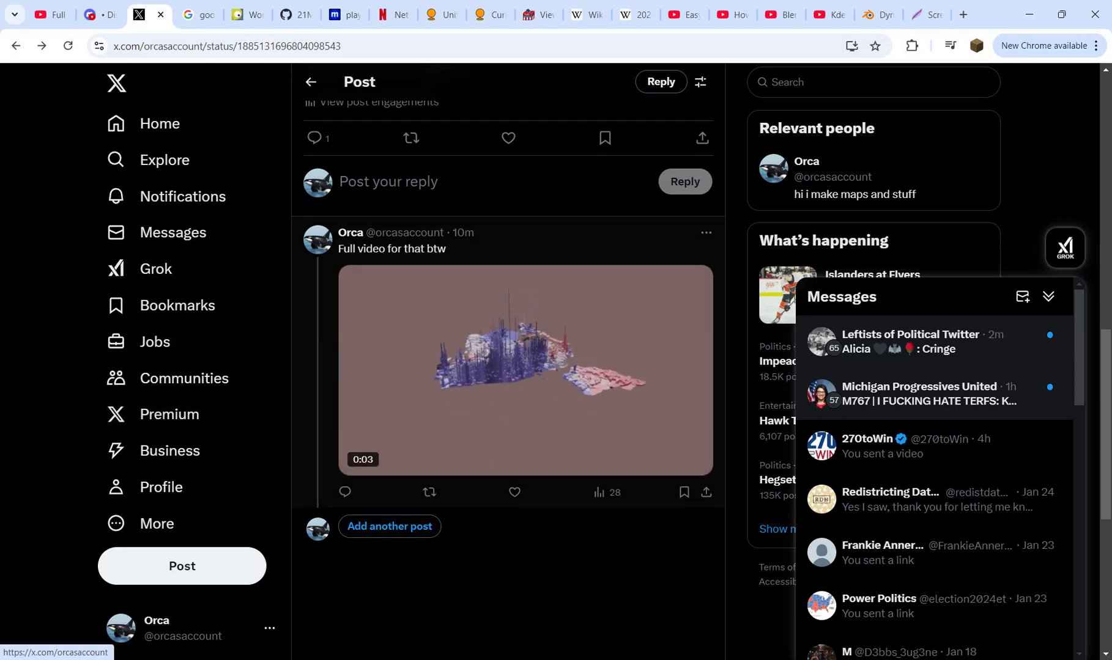
Step: Look through the X thread to compare the 3D map videos and images with different lighting and brightness
scroll(507, 367, up, 10)
scroll(318, 556, up, 3)
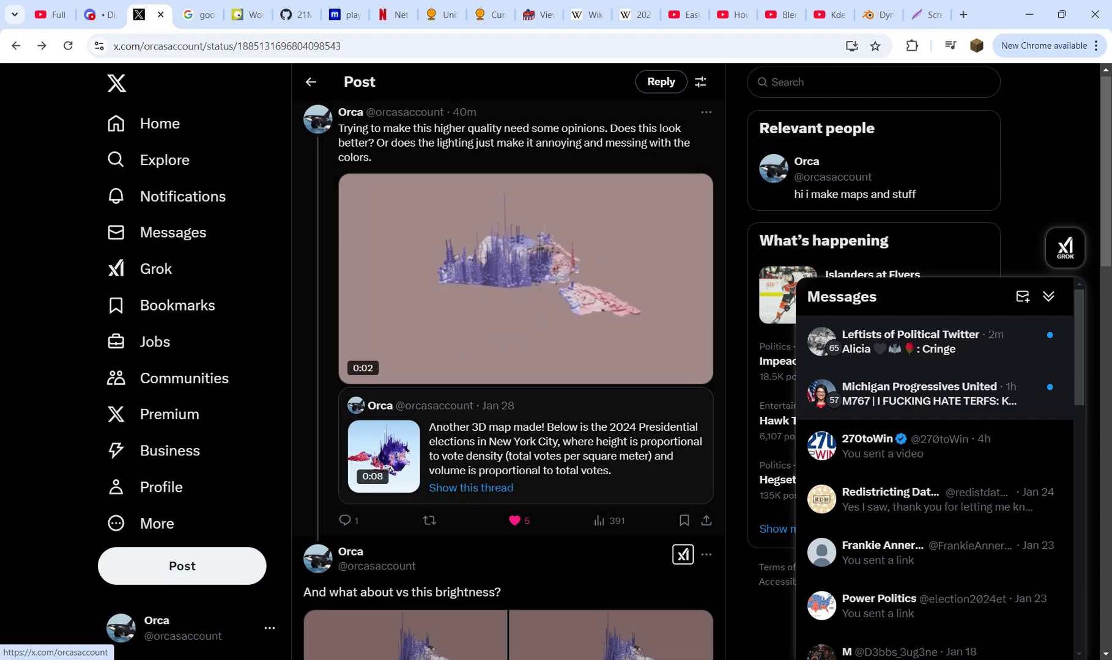
scroll(508, 367, down, 9)
scroll(508, 367, up, 7)
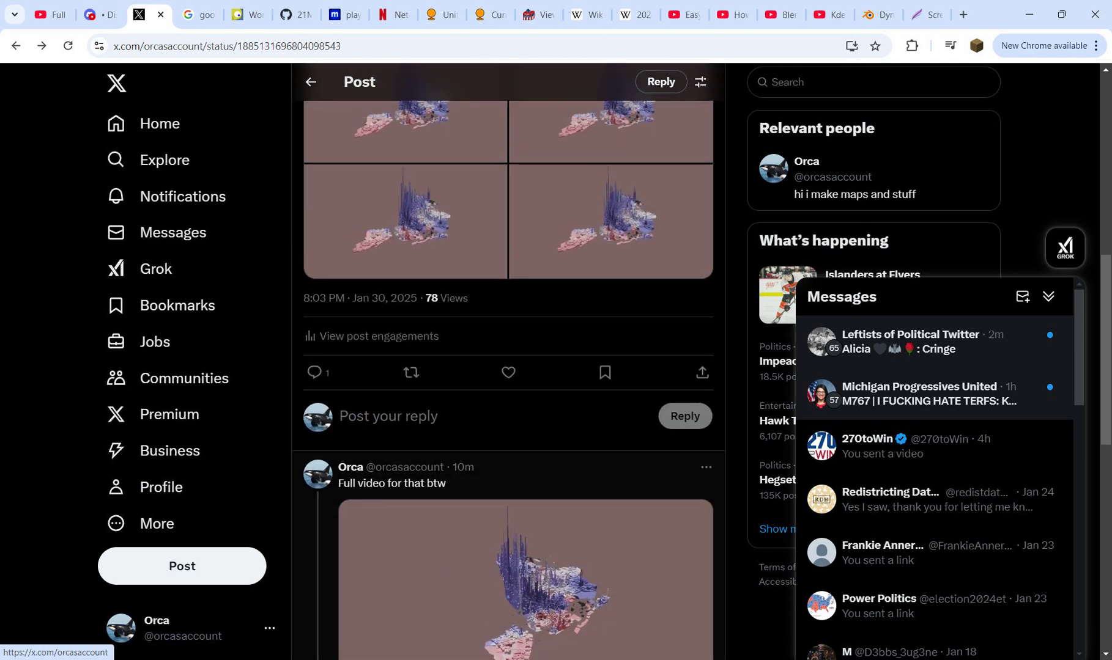
scroll(508, 367, up, 3)
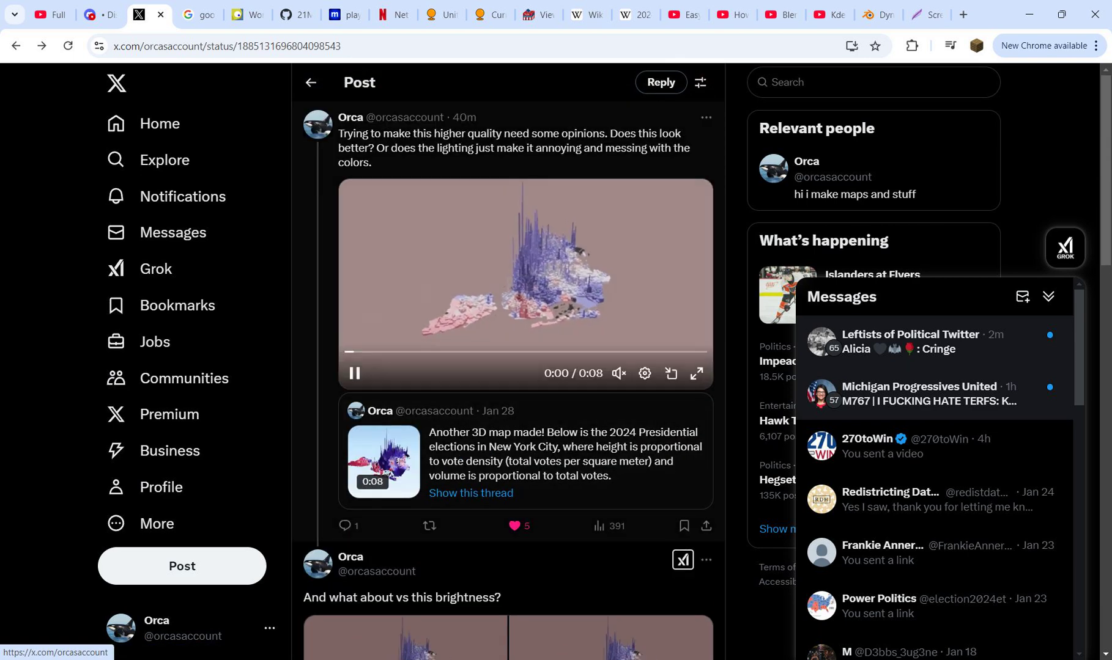
scroll(508, 367, down, 5)
scroll(508, 367, down, 8)
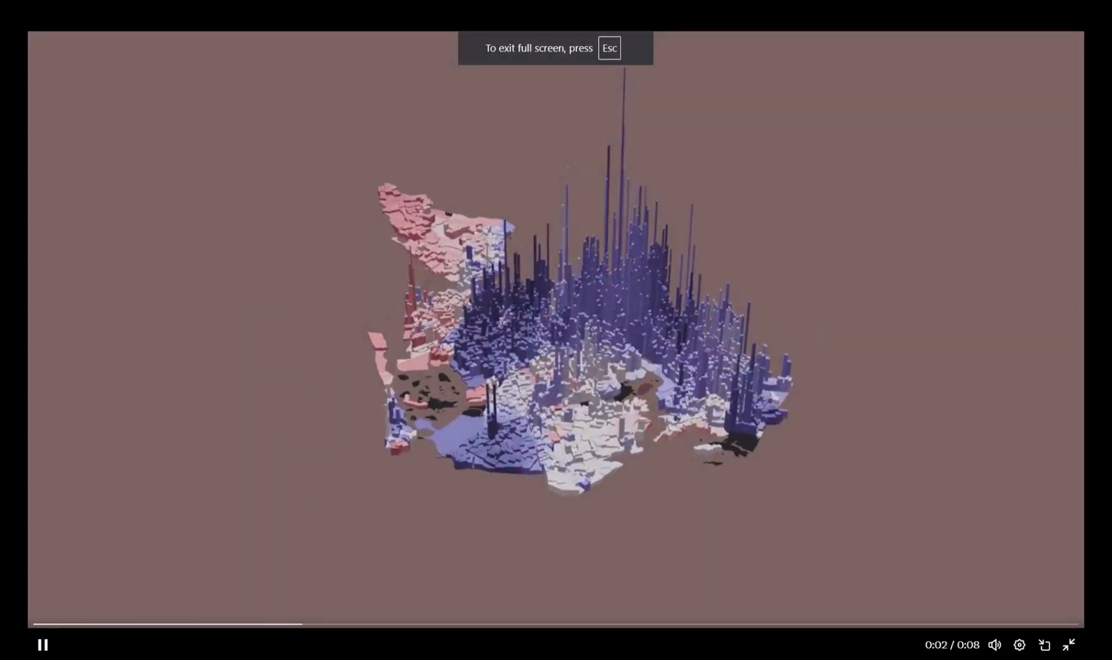
Step: View the quoted Jan 28 post with the earlier New York City 3D election map and return to the thread
key(Escape)
scroll(526, 477, up, 10)
click(532, 385)
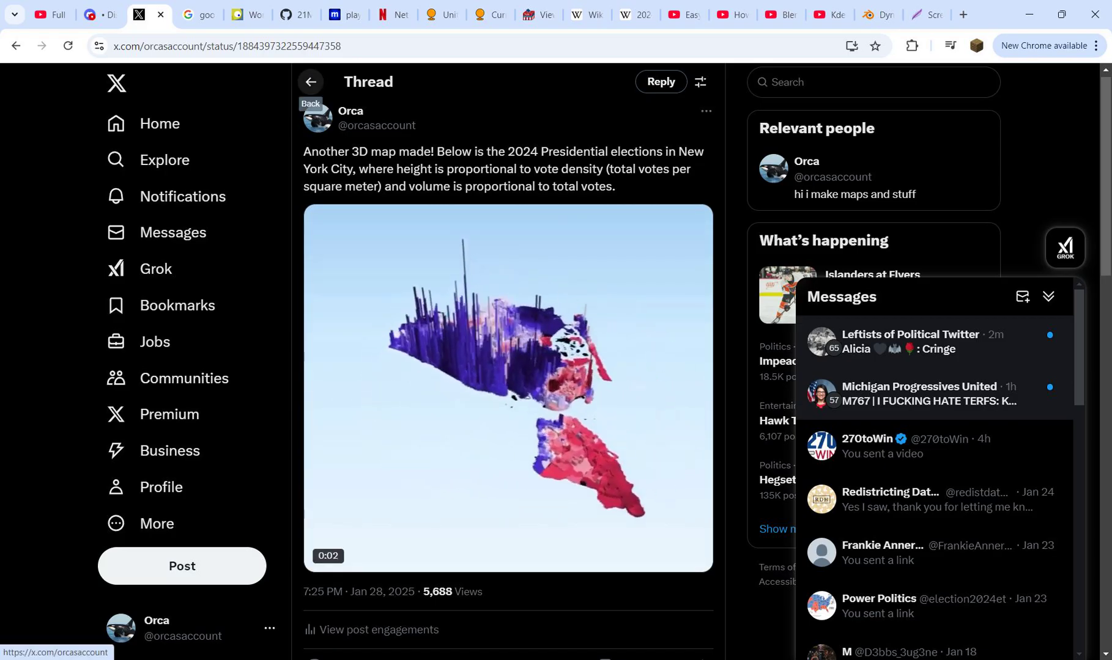
click(310, 82)
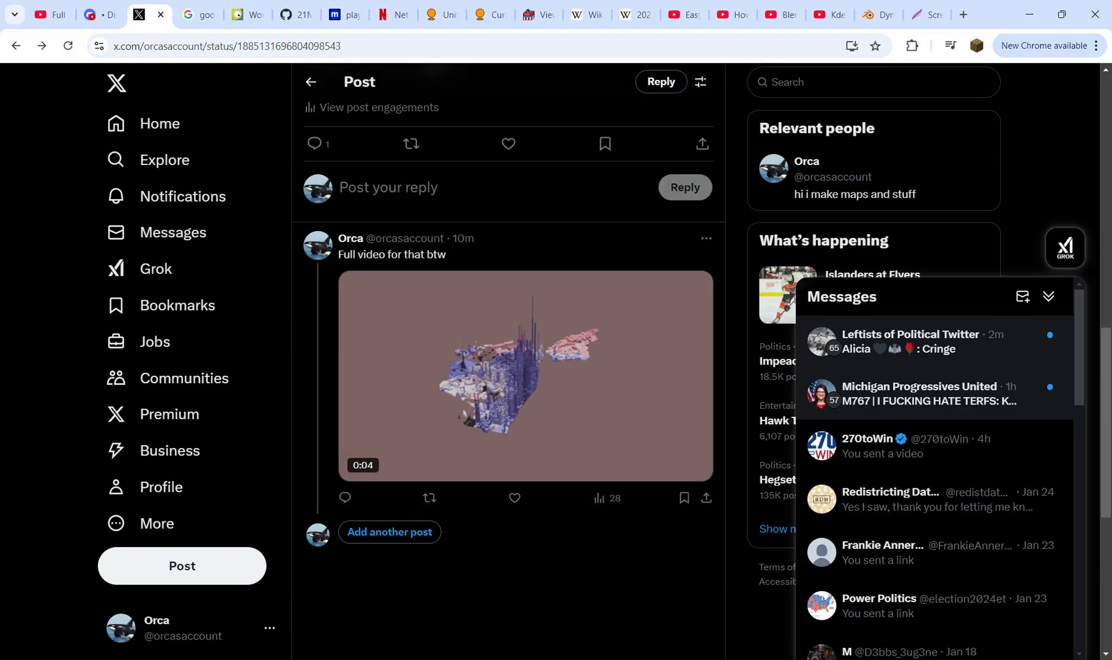
Step: Switch to File Explorer and select nyed_20250127.geojson and ny_final in mapfolder
click(606, 659)
click(605, 659)
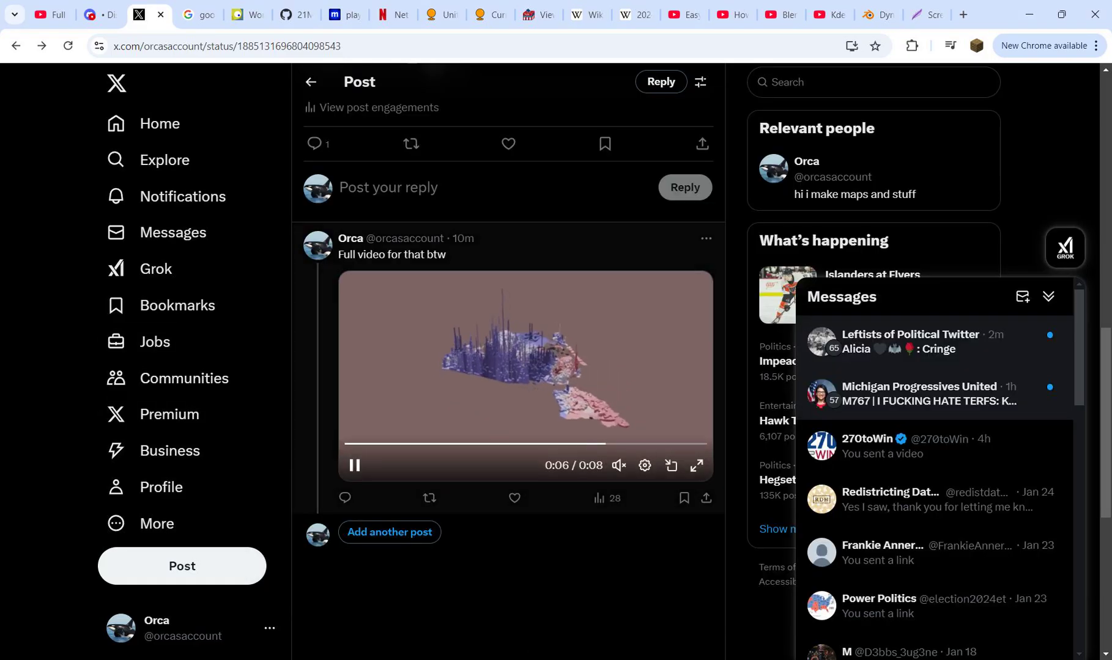
click(605, 659)
click(339, 300)
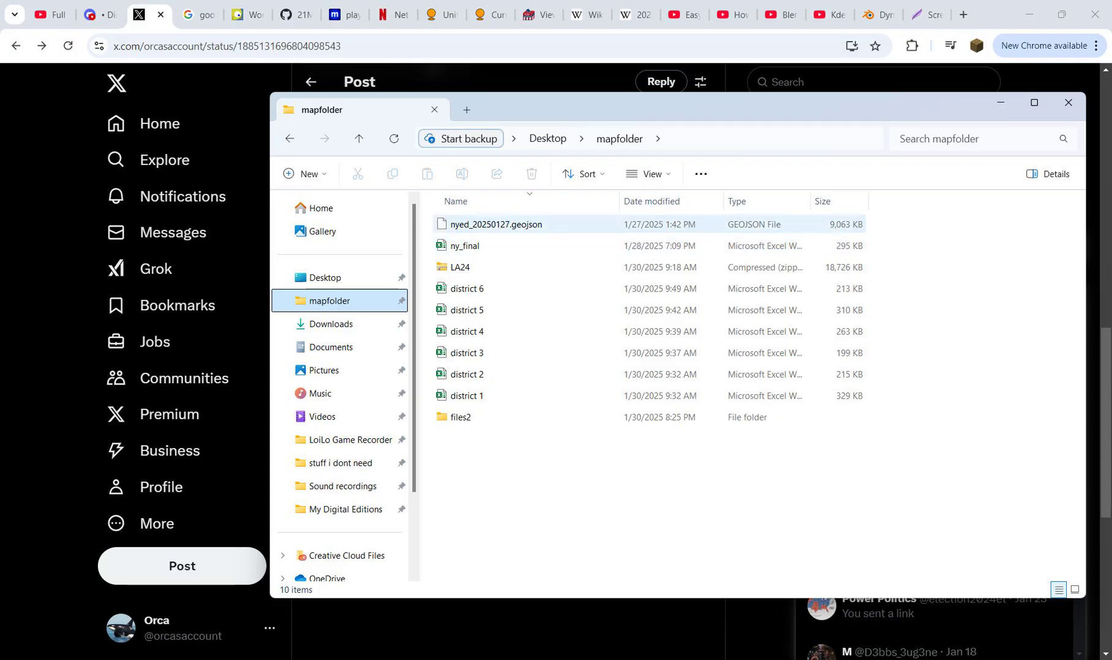
drag(447, 218, 467, 246)
click(605, 659)
scroll(526, 379, up, 1)
scroll(526, 379, down, 3)
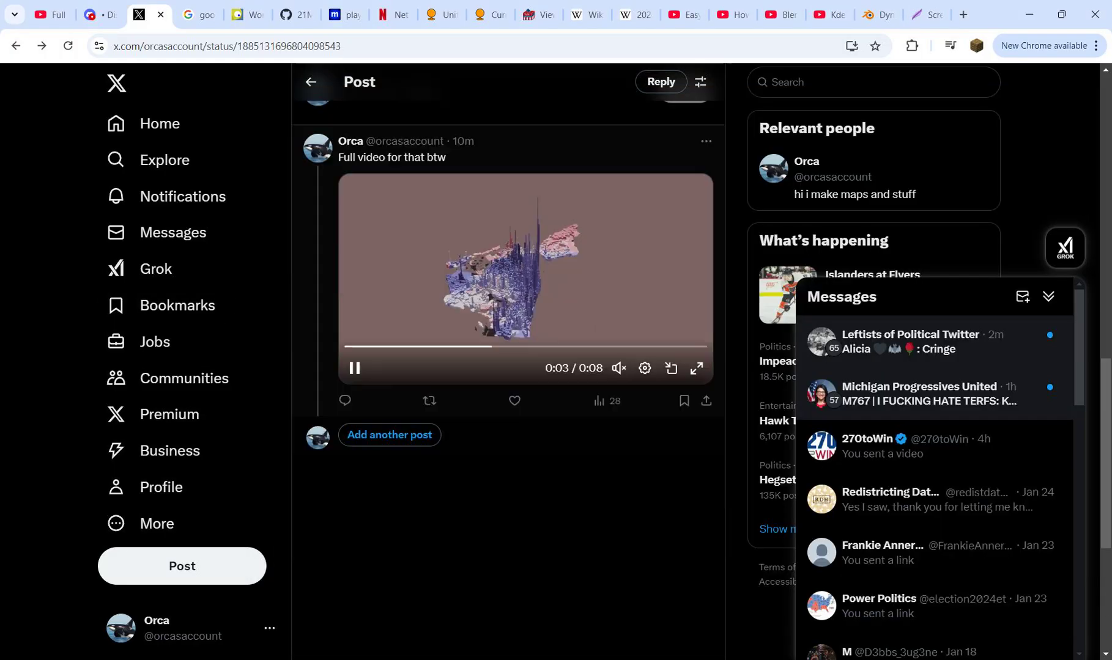
click(605, 659)
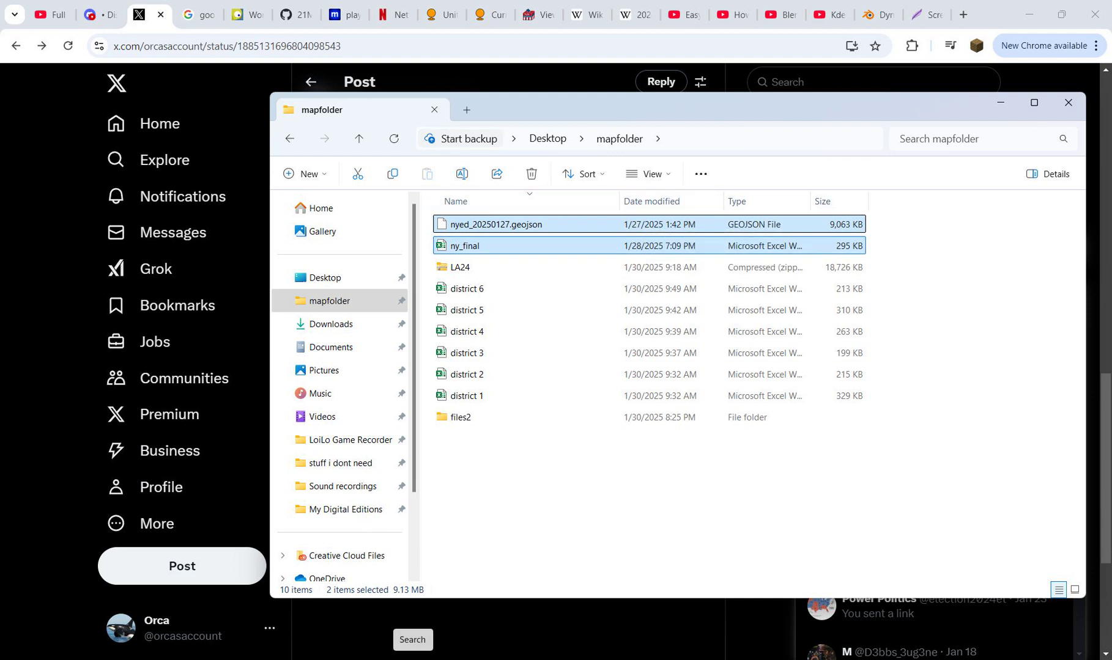
Step: Launch QGIS Desktop 3.32.2 with an empty project
key(super)
text(qg)
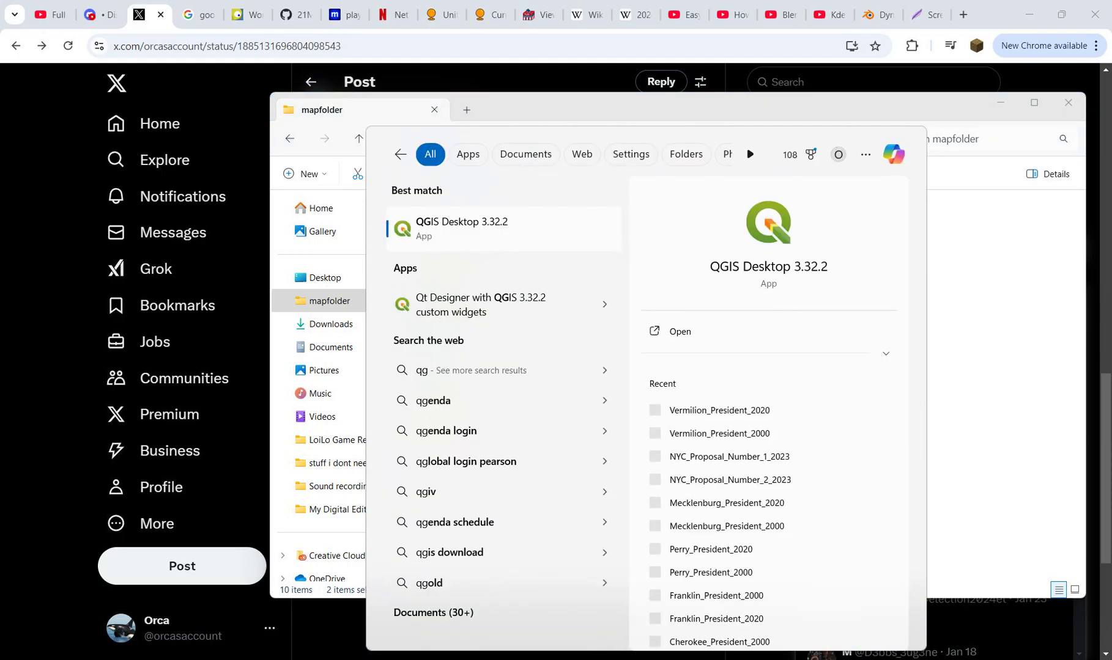
key(Escape)
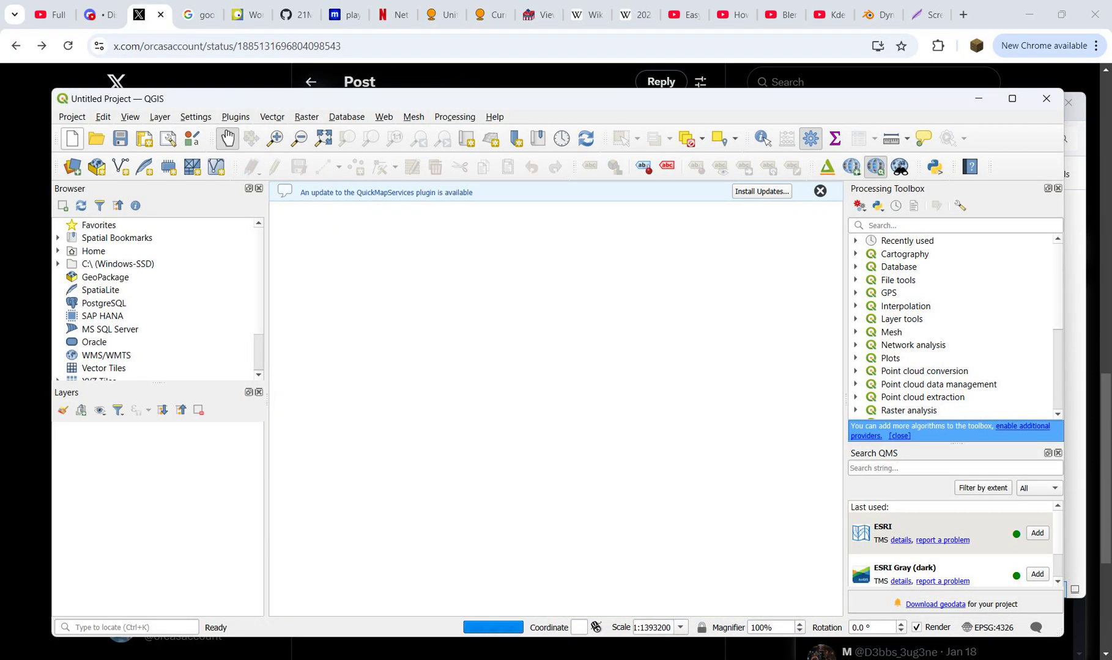
Step: Add nyed_20250127.geojson and the ny_final spreadsheet from mapfolder to the QGIS project as layers
key(alt+Tab)
drag(477, 246, 196, 462)
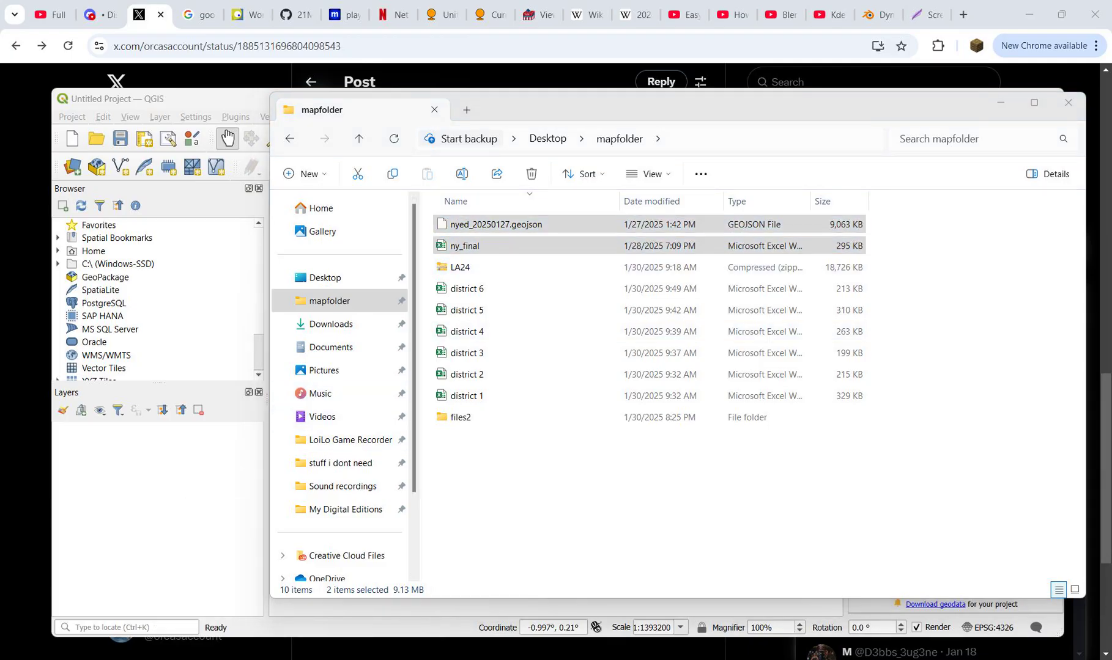
drag(568, 108, 659, 353)
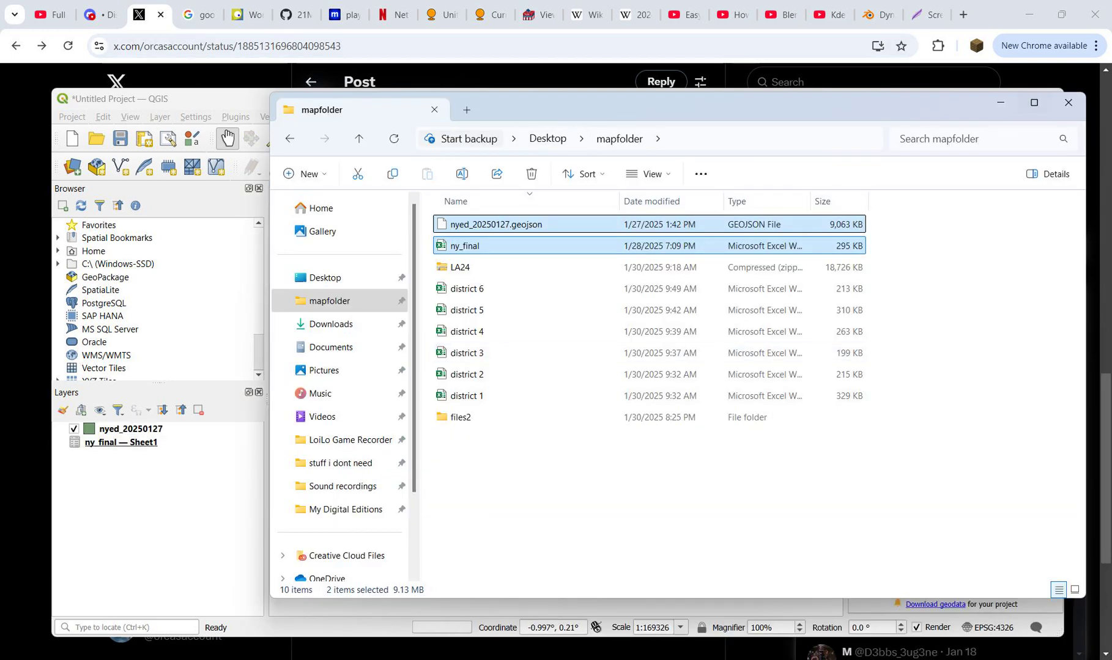
click(1000, 103)
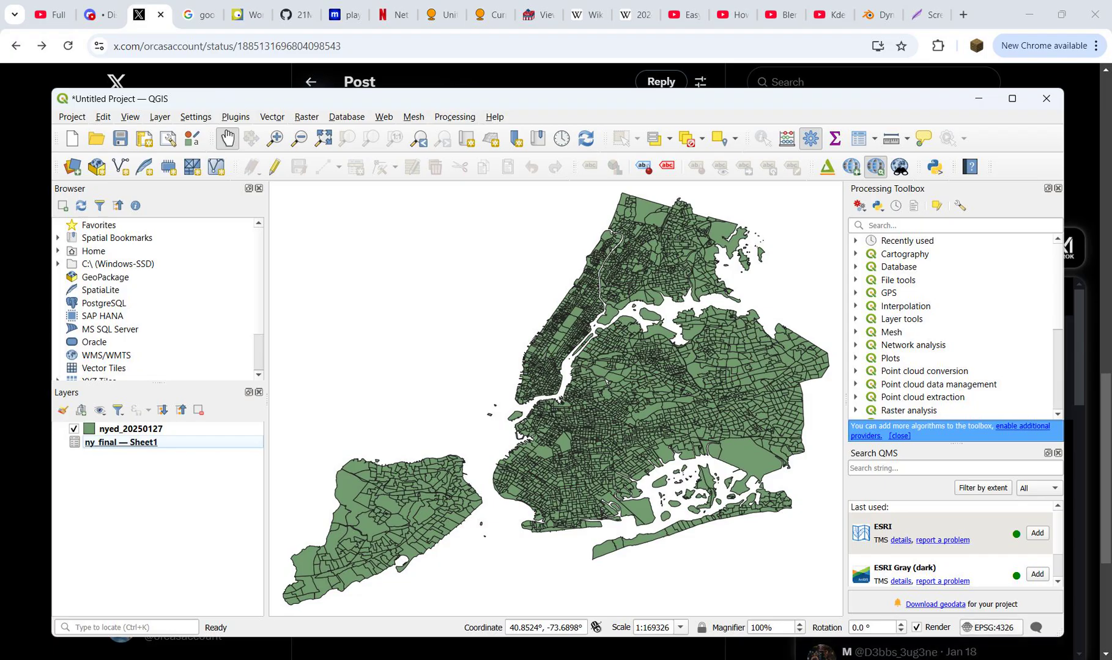
Step: Set the project CRS to NAD27 / New York Central (EPSG:32016) with the first listed transformation, and fit the view to the nyed_20250127 layer
click(991, 627)
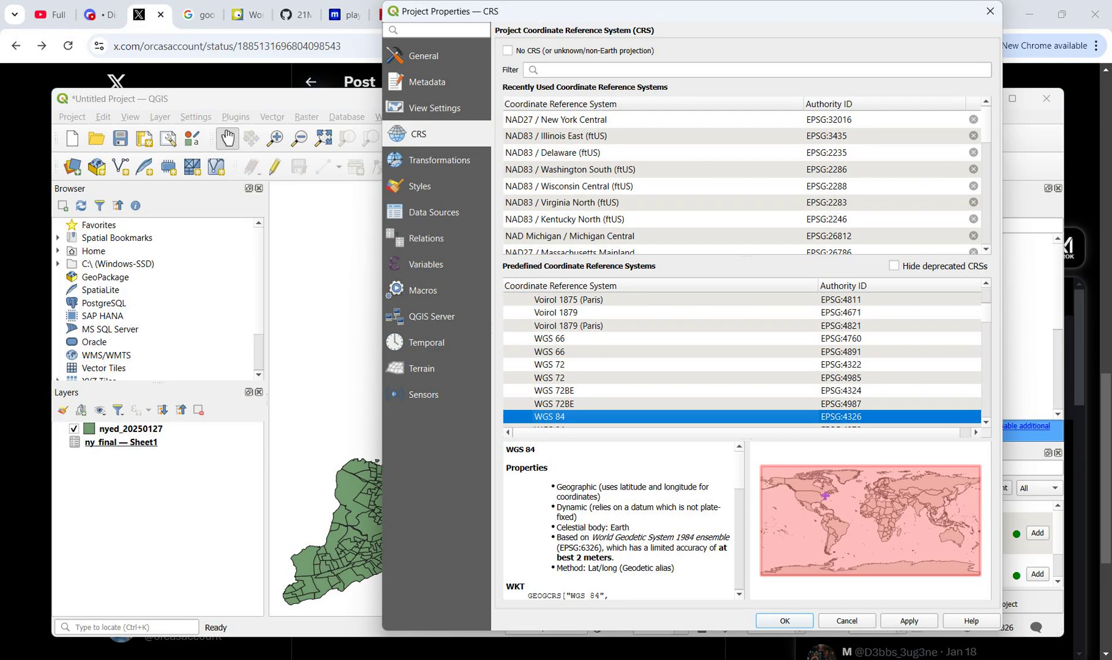
click(556, 119)
click(909, 621)
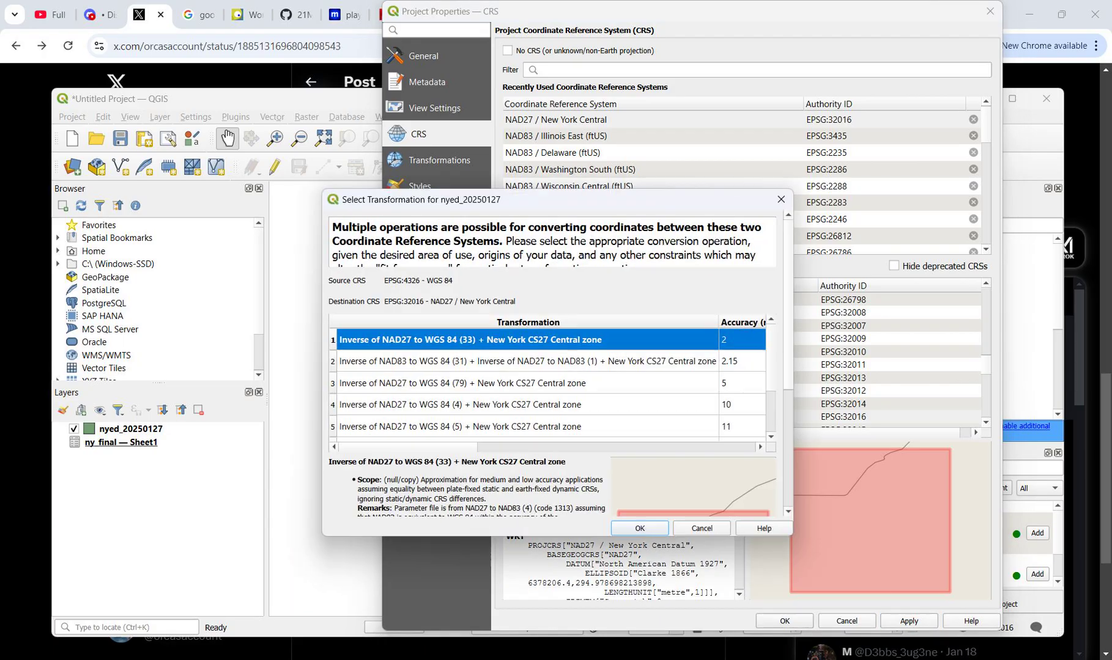
click(640, 528)
click(784, 621)
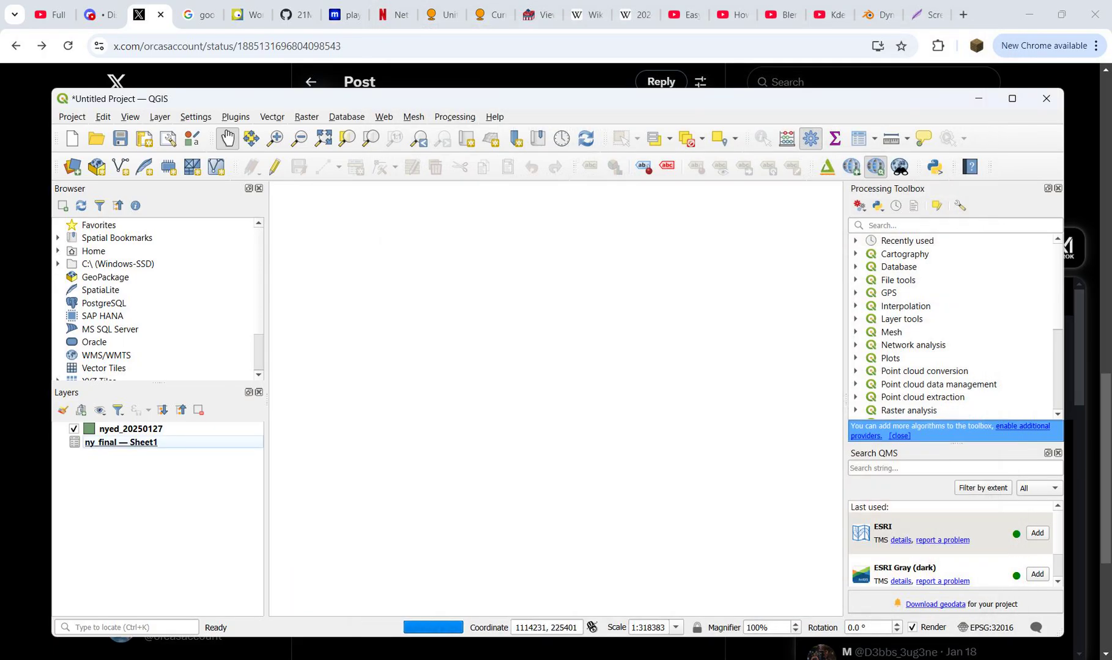
right_click(190, 429)
click(233, 84)
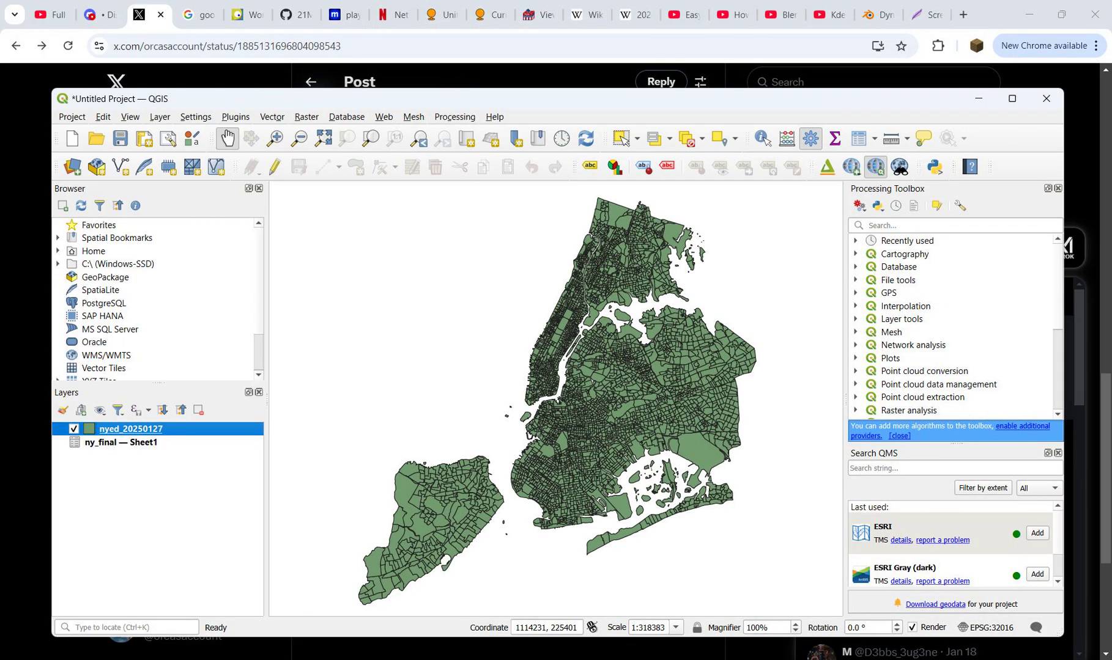
Step: Join the ny_final Sheet1 table to the nyed_20250127 layer and apply the change
double_click(142, 429)
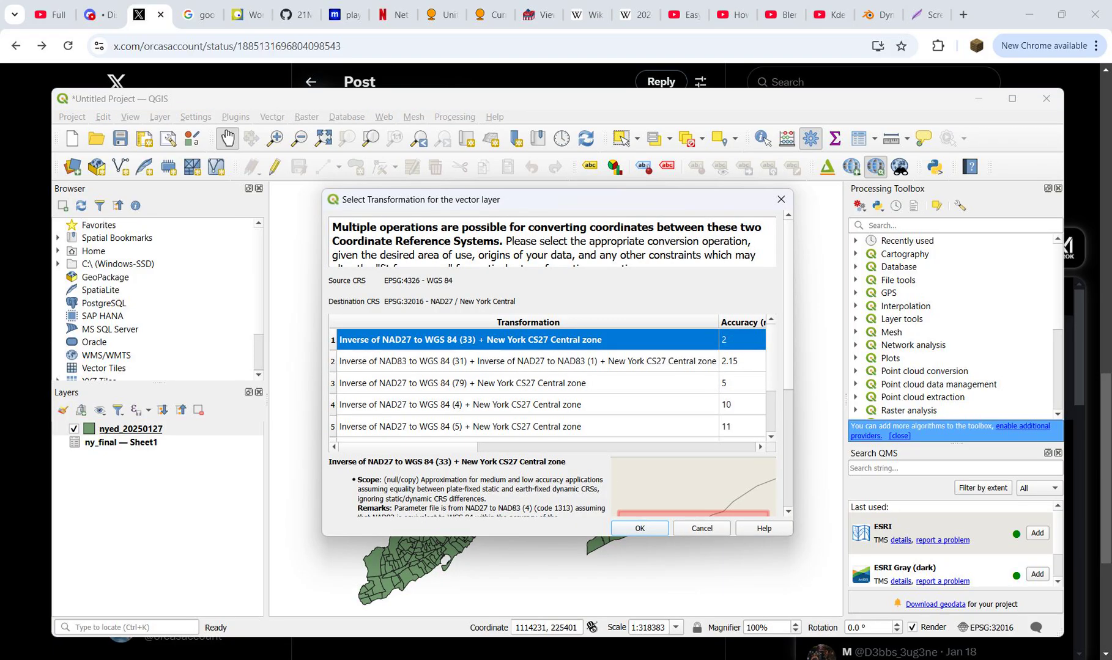
click(640, 529)
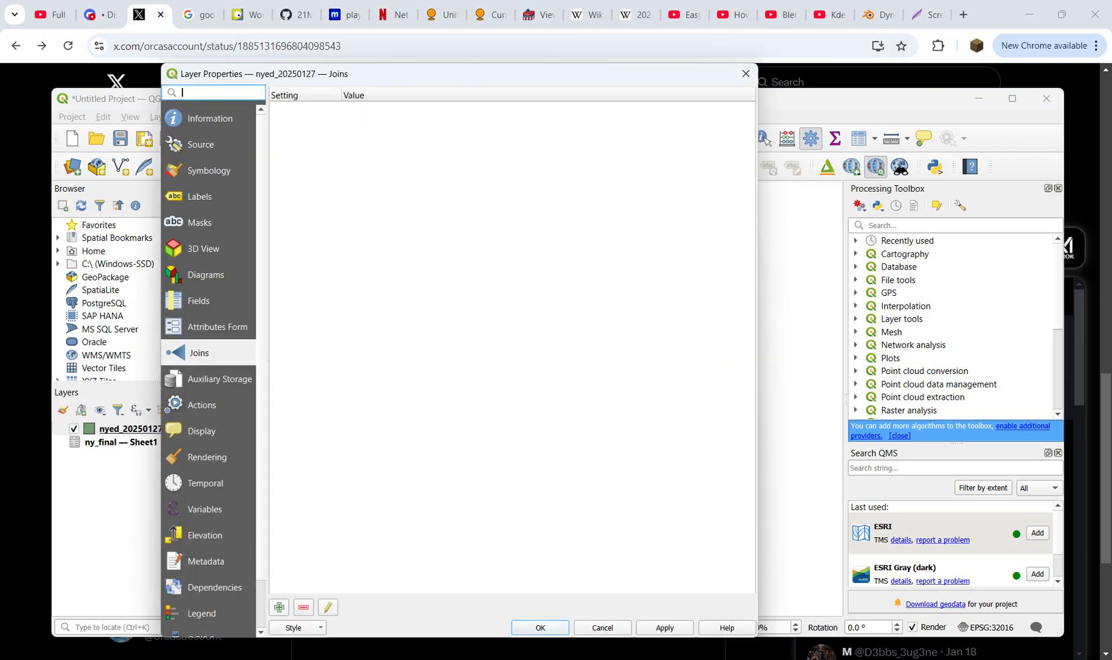
click(279, 608)
click(578, 522)
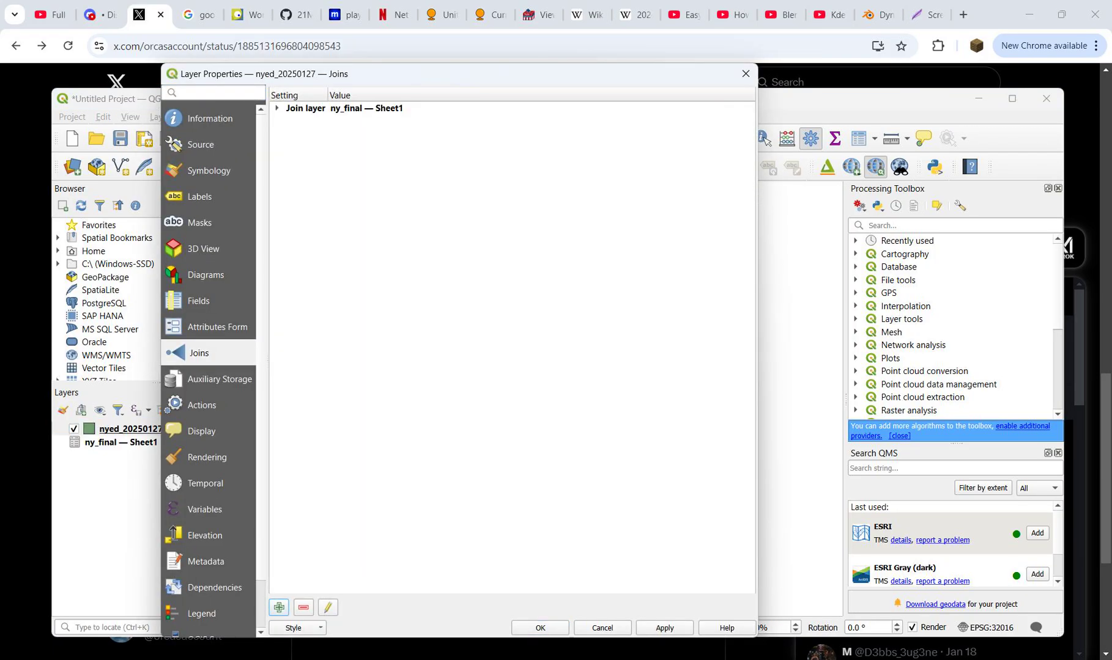
click(664, 629)
click(745, 74)
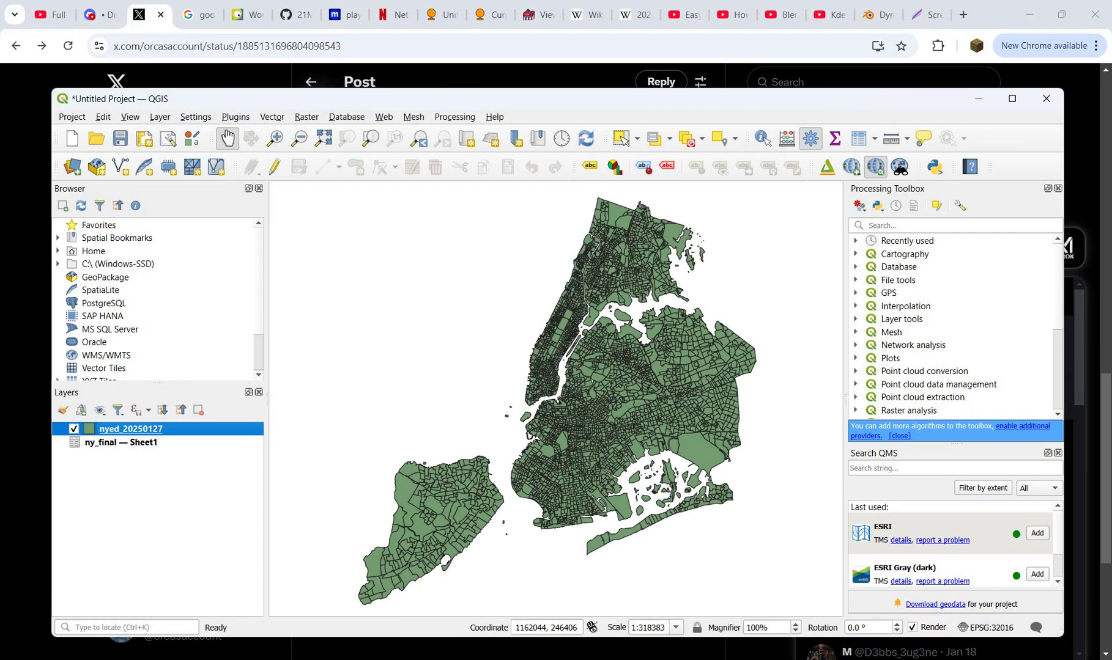
right_click(162, 428)
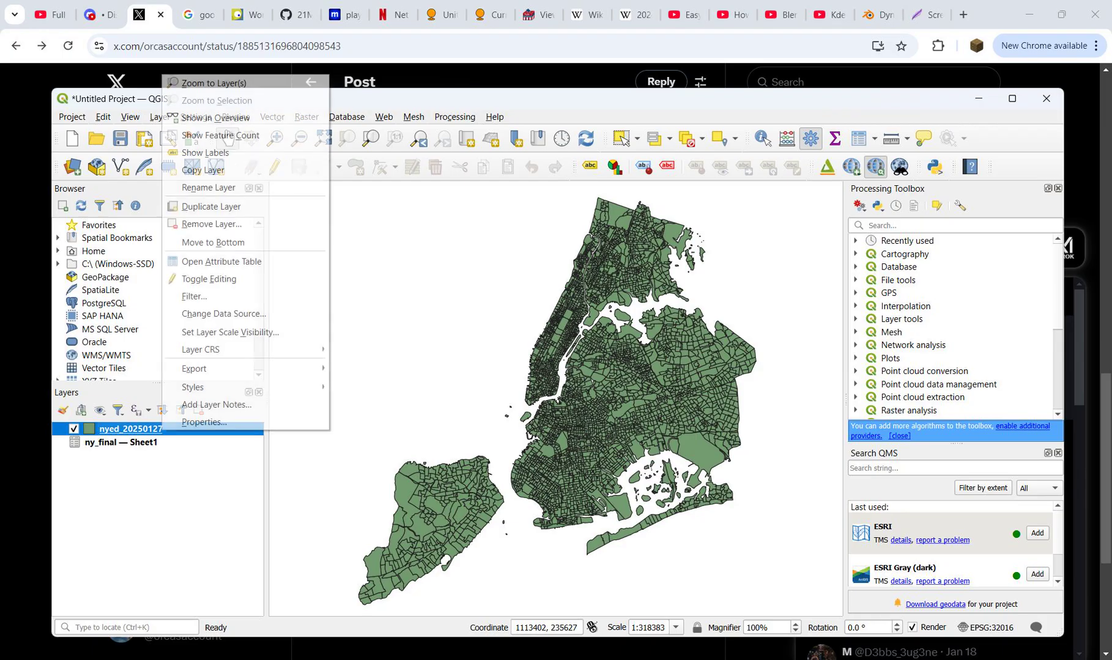
right_click(196, 426)
click(211, 418)
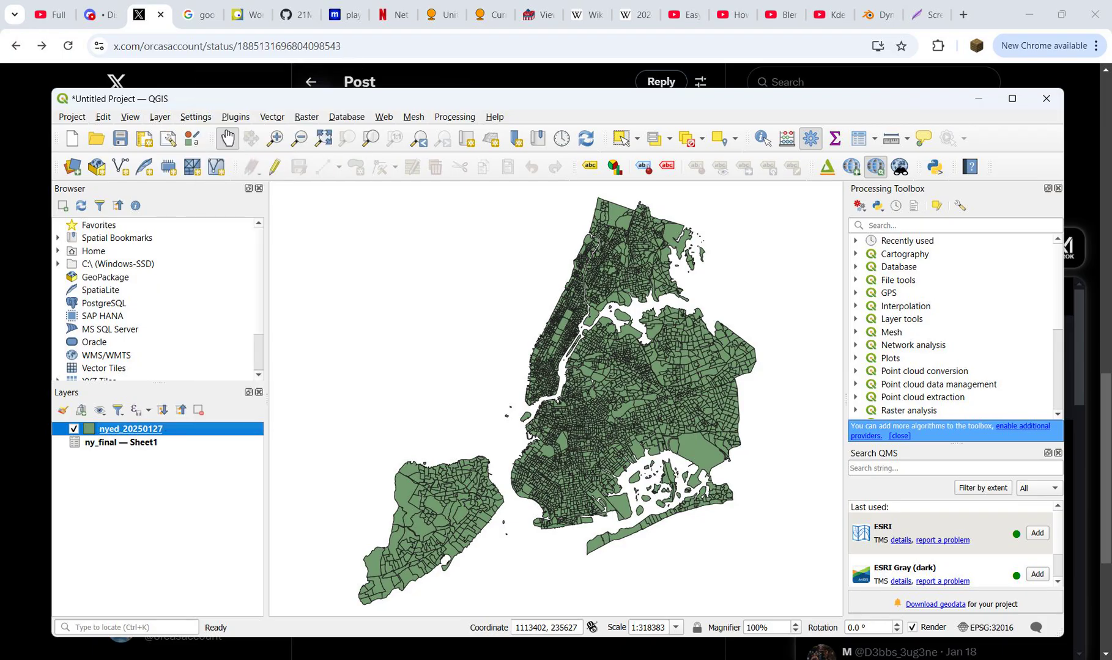
click(209, 171)
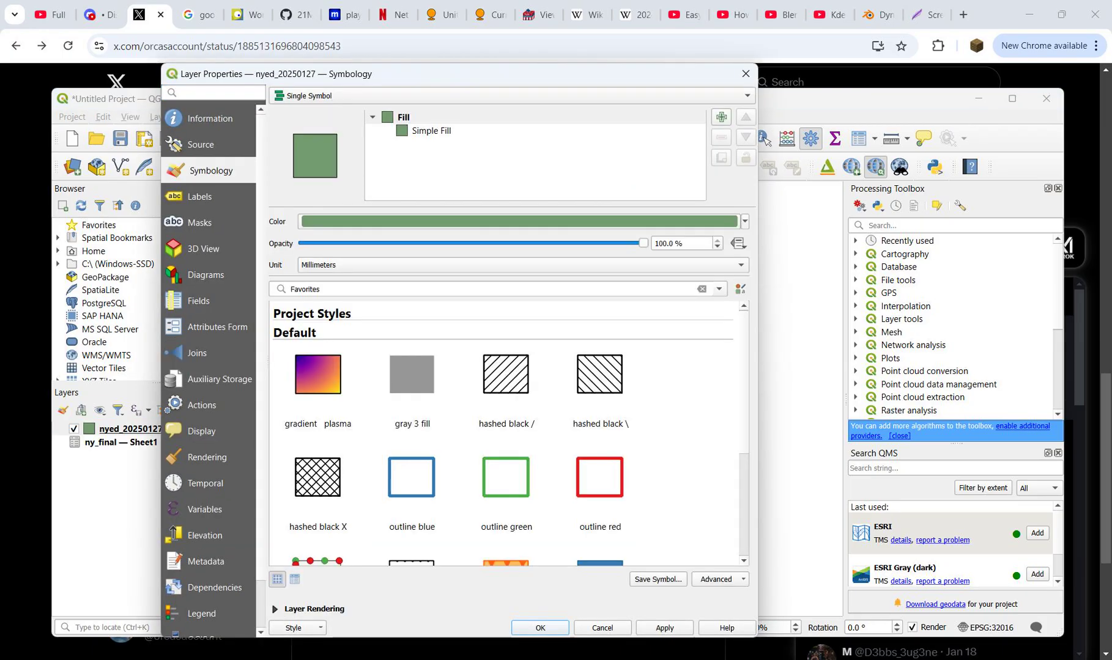
click(431, 131)
click(603, 249)
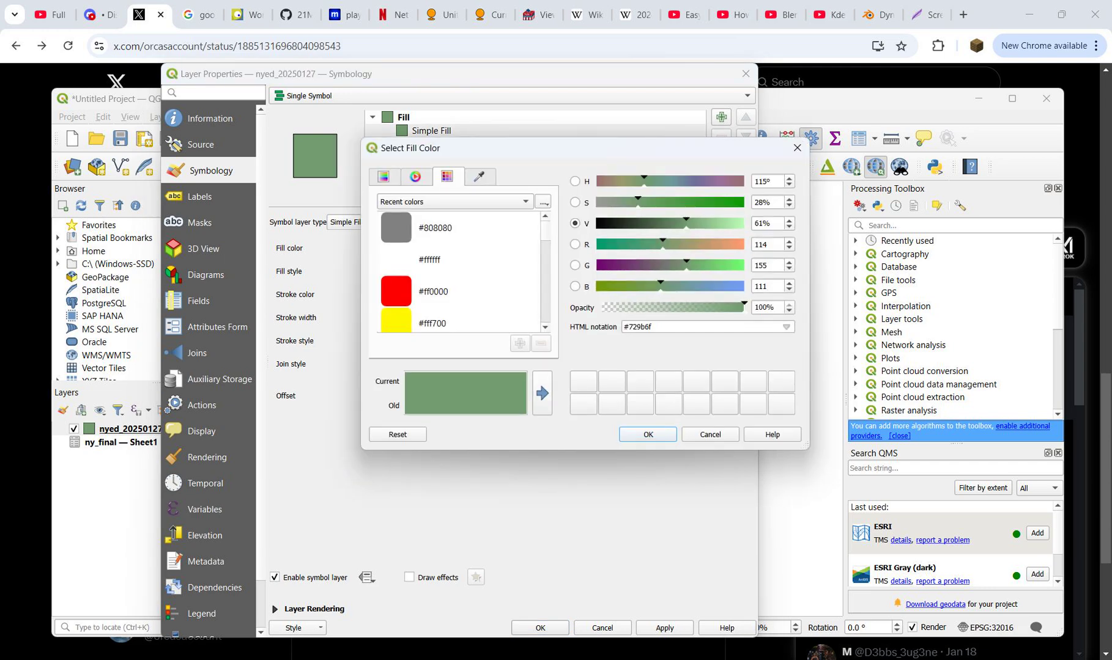
click(797, 147)
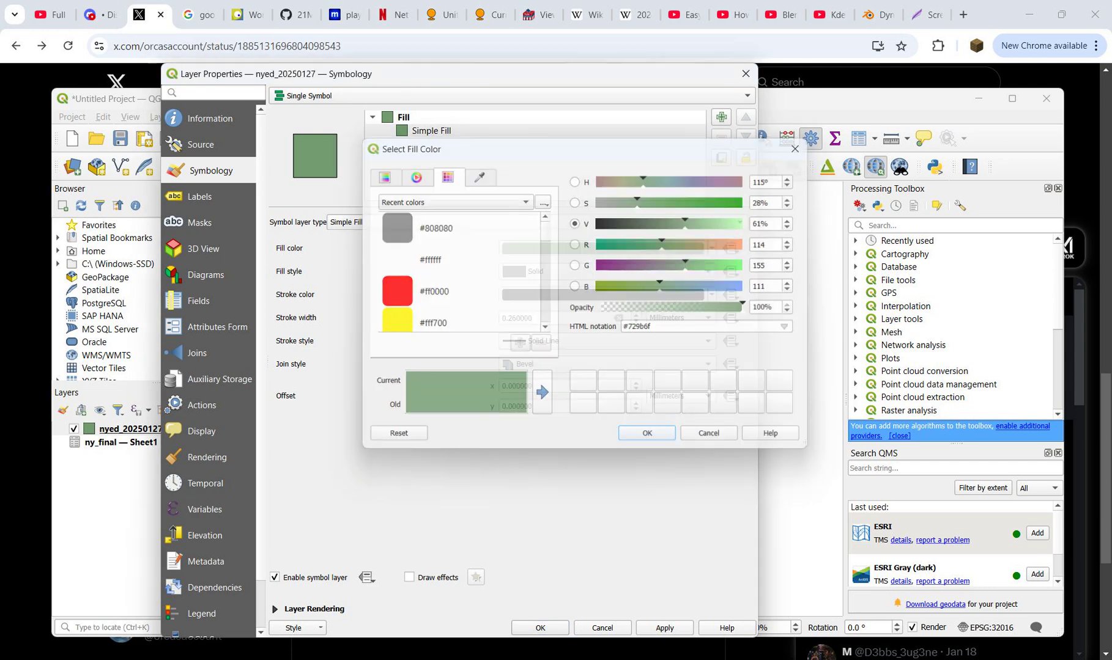
click(745, 73)
Step: Preview the nyed_20250127 polygons in the Qgis2threejs Exporter and compare them with the full 3D map video posted on X
click(826, 167)
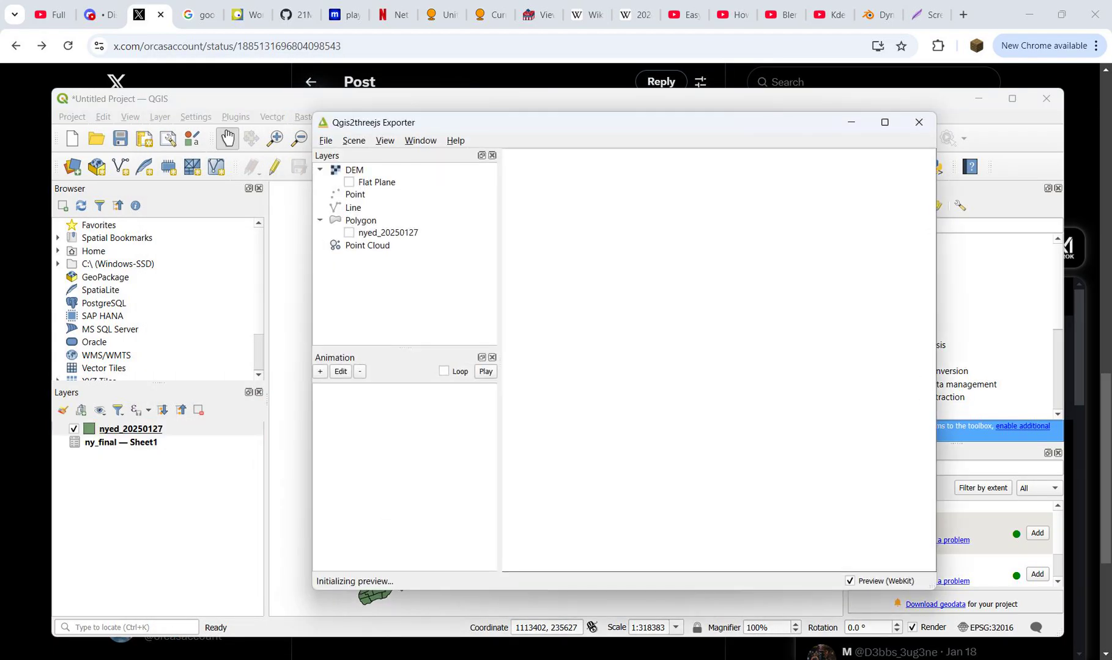
click(349, 233)
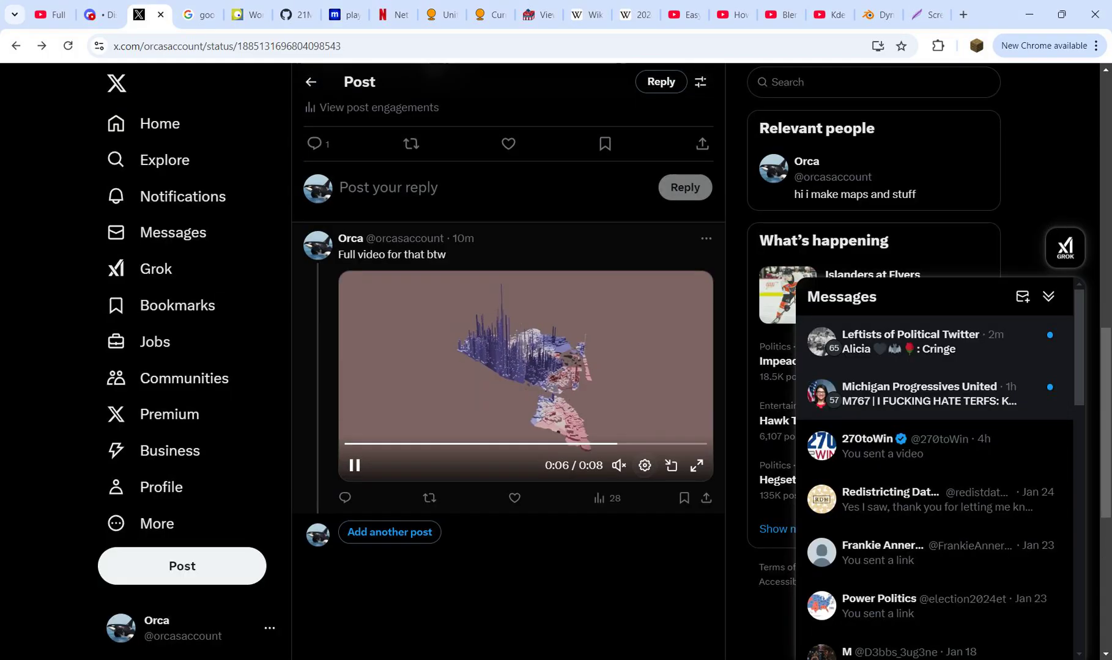
click(697, 465)
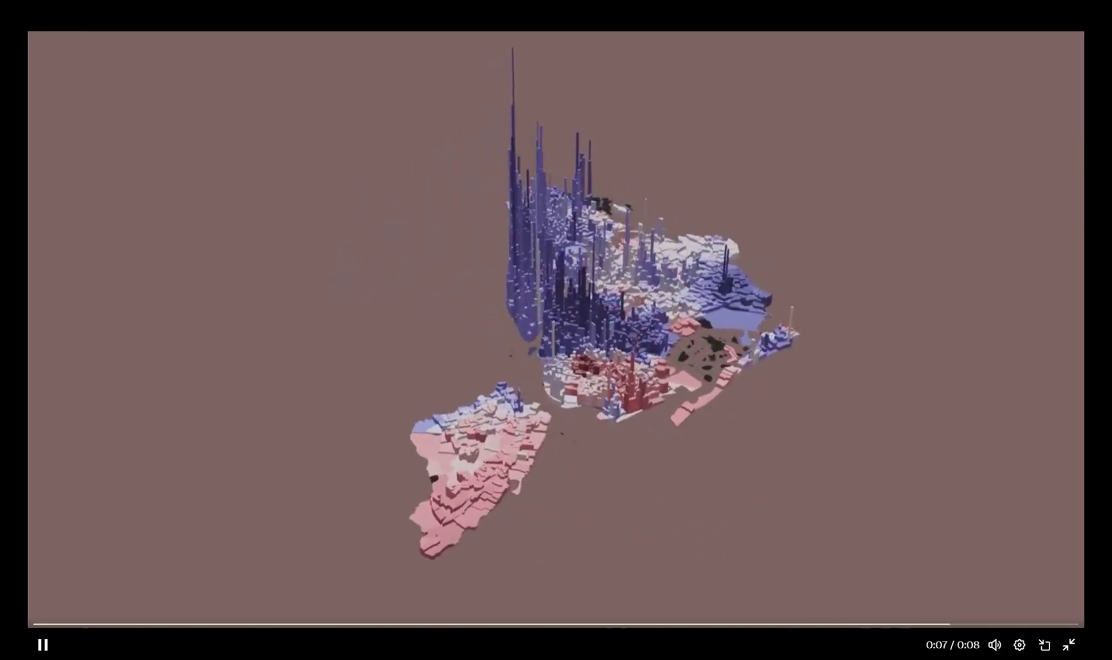
key(Escape)
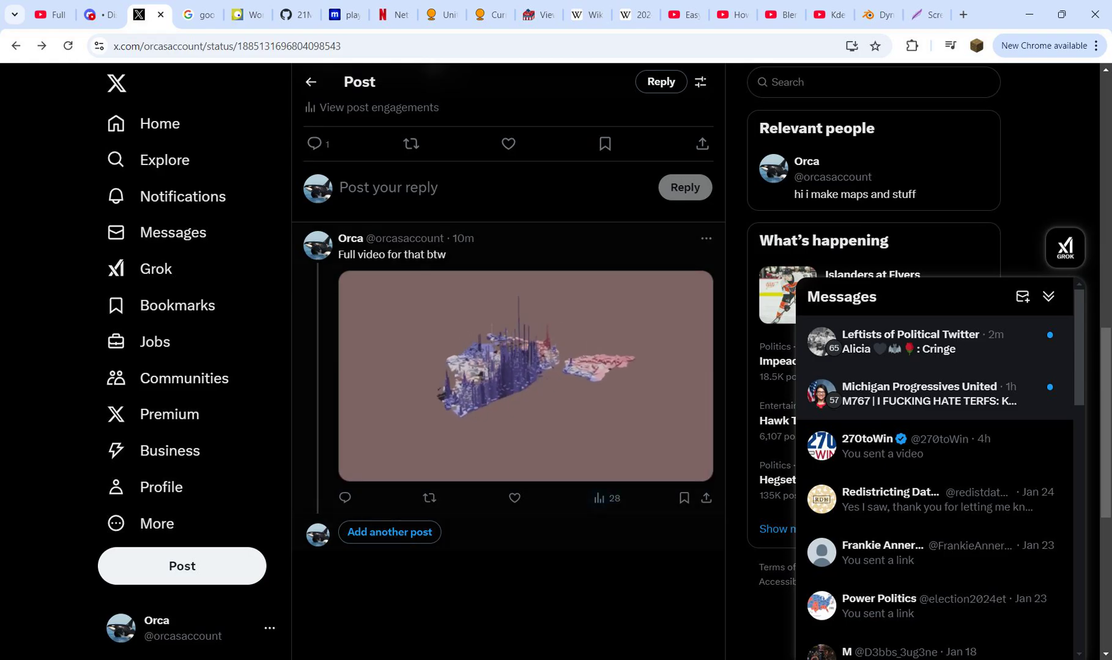
click(780, 659)
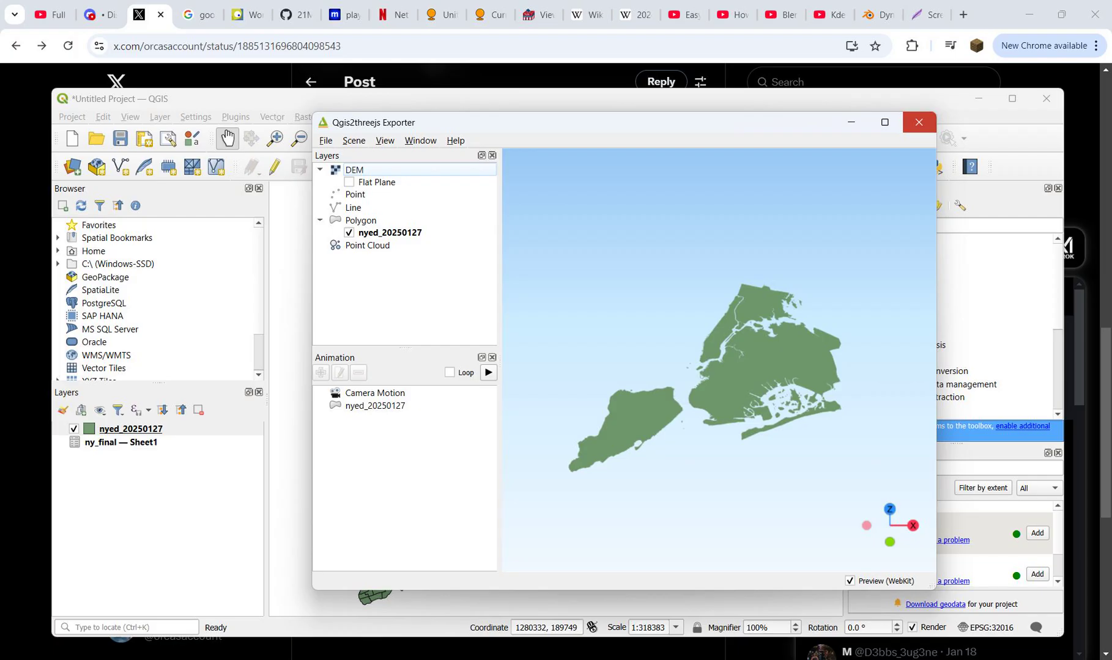
click(919, 122)
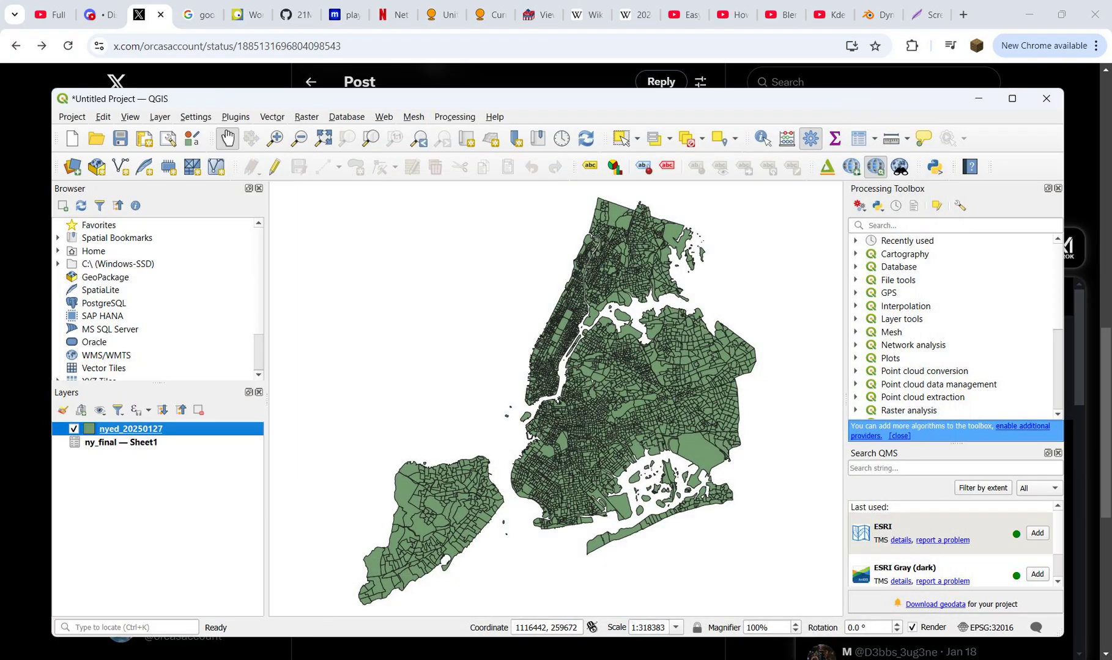
Step: Open the nyed_20250127 attribute table, widen the ny_final — Sheet1_PCT column and sort the rows by it in ascending order
right_click(230, 429)
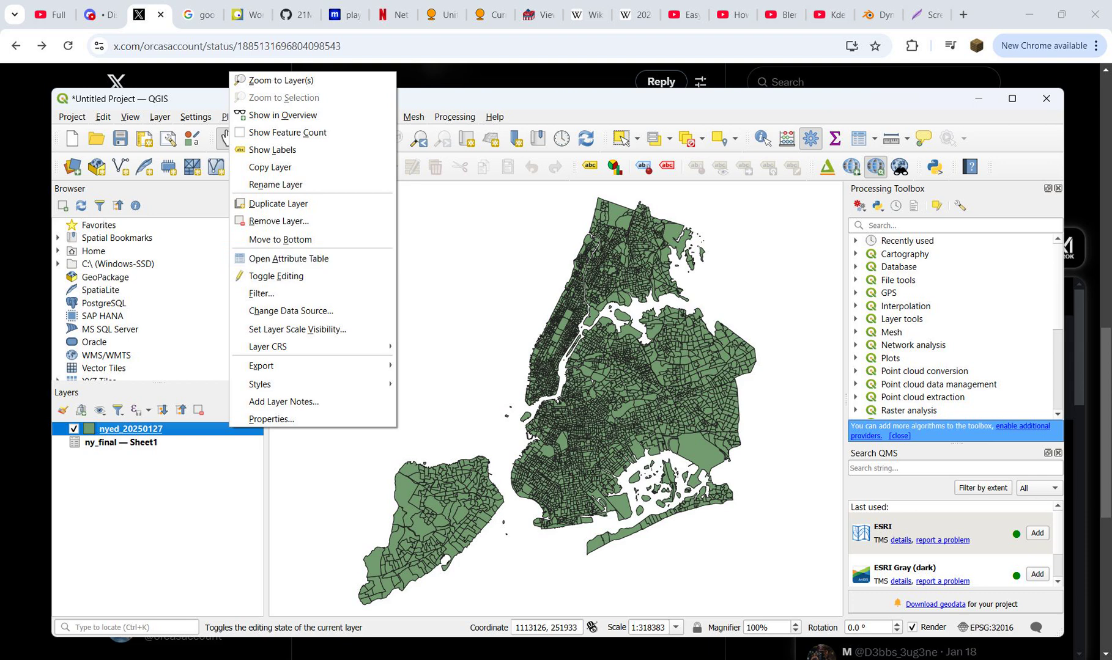
click(190, 495)
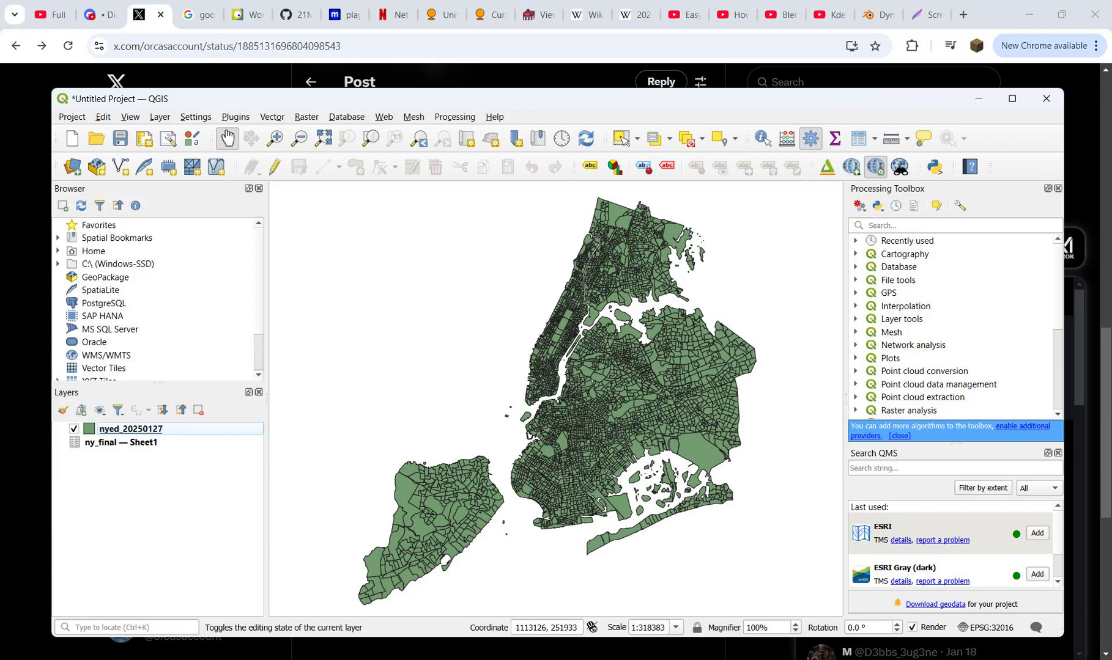
right_click(143, 428)
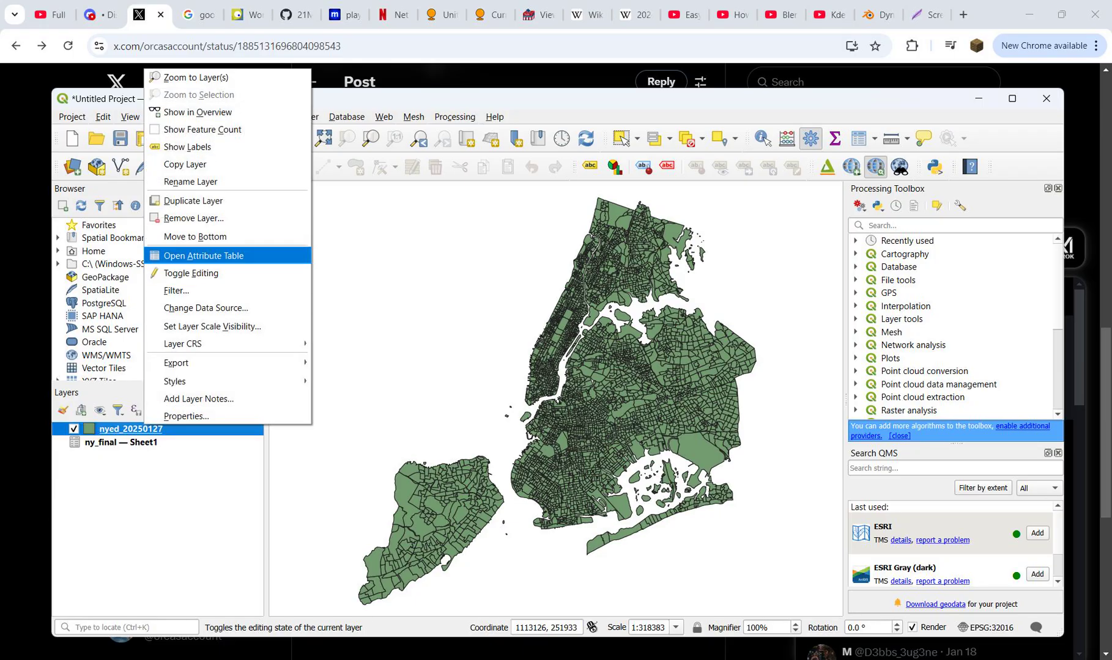
click(204, 255)
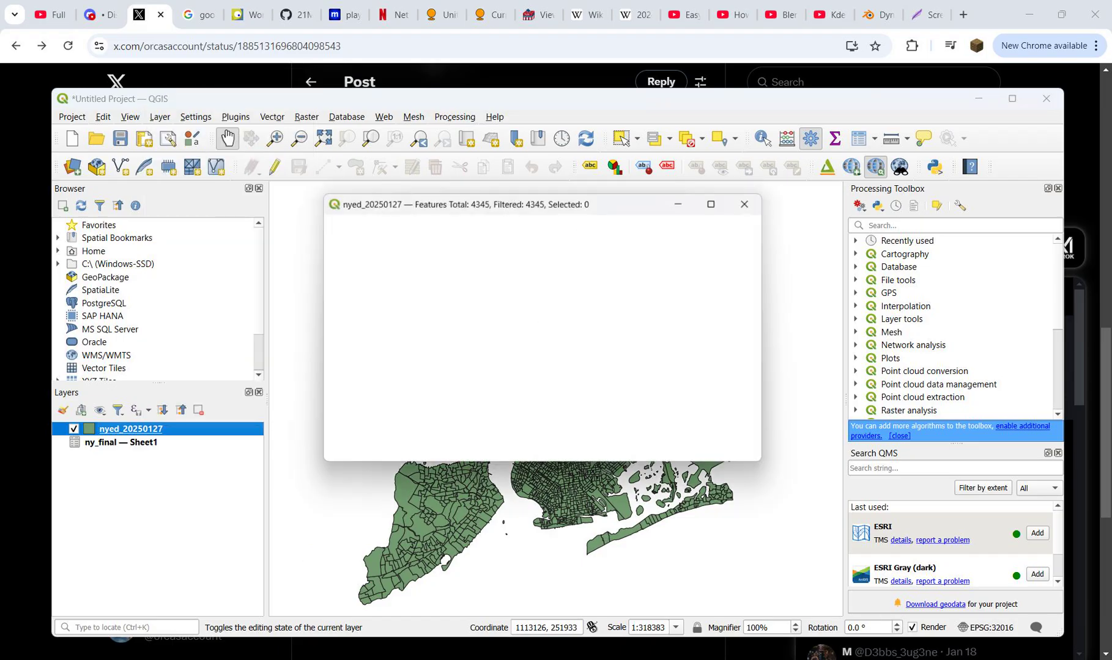
scroll(538, 343, right, 5)
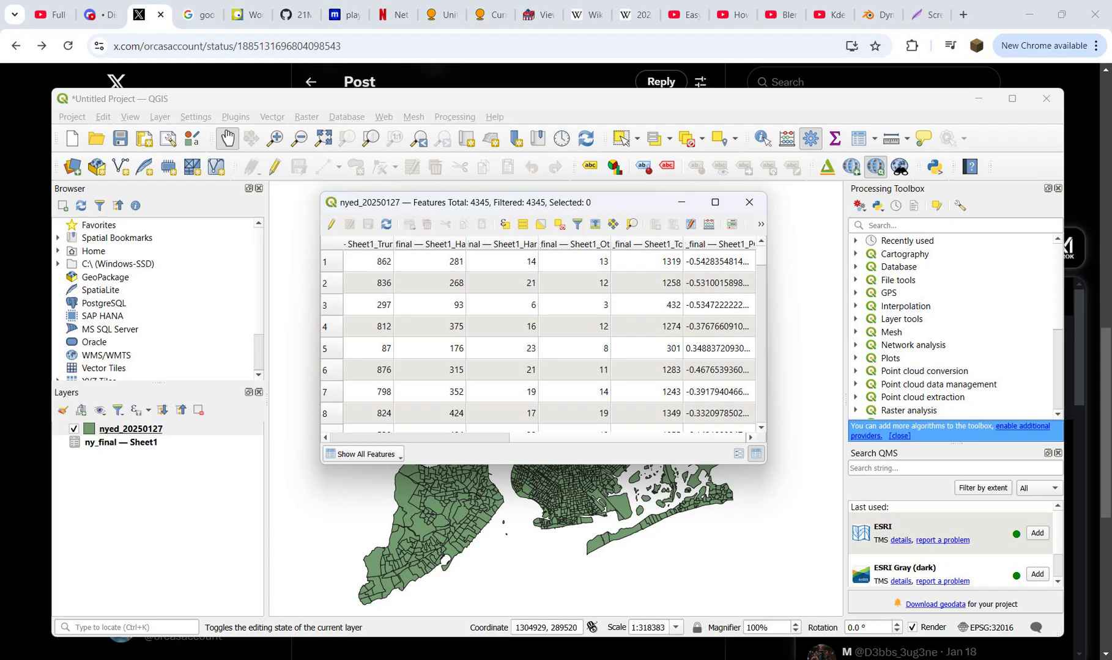
drag(755, 244, 816, 245)
drag(565, 438, 599, 438)
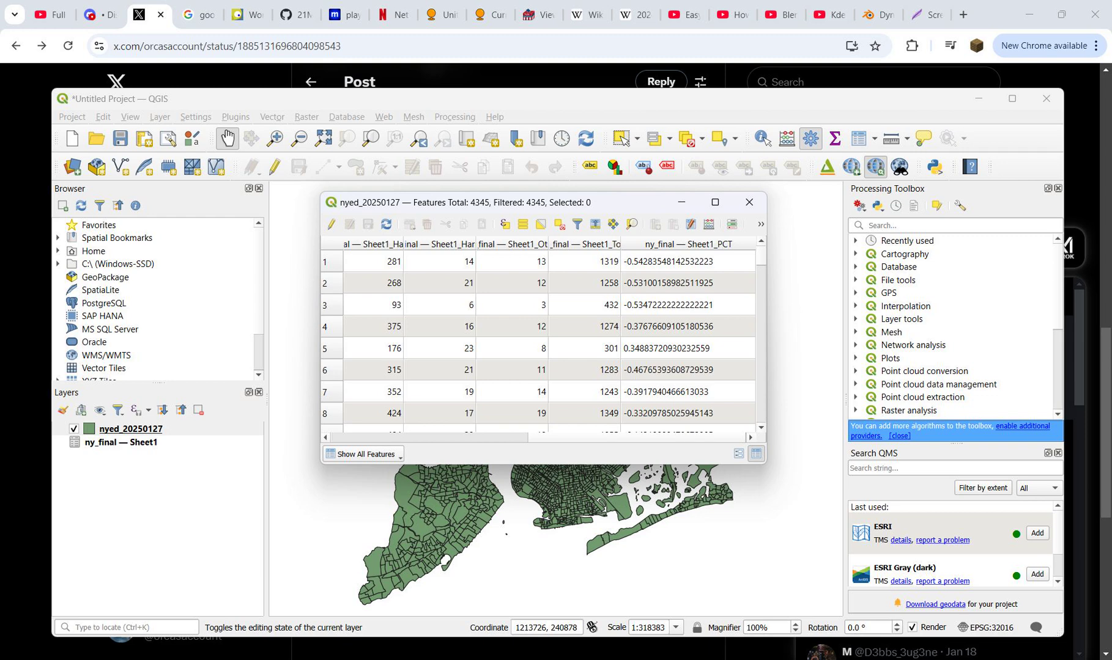
click(688, 244)
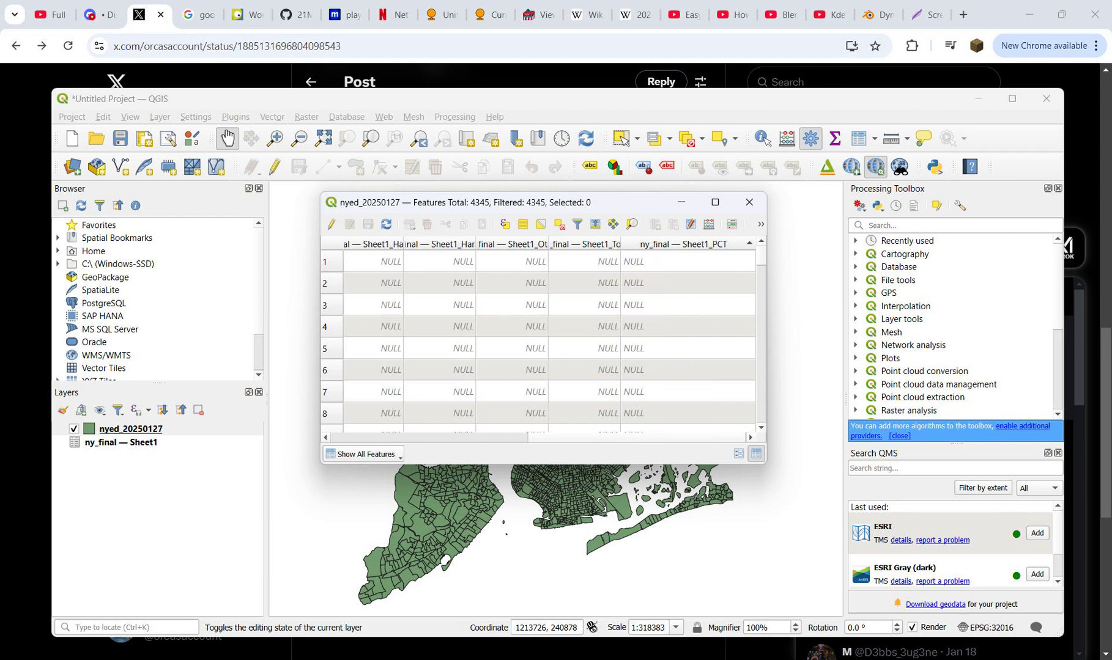
Step: Select all rows at the start of the sorted table whose joined vote fields are NULL
scroll(538, 337, down, 20)
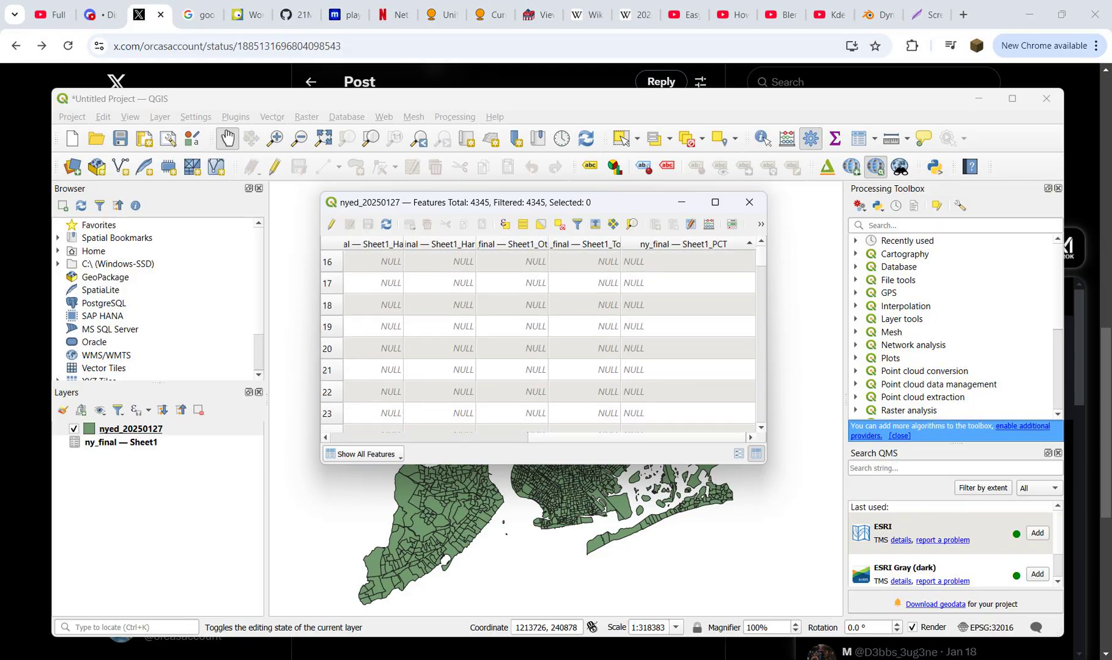
scroll(538, 336, down, 20)
scroll(538, 337, down, 20)
scroll(538, 337, up, 20)
scroll(538, 336, down, 20)
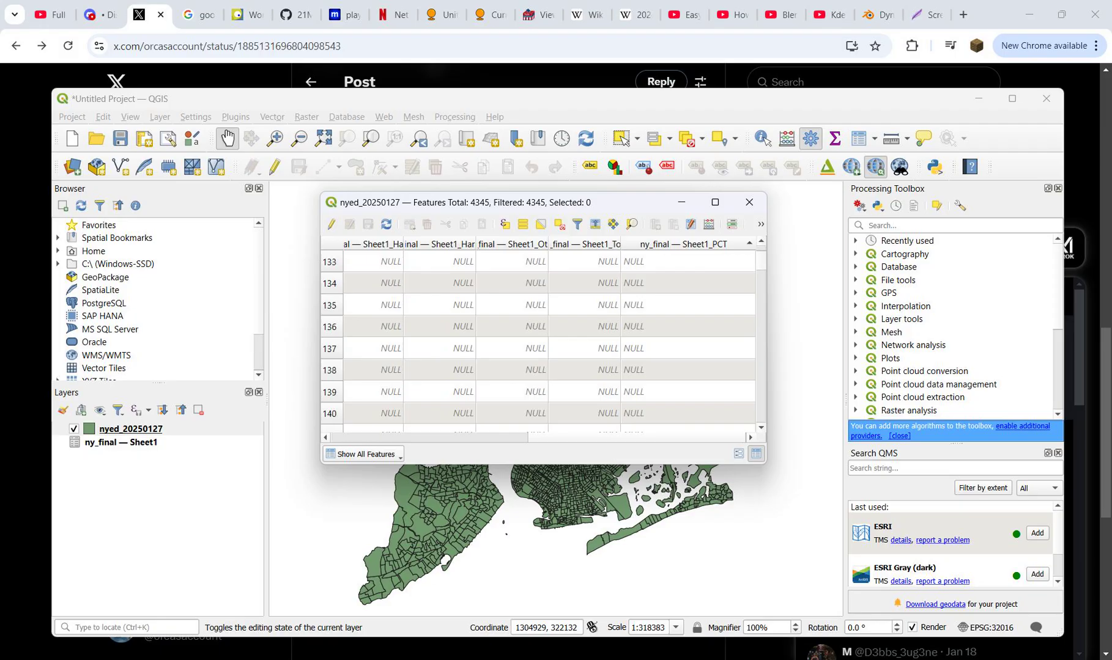
scroll(538, 336, up, 5)
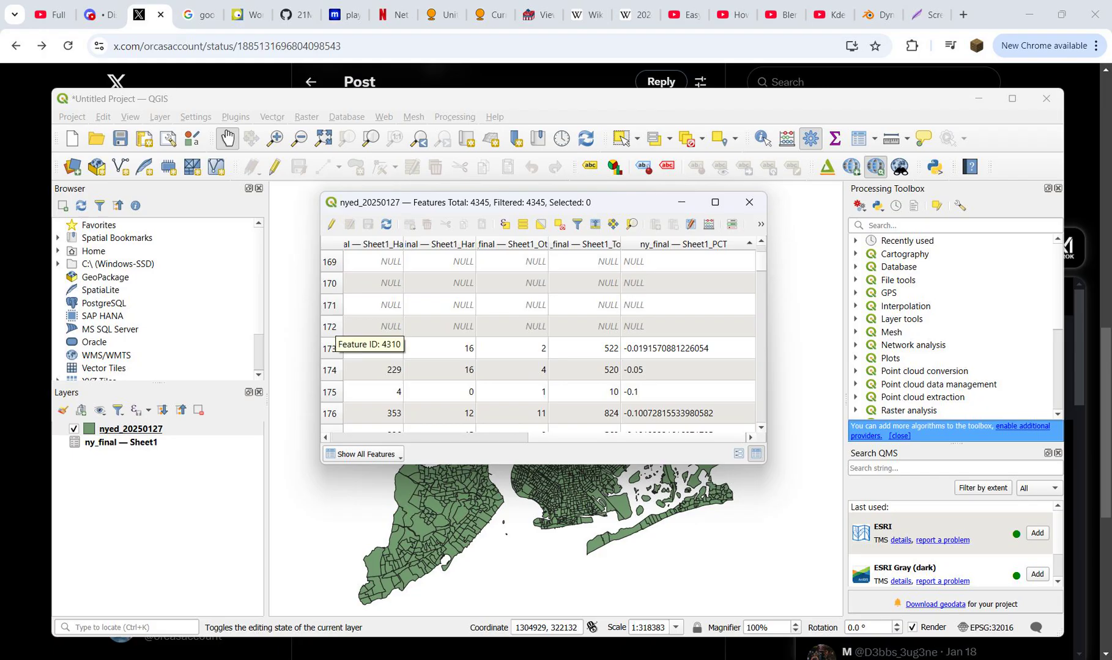
click(334, 325)
drag(333, 326, 333, 243)
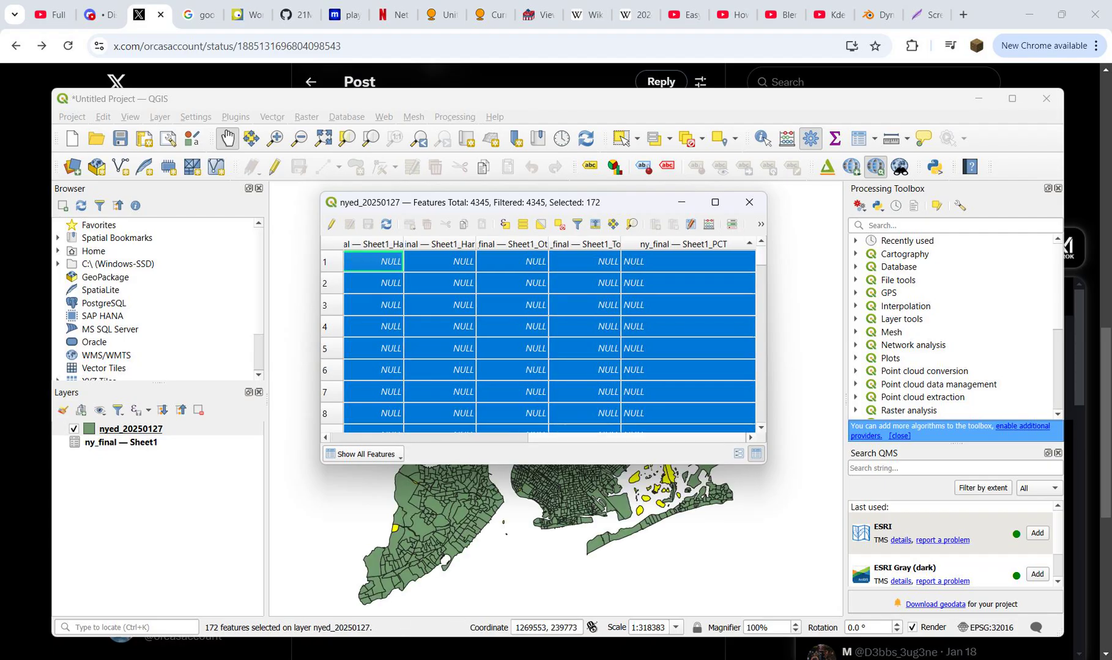
Step: Add all rows with #DIV/0! in the ny_final — Sheet1_PCT column to the existing selection
drag(760, 258, 761, 288)
scroll(549, 341, down, 4)
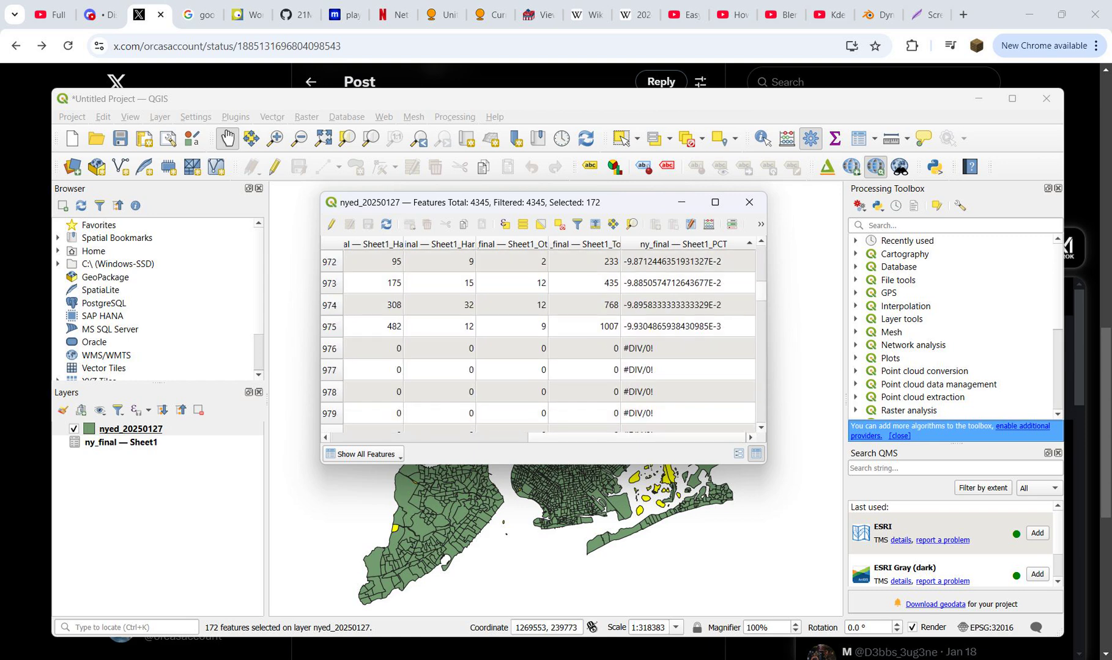
drag(330, 283, 331, 371)
scroll(330, 370, down, 5)
scroll(330, 350, down, 2)
scroll(330, 352, down, 2)
scroll(331, 355, down, 2)
scroll(549, 341, down, 8)
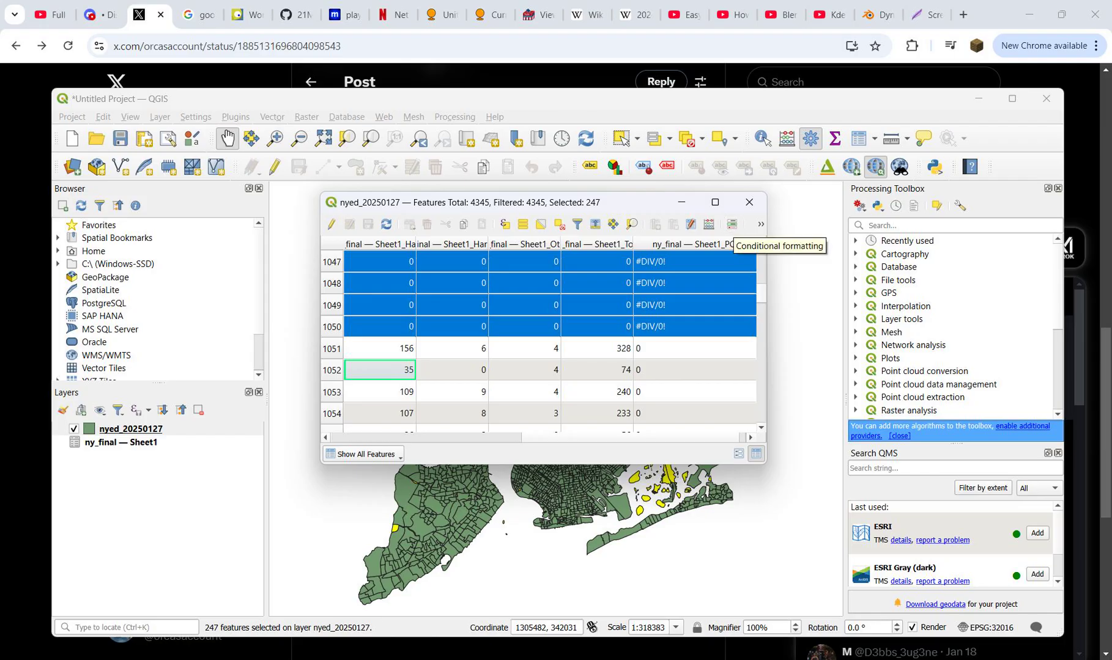
Step: Filter the attribute table to show only the selected features, and close the table
right_click(447, 300)
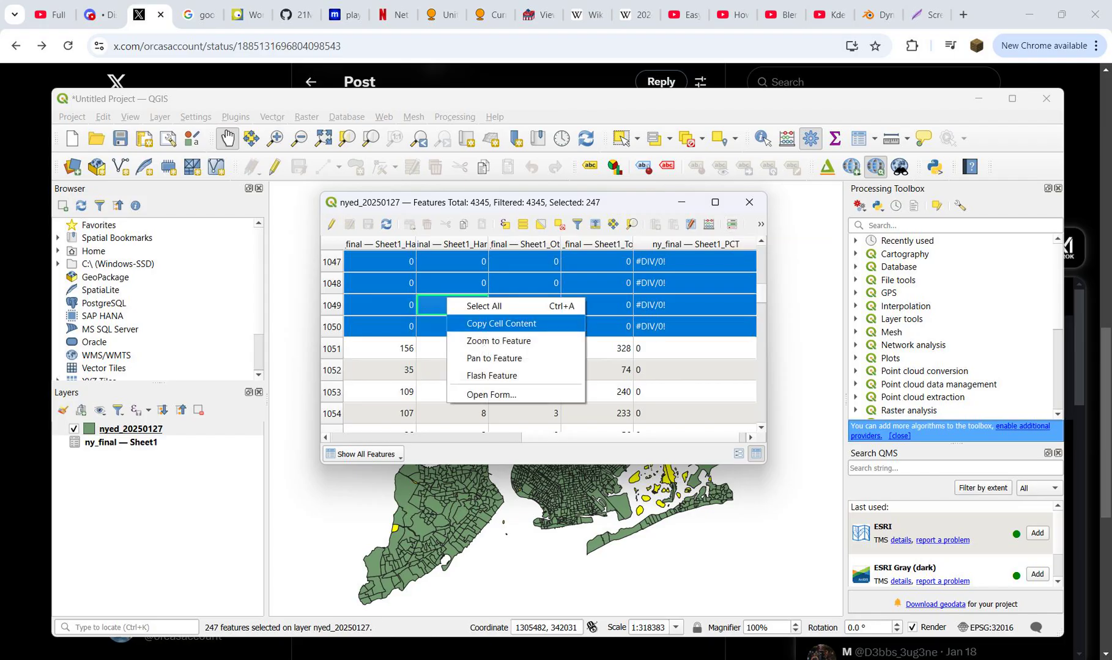
click(468, 421)
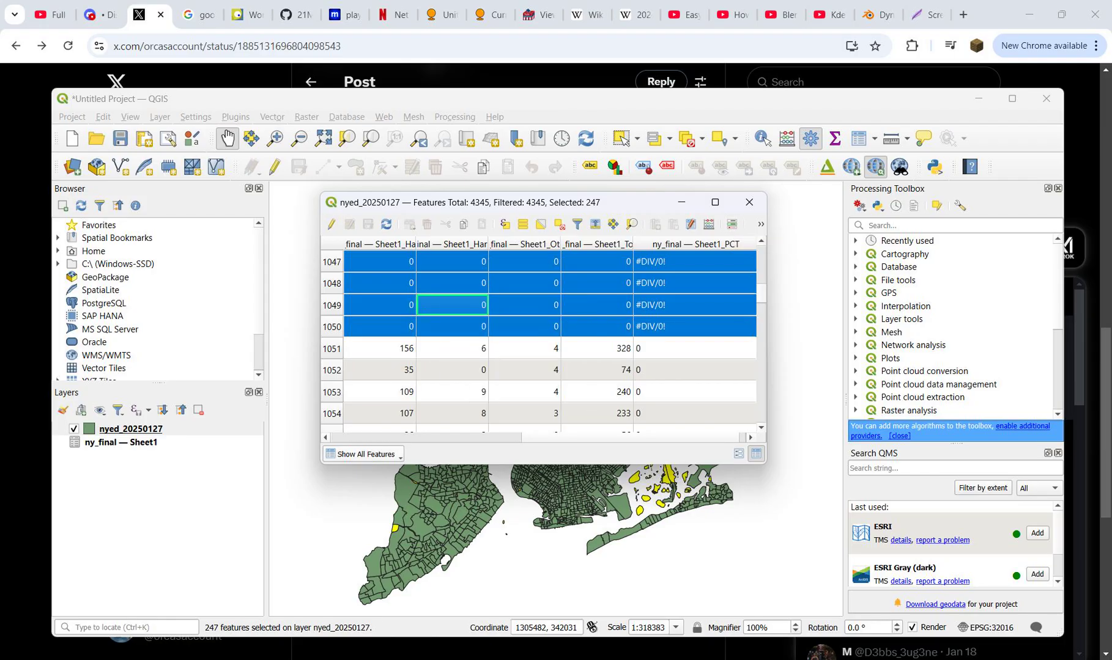
click(363, 454)
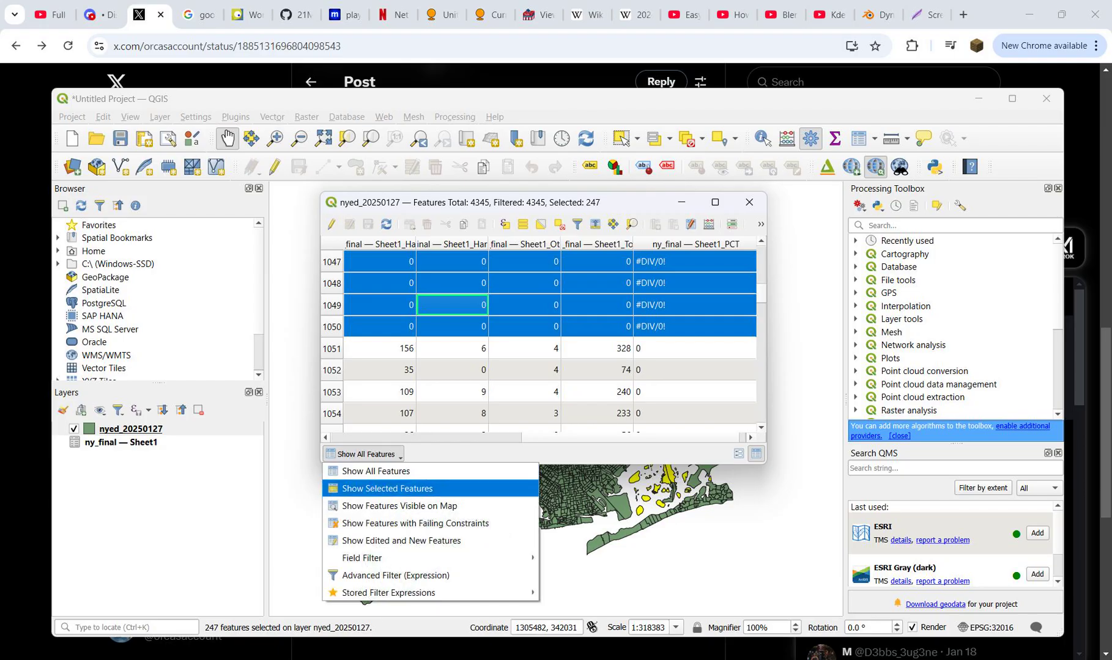
click(387, 488)
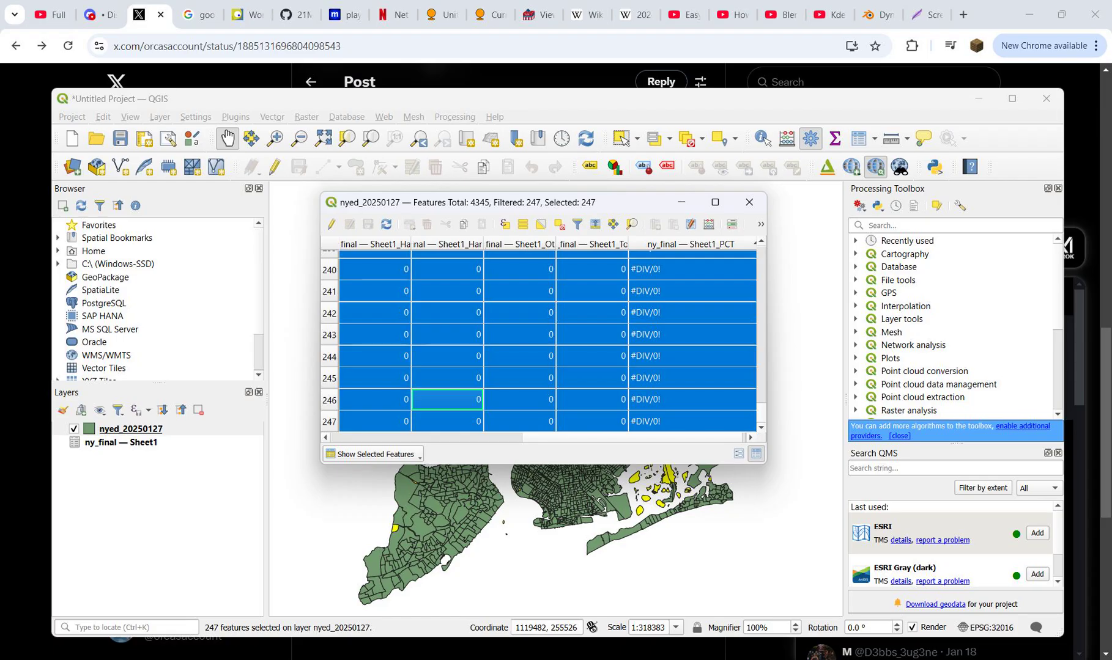
click(748, 202)
Step: Export only the selected nyed_20250127 features to mapfolder as the XLSX spreadsheet "no data", without adding the saved file to the map
right_click(130, 429)
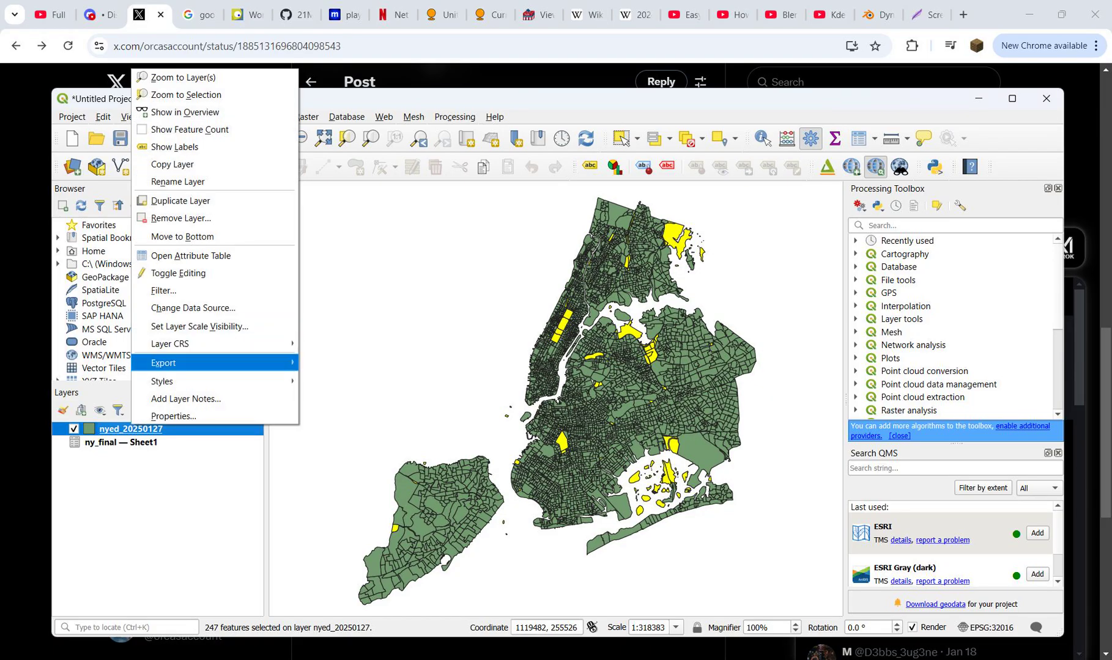
mouse_move(163, 362)
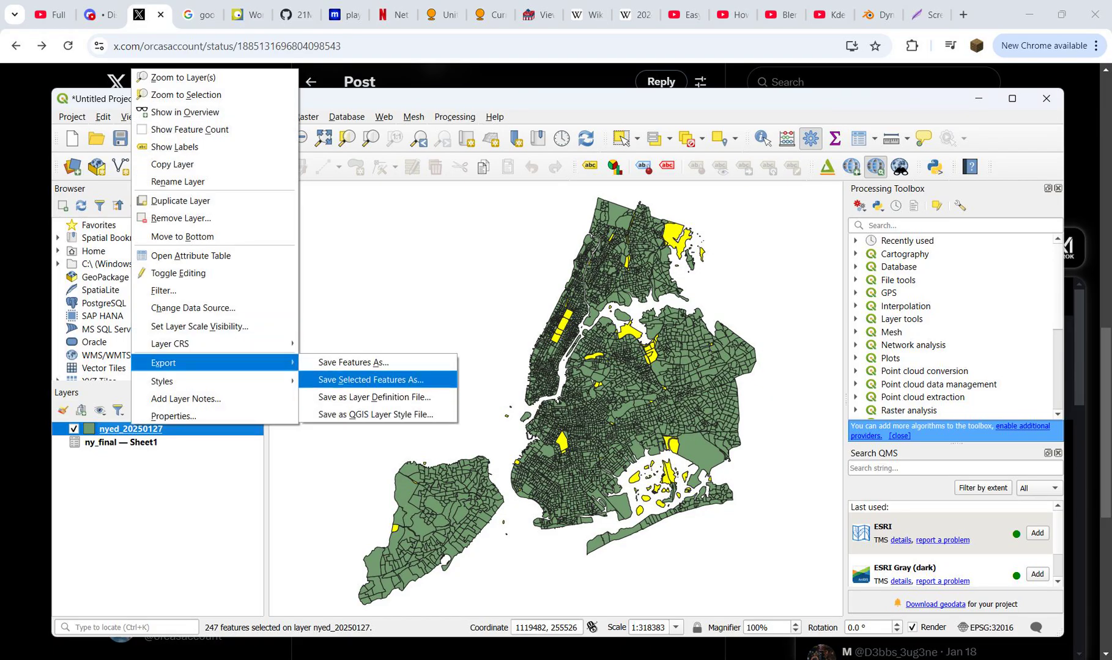
click(370, 379)
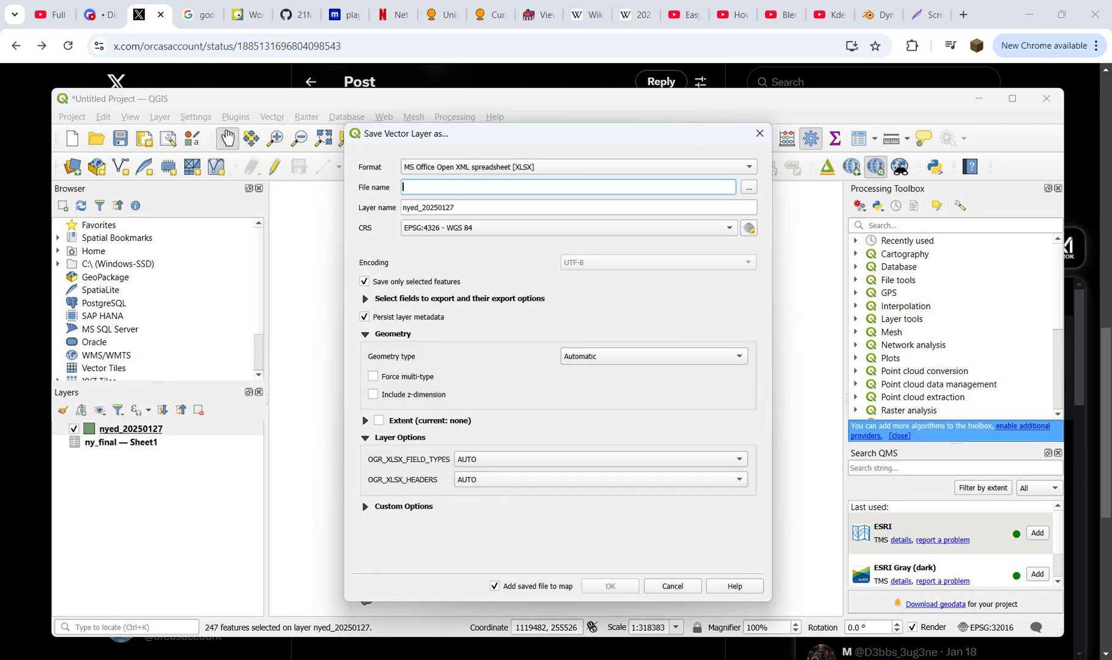
click(748, 188)
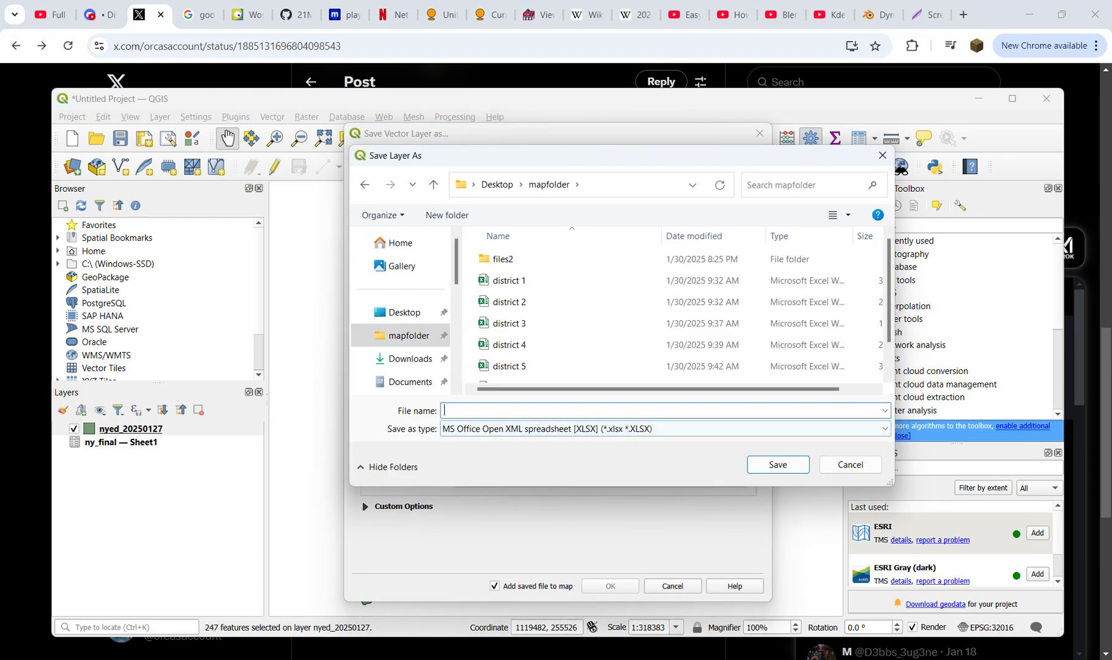
text(ny_final)
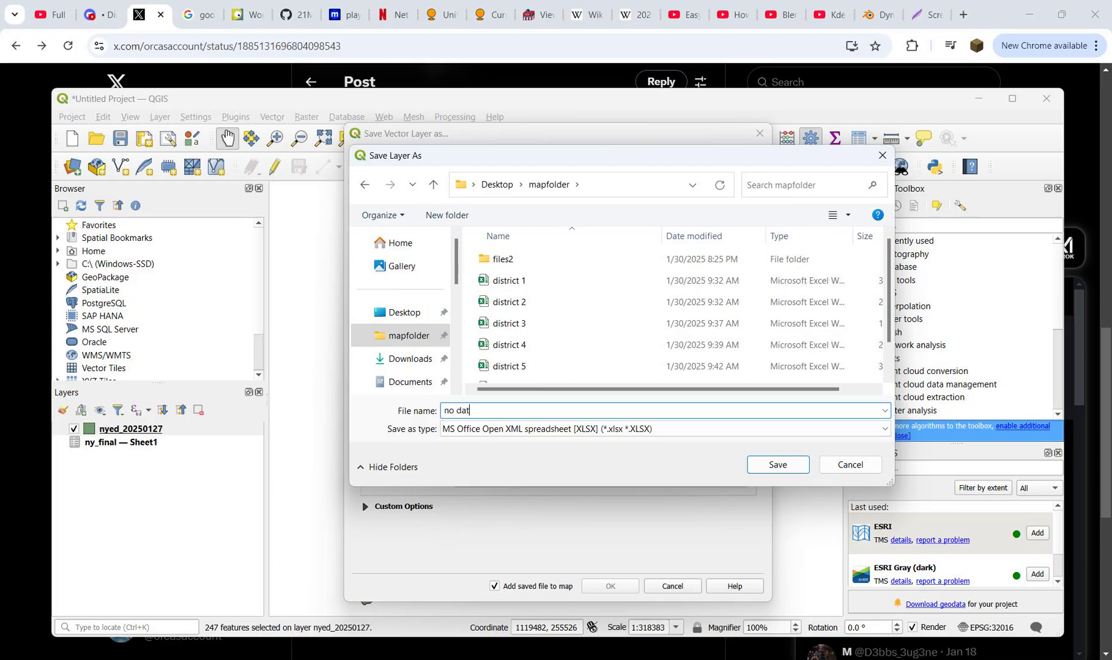
key(Escape)
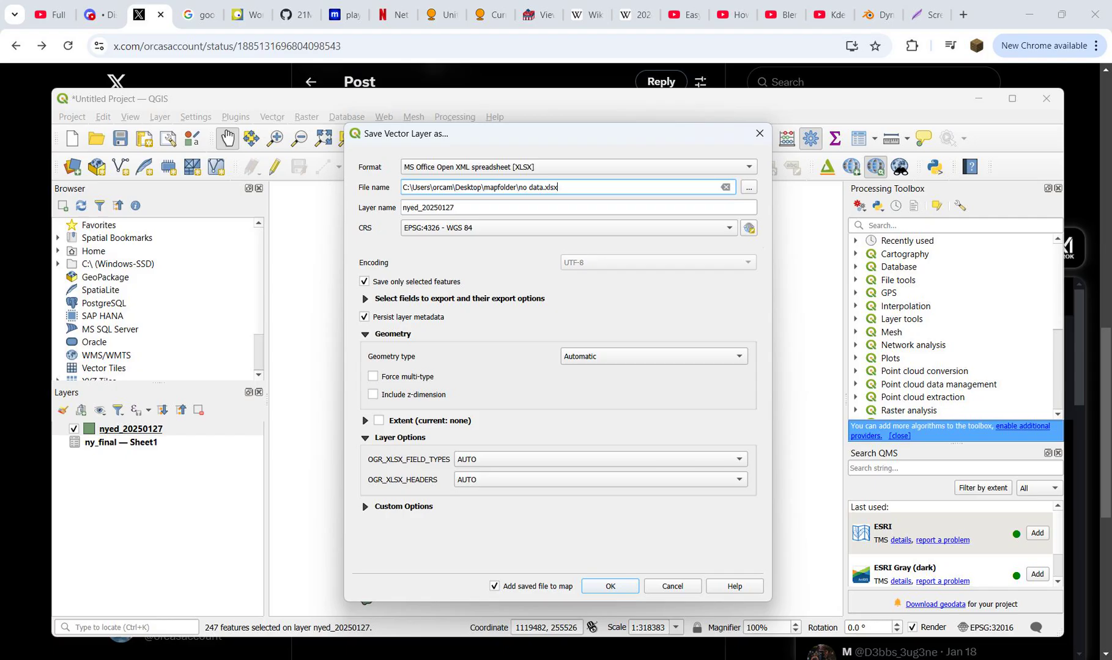
click(495, 587)
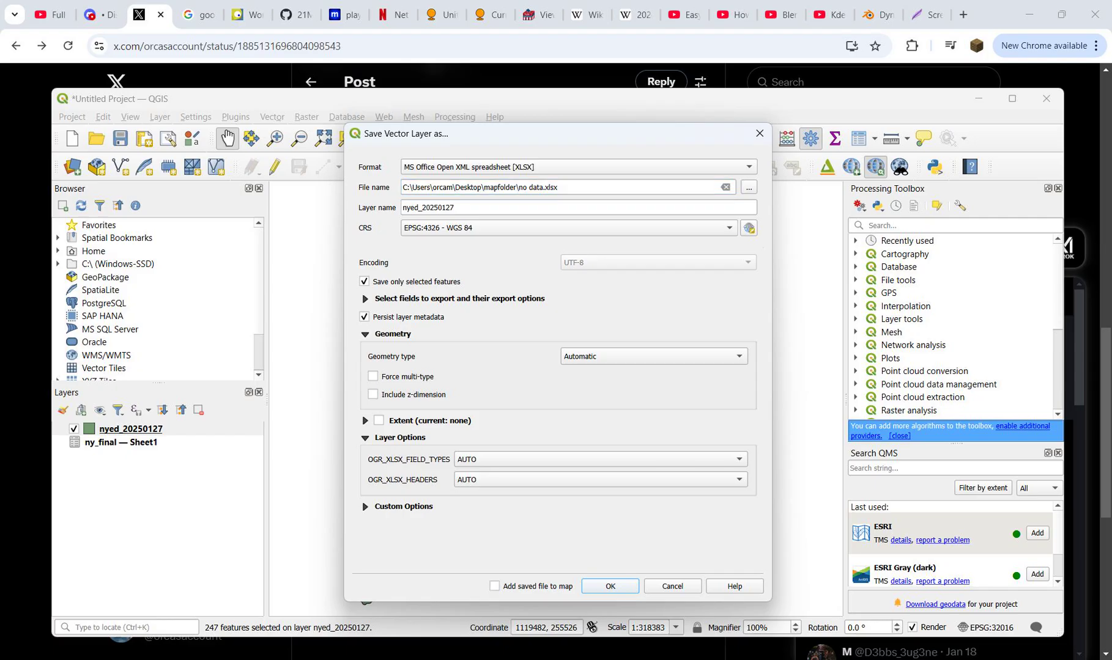
drag(428, 133, 204, 109)
key(Return)
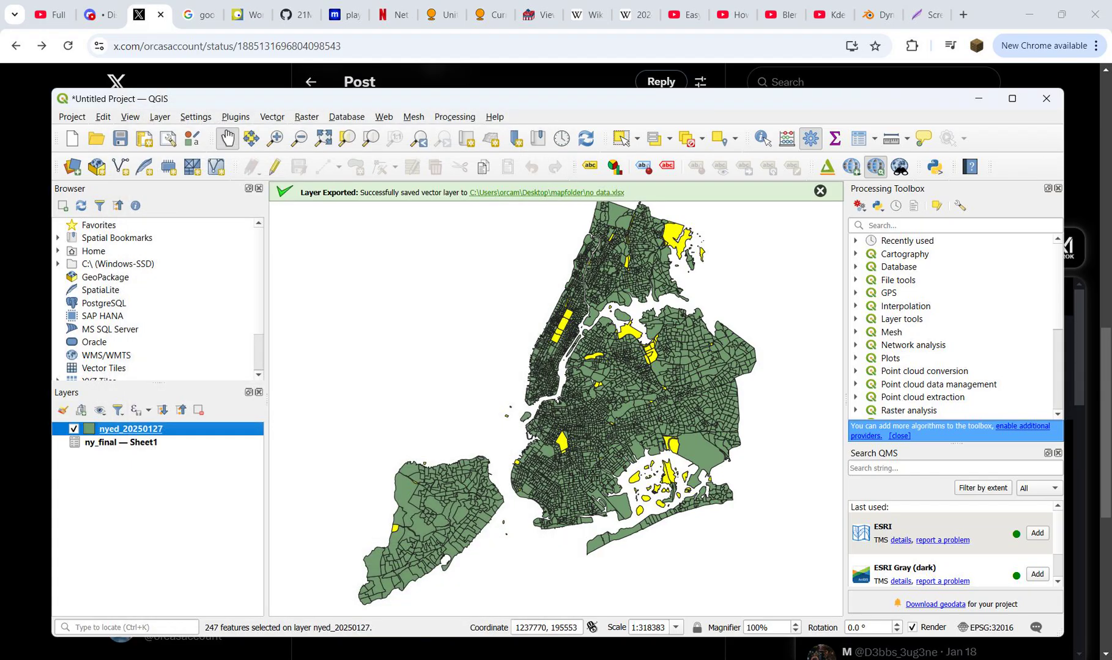
Step: Switch to File Explorer and open the "no data" spreadsheet from mapfolder in Excel
key(alt+Tab)
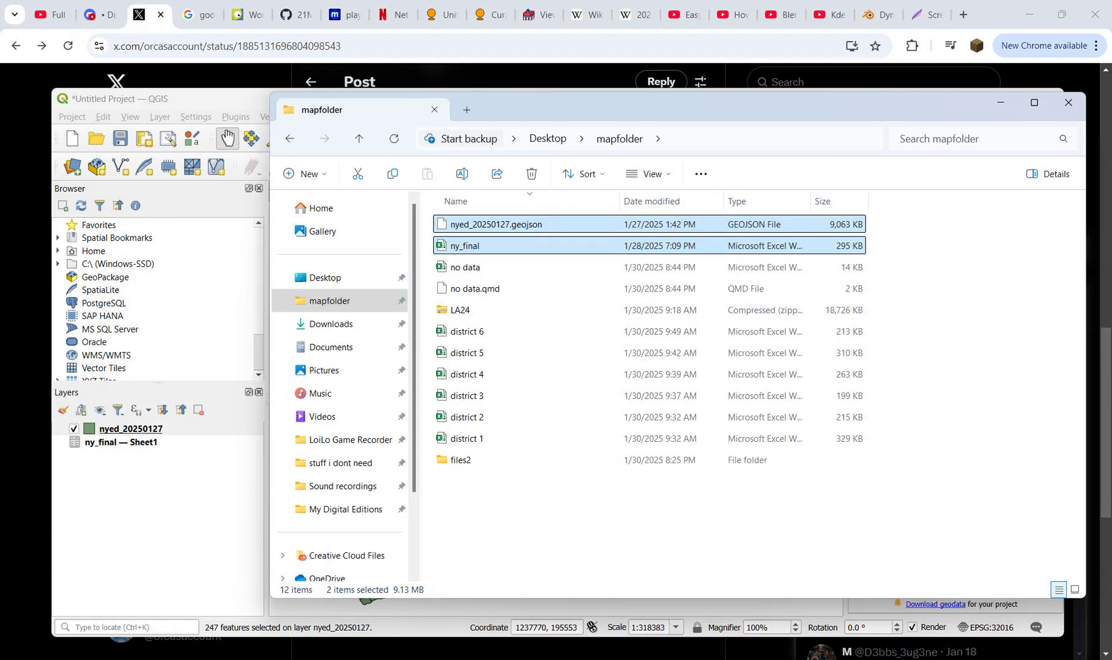
click(465, 267)
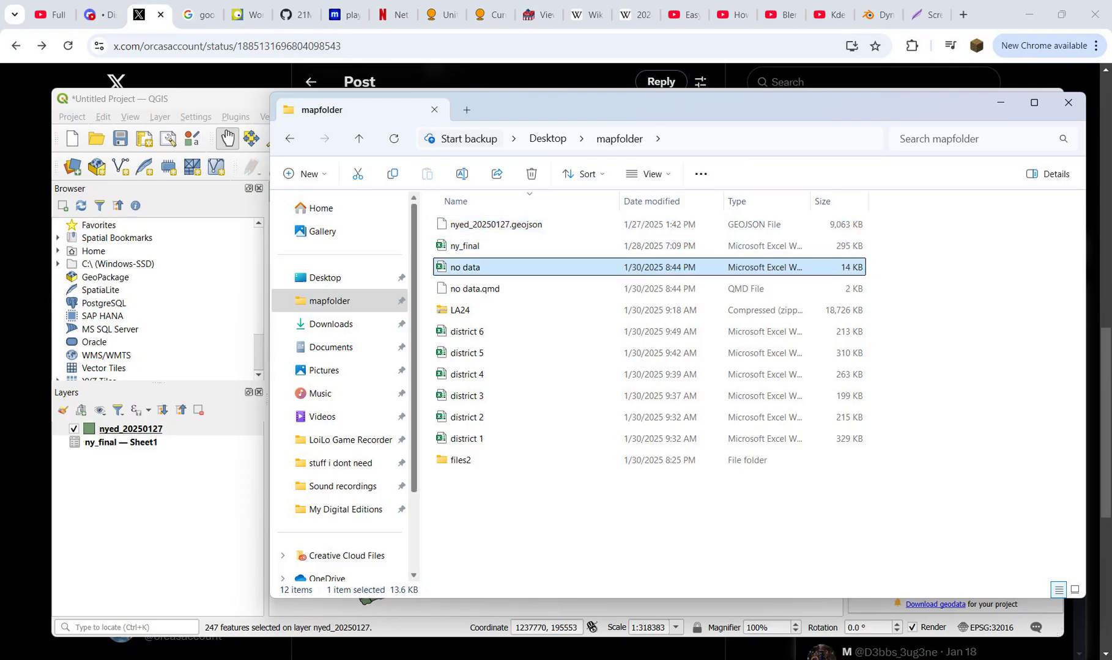
key(Return)
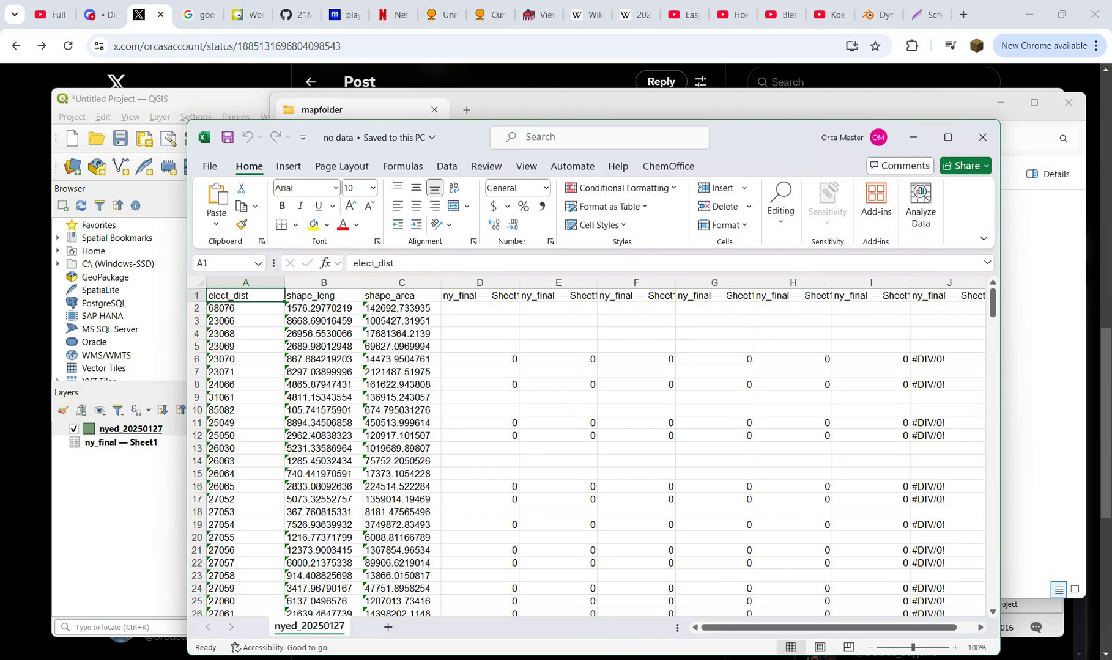
Step: Fill every data row of the ny_final — Sheet1_PCT column, from J2 to J248, with 0
click(948, 296)
click(871, 308)
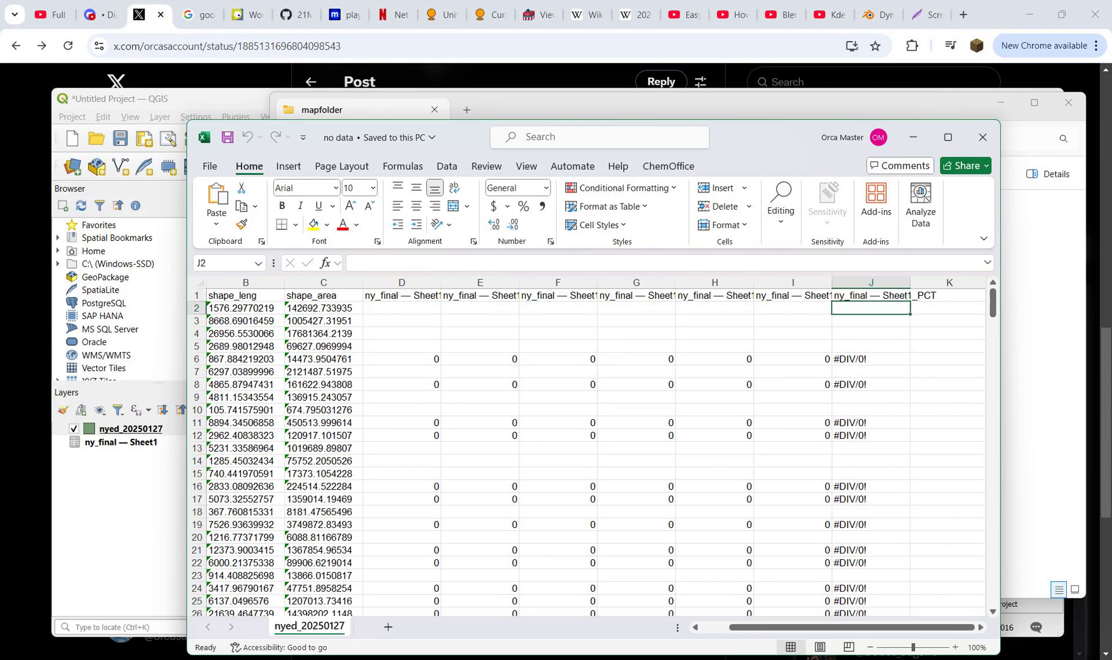
click(246, 385)
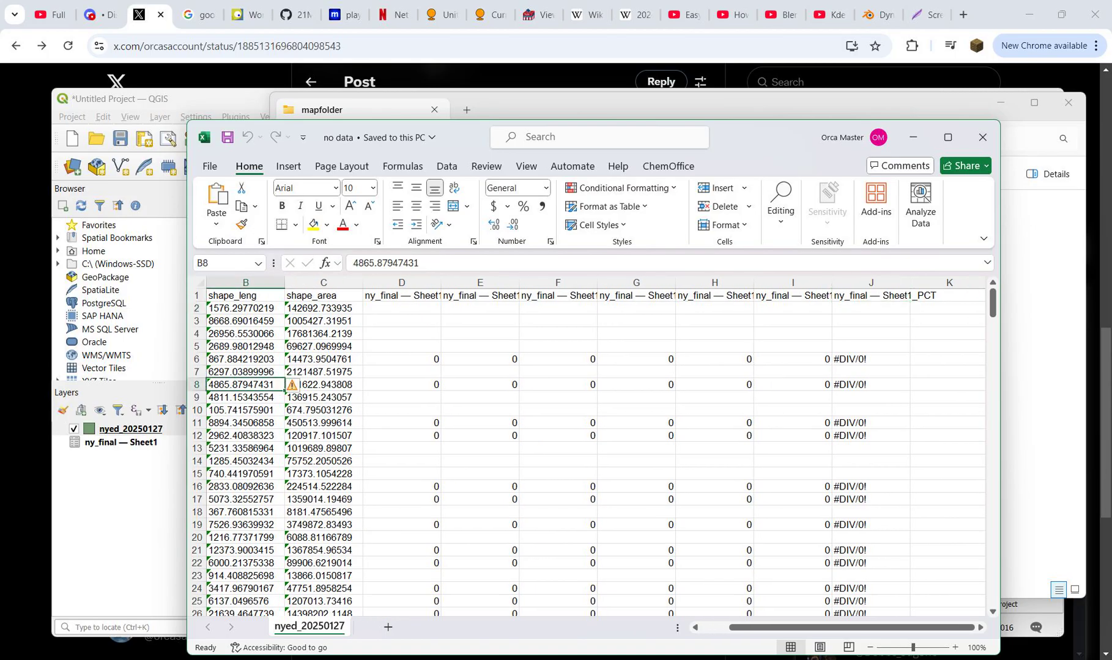
key(ctrl+Down)
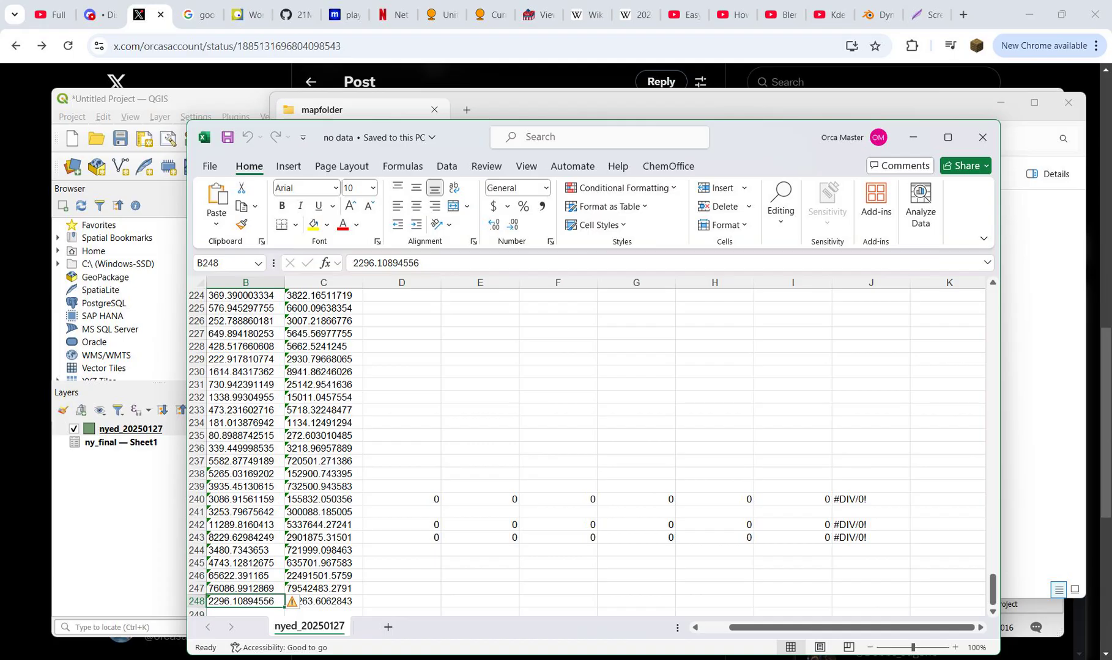
click(871, 602)
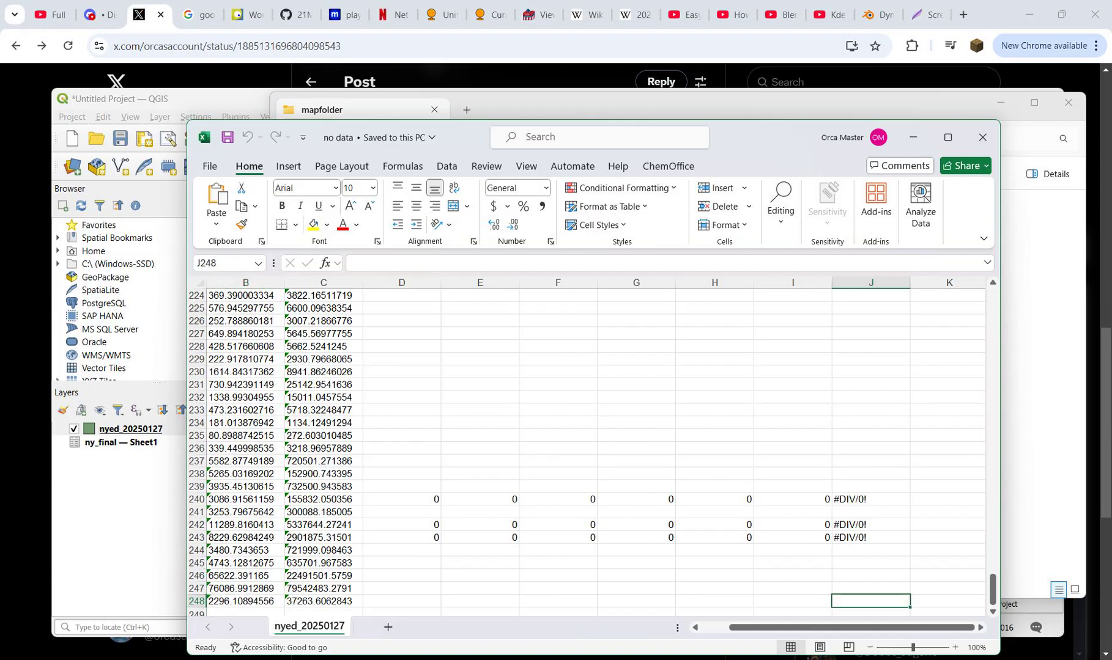
click(228, 263)
click(228, 264)
text(J2:)
key(Return)
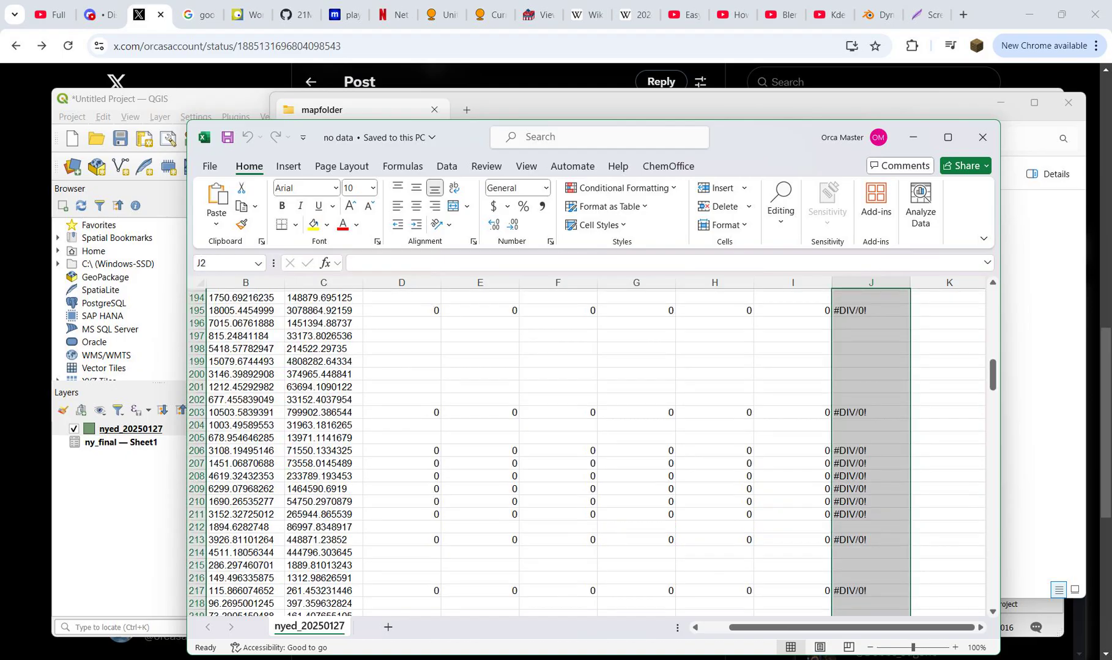
click(402, 264)
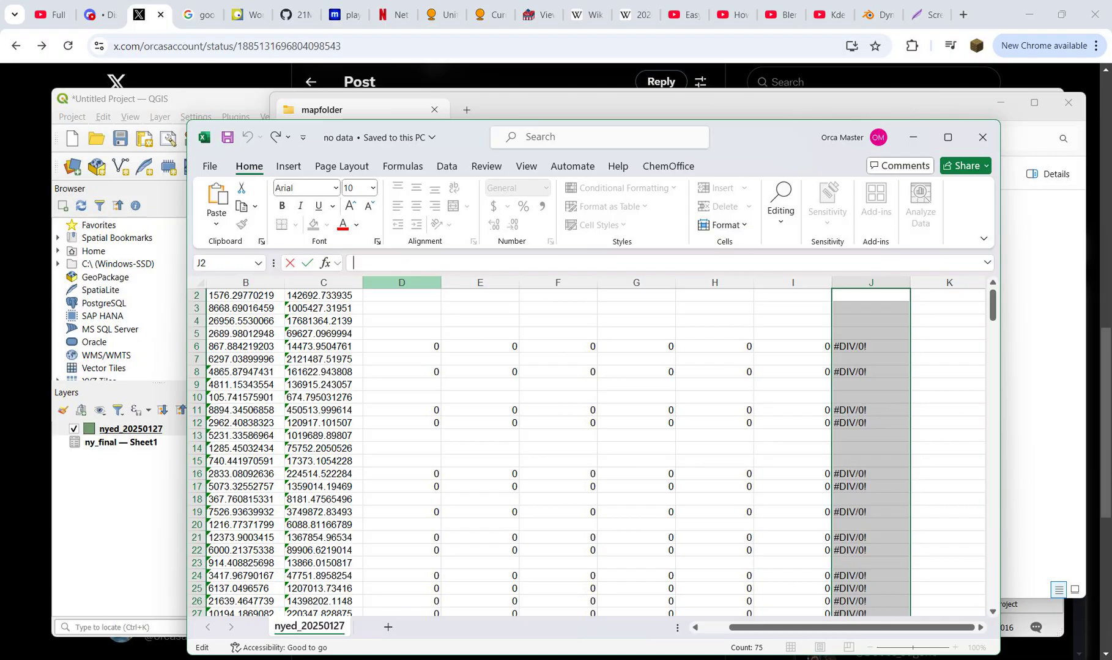
text(0)
key(ctrl+Return)
scroll(586, 451, up, 1)
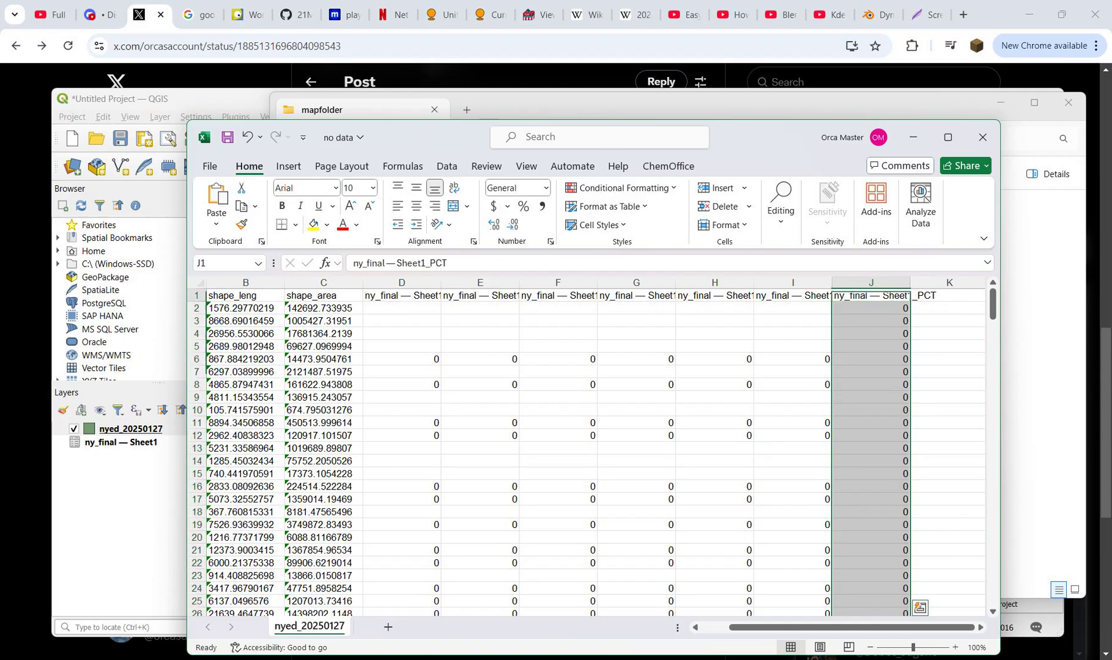
Step: Save and close the "no data" workbook, and add it from mapfolder to the QGIS project as a table
click(982, 137)
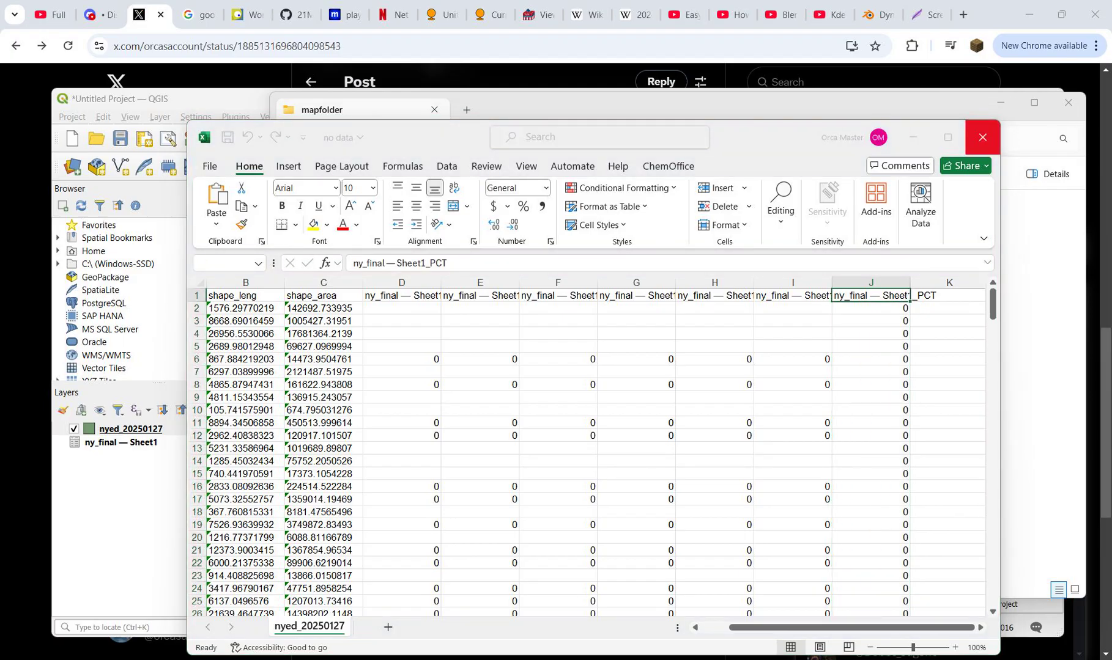
key(Return)
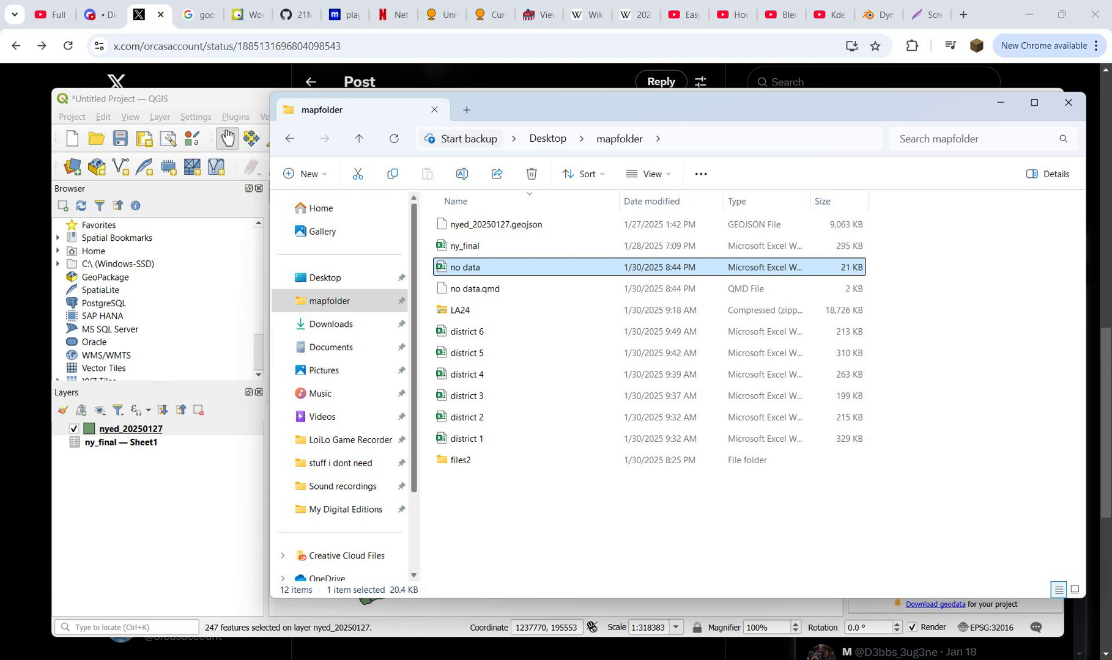
drag(465, 267, 178, 518)
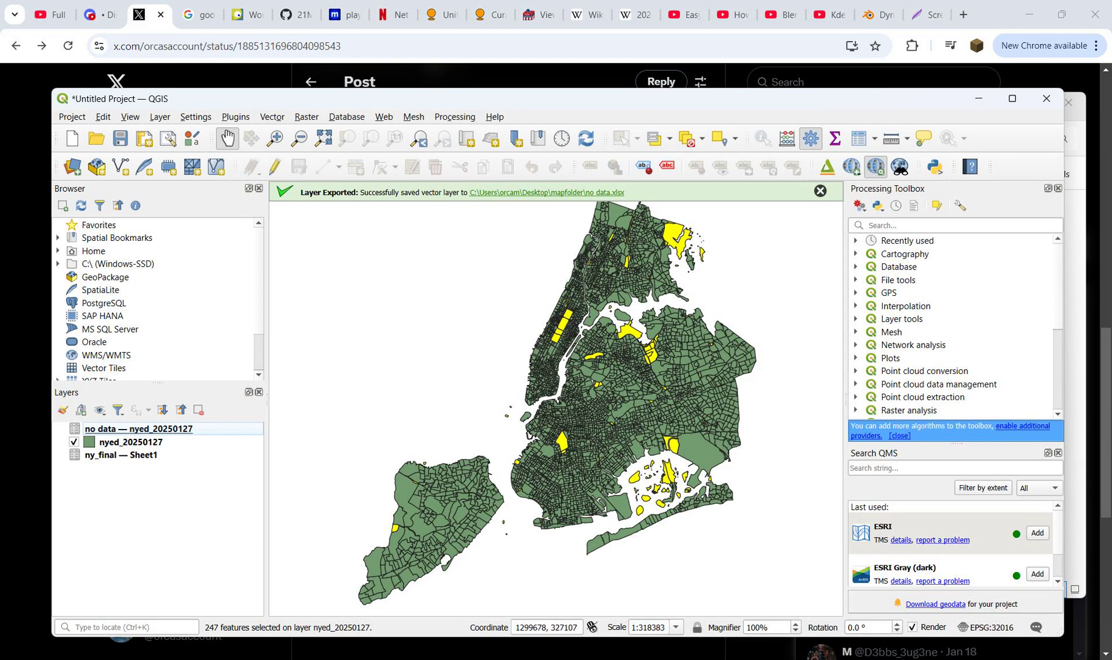
Step: Join the "no data — nyed_20250127" table to the nyed_20250127 layer, using elect_dist as both join and target field
right_click(125, 446)
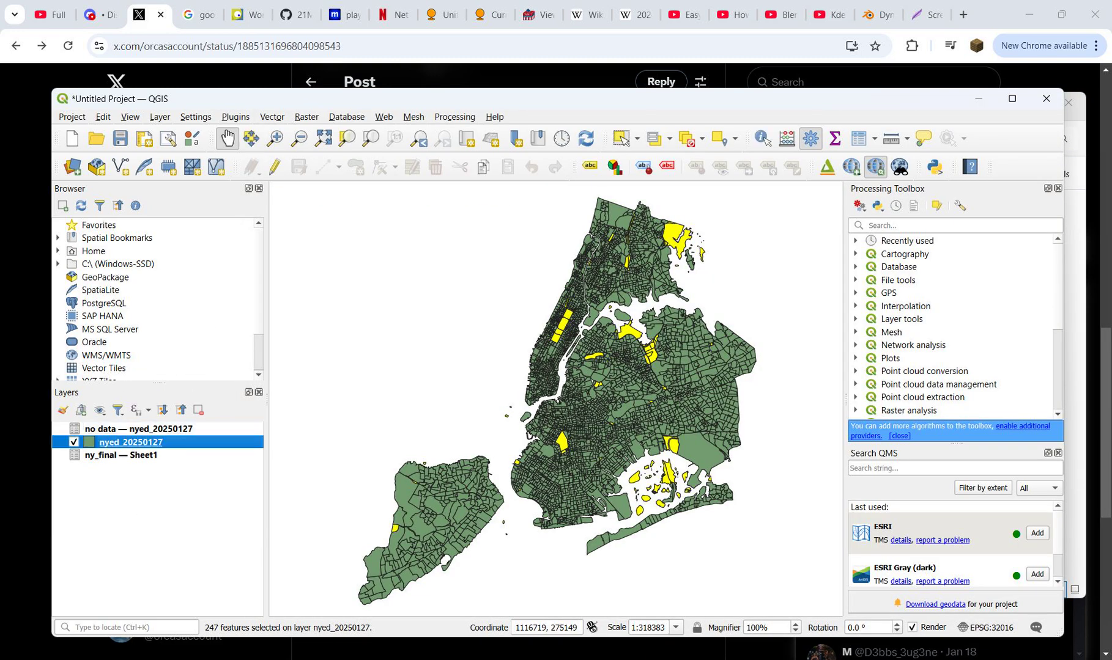
click(160, 438)
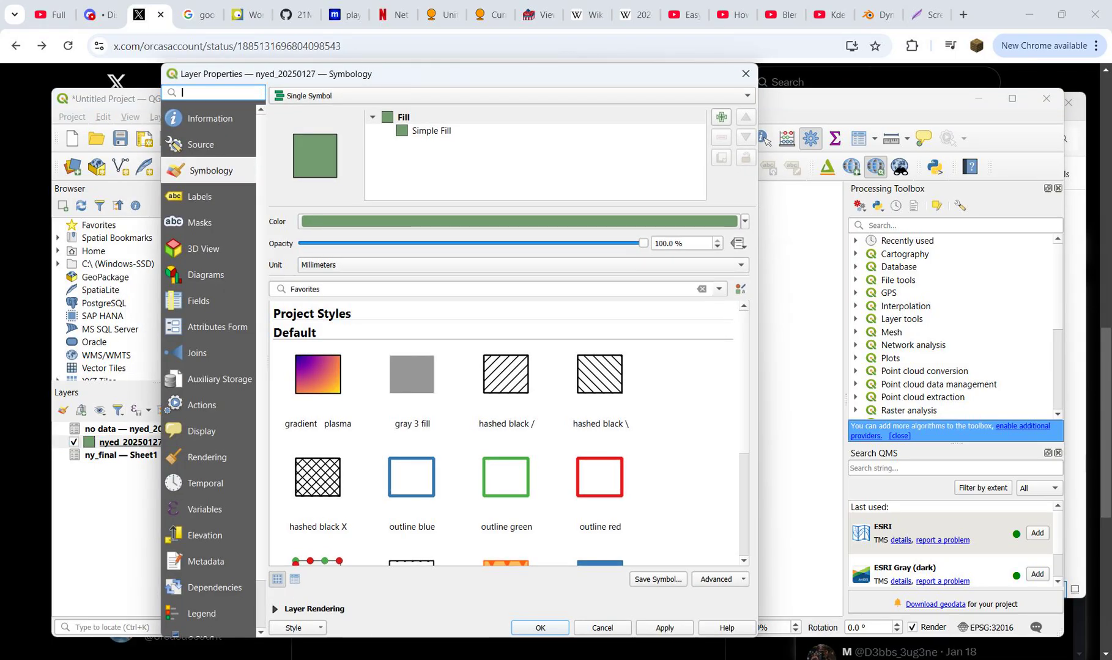
click(197, 353)
click(279, 608)
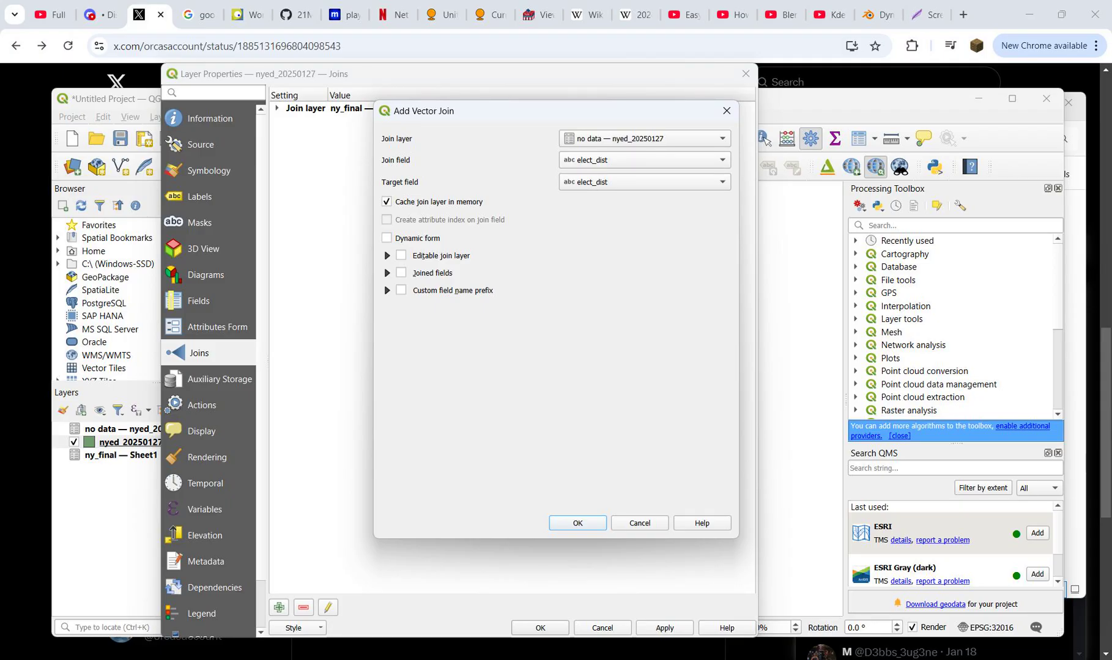
key(Escape)
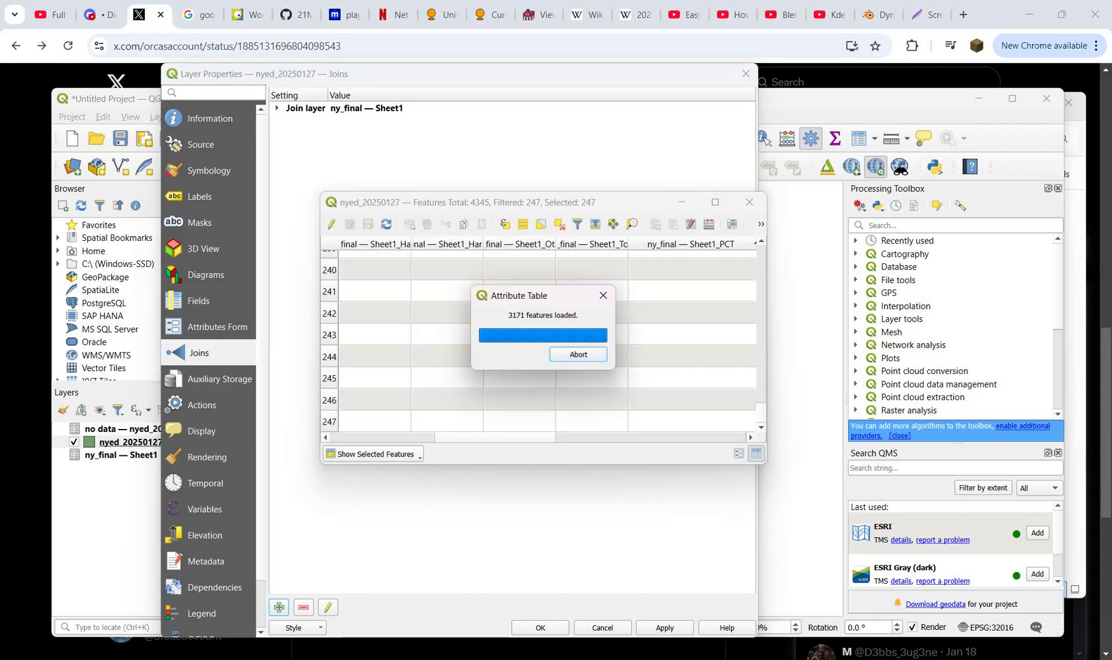
click(664, 628)
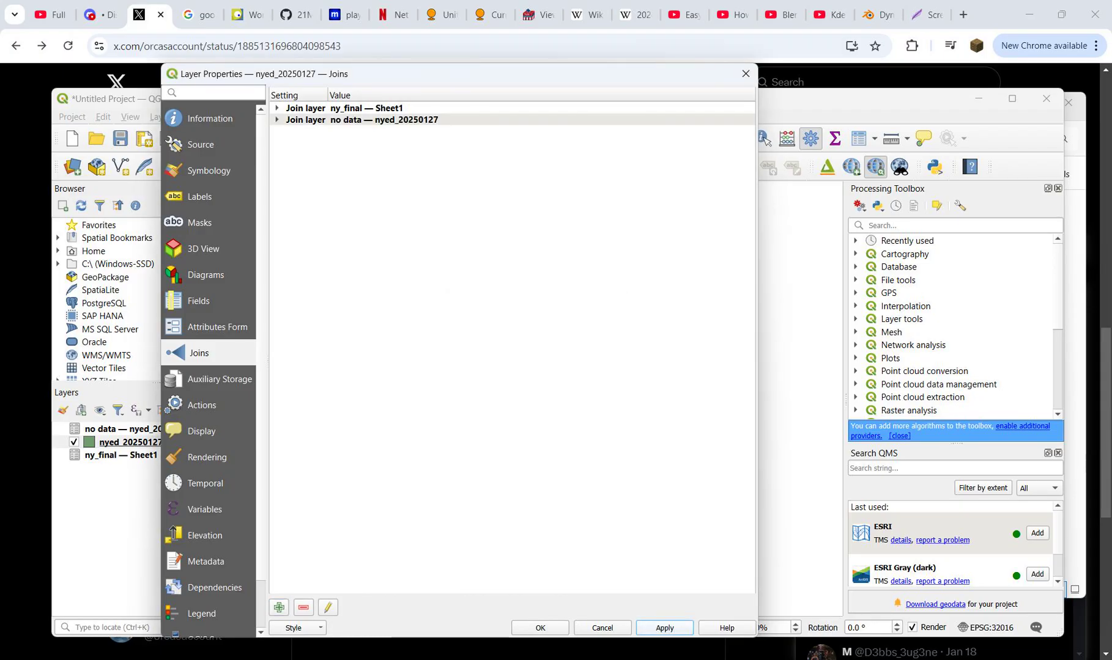
click(746, 74)
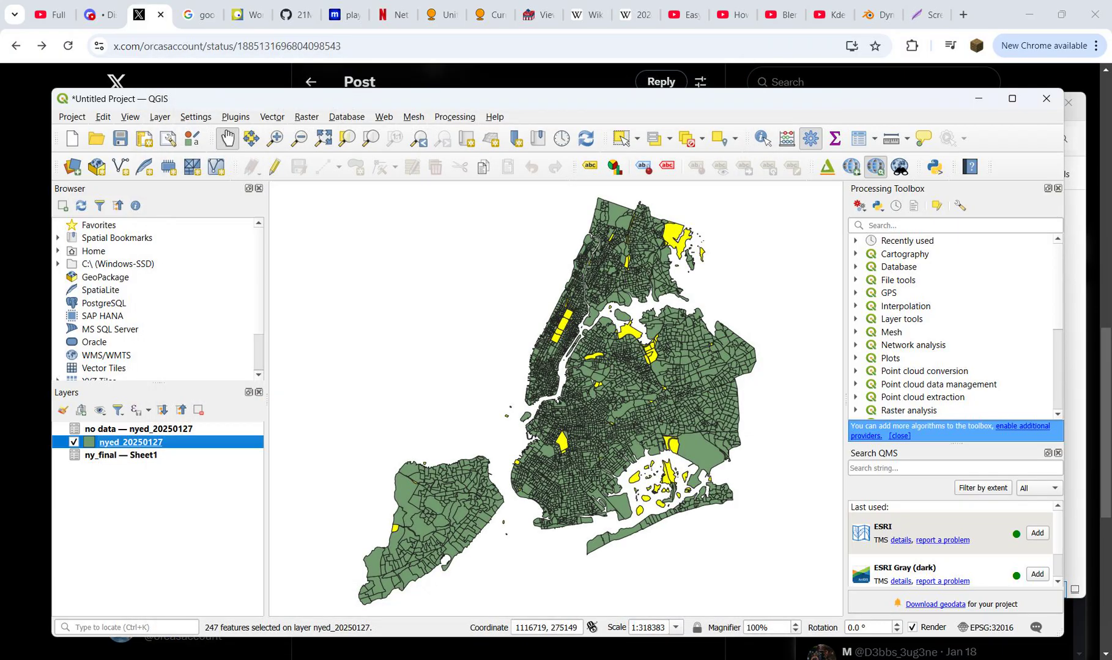
Step: Examine the columns joined from "no data" in the nyed_20250127 attribute table, widening their headers to read the names, and close it
right_click(132, 442)
click(177, 269)
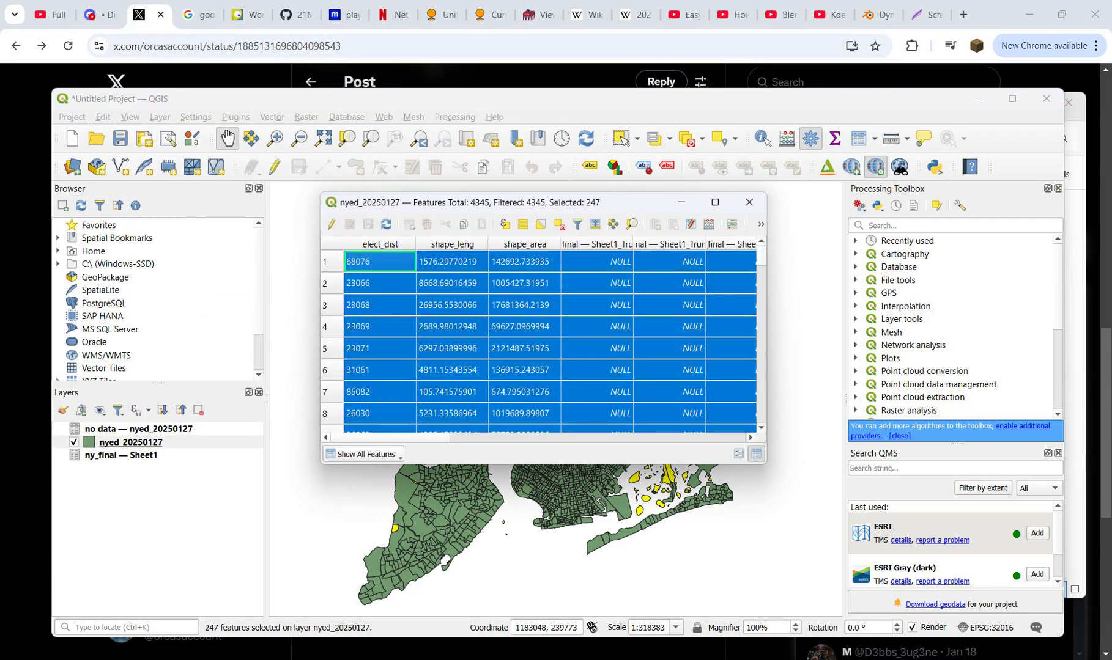
drag(423, 438, 722, 437)
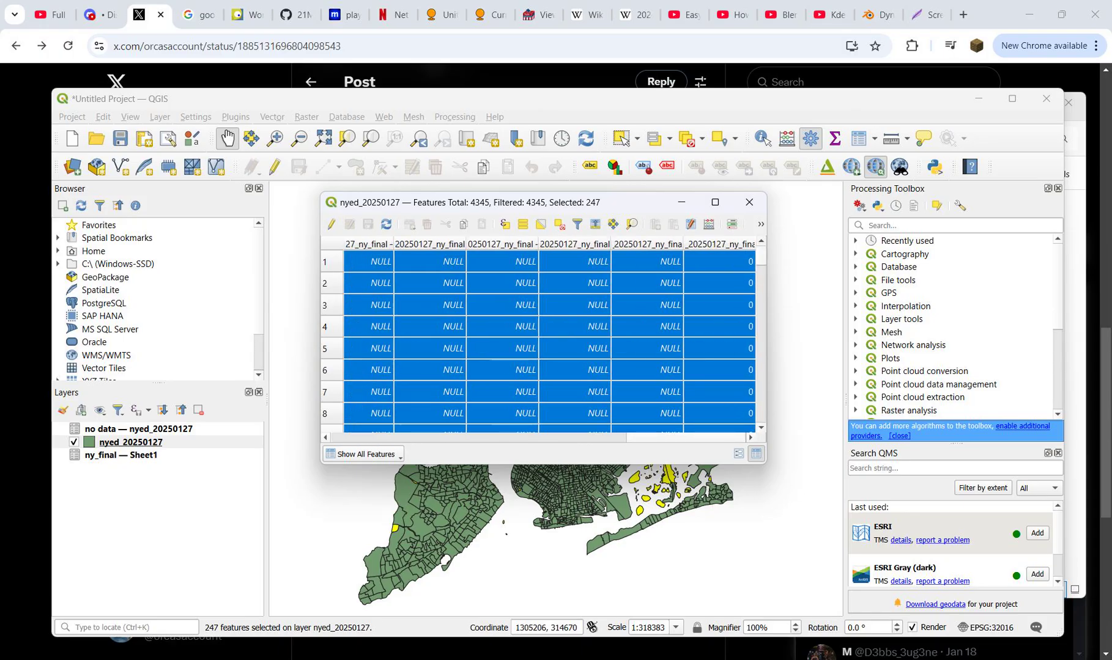
mouse_move(761, 258)
mouse_down()
mouse_move(761, 275)
mouse_move(760, 256)
mouse_up()
drag(756, 244, 899, 244)
drag(683, 244, 759, 244)
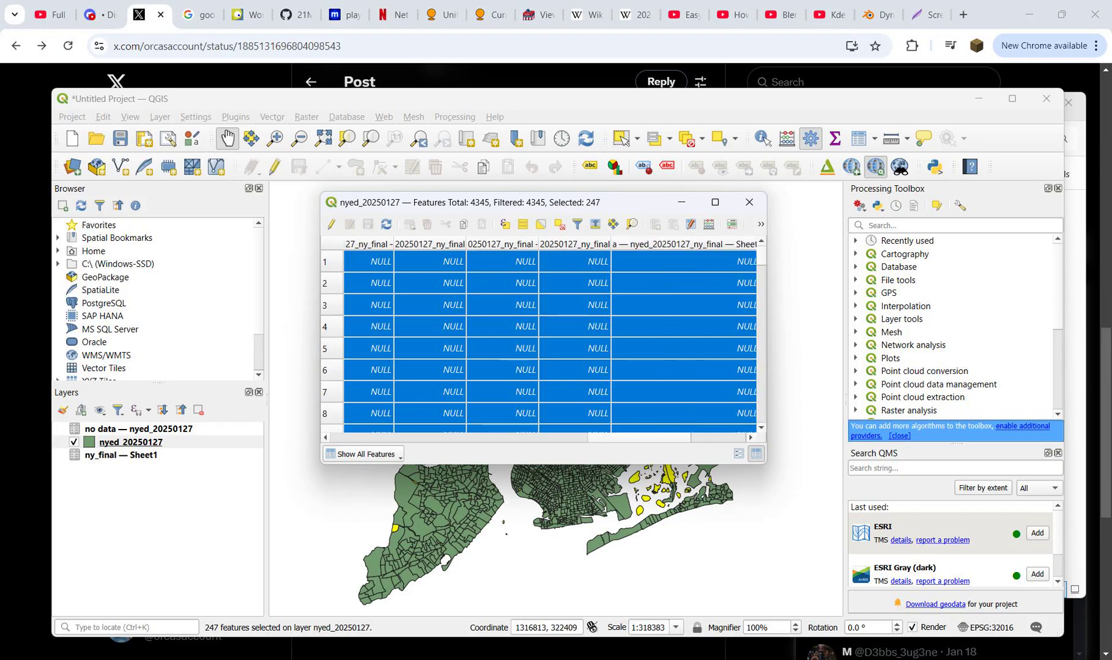
scroll(538, 336, right, 3)
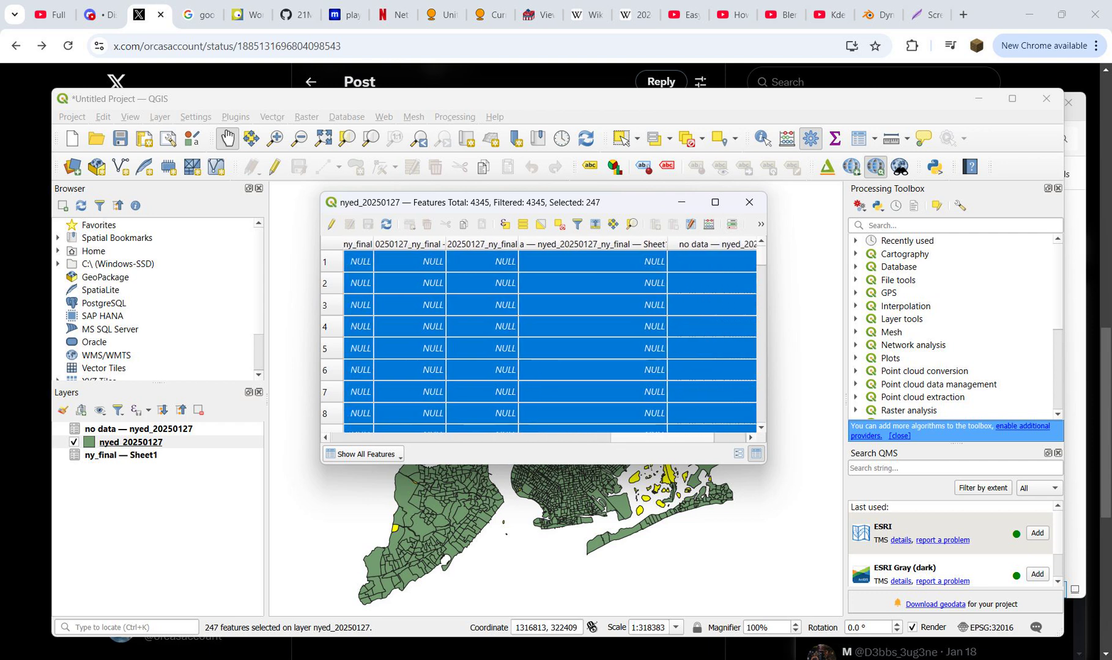
drag(664, 244, 738, 244)
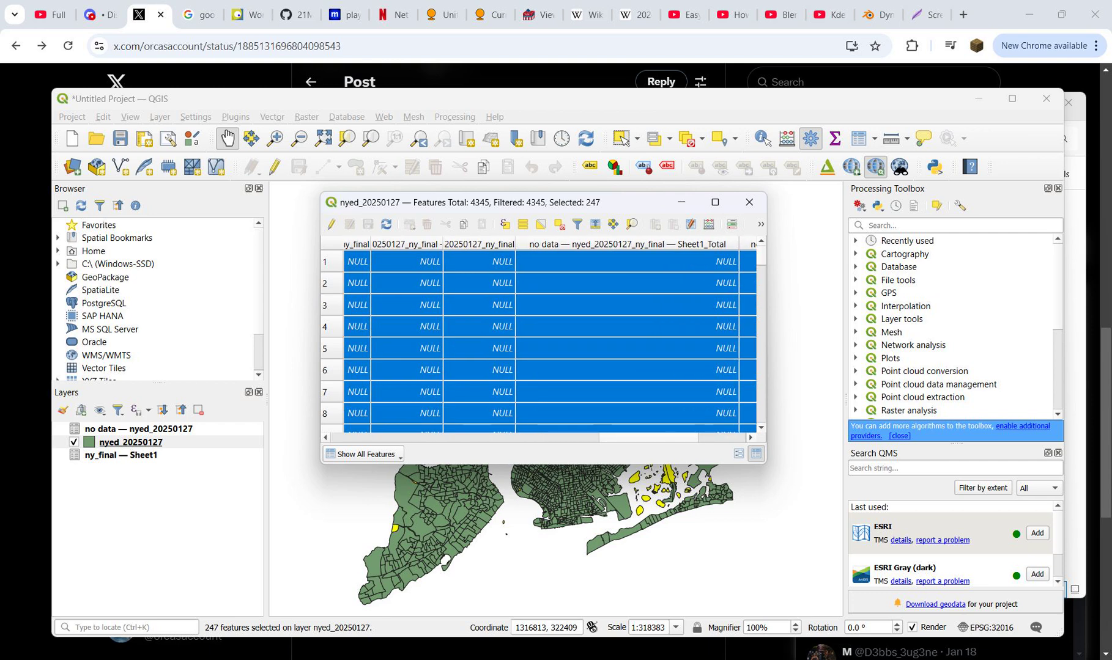
click(648, 428)
drag(648, 438, 671, 438)
click(749, 202)
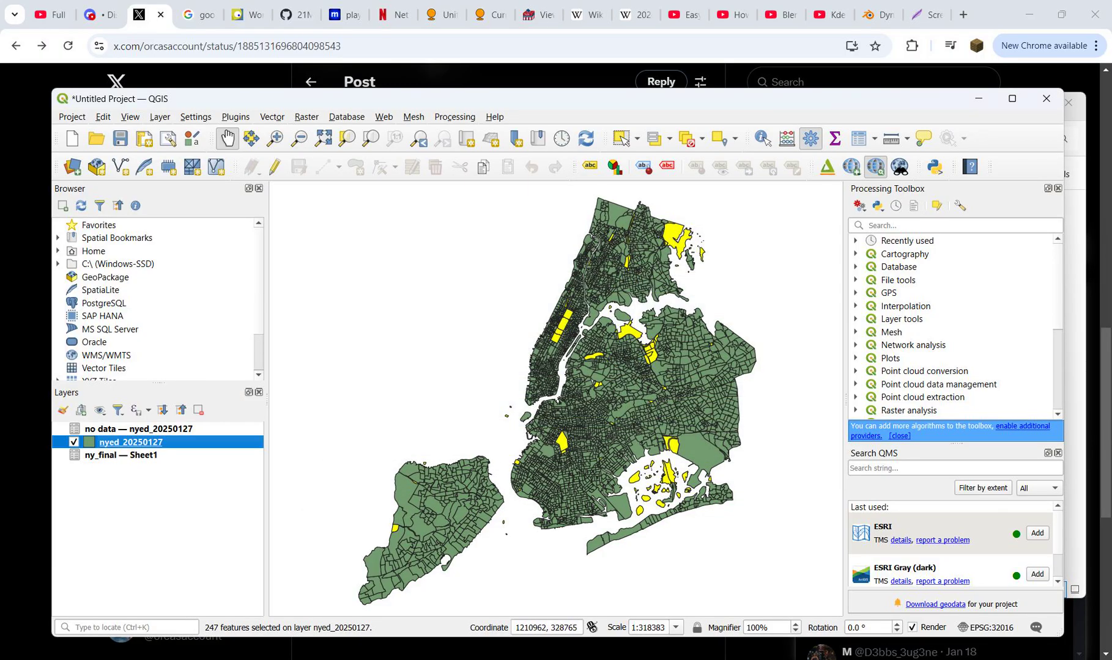
Step: Deselect all features and hide the nyed_20250127 layer on the map
click(687, 139)
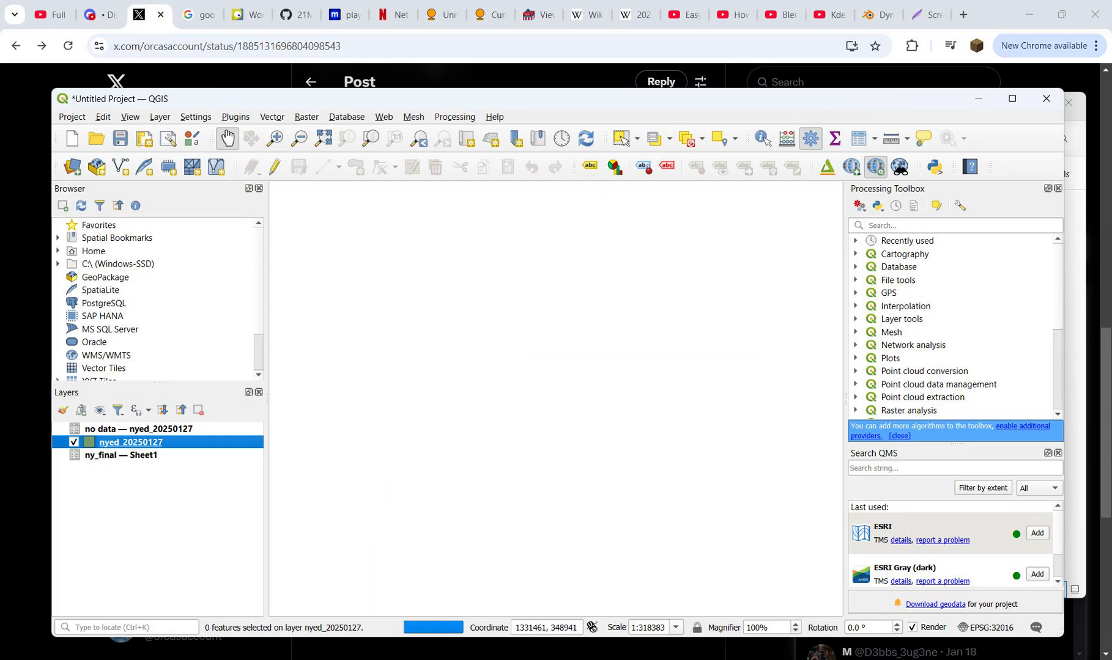
click(74, 442)
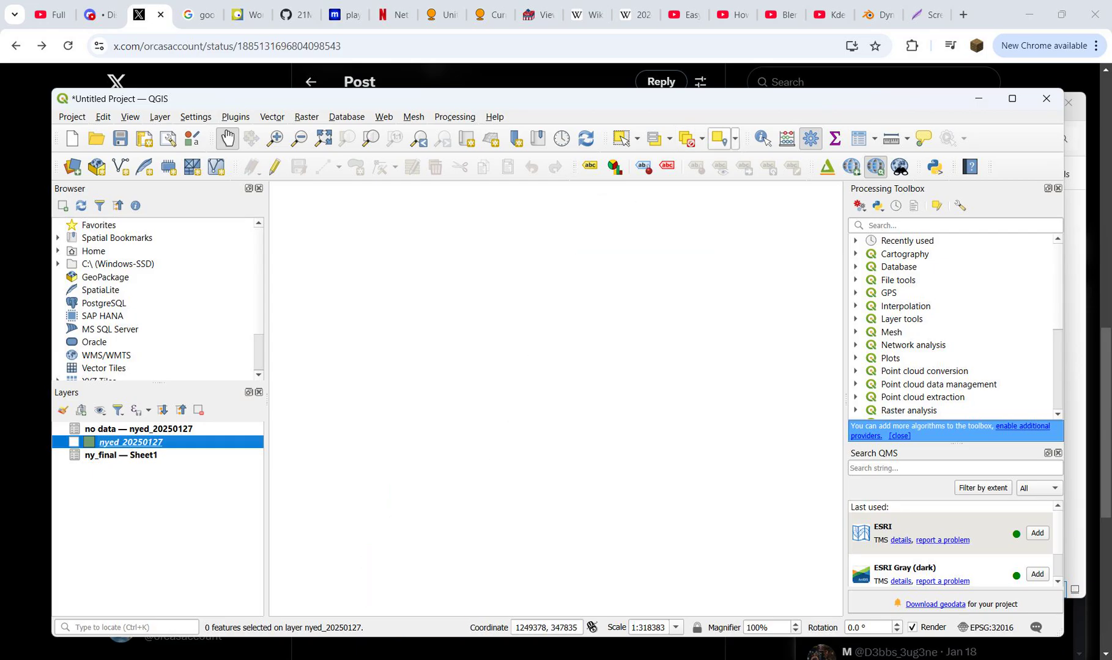
Step: Open the Qgis2threejs Exporter and set the material color of the nyed_20250127 polygon layer to Expression
click(826, 167)
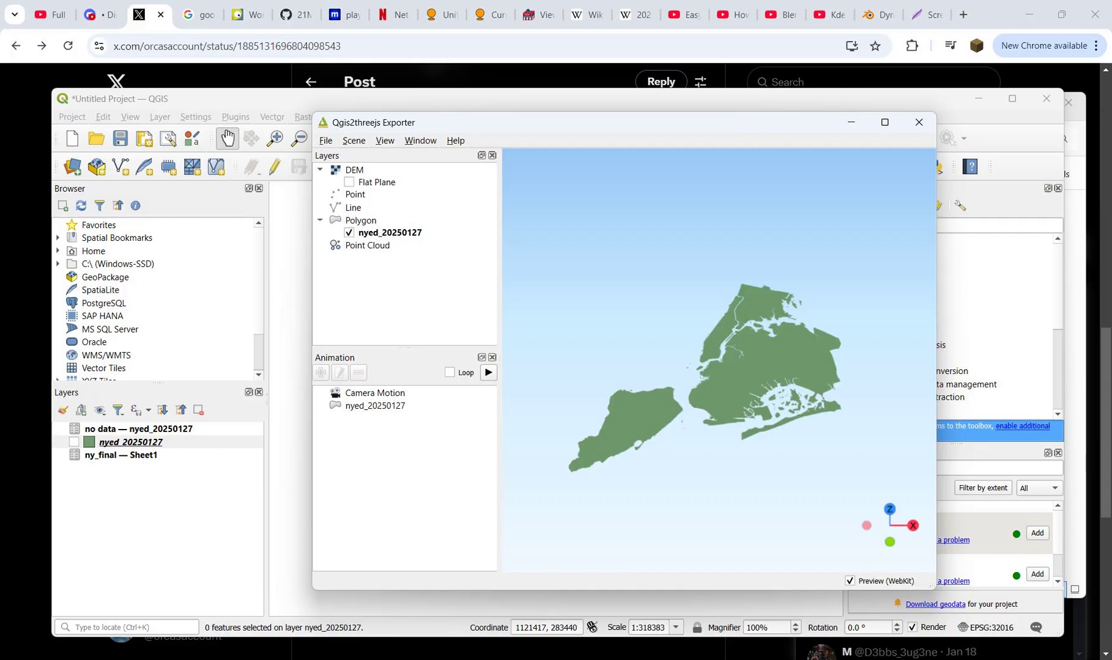
double_click(389, 232)
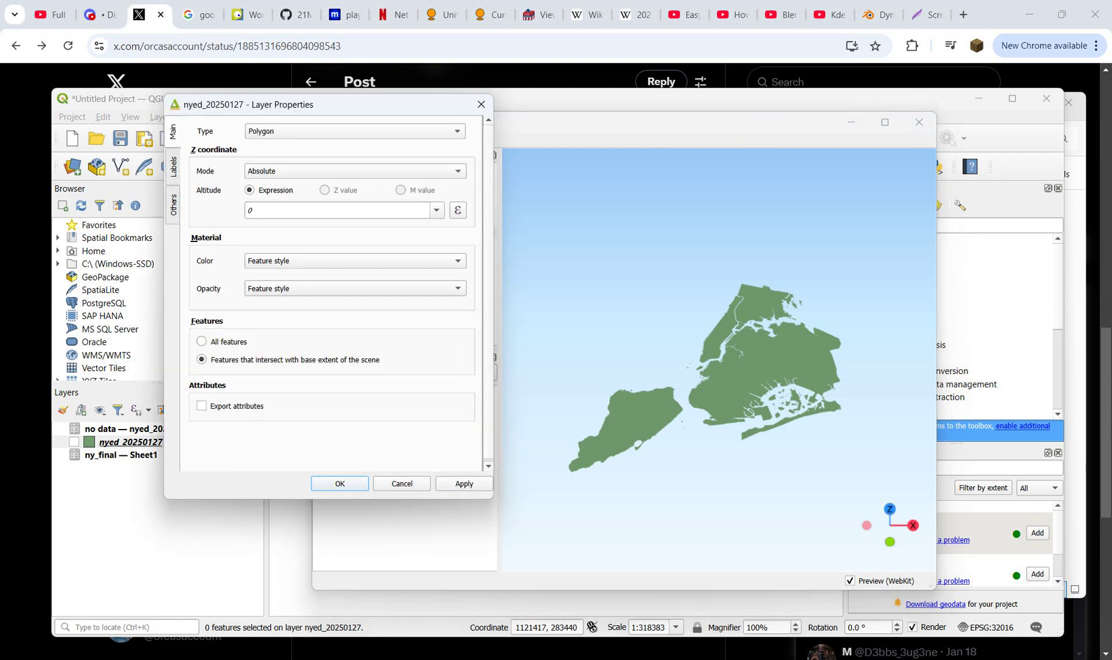
click(367, 262)
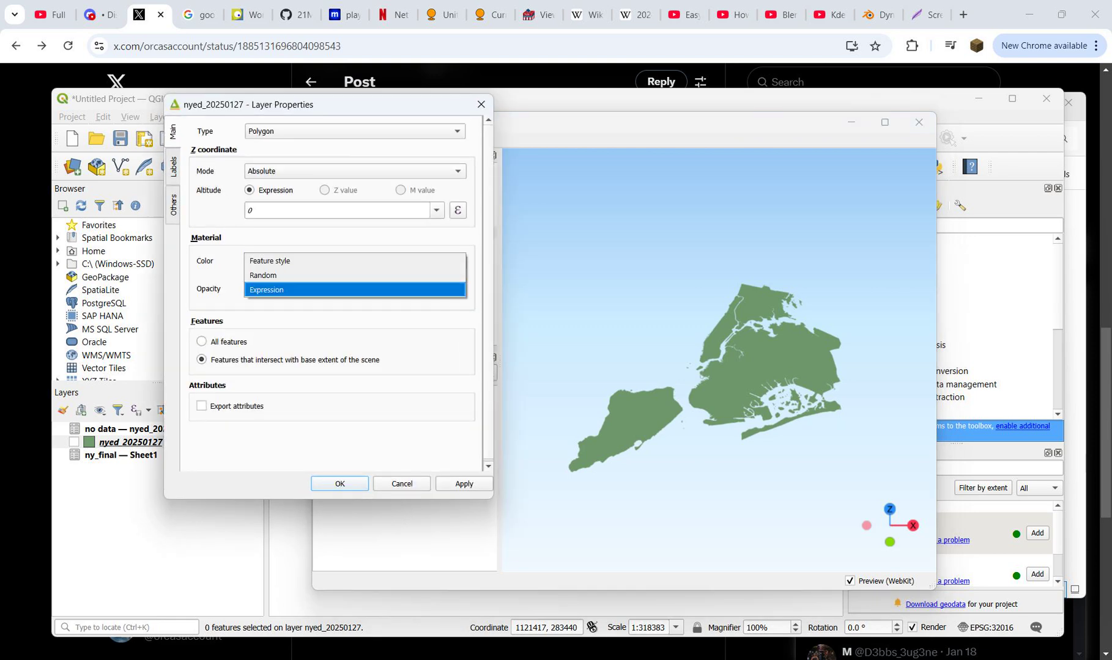
click(366, 290)
click(458, 281)
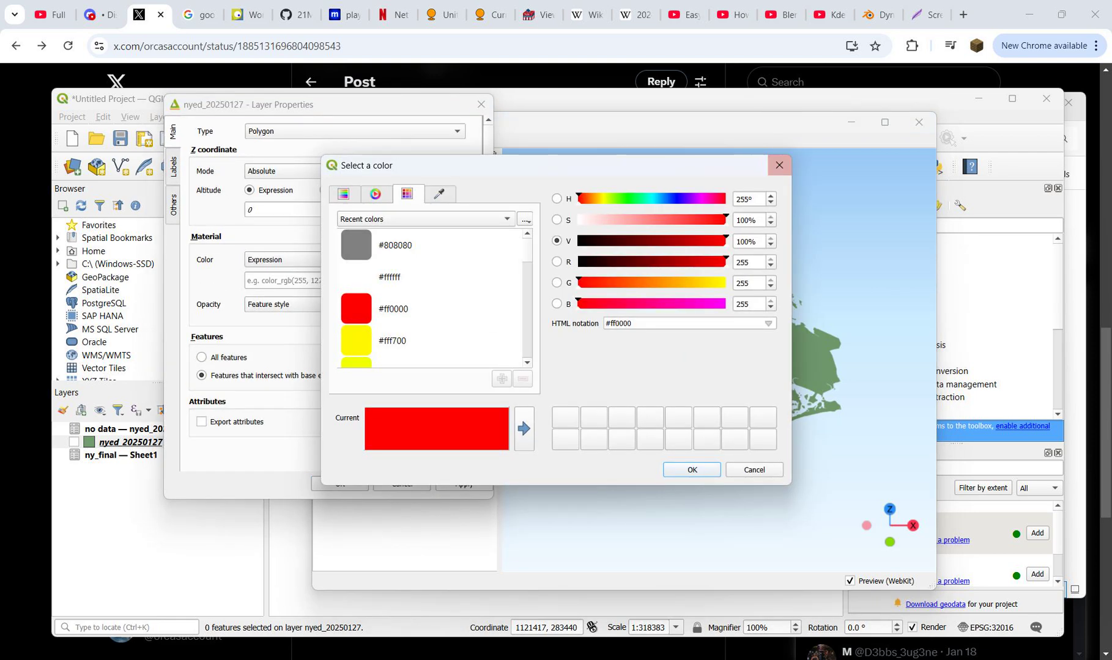
click(780, 165)
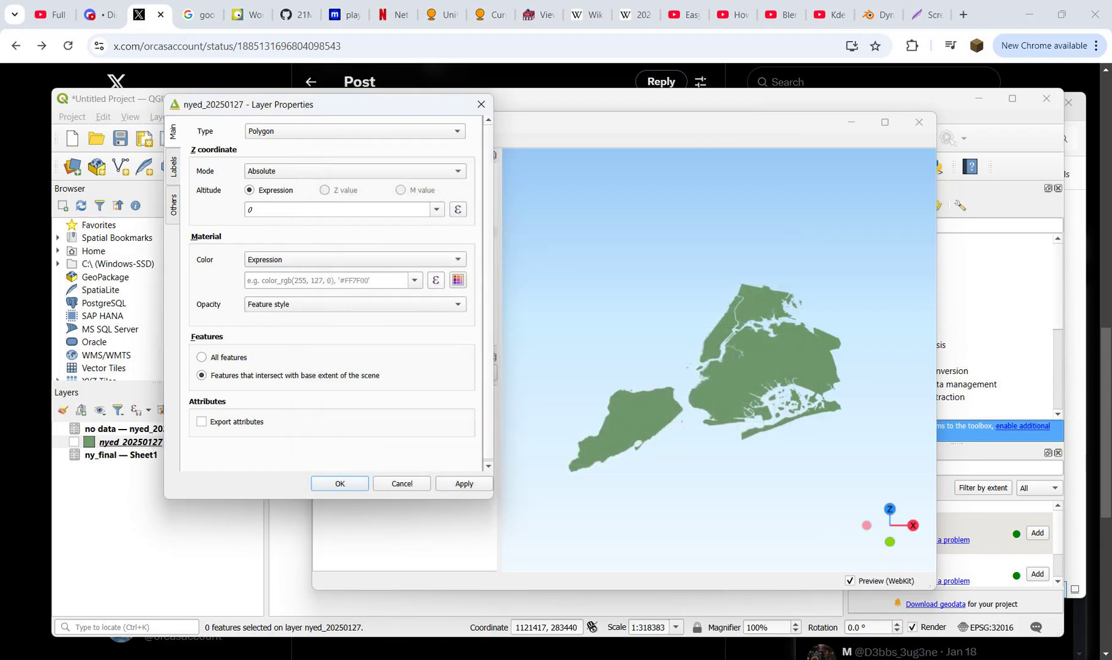
Step: Begin the color expression with an if condition testing whether "no data — nyed_20250127_ny_final — Sheet1_PCT" = 0
click(435, 280)
text(if()
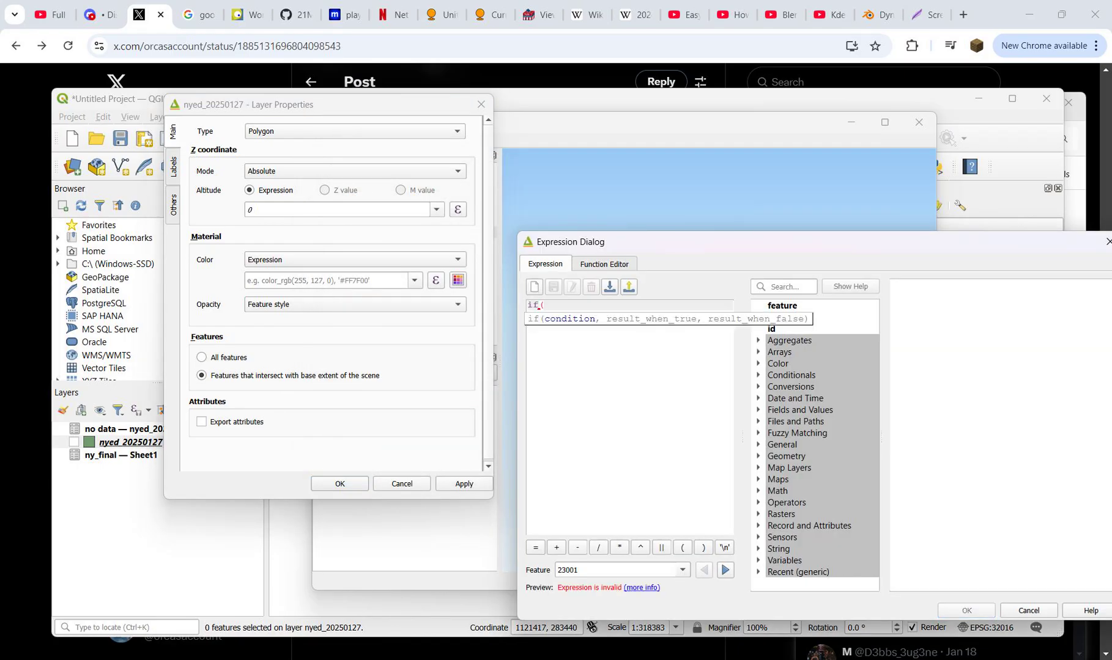
click(758, 410)
scroll(819, 428, down, 8)
double_click(831, 411)
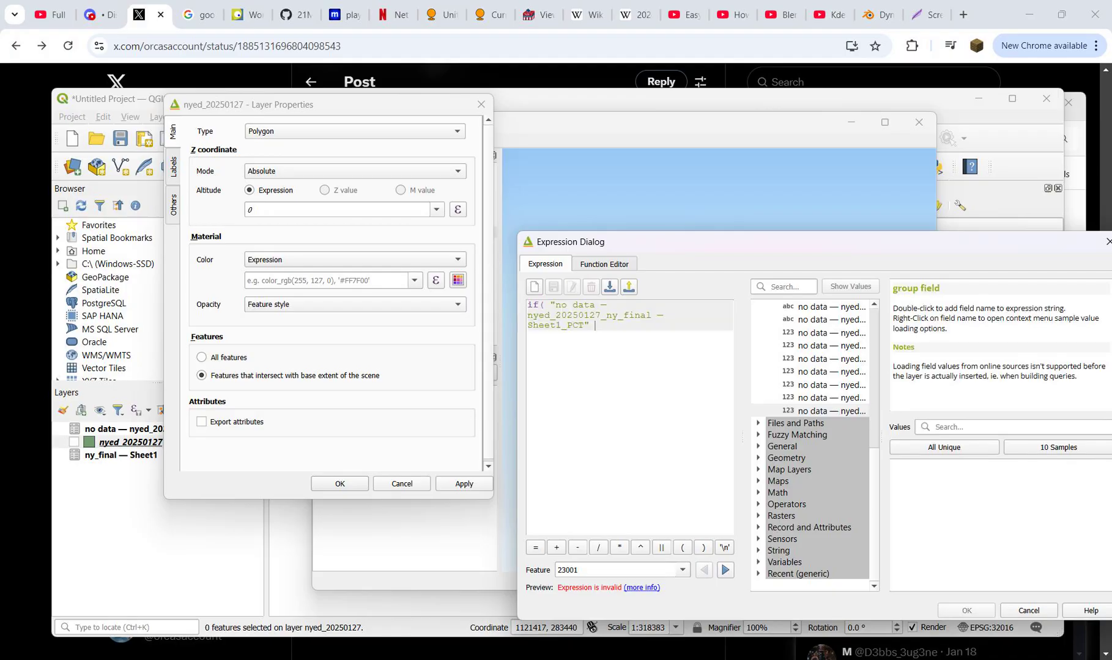
key(BackSpace)
text(= 0)
Step: Set the result for a true condition to the gray color '#808080'
text(, )
text("80)
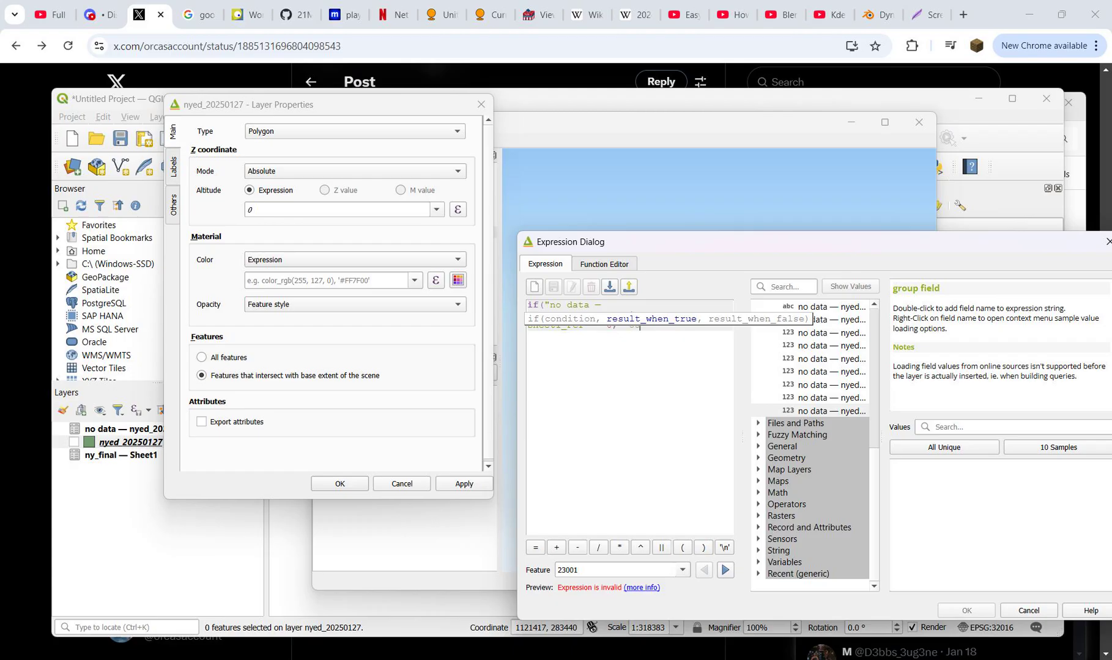
text(8080')
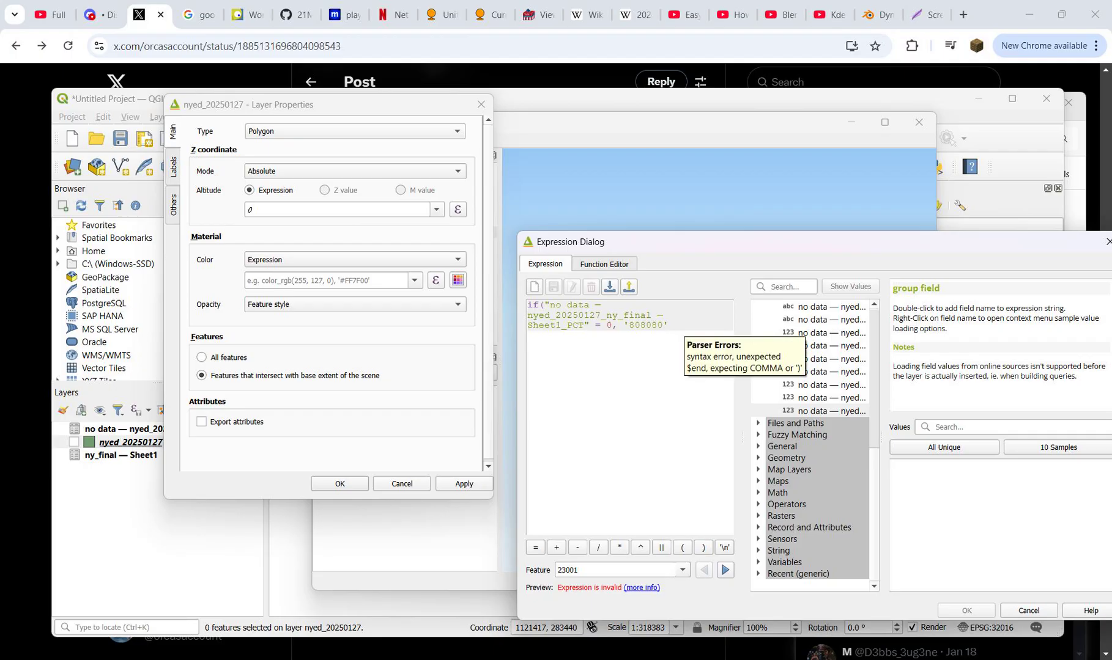
click(630, 325)
text($)
key(BackSpace)
text(#)
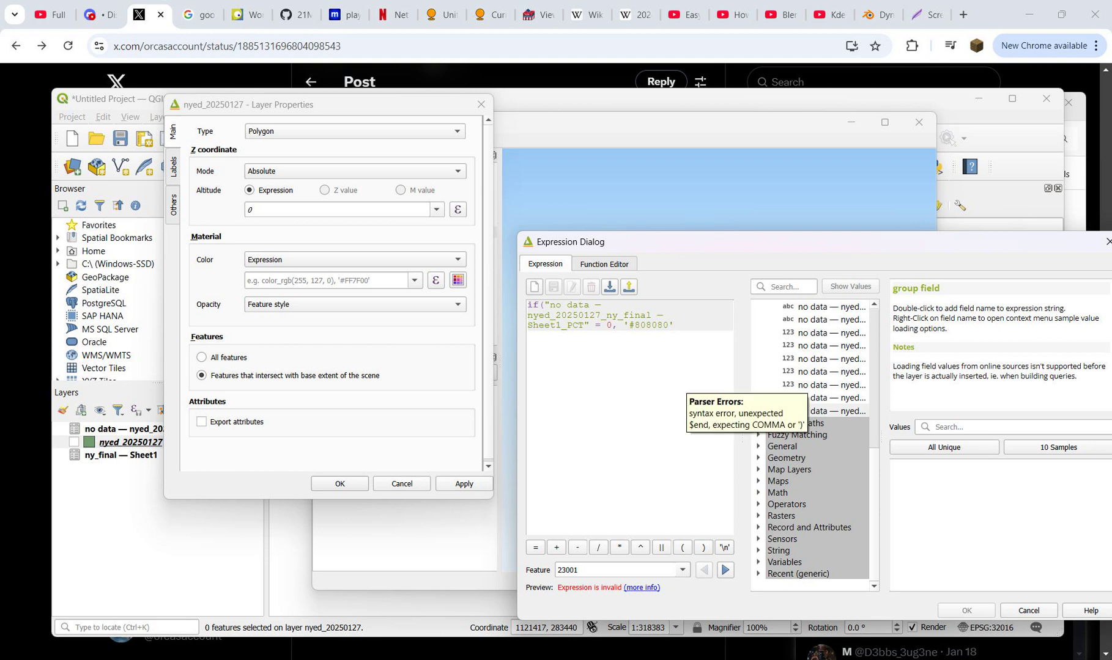
drag(674, 326, 623, 326)
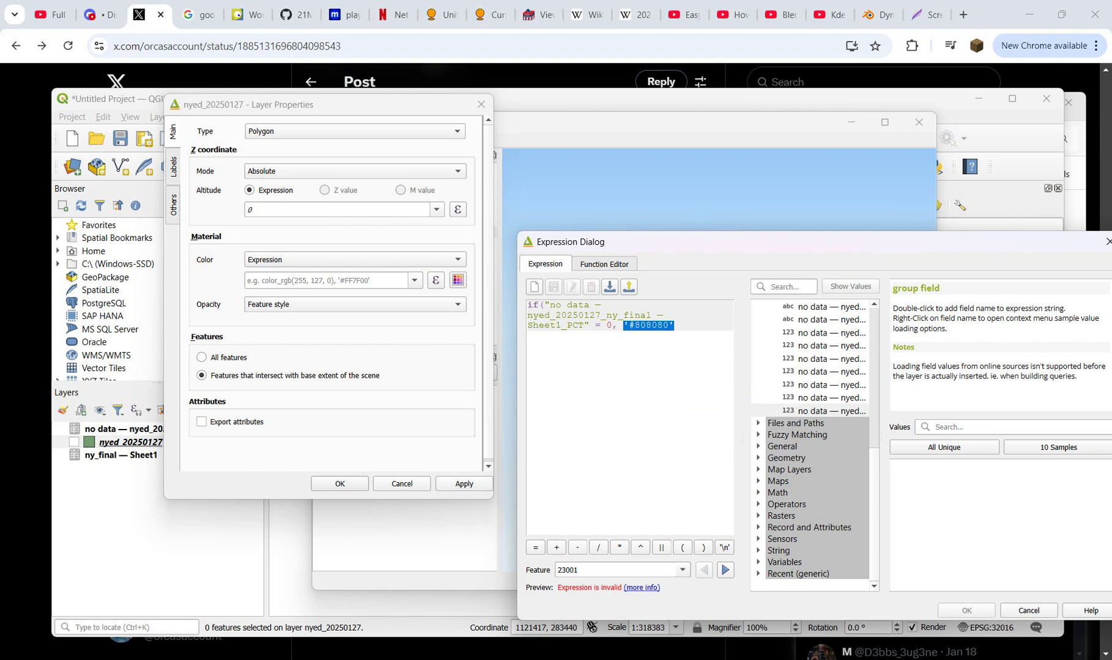
click(663, 326)
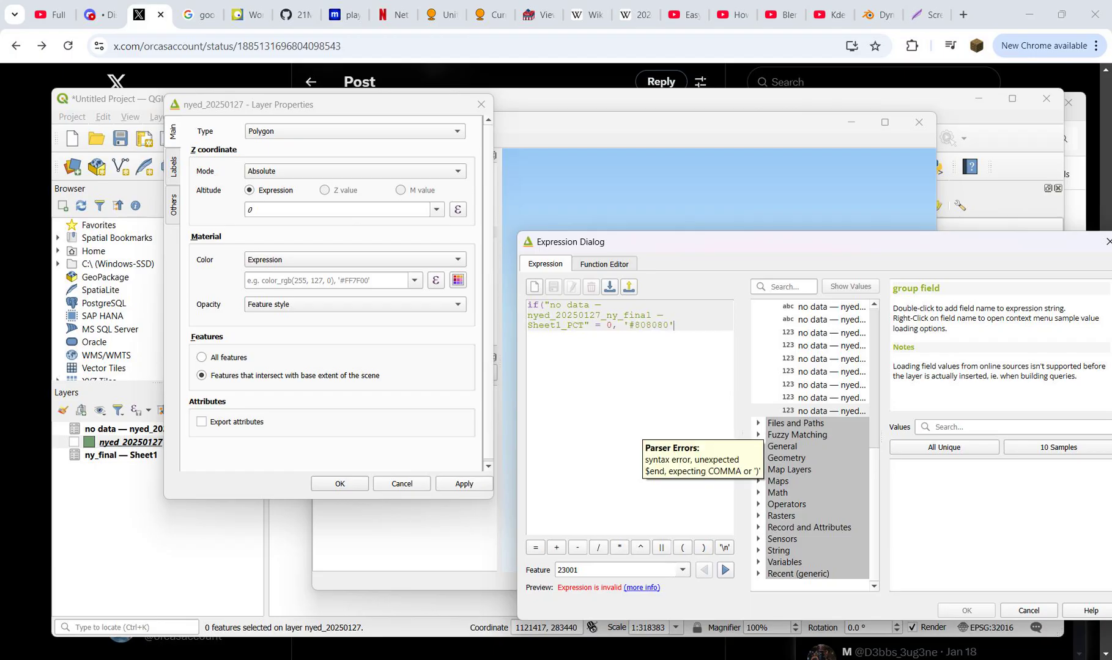
Step: Begin the false result of the color expression with ramp_color('fullcolor', scale_linear(
text(, ramp_co)
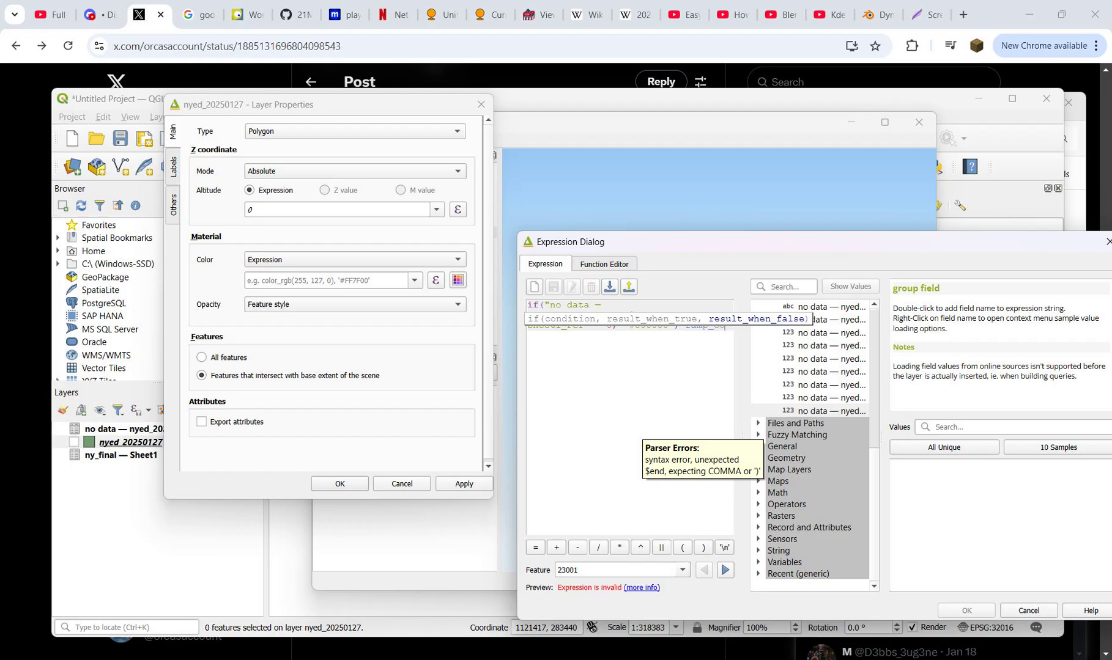
text(lor('fullco)
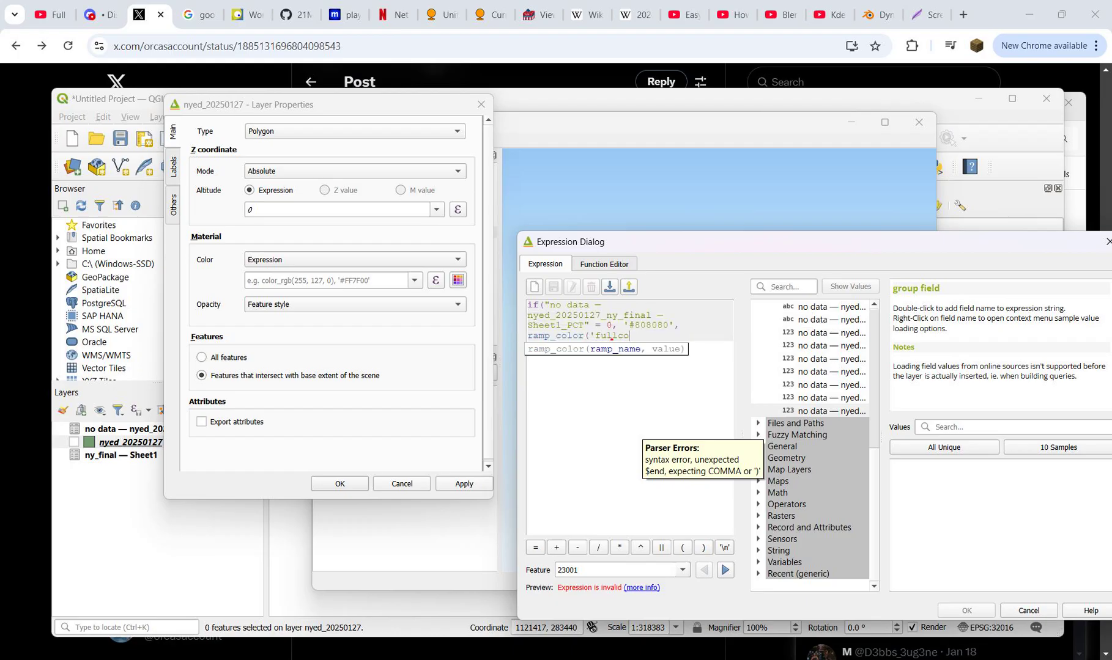
text(lor', scale_linear()
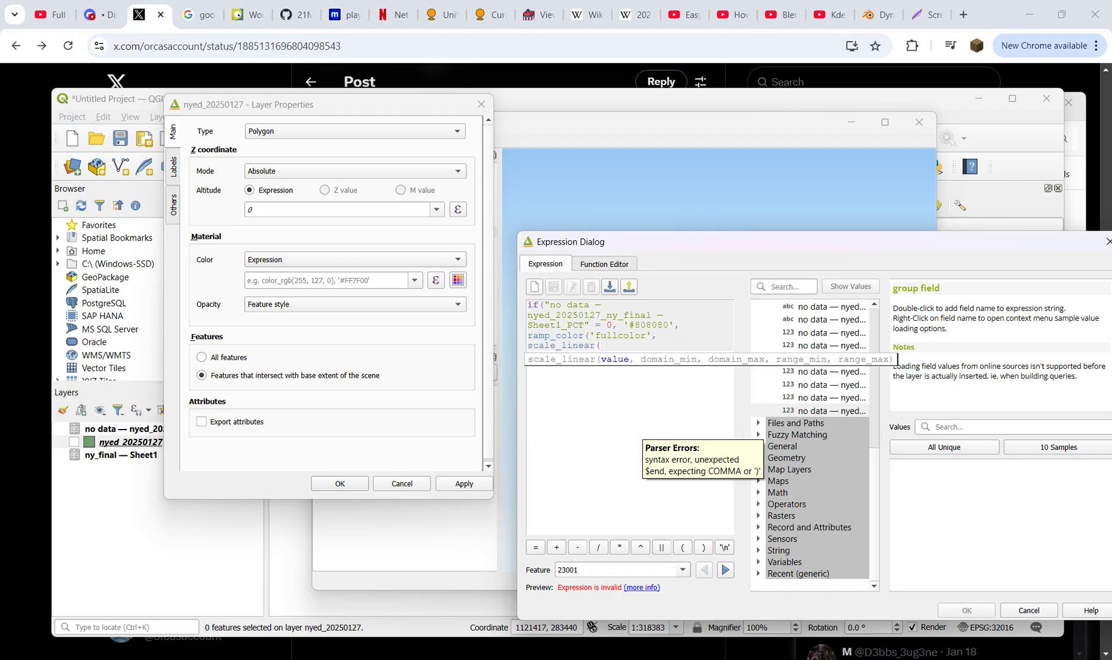
Step: Complete scale_linear with the field "ny_final — Sheet1_PCT", domain -1 to 1 and range 0 to 1, and apply the color expression
double_click(831, 412)
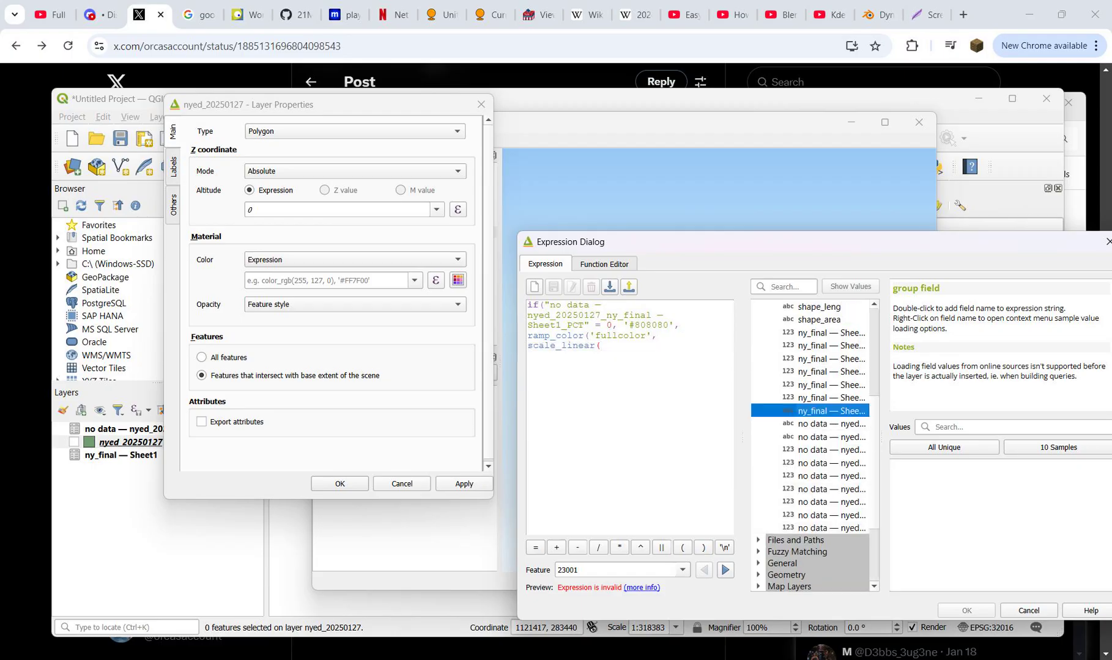
drag(601, 346, 607, 346)
key(BackSpace)
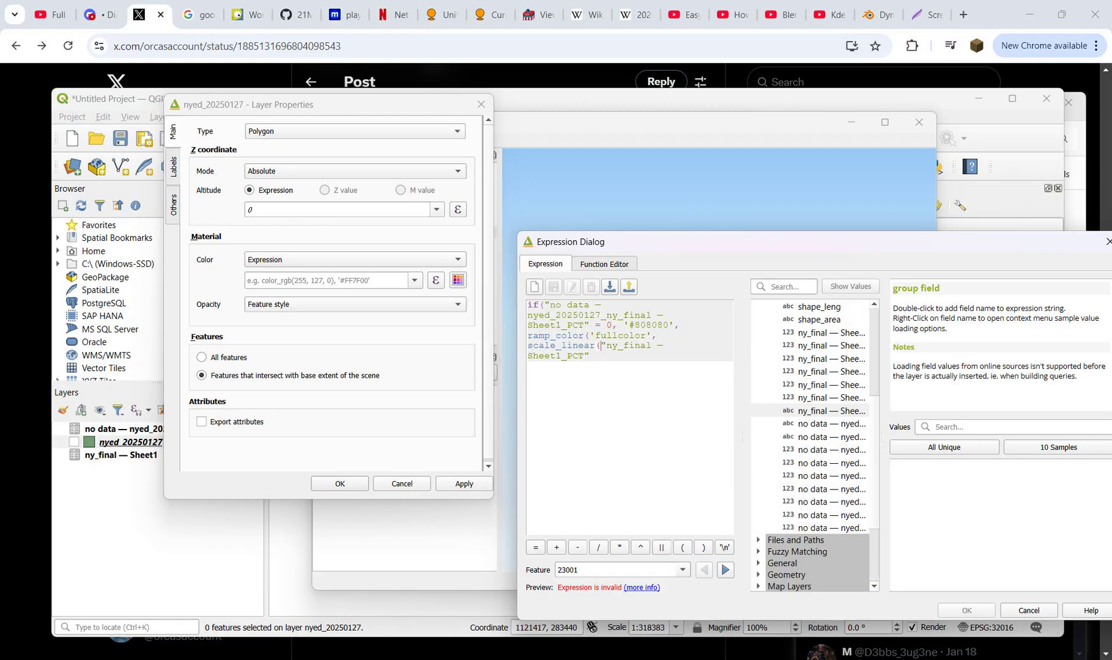
click(595, 356)
text(, 0, 100, 0,)
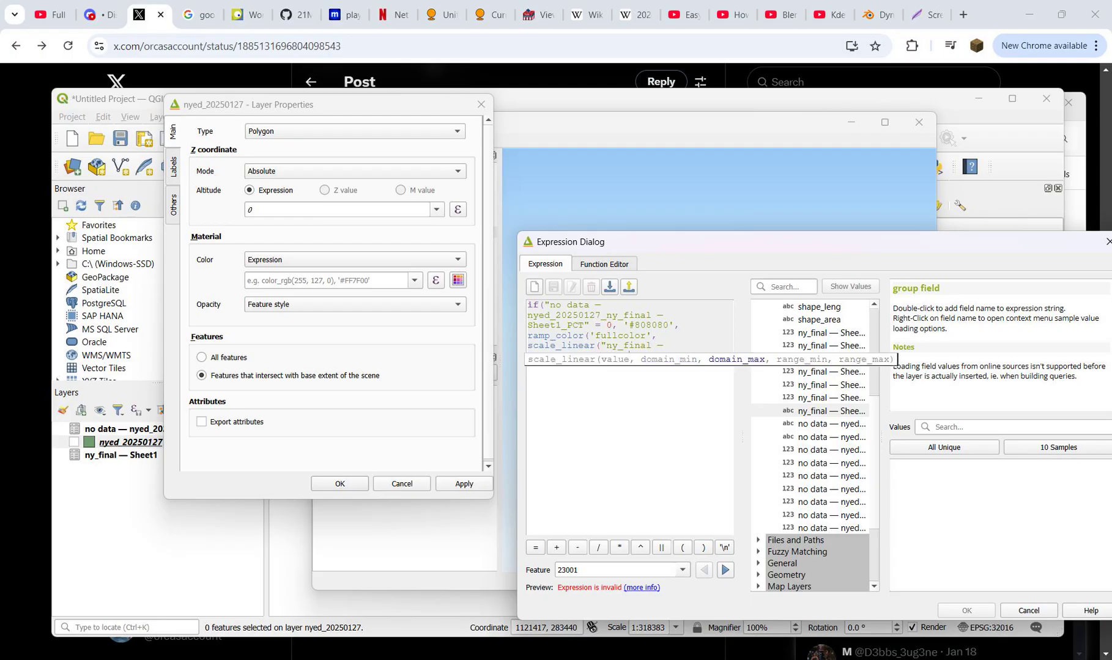
text( 1)))
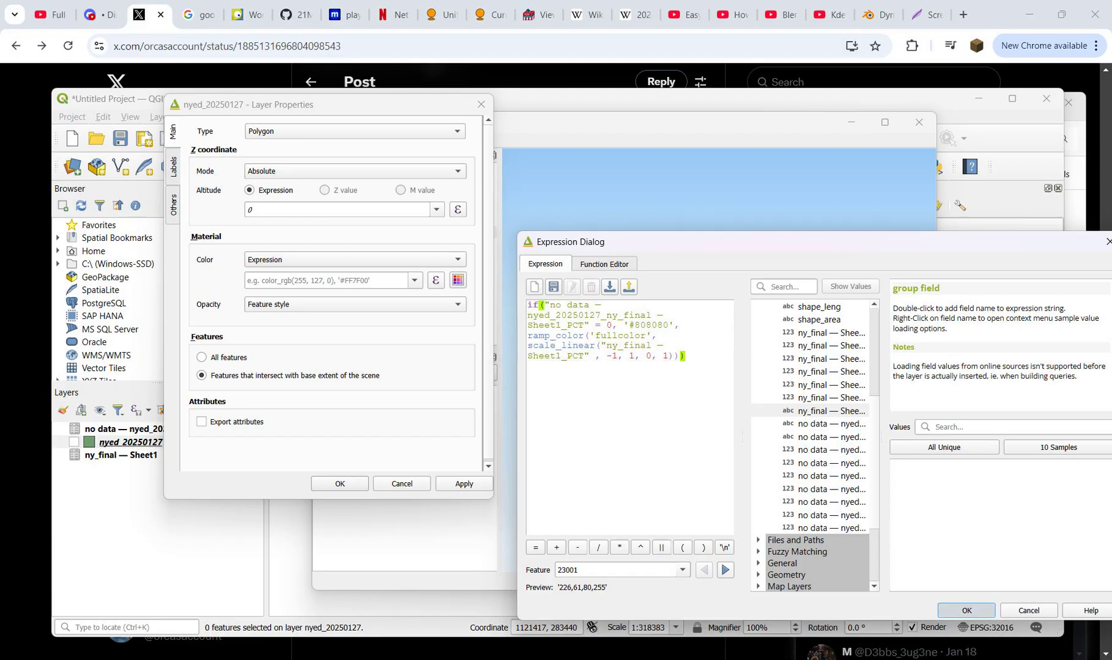
click(966, 610)
click(464, 484)
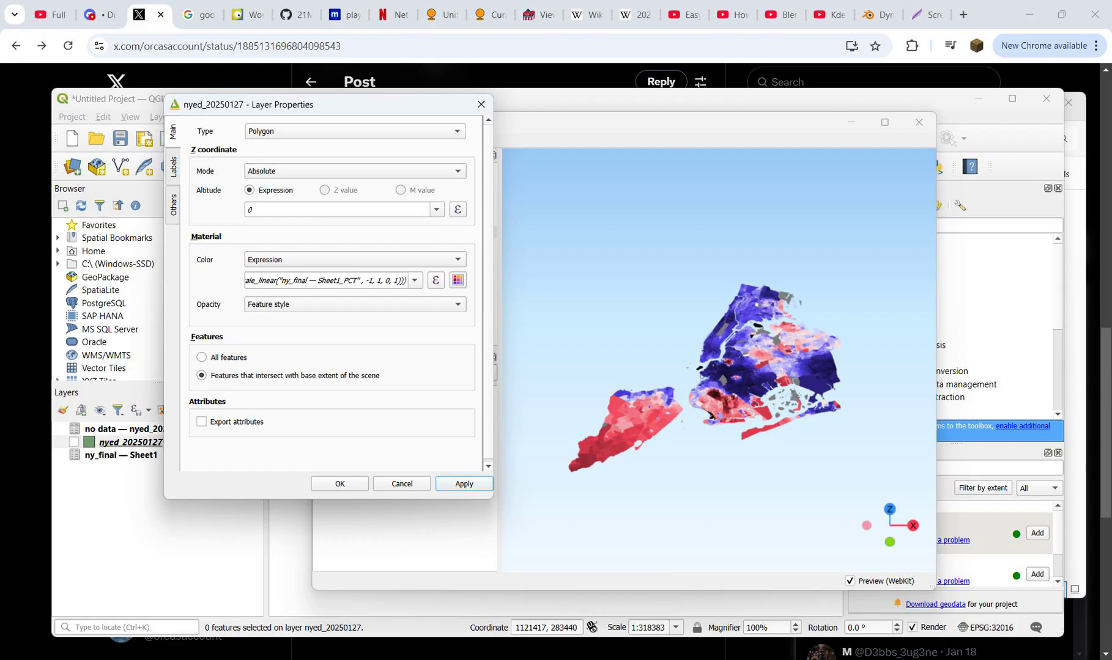
Step: Change the layer type to Extruded and write the height expression "ny_final — Sheet1_Total" /$area*1000000
click(354, 131)
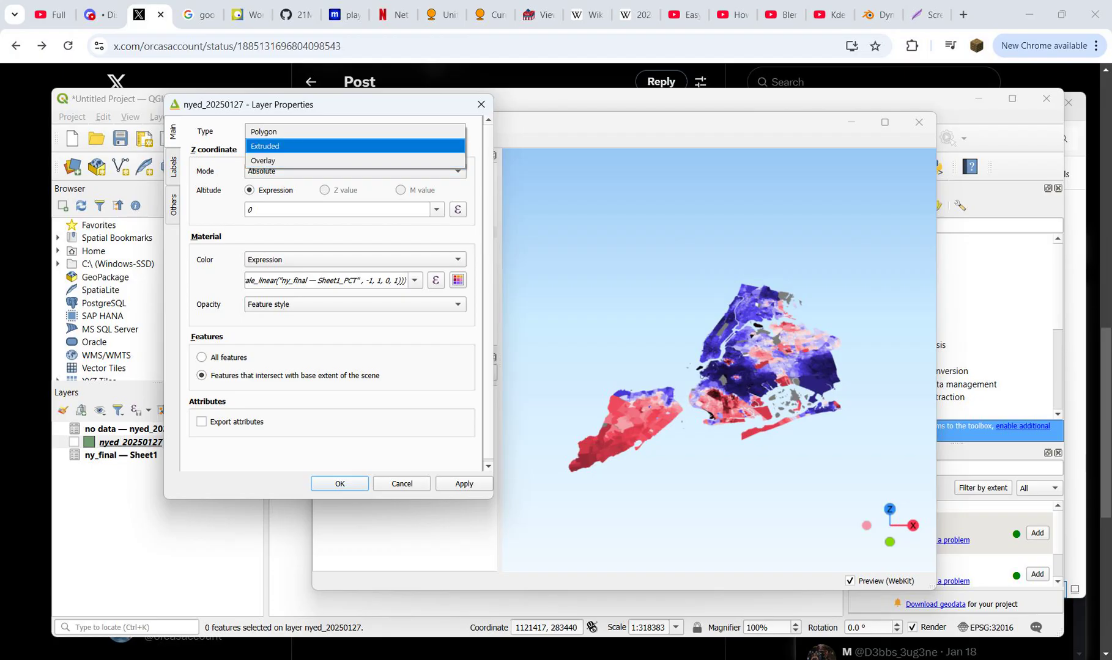
click(355, 146)
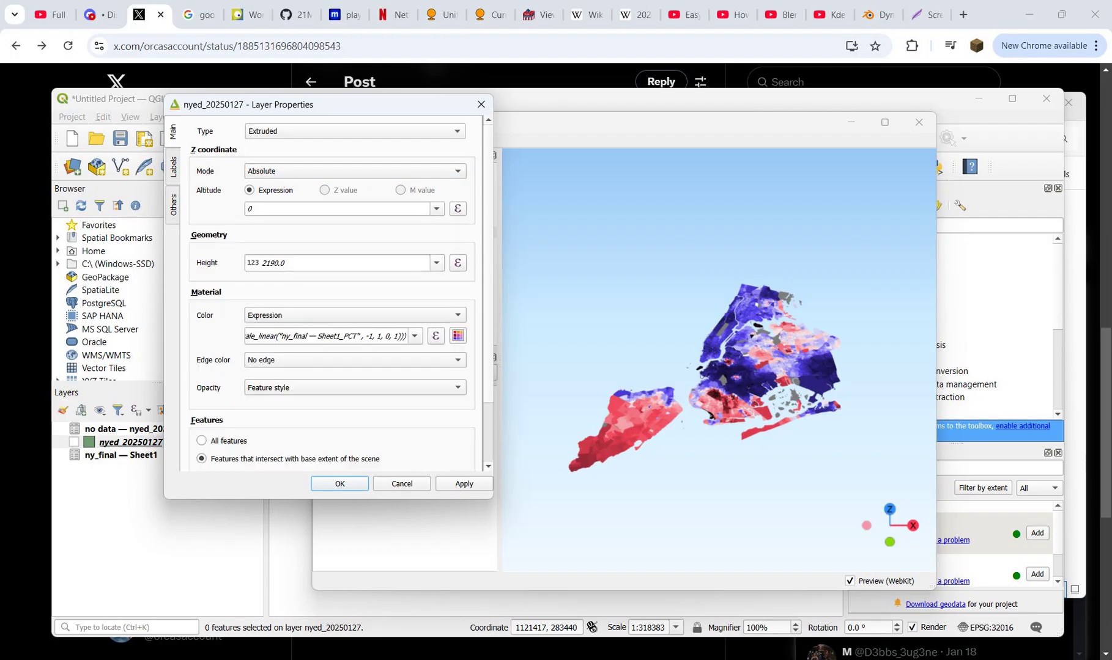
click(457, 263)
key(ctrl+a)
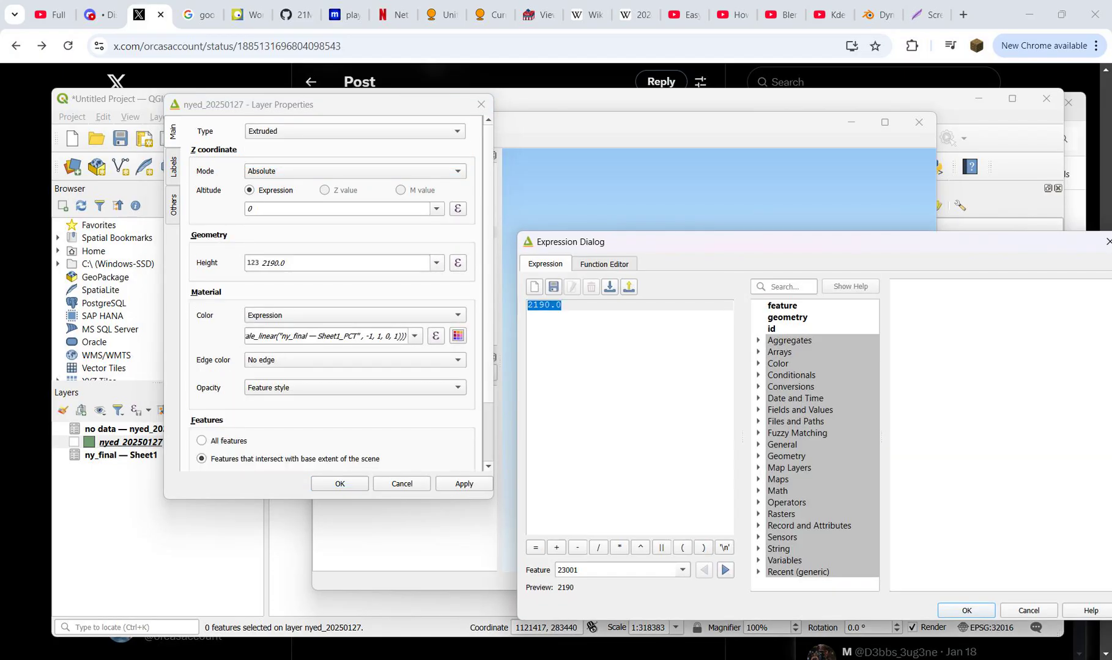
click(758, 411)
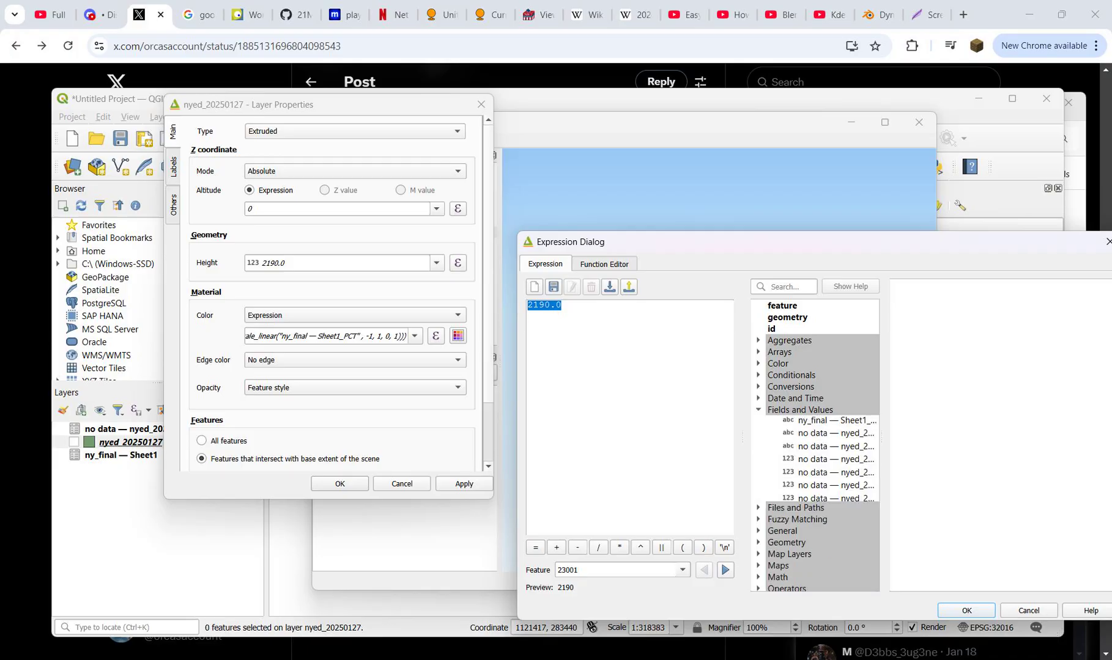
scroll(815, 446, down, 5)
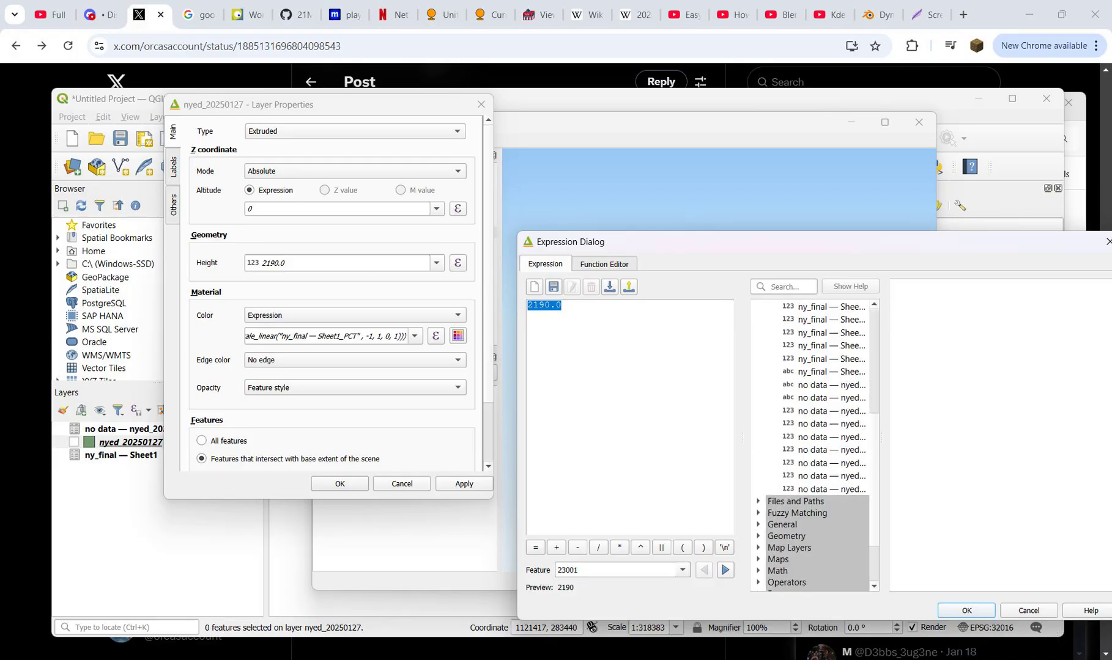
double_click(831, 359)
text(/)
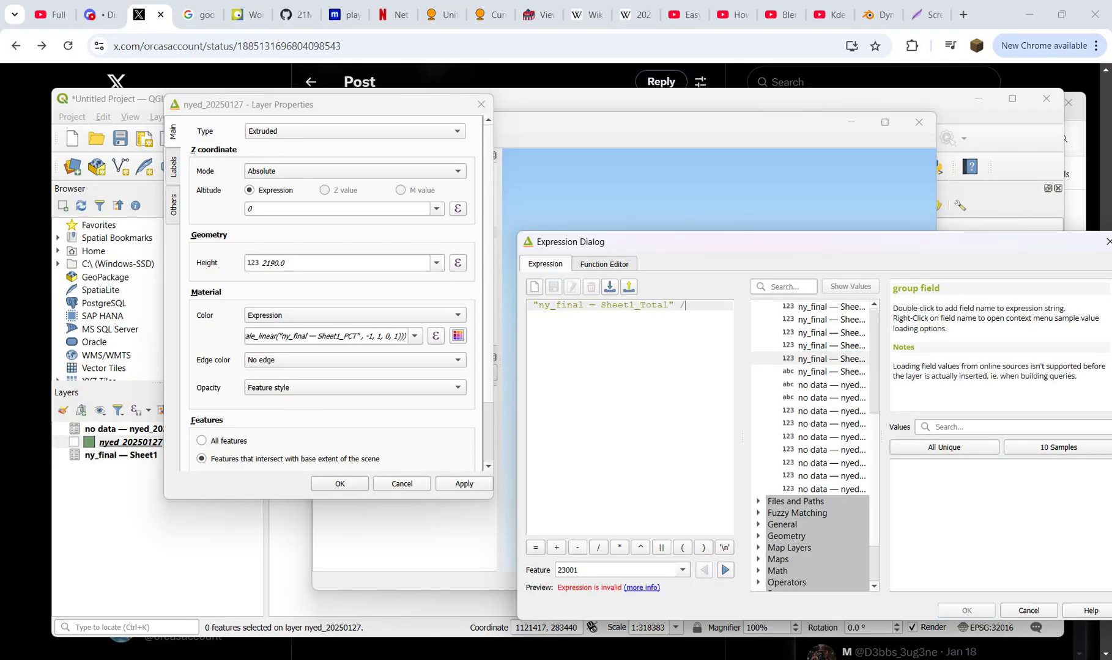
text($area)
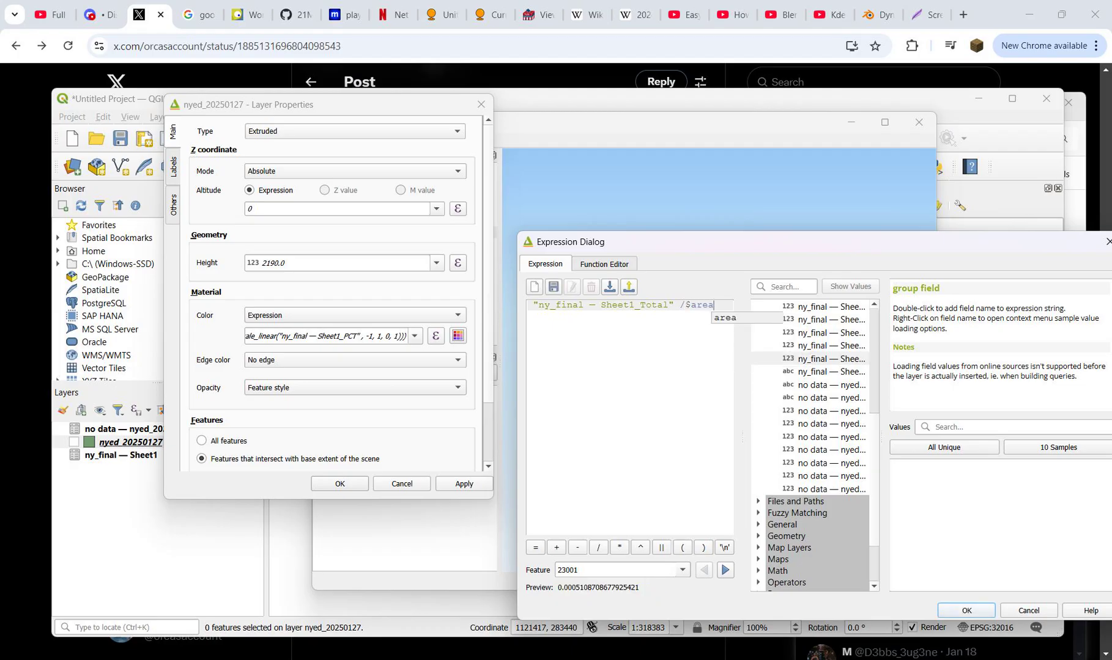
text(*1000000)
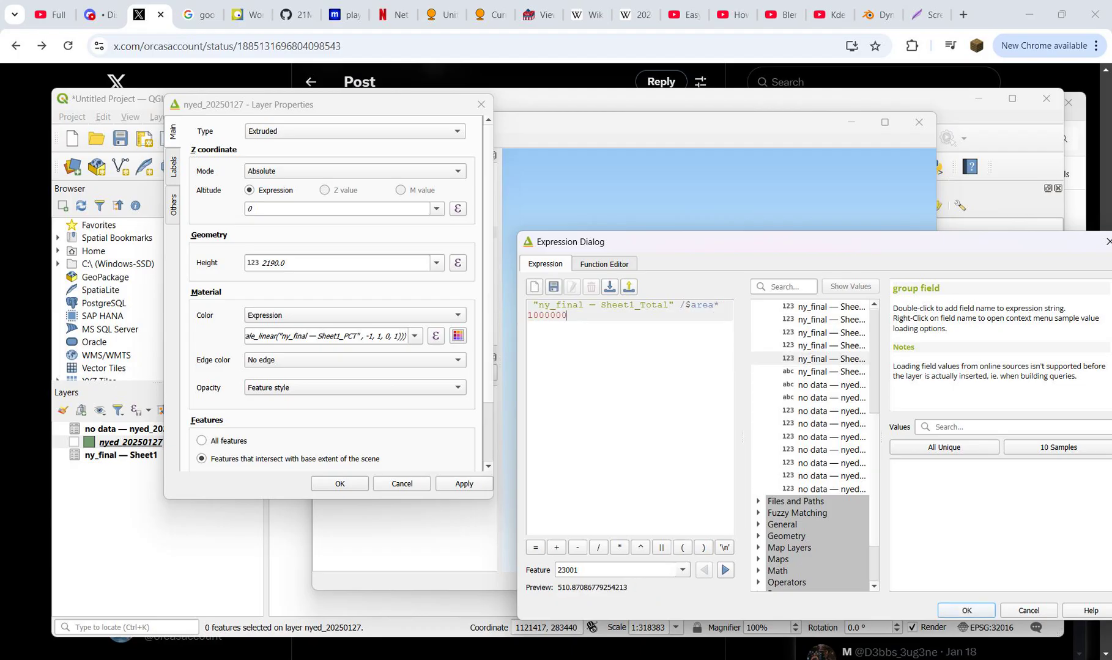
Step: Check the height expression's preview value across successive features
click(726, 570)
click(725, 569)
click(725, 569)
click(725, 570)
click(726, 570)
click(725, 570)
click(726, 570)
click(725, 570)
click(726, 570)
click(726, 570)
click(725, 570)
click(725, 570)
click(725, 570)
click(725, 570)
Step: Apply the extrusion height expression and set the layer to include all features
key(Return)
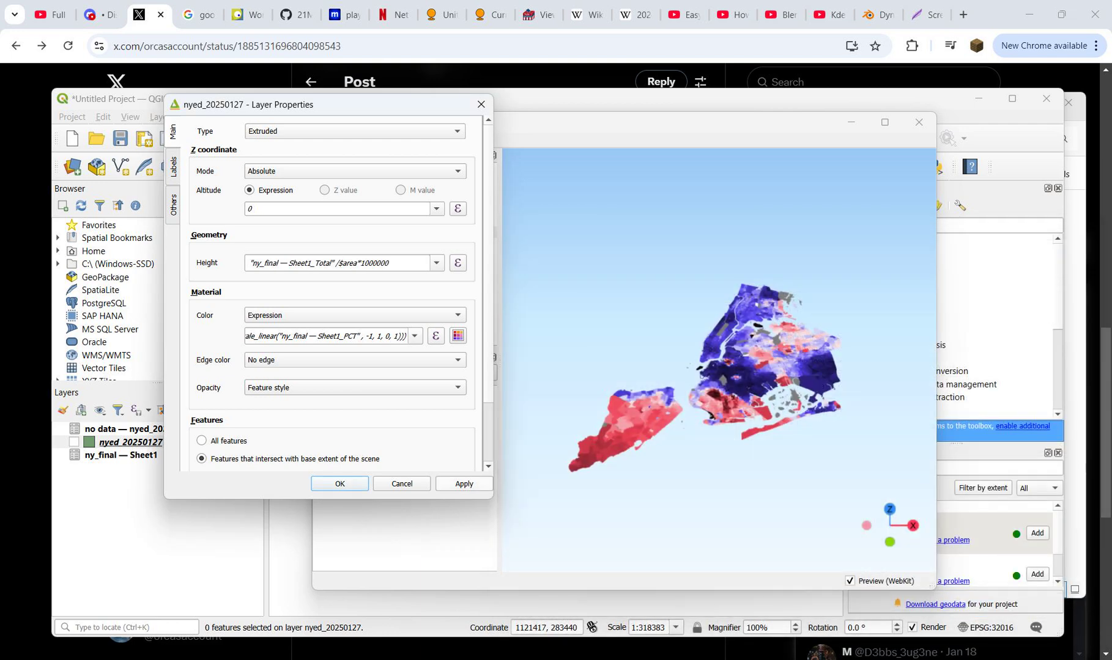
click(464, 484)
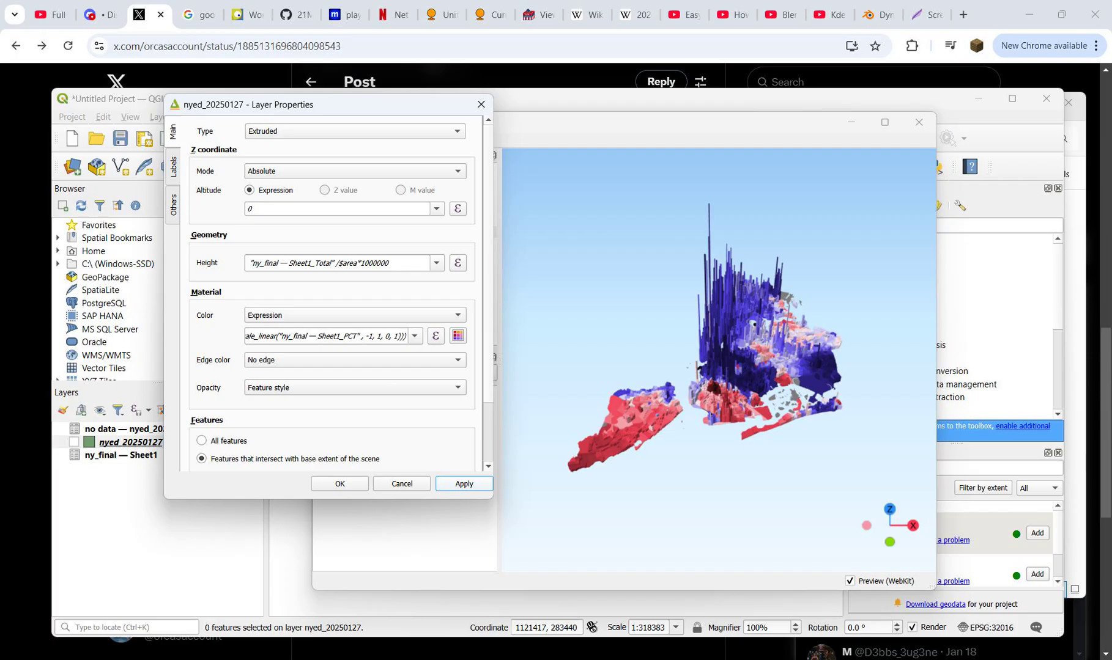
scroll(330, 294, down, 3)
click(202, 366)
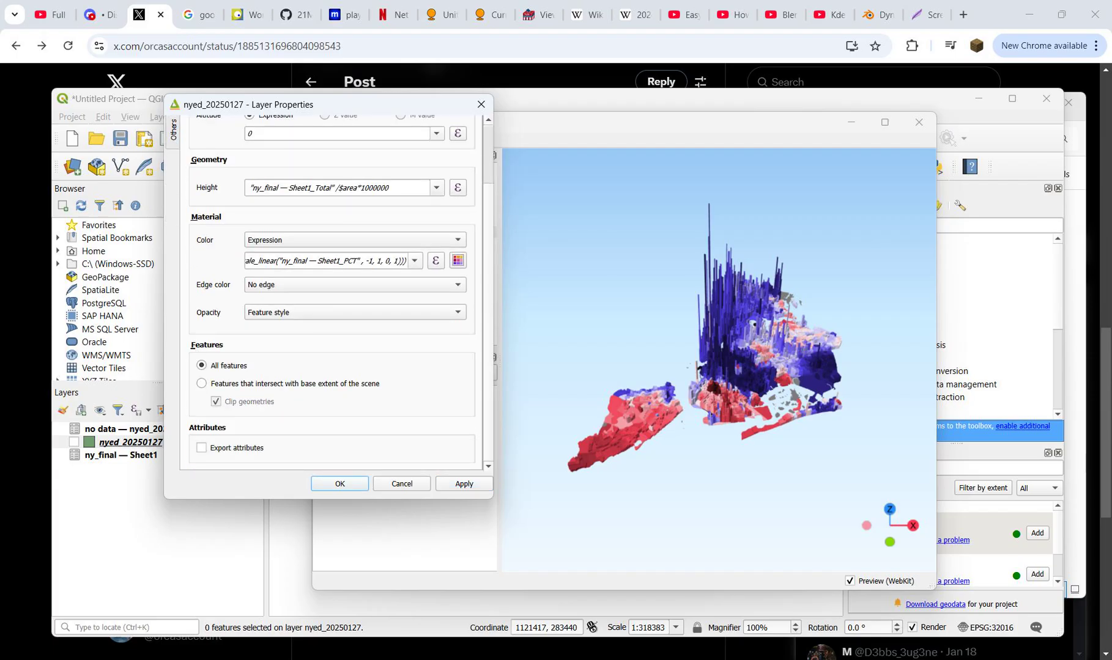
click(339, 484)
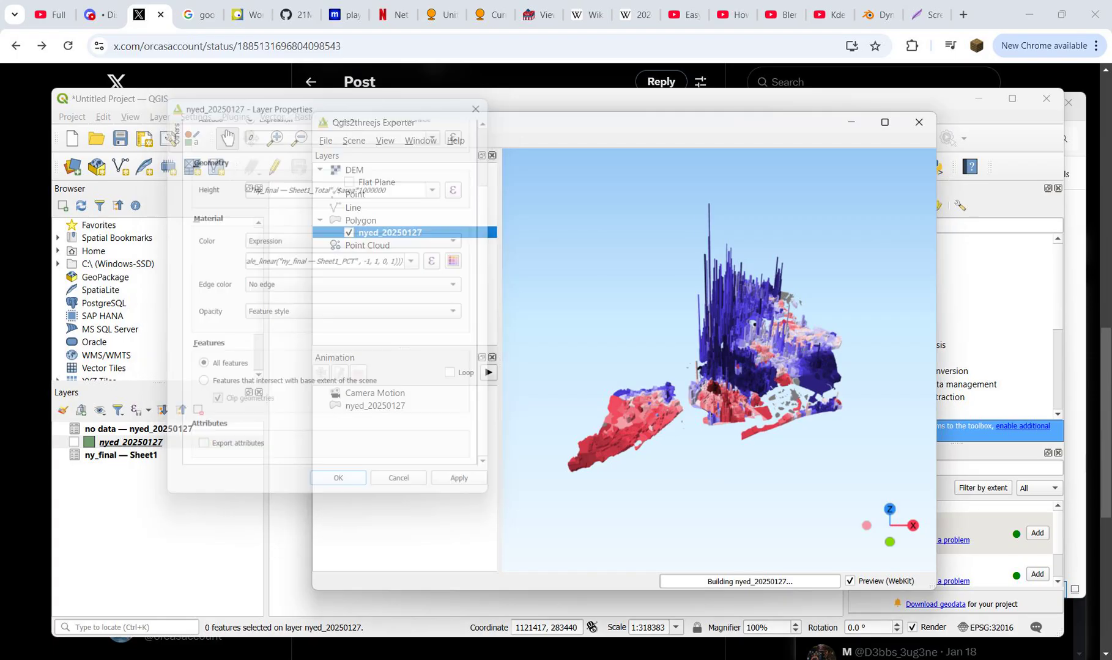
Step: Enable Export attributes in the nyed_20250127 polygon layer's properties and apply the change
double_click(390, 233)
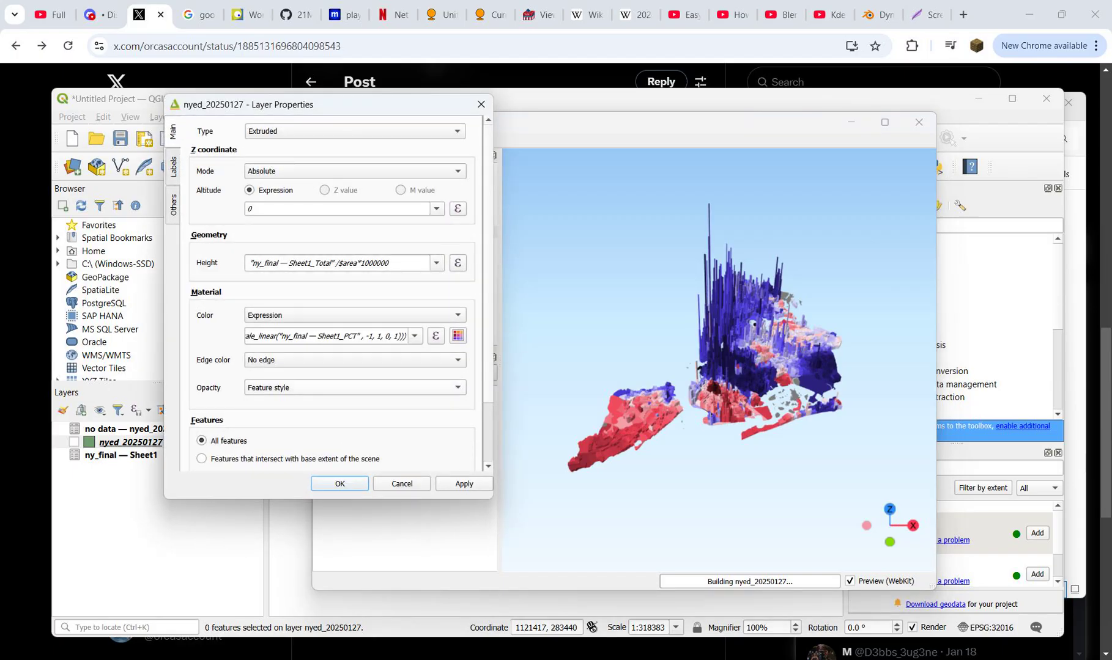
scroll(330, 293, down, 3)
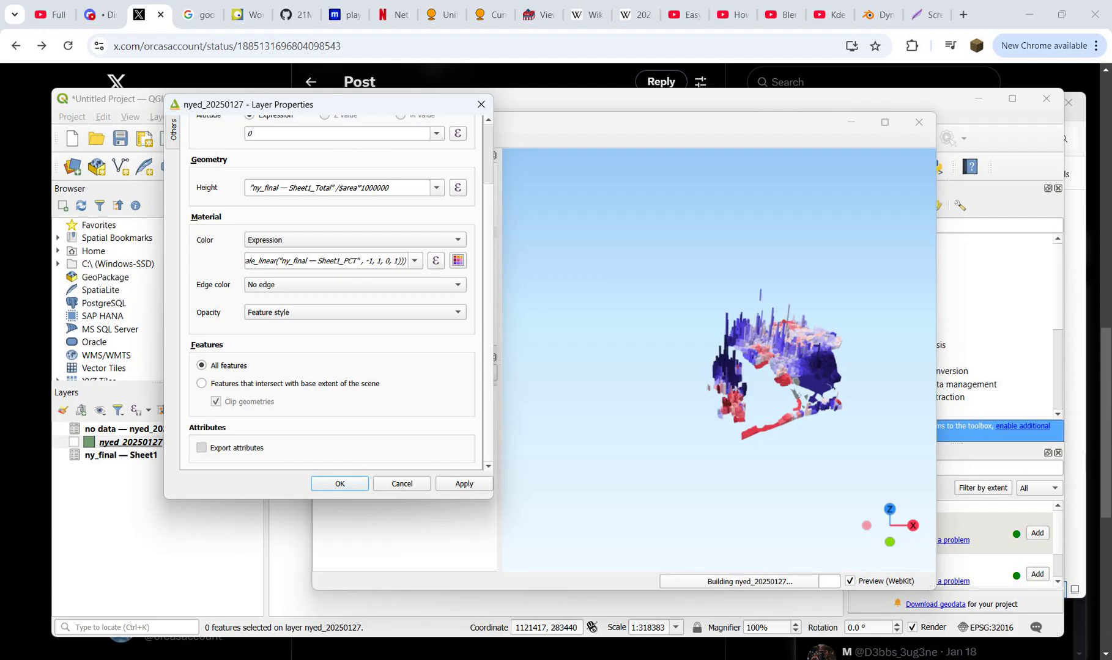
click(201, 447)
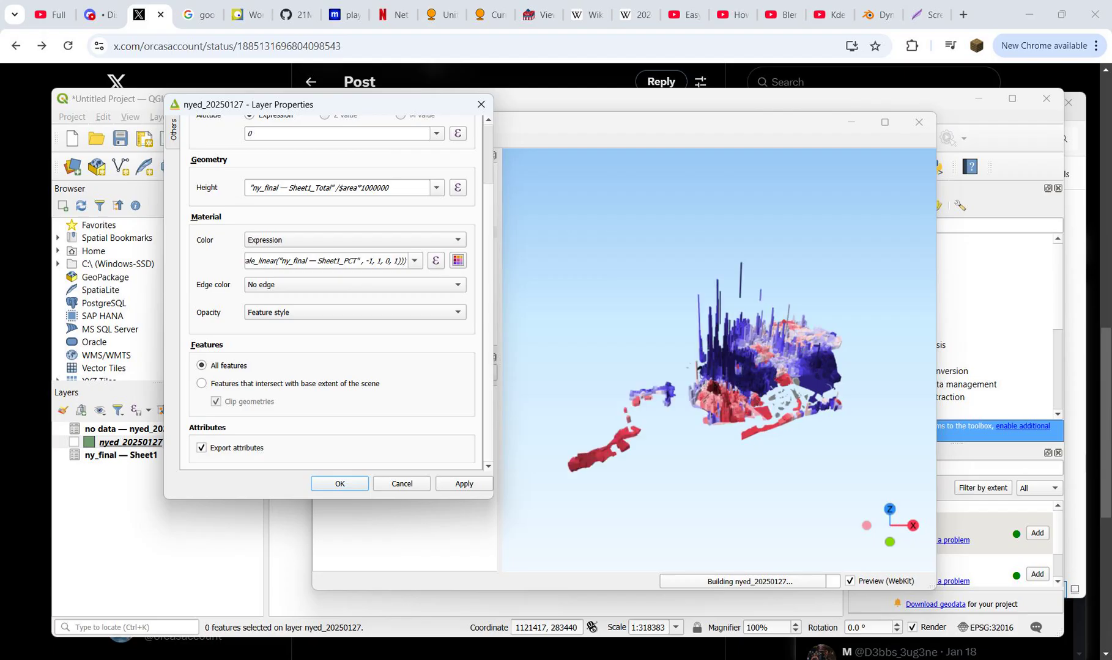
click(464, 483)
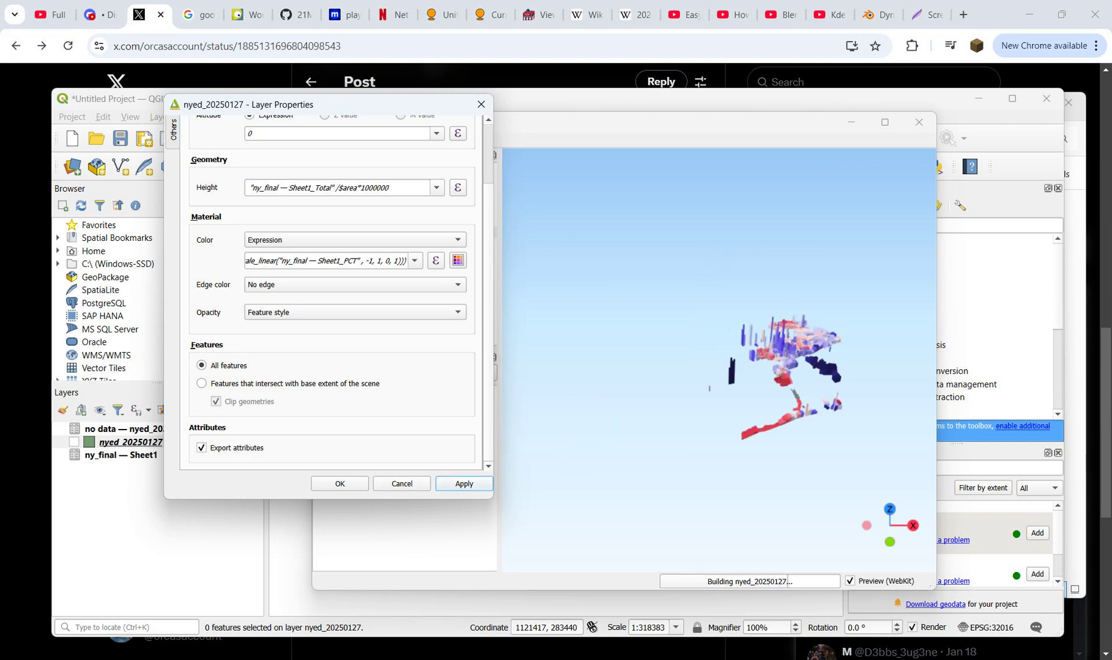
click(340, 484)
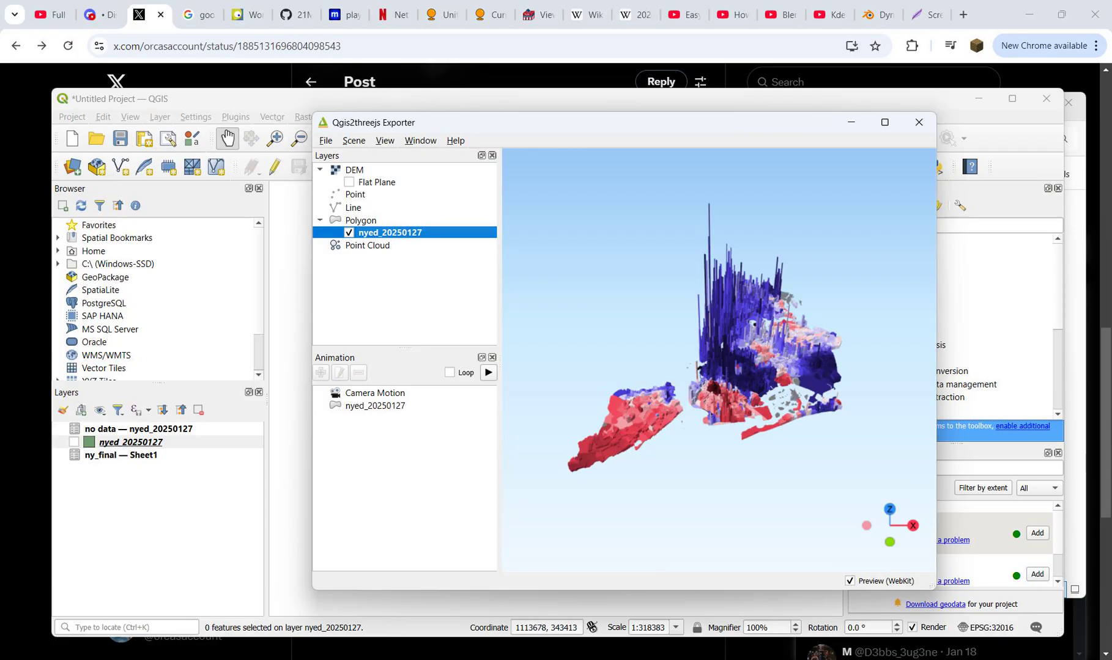
Step: Start a web export of the scene and set its output directory to a new folder named website in Downloads
click(325, 140)
click(348, 157)
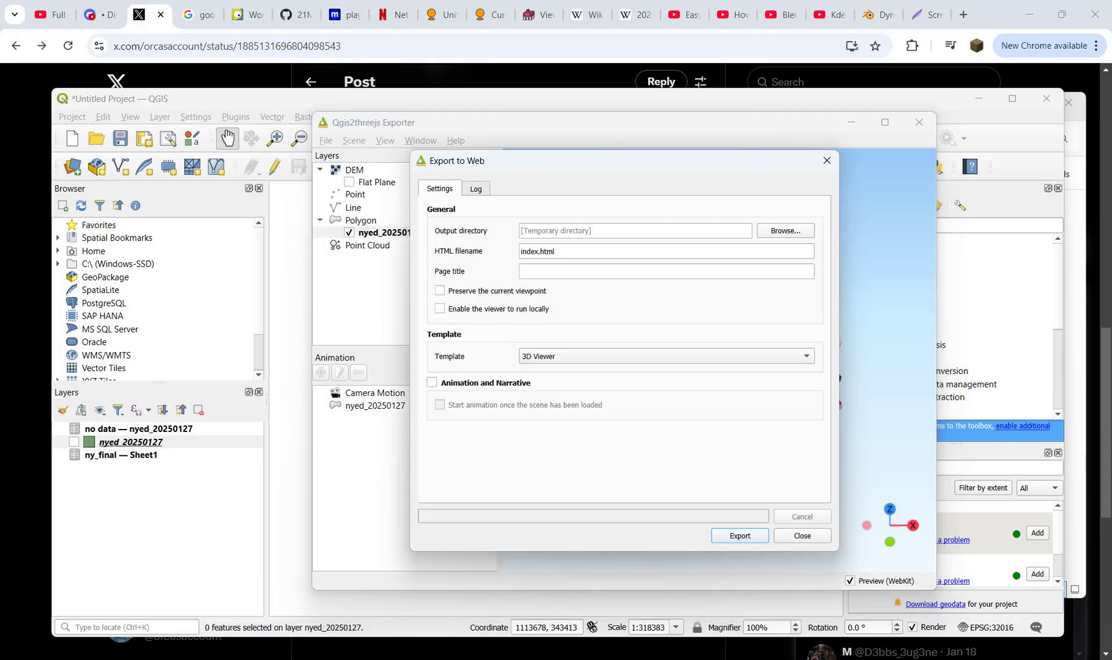
click(786, 231)
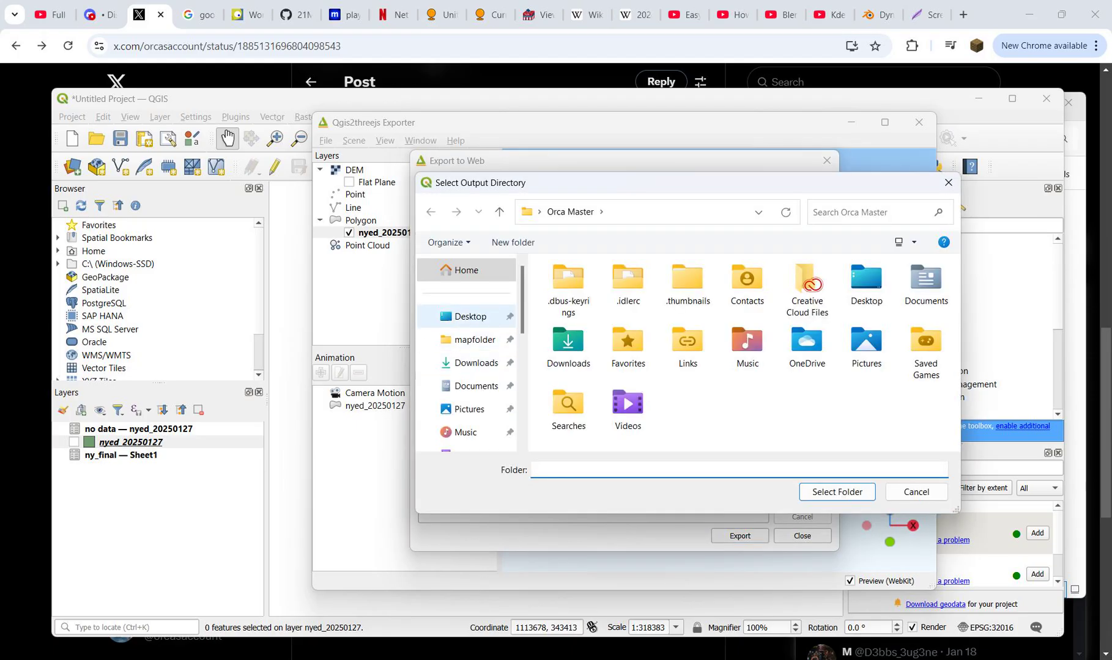
click(476, 363)
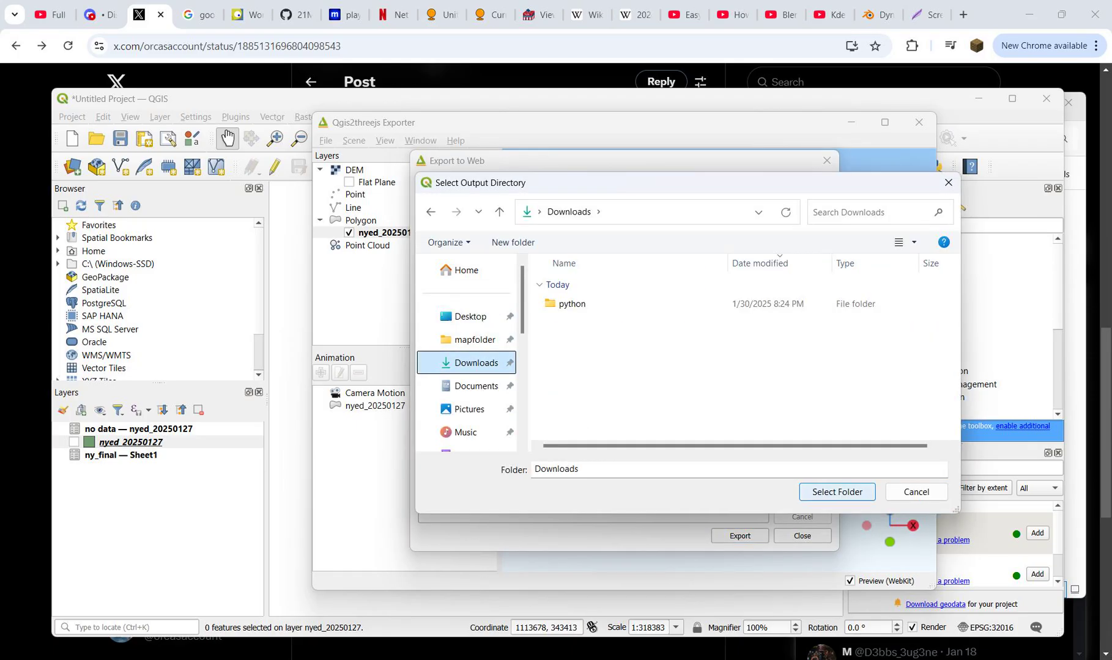
right_click(578, 331)
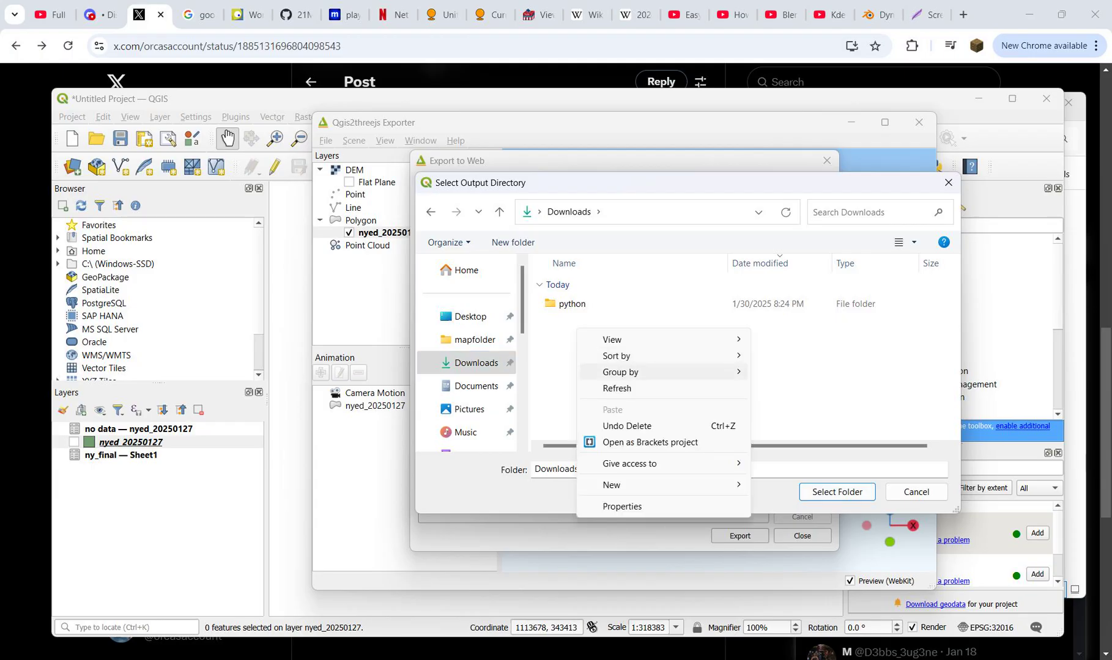
mouse_move(611, 485)
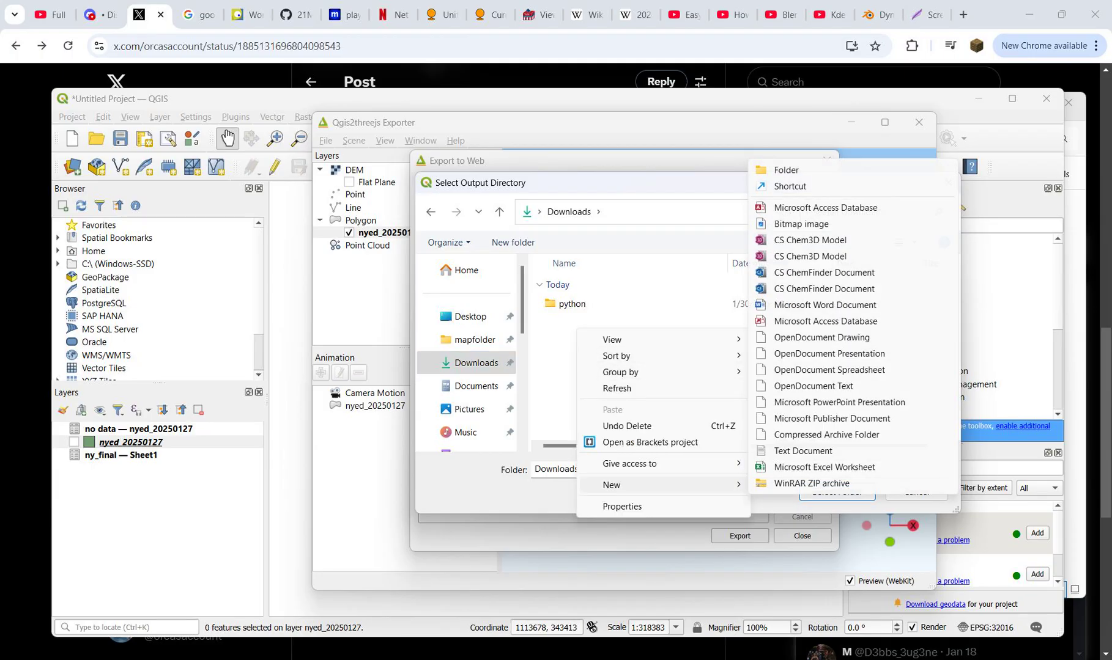
click(786, 170)
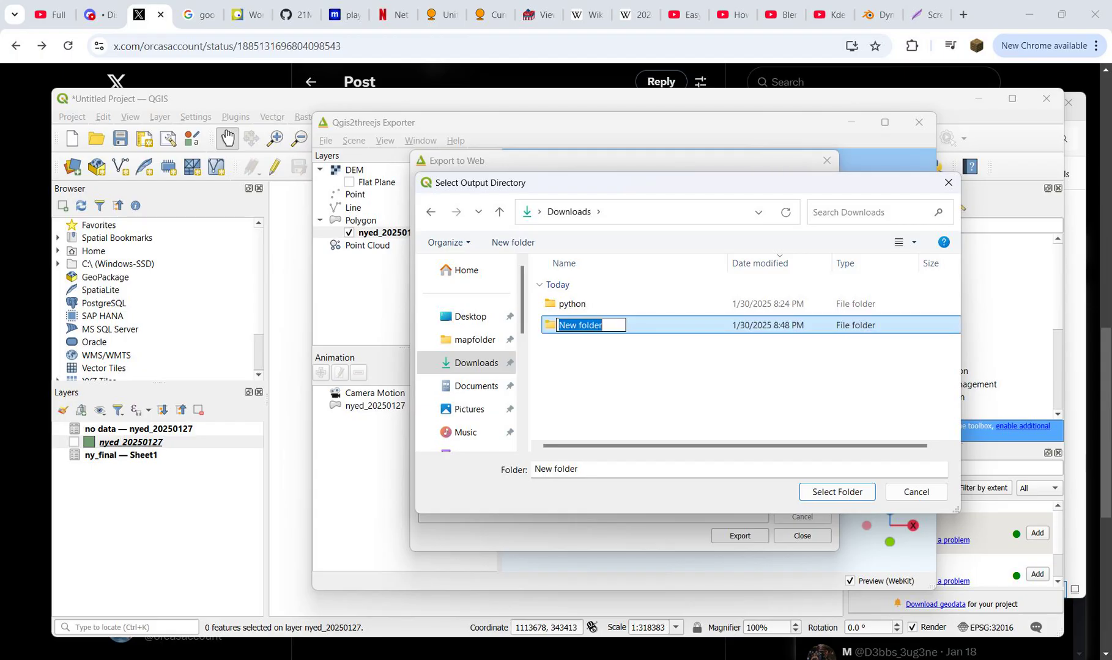
text(websi)
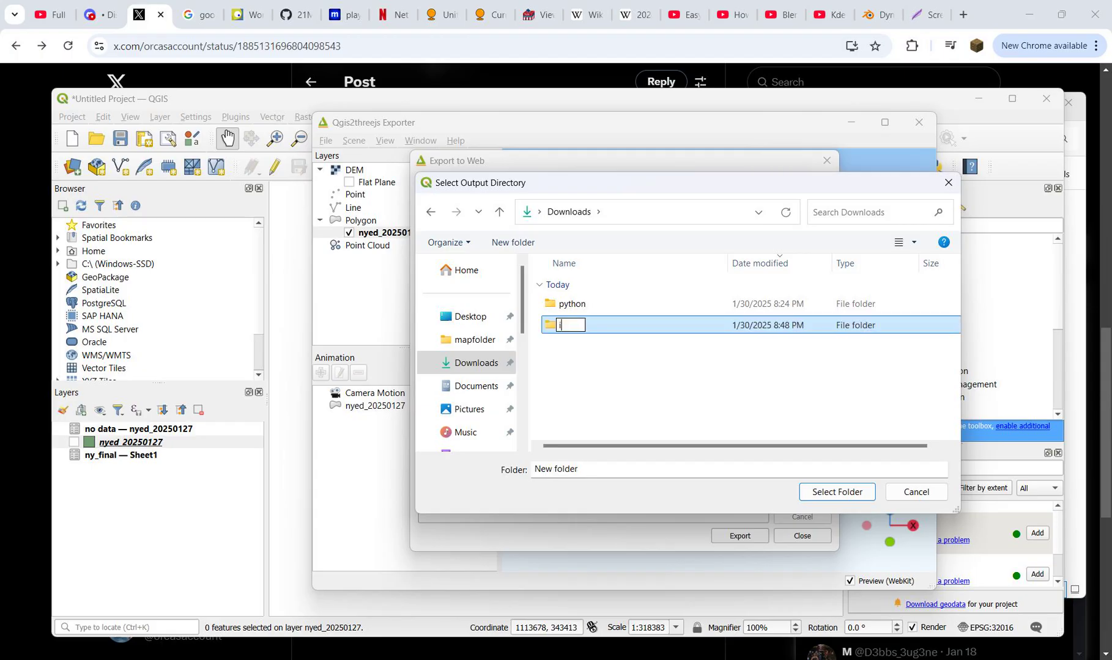
text(te)
key(Return)
key(Return)
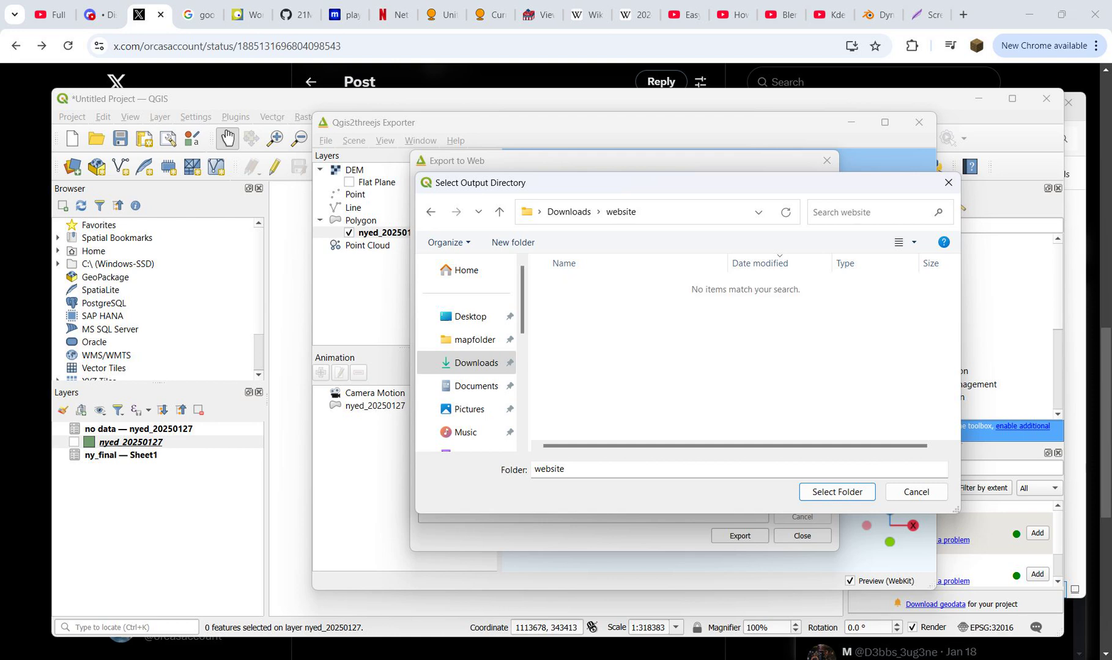
key(Return)
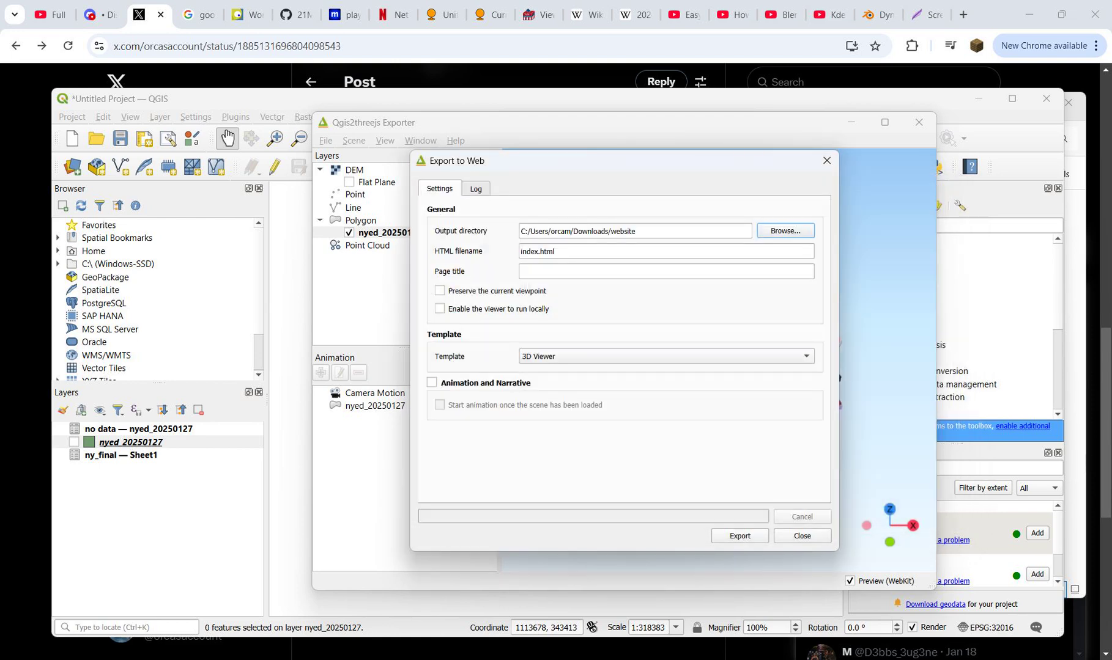
Step: Enable the viewer to run locally, choose the 3D Viewer with dat-gui panel template, and enable Animation and Narrative
click(440, 309)
click(612, 356)
click(587, 342)
click(431, 401)
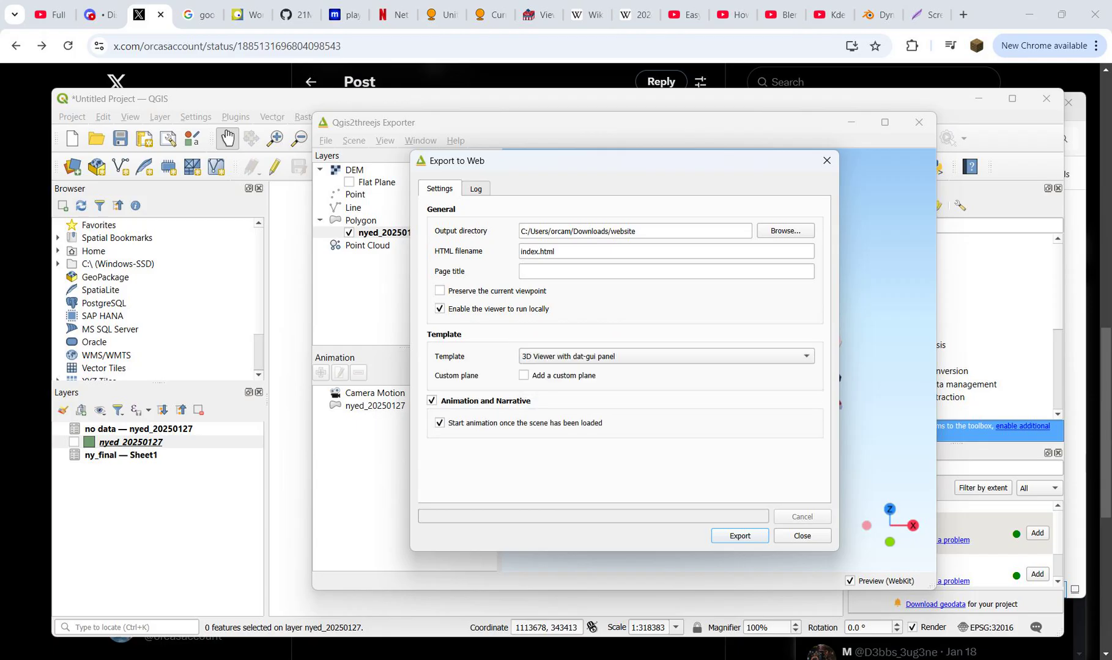
Step: Run the web export and open the exported index page from the website folder in Downloads
key(Return)
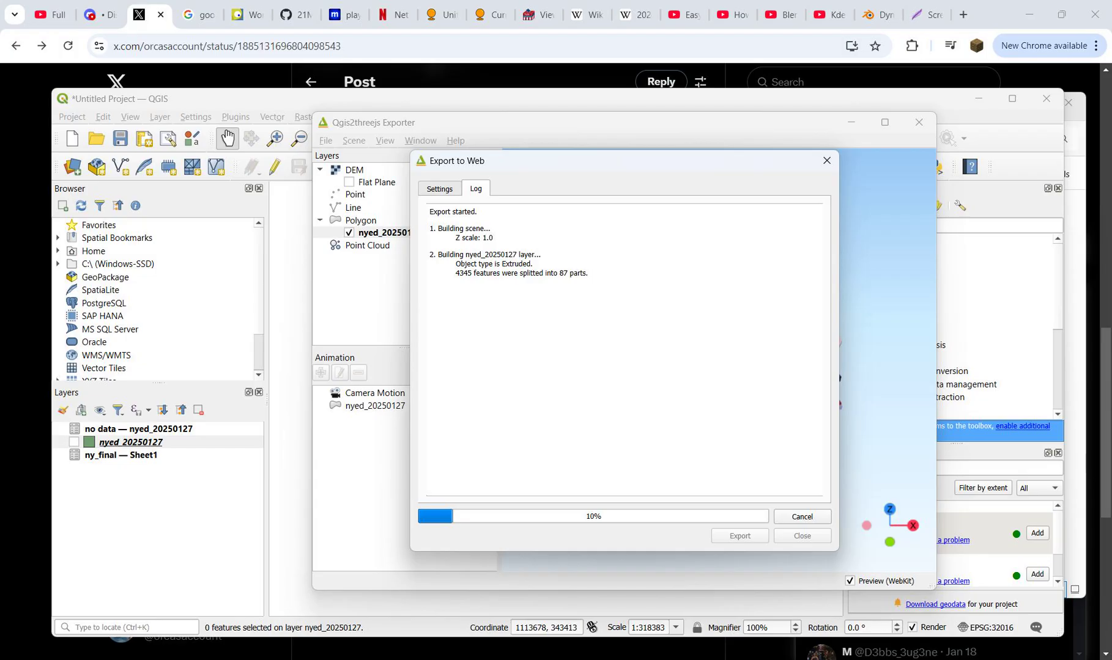
key(alt+Tab)
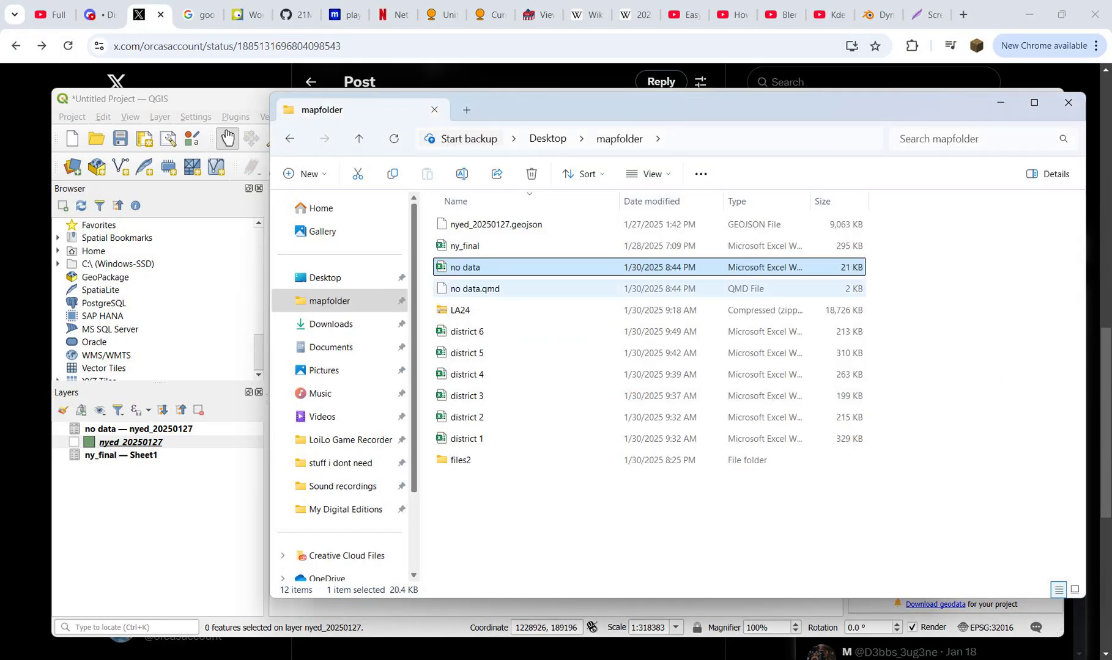
click(333, 324)
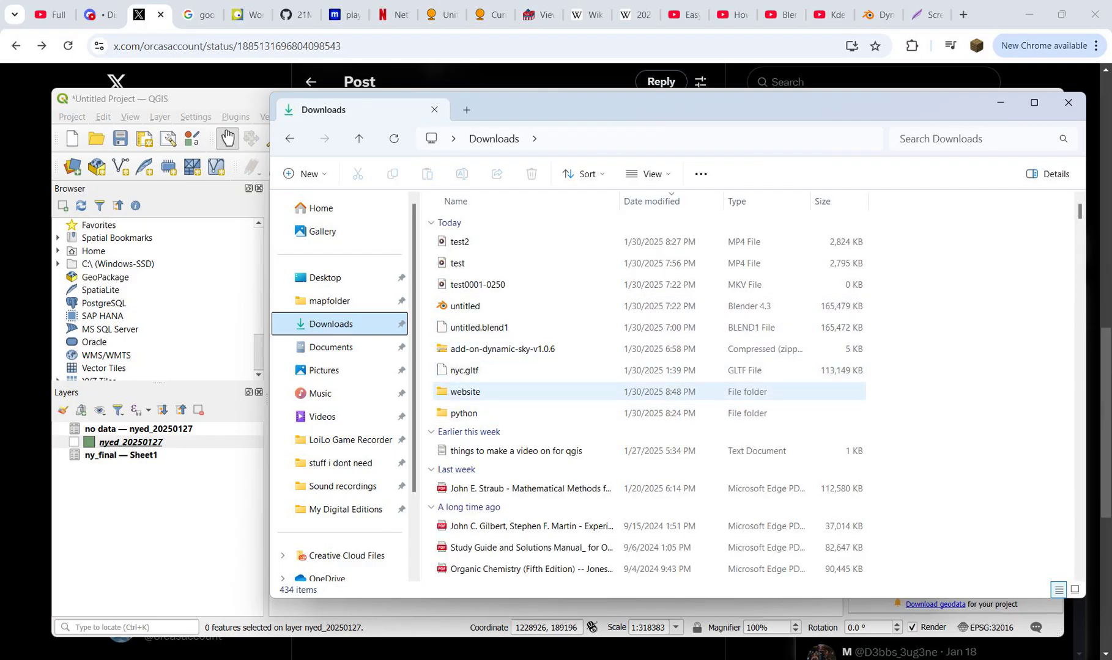
double_click(465, 391)
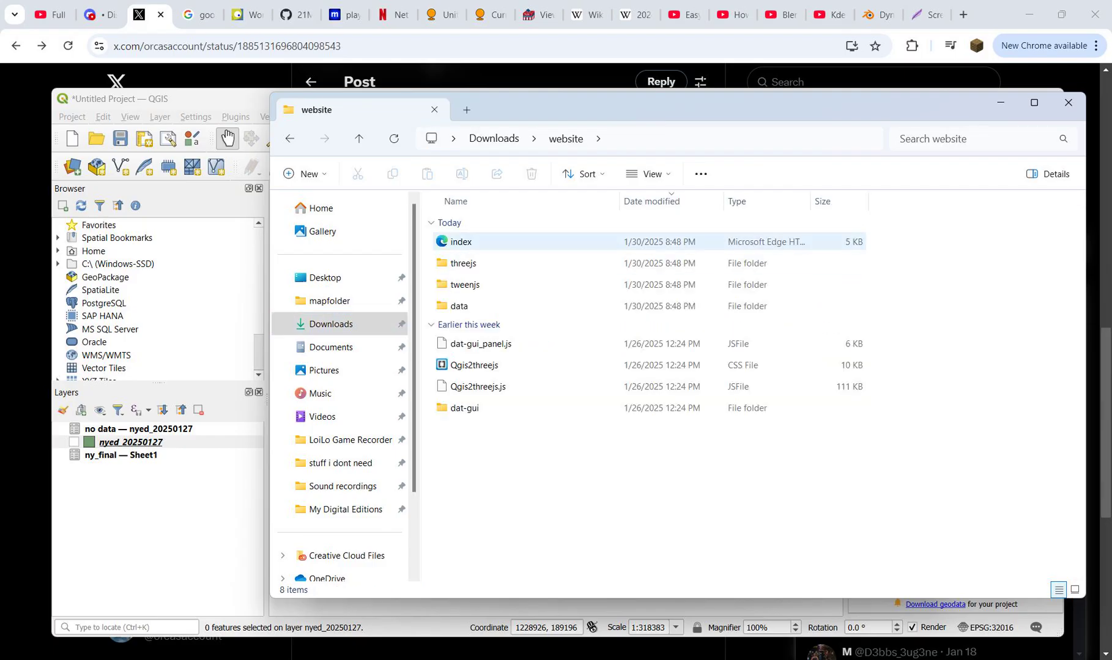
click(465, 242)
key(Return)
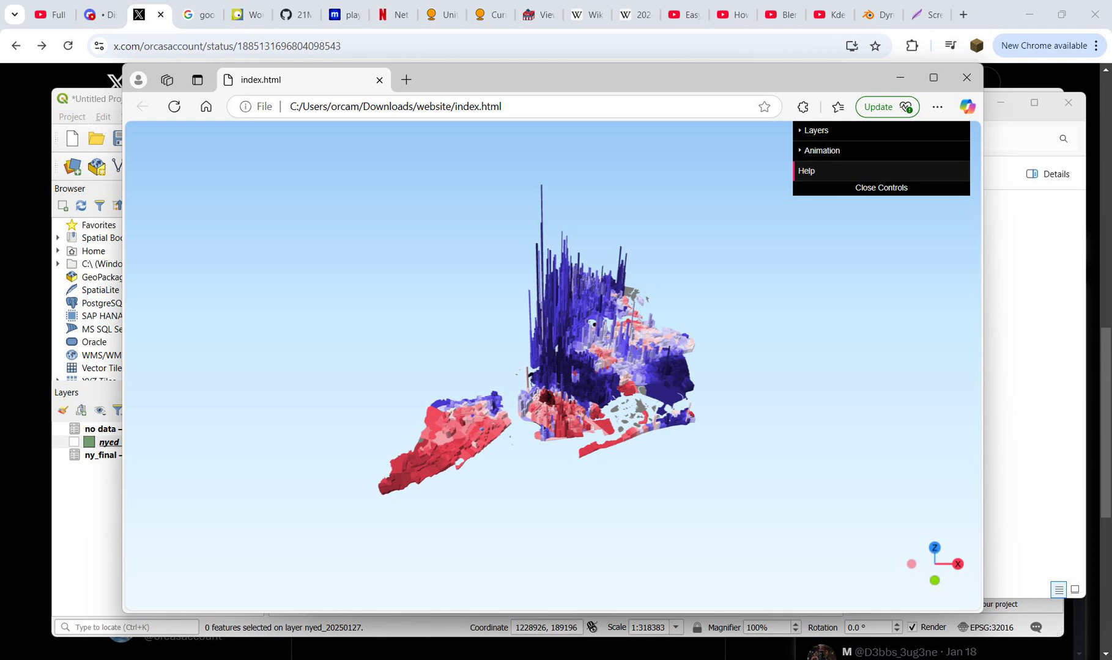
Step: Expand the web viewer's Animation controls and toggle the animation playback
click(840, 151)
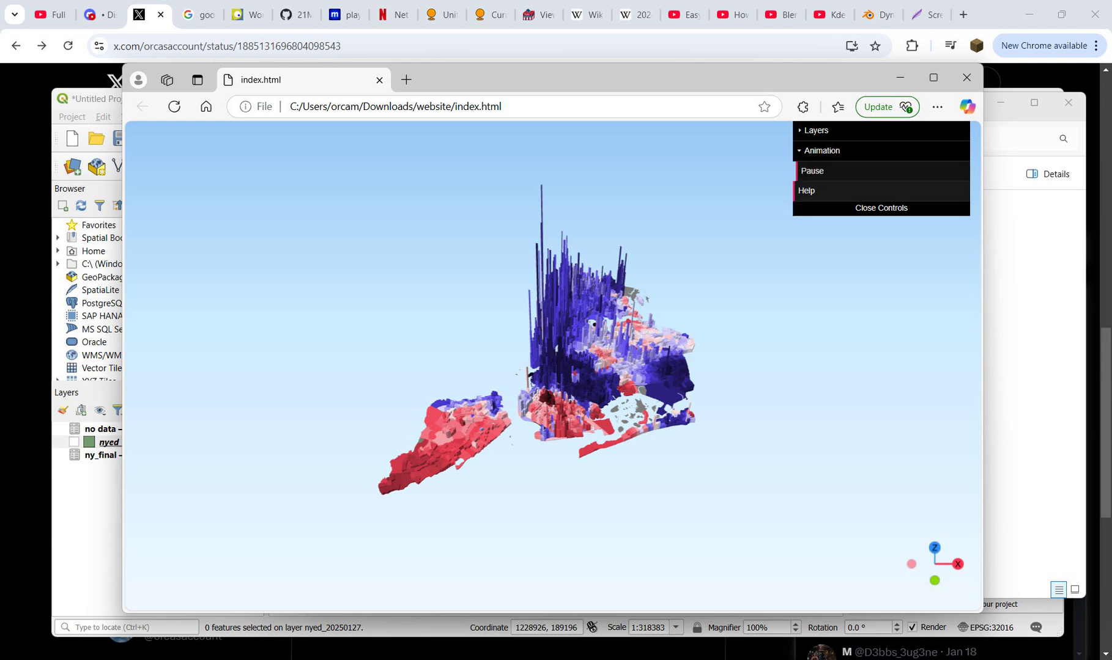
click(820, 171)
click(820, 172)
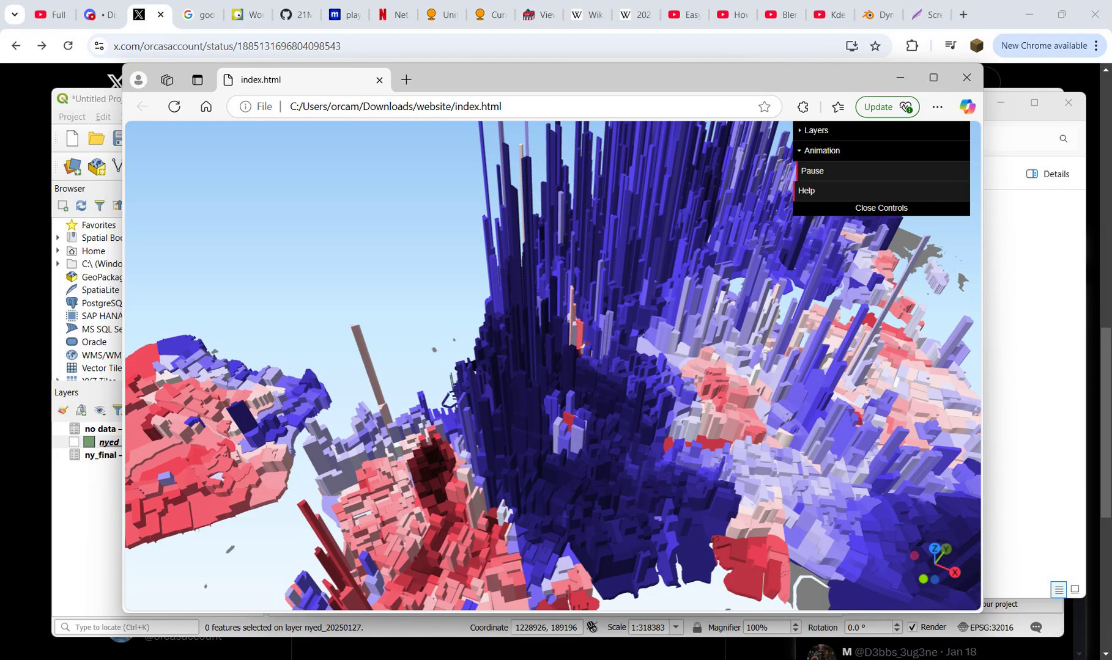
Step: Inspect the exported attributes of a dark blue election district in the web viewer, including its Trump, Harris and PCT fields
click(526, 462)
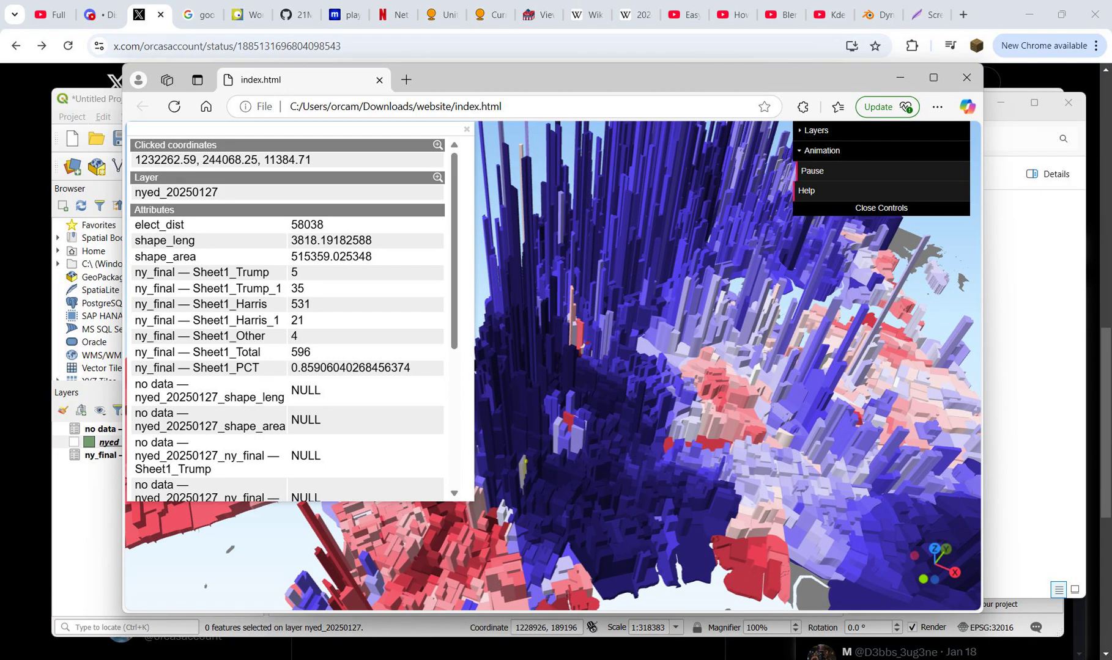
scroll(287, 315, down, 4)
scroll(287, 315, up, 4)
drag(200, 272, 224, 456)
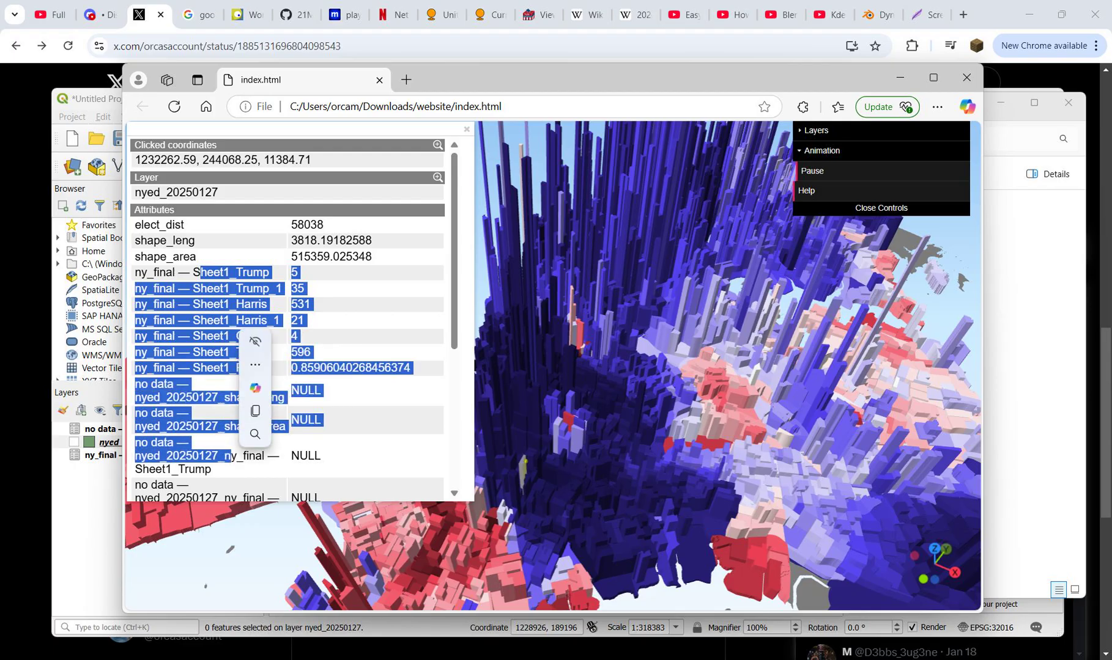
click(255, 411)
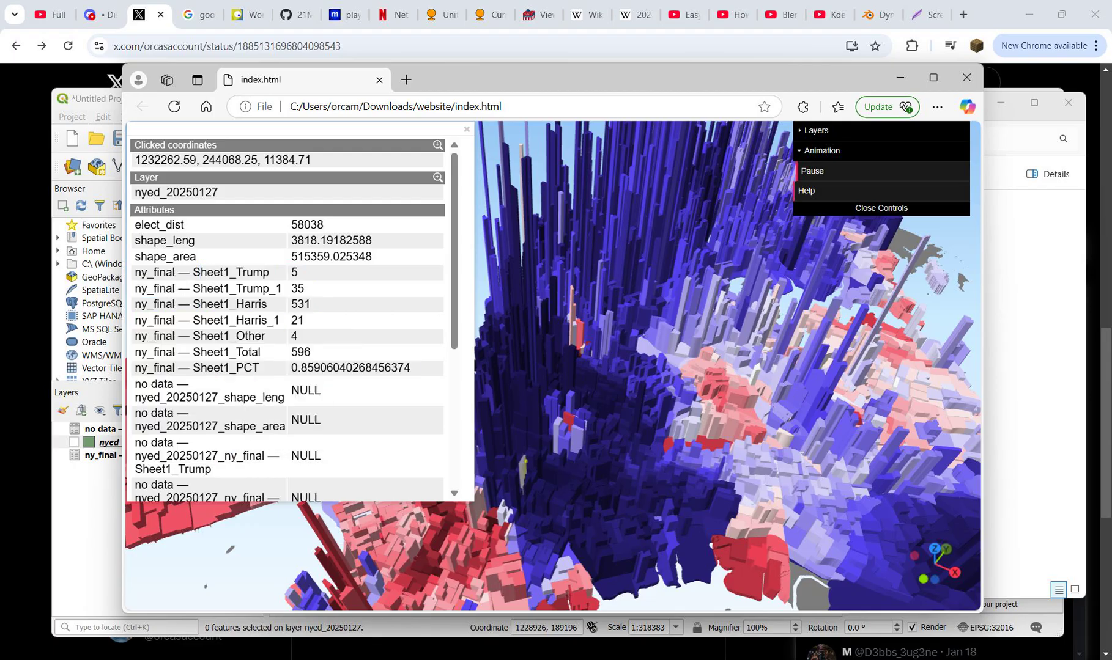
scroll(288, 315, down, 5)
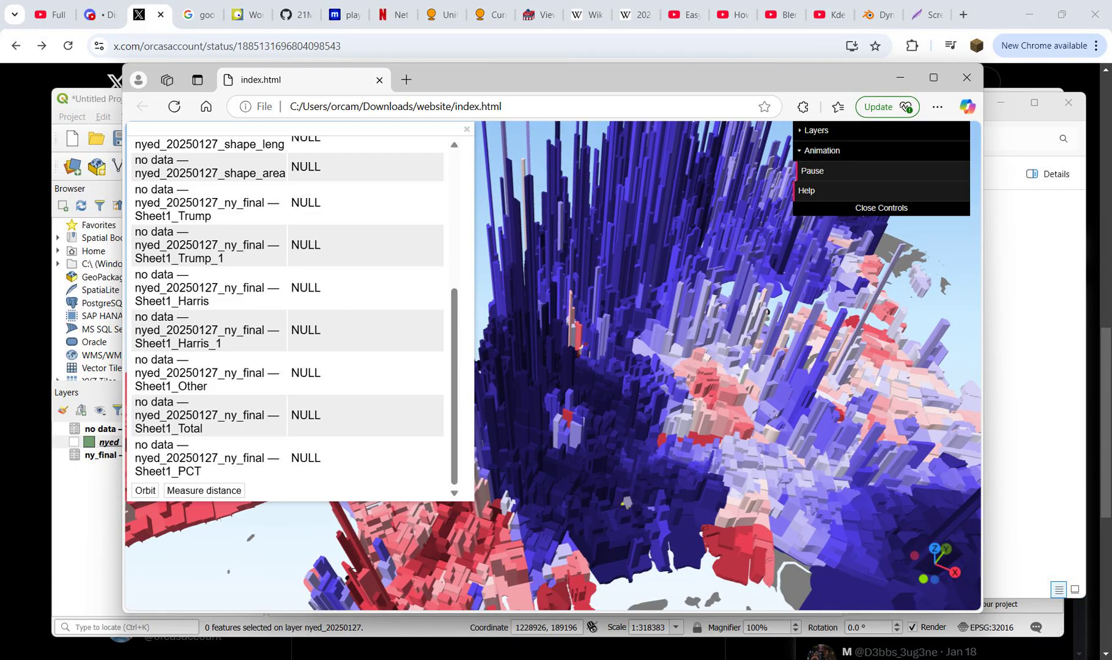
Step: Inspect the full attribute list of a red election district in southern Brooklyn
click(469, 543)
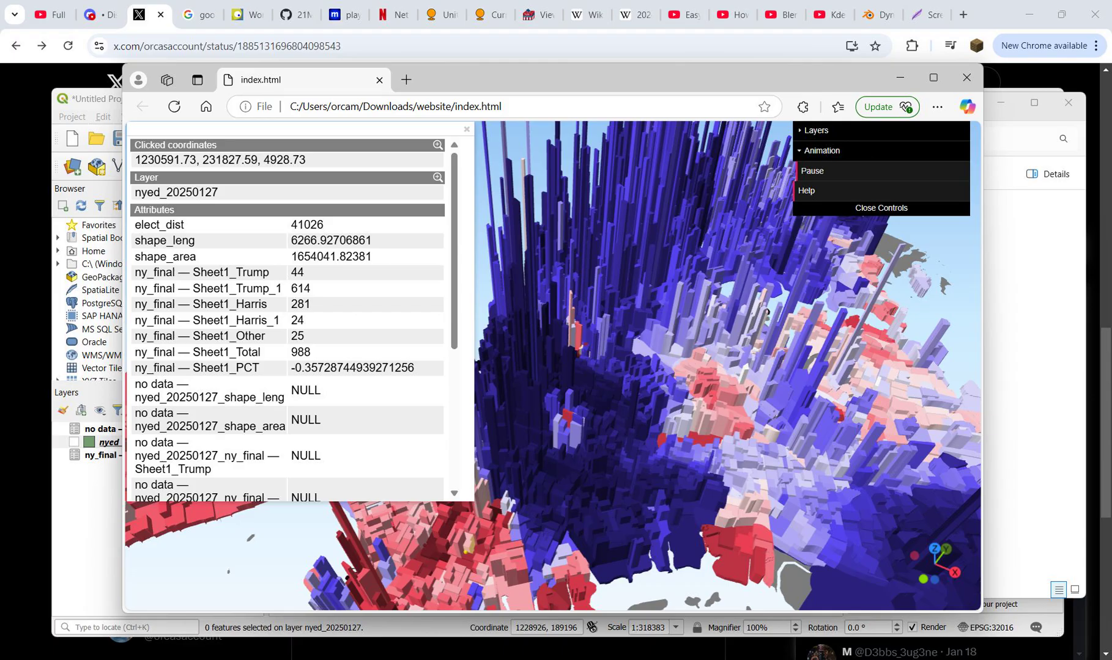
drag(173, 224, 192, 397)
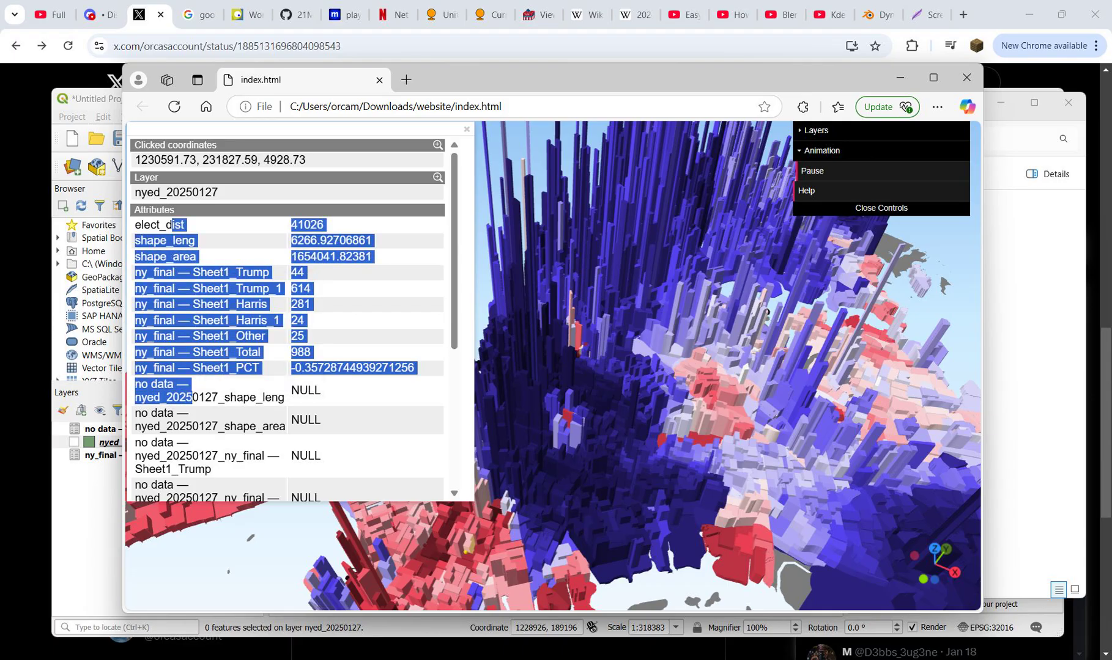
click(192, 398)
drag(220, 272, 212, 426)
click(212, 426)
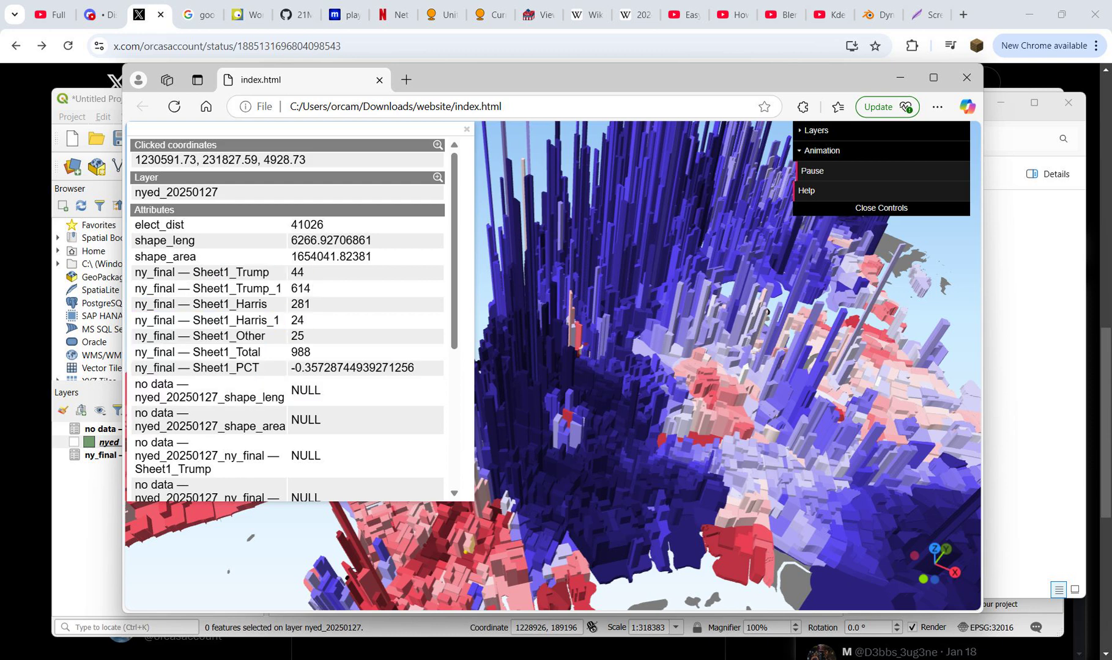
scroll(287, 312, down, 4)
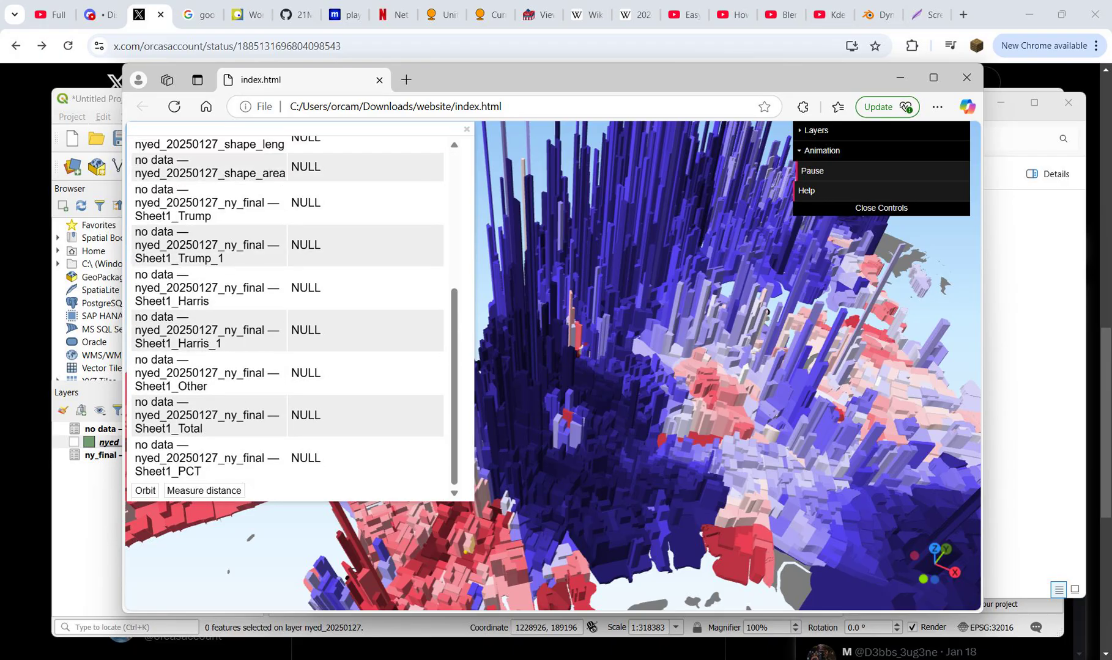
scroll(287, 312, up, 4)
Step: Check the attributes of three more election districts from different parts of the 3D map
click(745, 315)
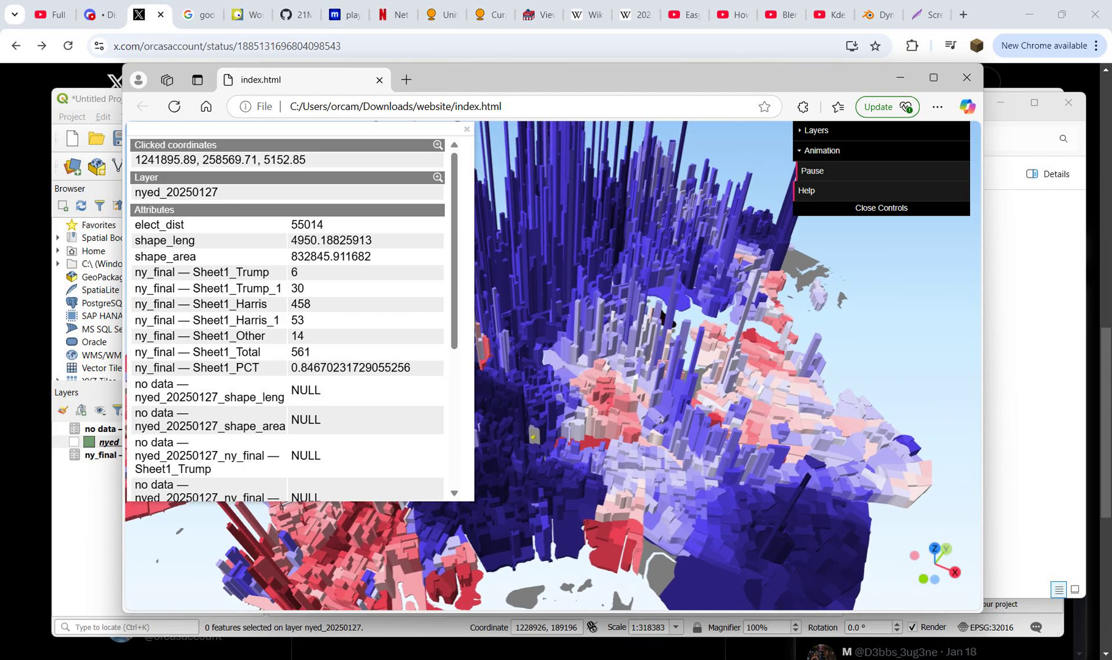
click(587, 414)
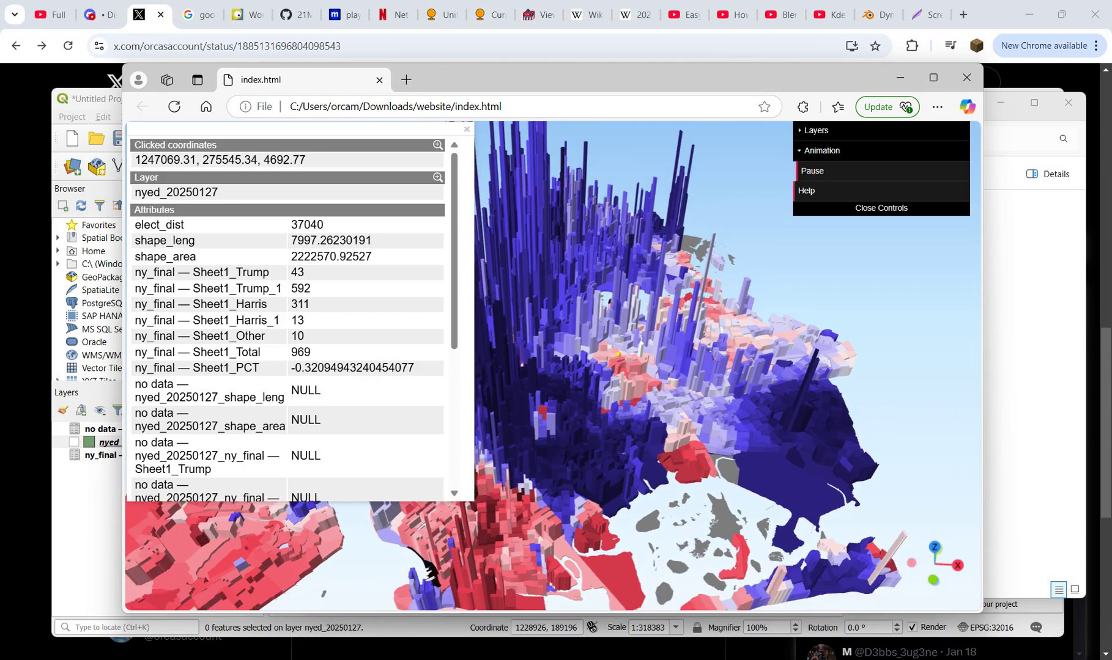
click(540, 485)
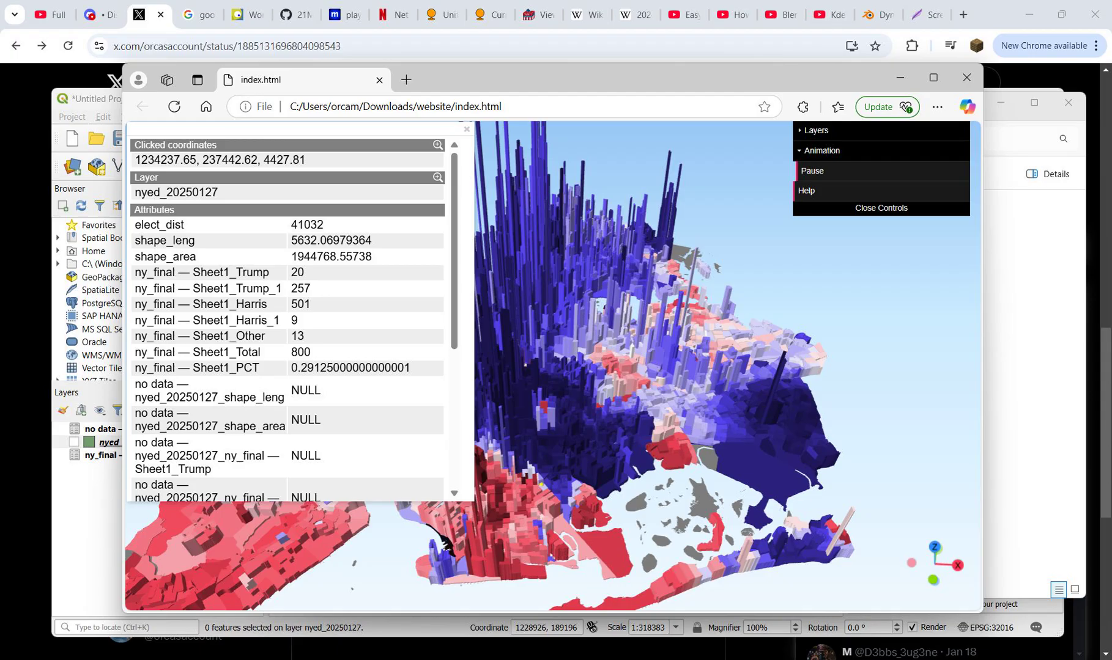
Step: Close the exported page, the website folder window and the Export to Web dialog
click(379, 80)
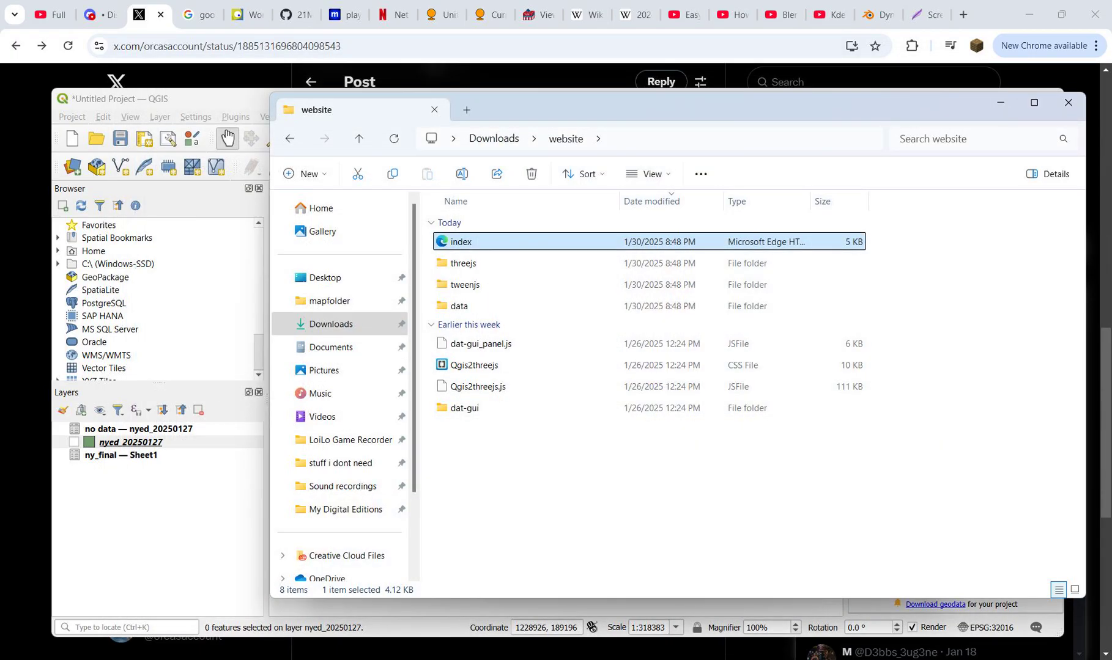
click(1068, 102)
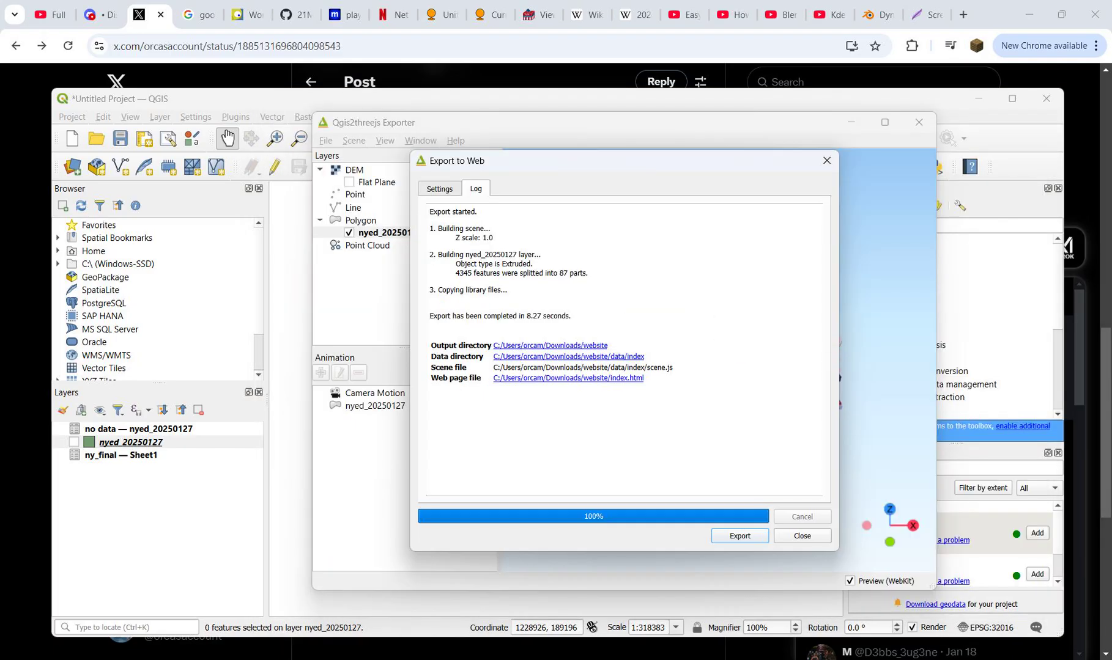
click(826, 160)
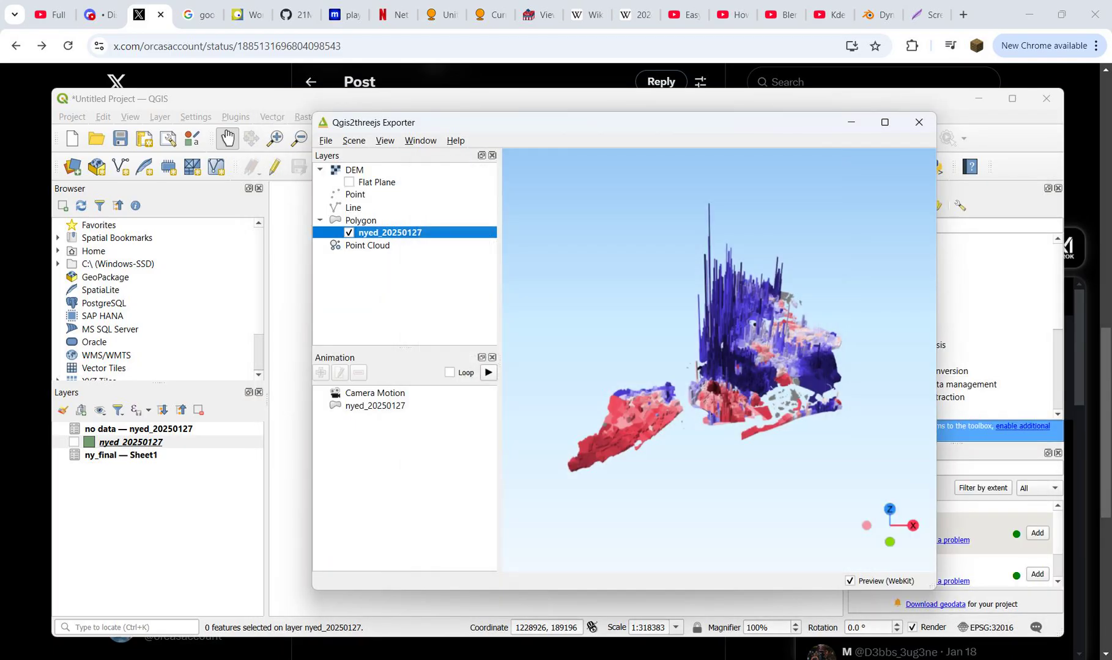
drag(734, 367, 693, 363)
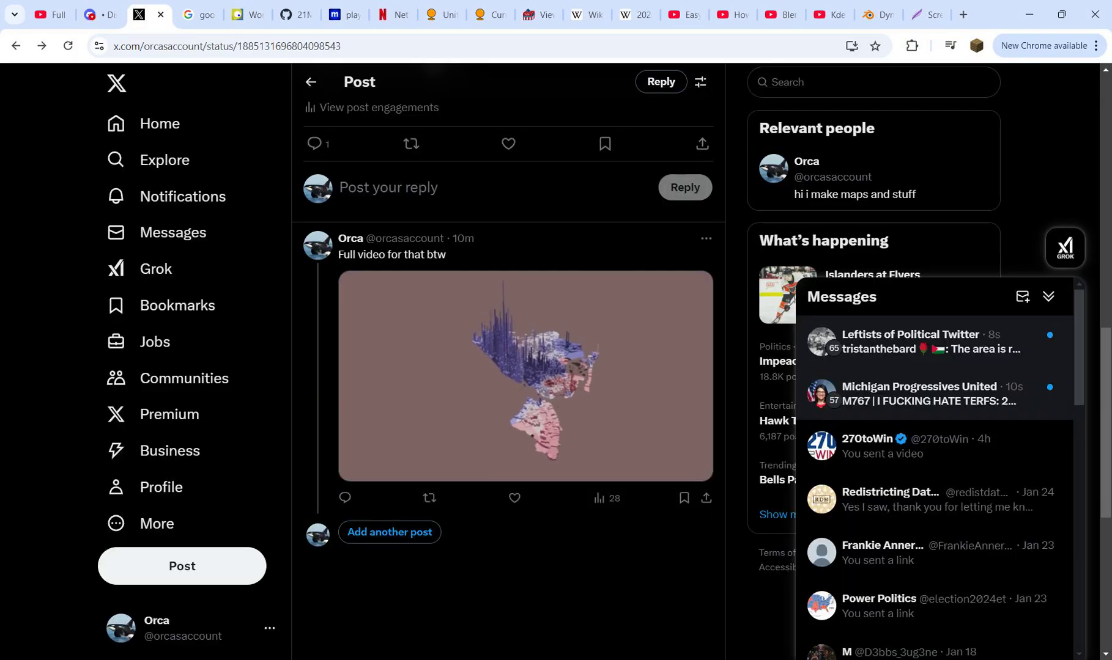
Step: View the quoted 3D map post on X and watch the thread's "Full video for that btw" reply in full screen
scroll(508, 367, up, 10)
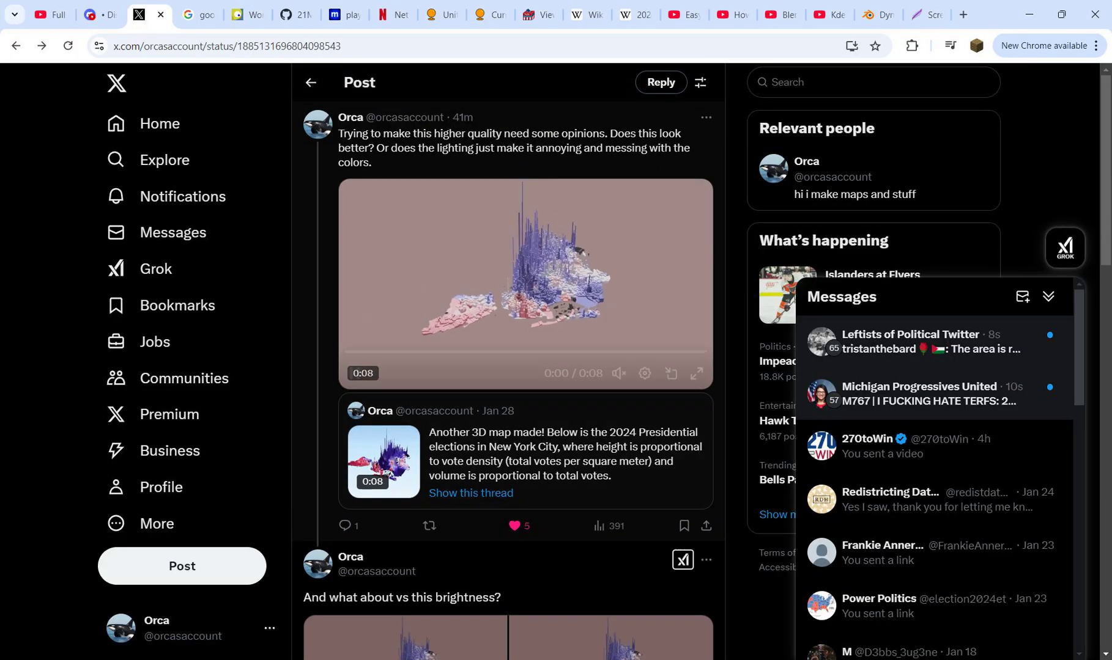
click(563, 455)
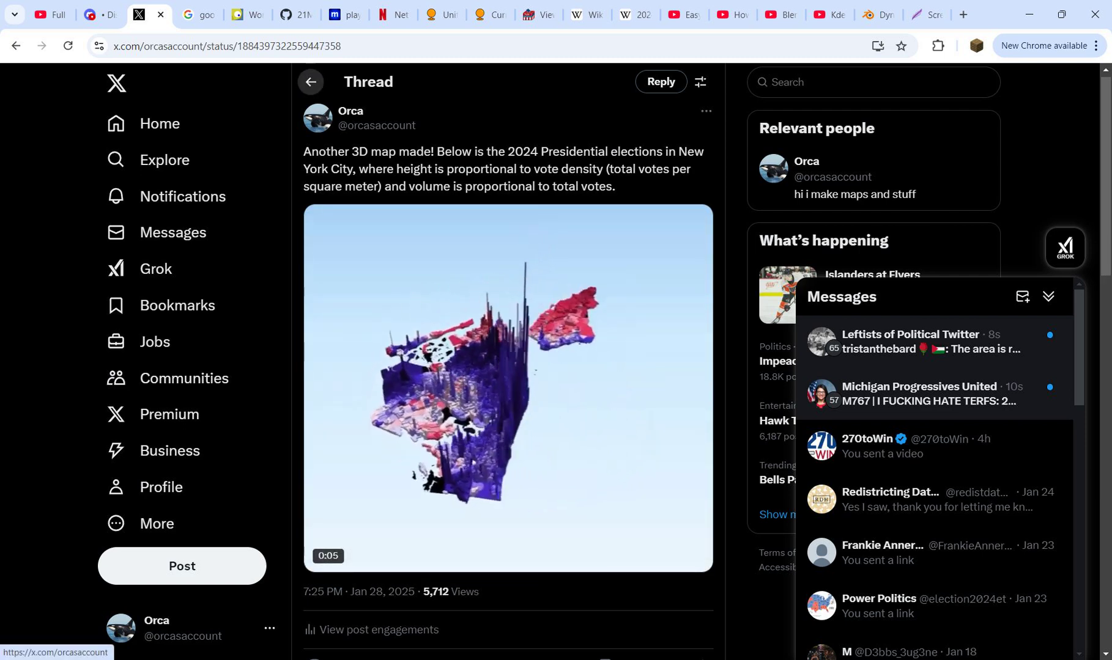
click(310, 81)
scroll(508, 367, down, 8)
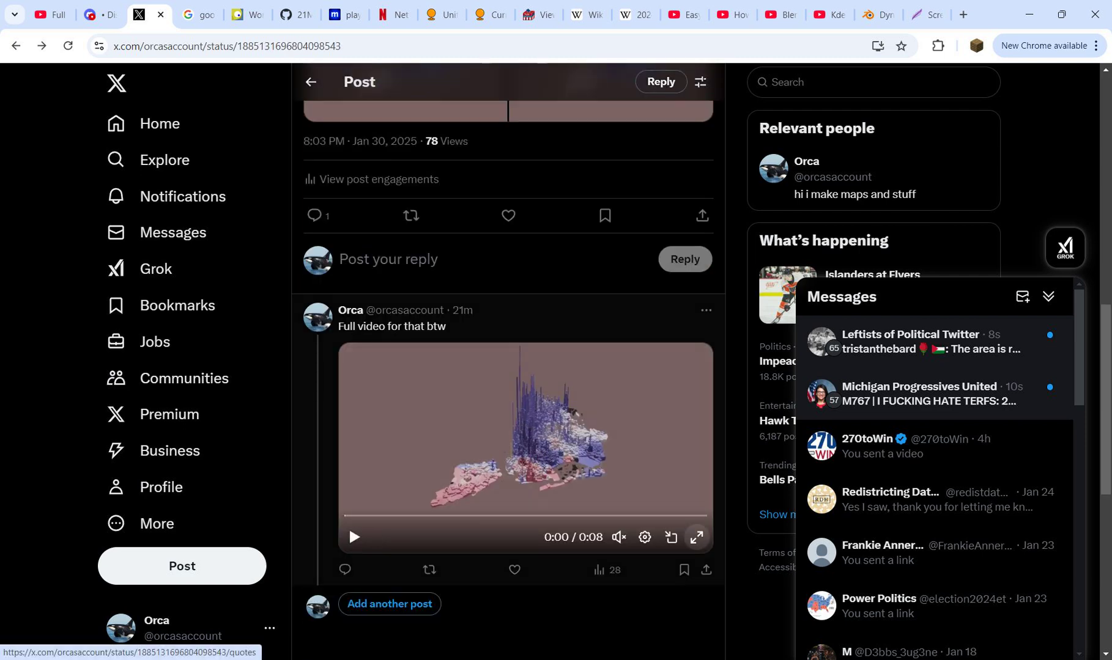
click(697, 535)
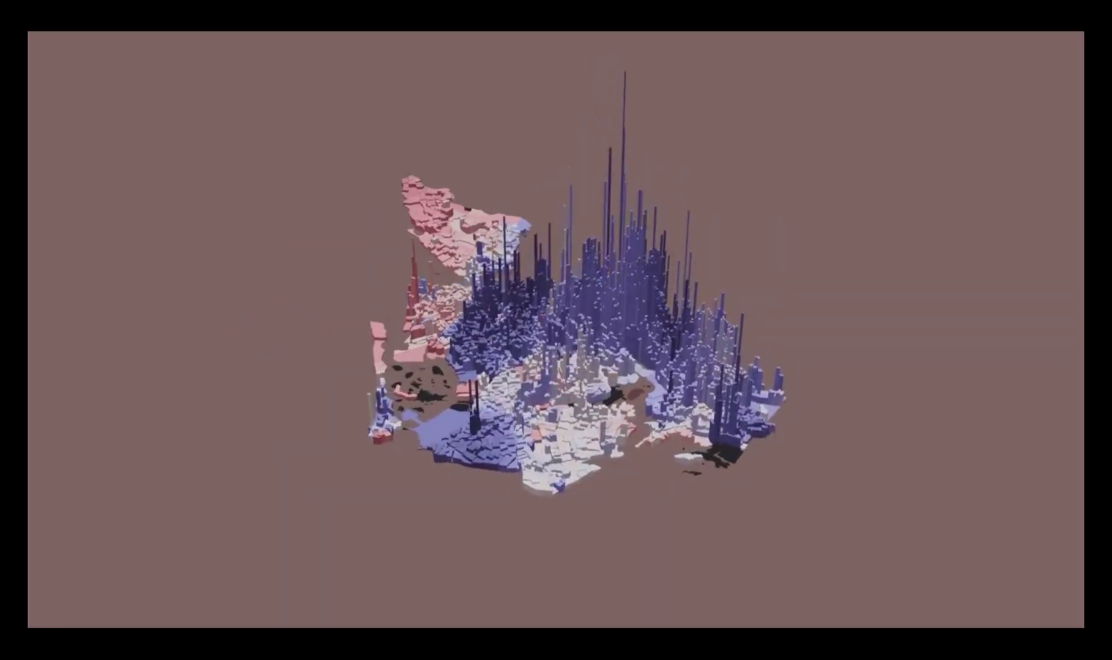
key(Escape)
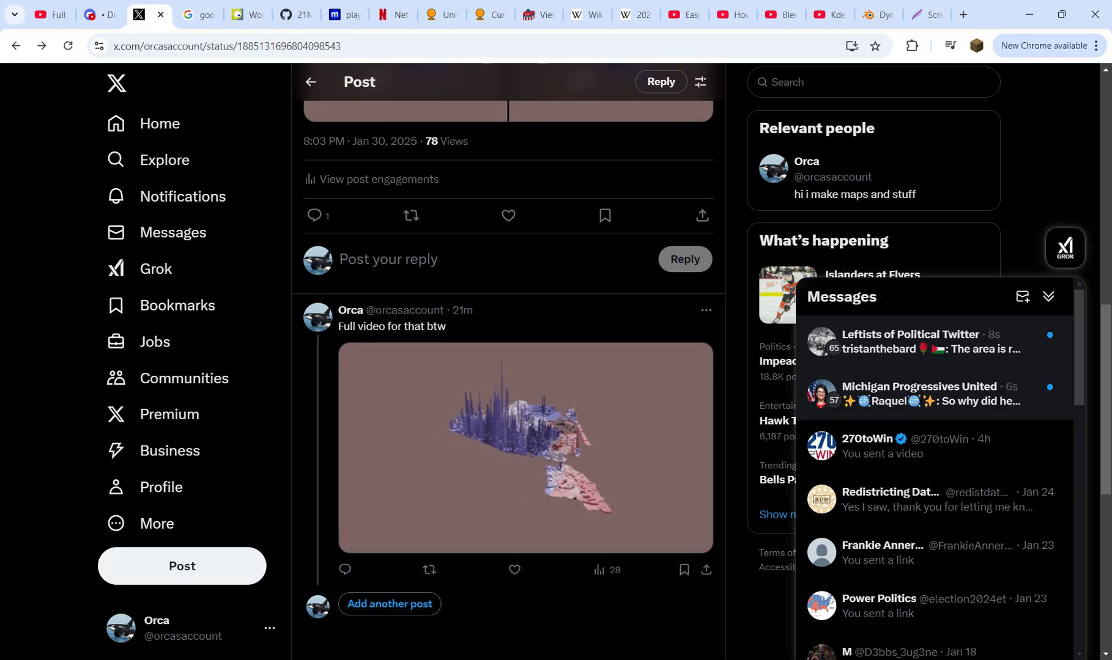
Step: Return to the Qgis2threejs Exporter in QGIS and put away the website folder window
mouse_move(780, 659)
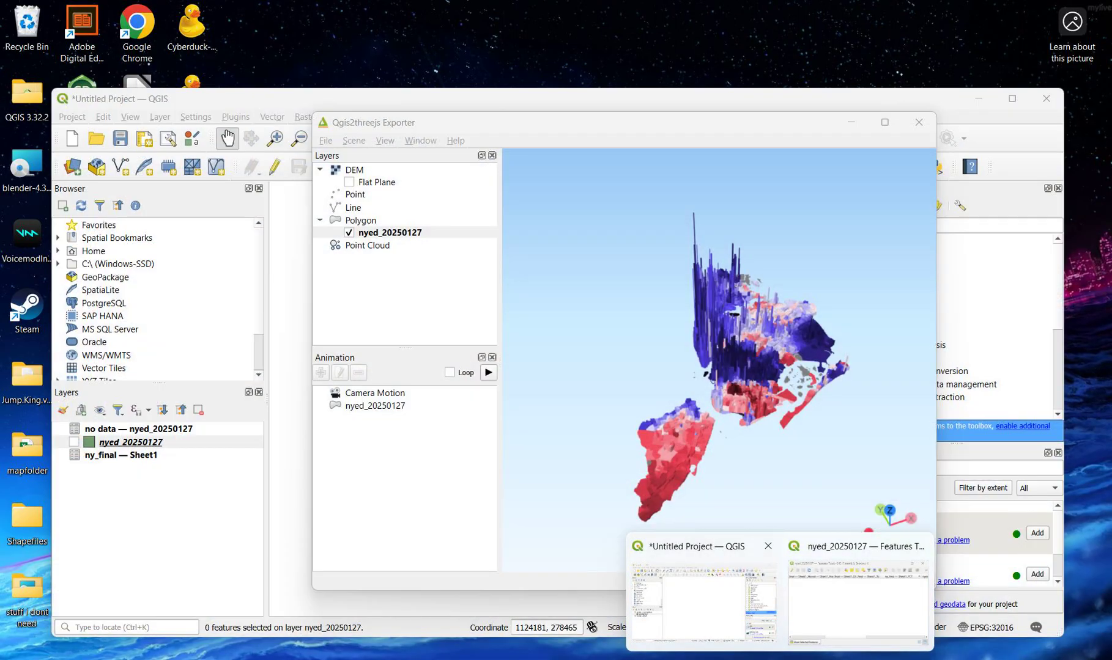
click(703, 602)
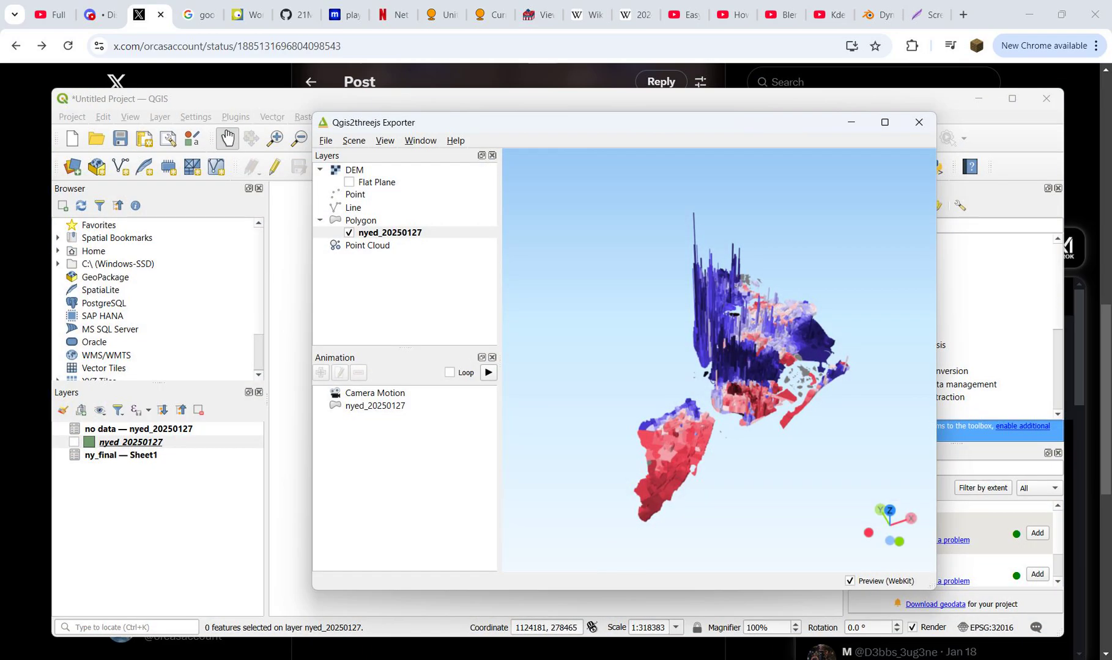
click(325, 141)
mouse_move(367, 175)
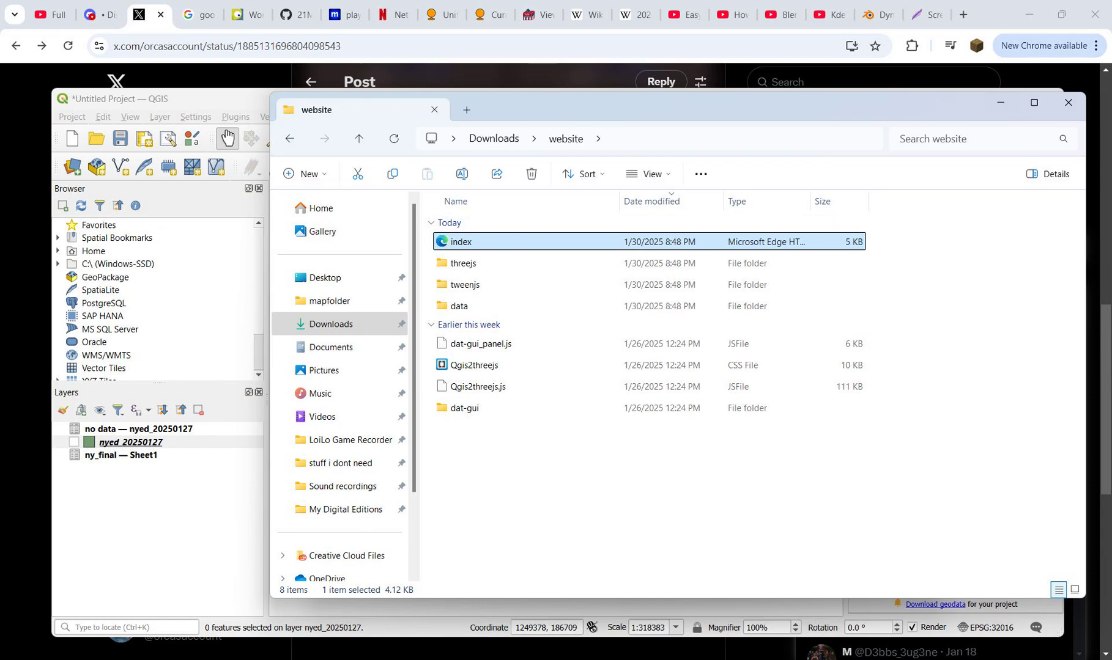
key(super+Down)
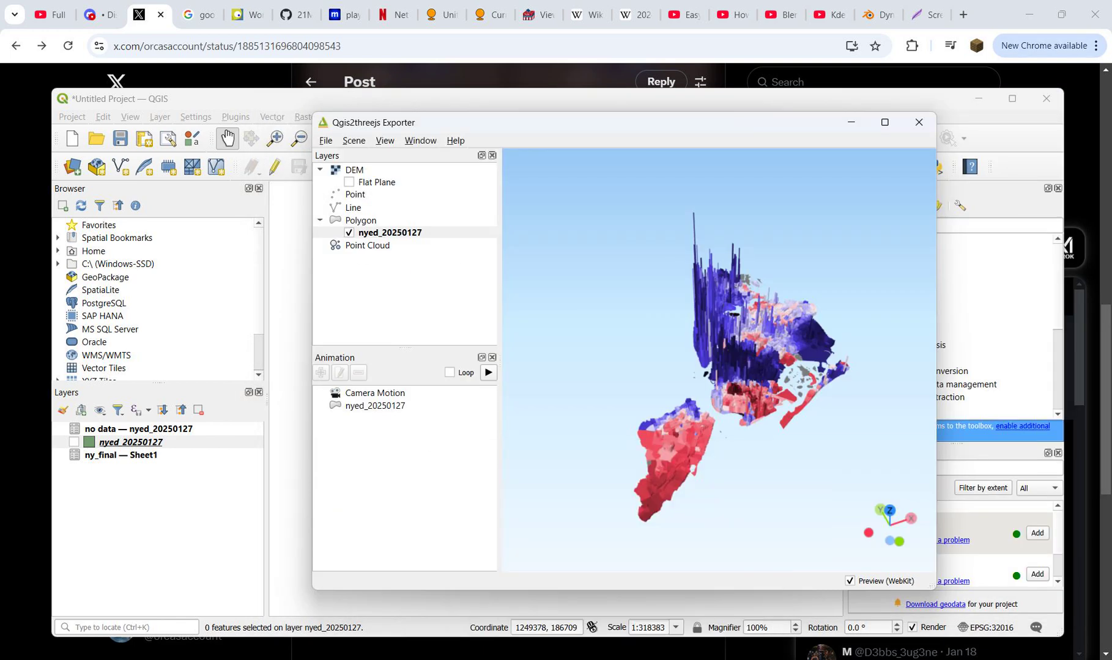
Step: Save the current 3D scene as a glTF file named nyc_video in the Downloads folder
key(alt+f)
key(Down)
key(Right)
key(Down)
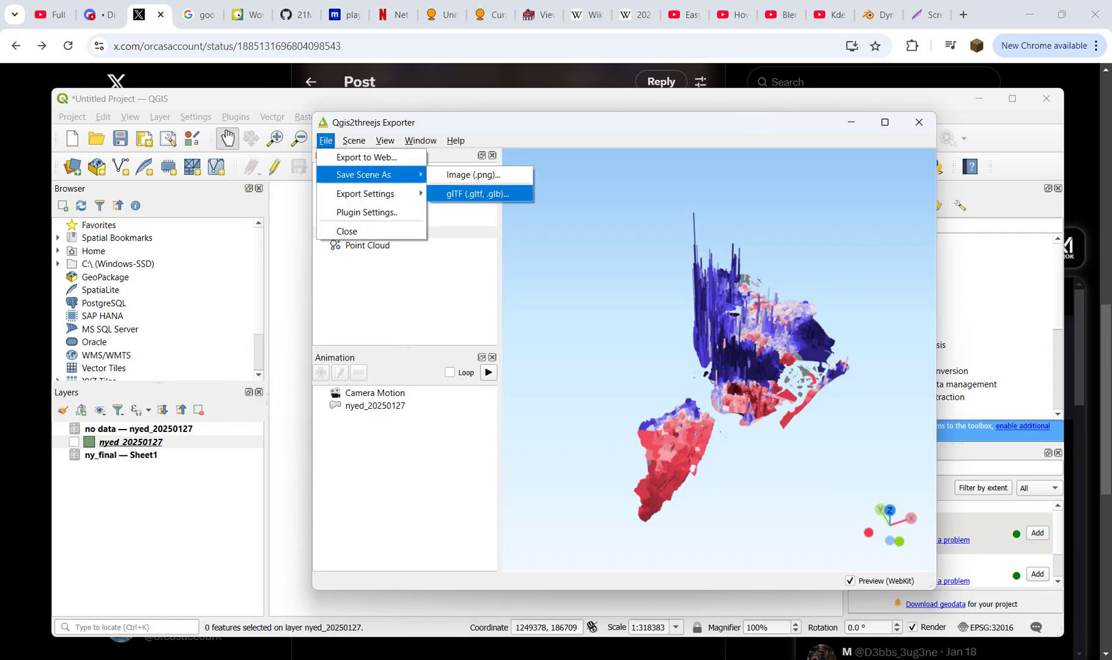
key(Return)
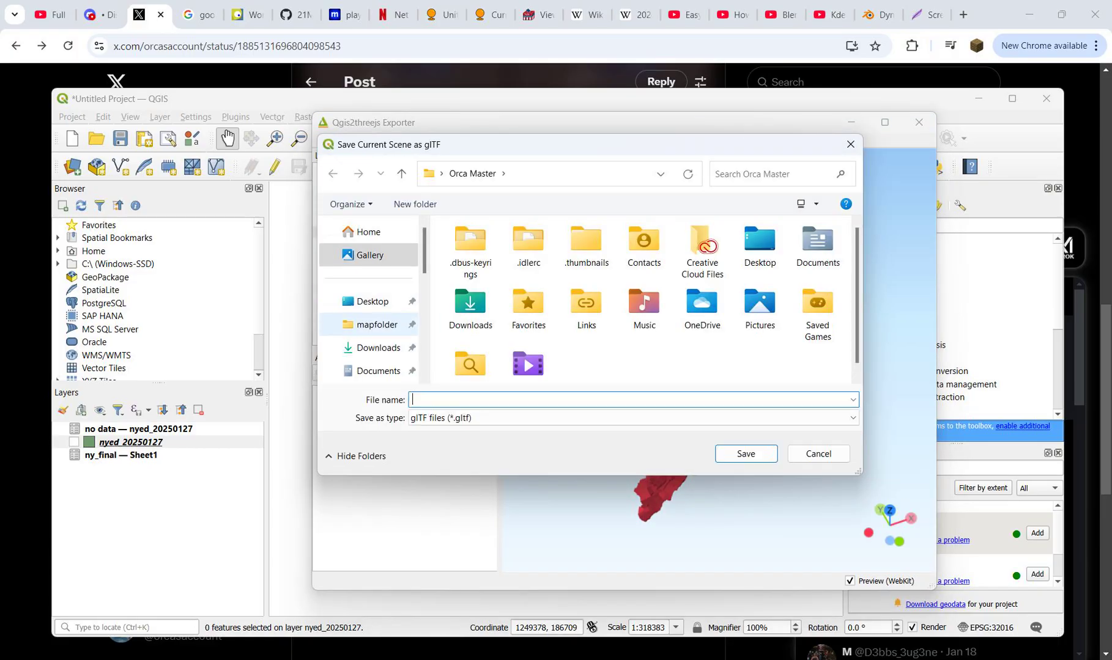
click(378, 348)
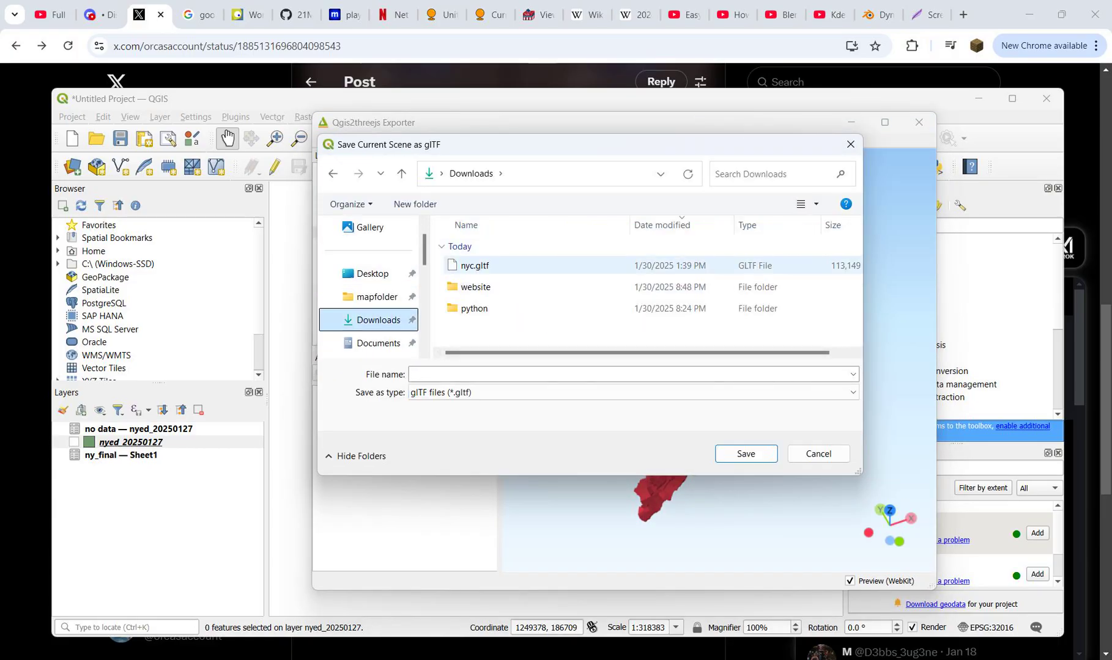
click(477, 375)
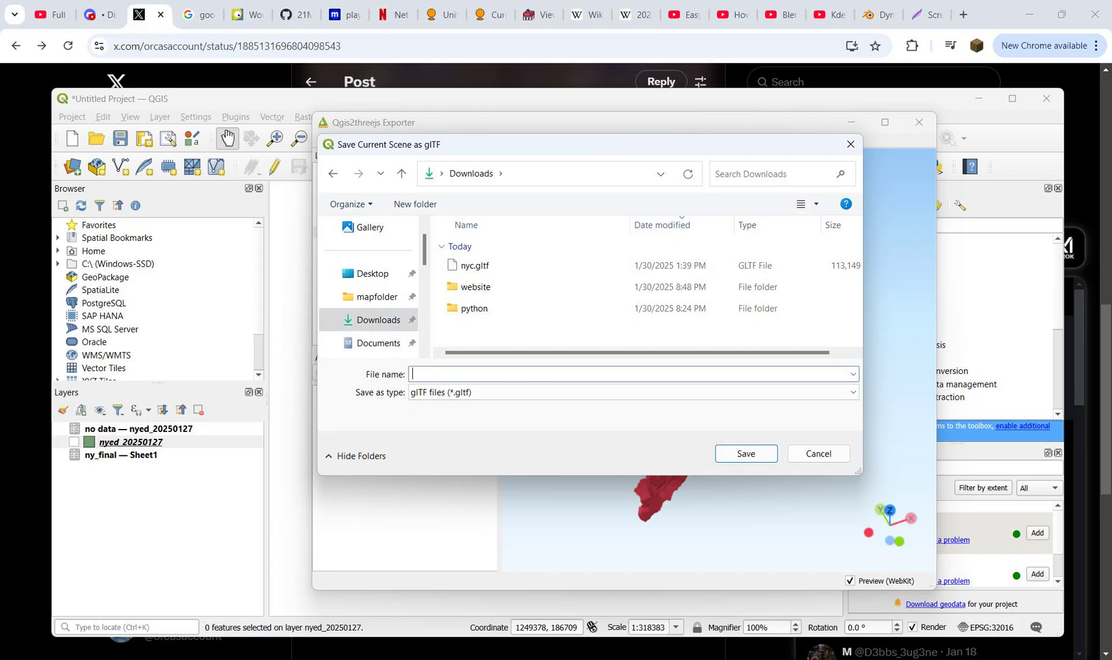
text(nyc_vi)
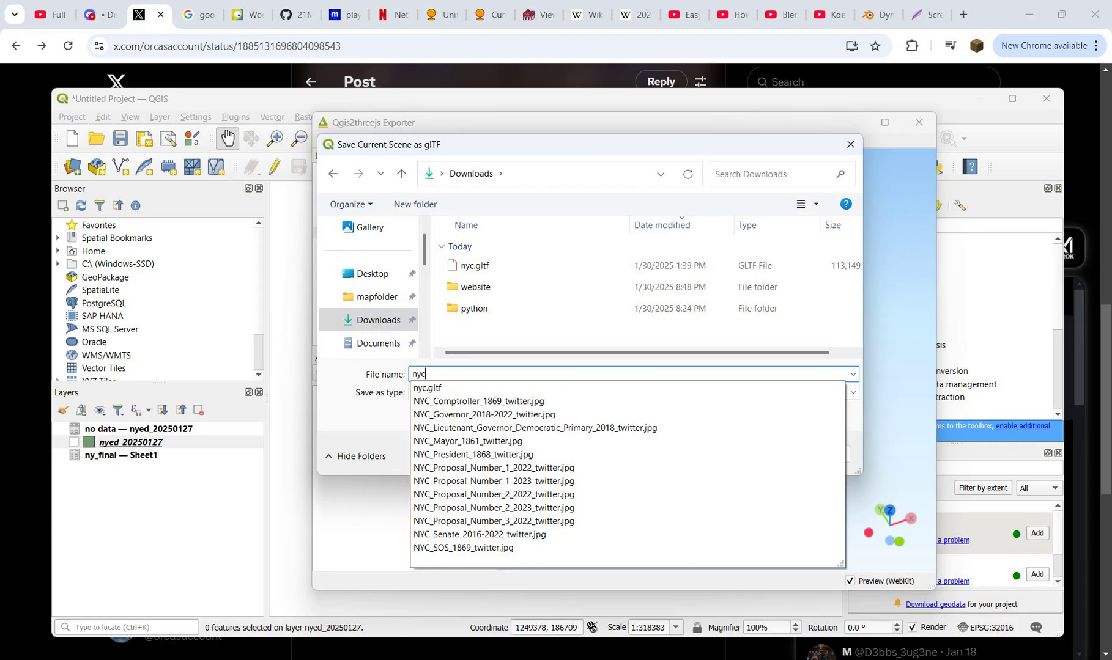
text(sual)
key(Return)
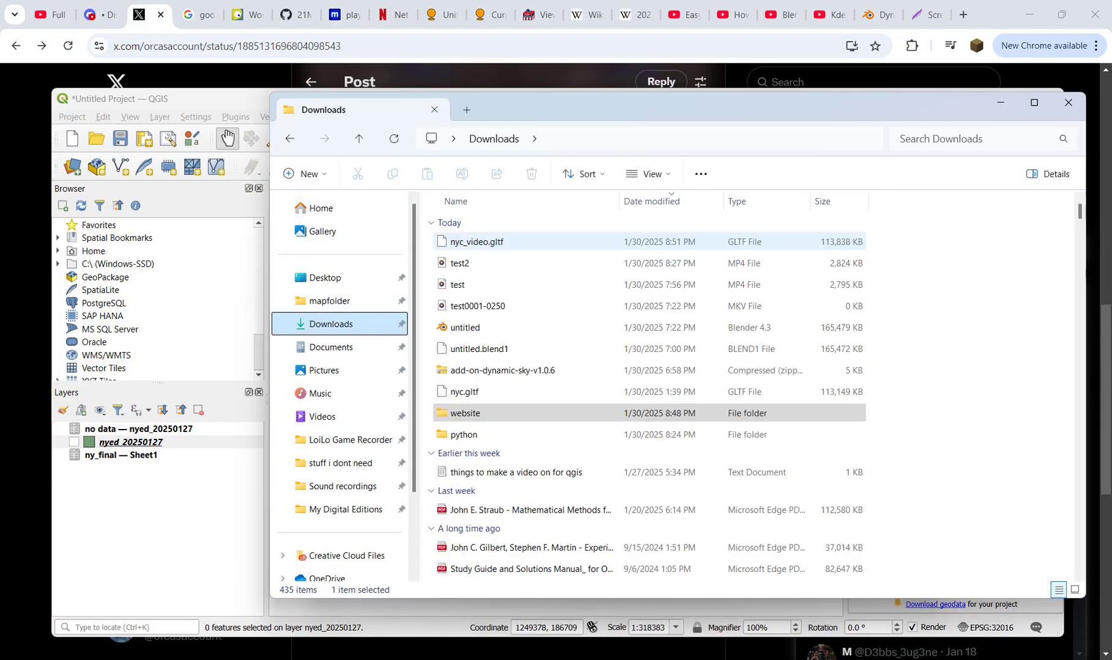
Step: Put away the Downloads window, dismiss the save message, and close the Exporter and QGIS without saving the project
click(930, 343)
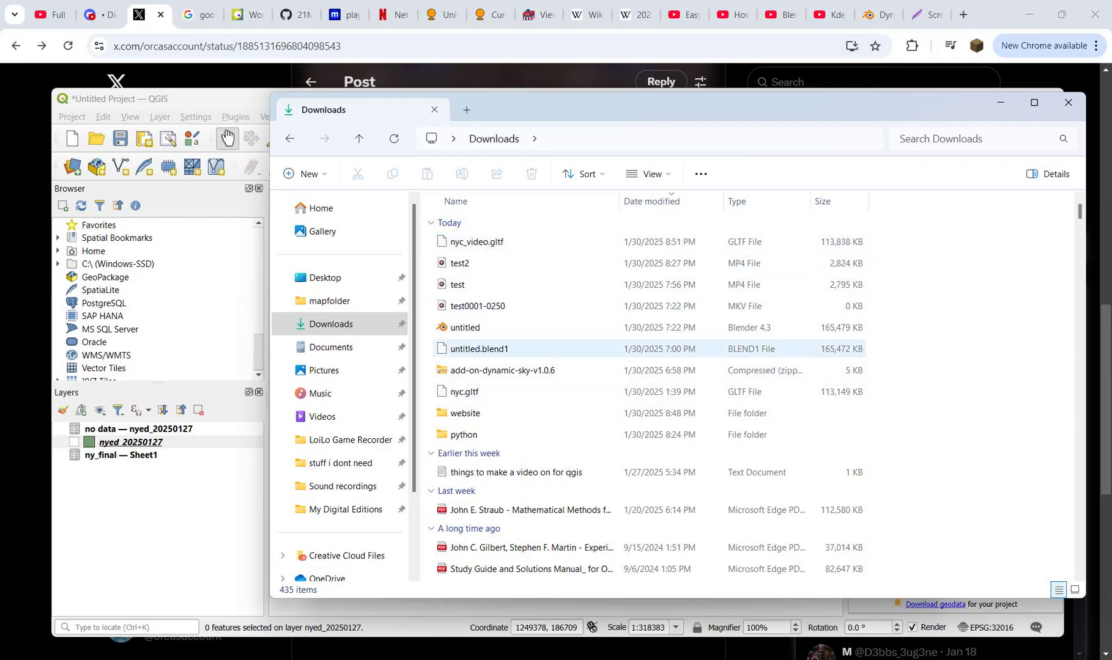
click(1001, 103)
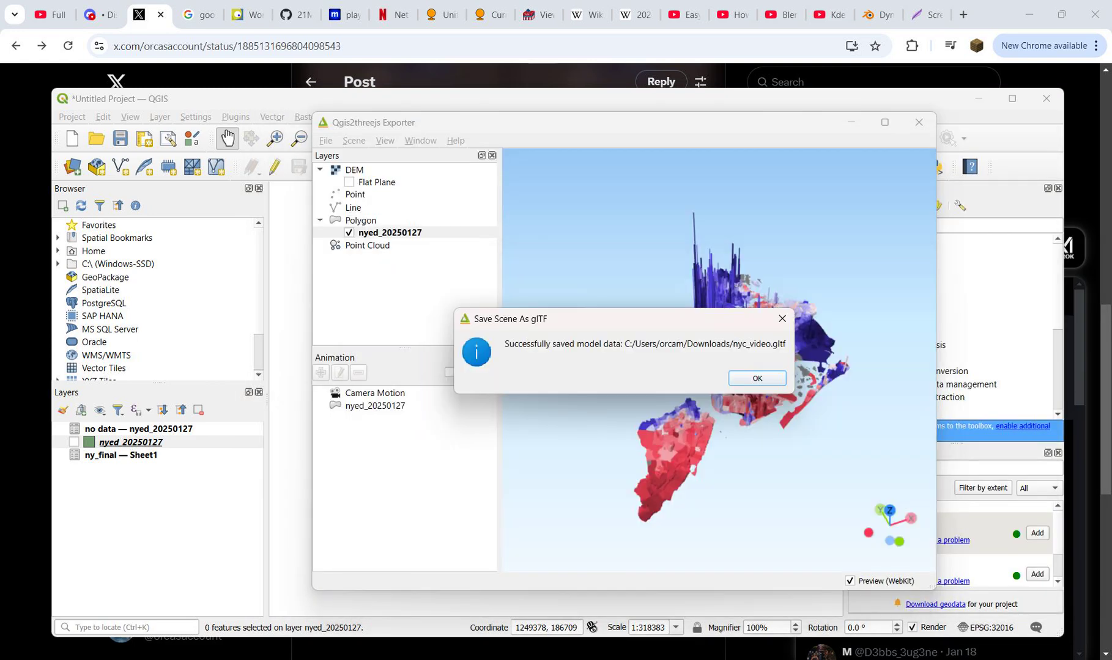
click(757, 378)
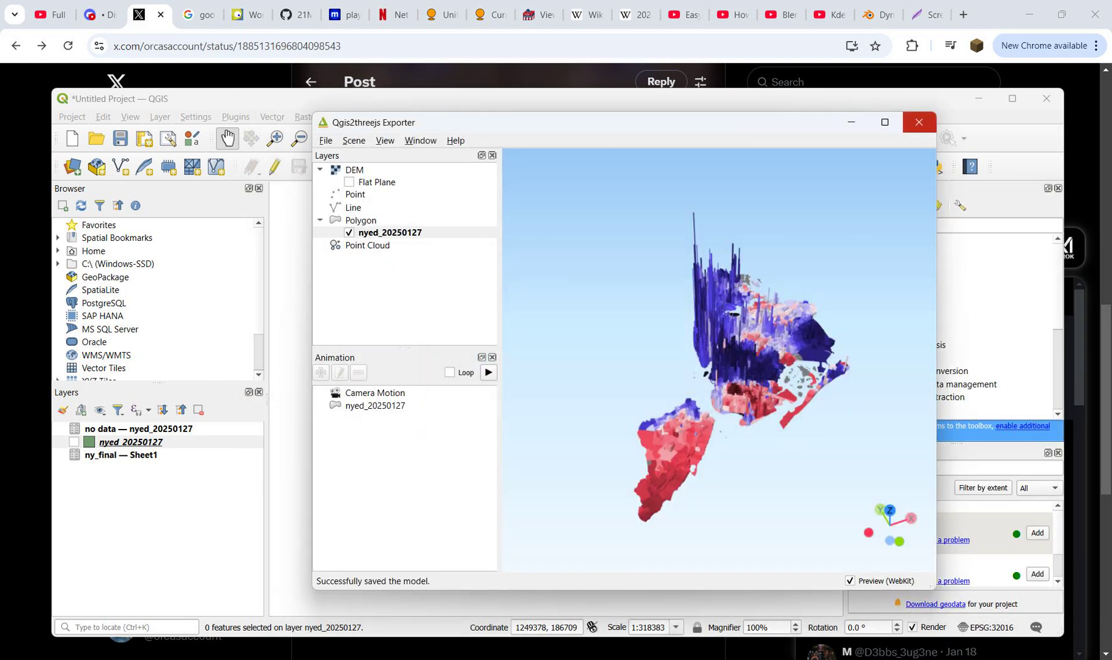
click(918, 122)
click(1045, 99)
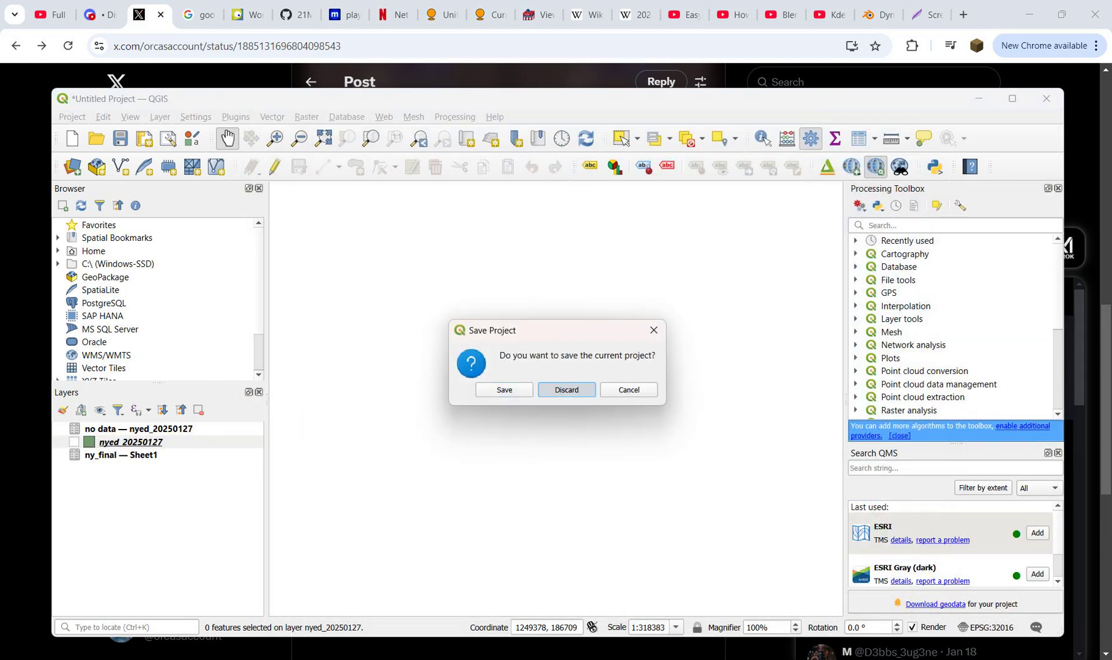
click(566, 390)
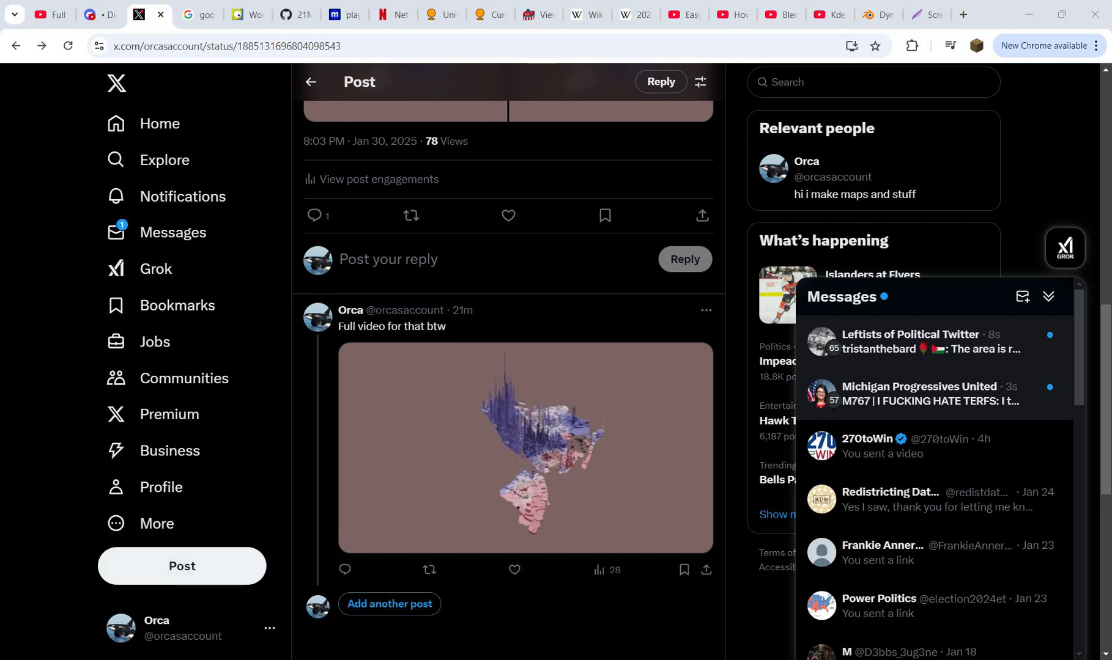
Step: Launch Blender and dismiss its splash screen to start with the default scene
key(super)
text(blen)
key(Return)
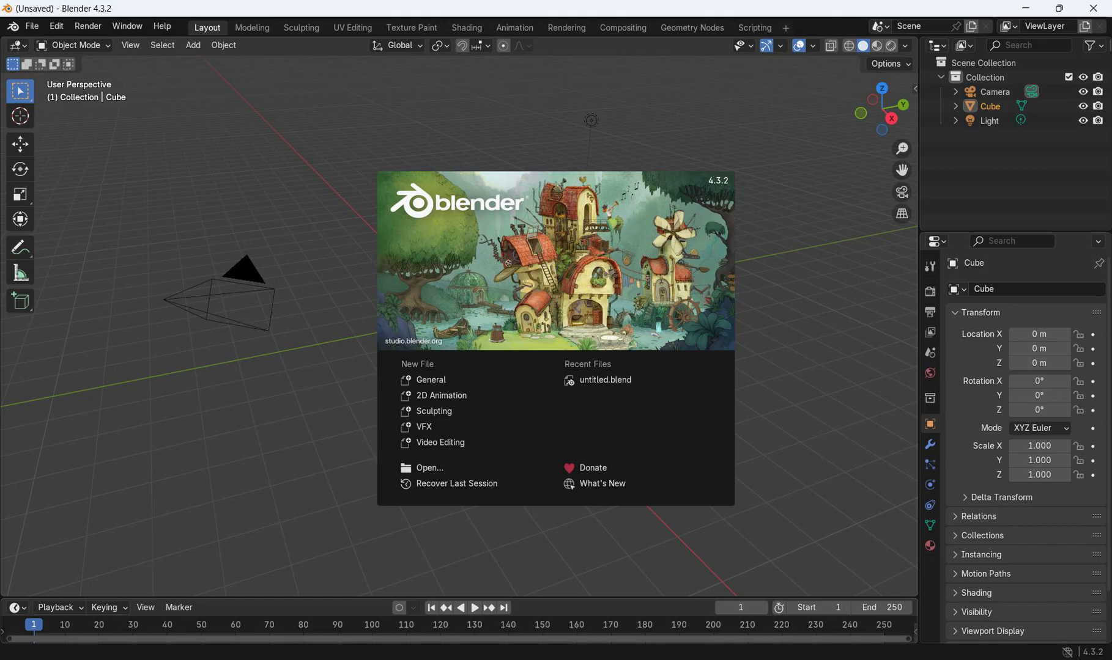
key(Escape)
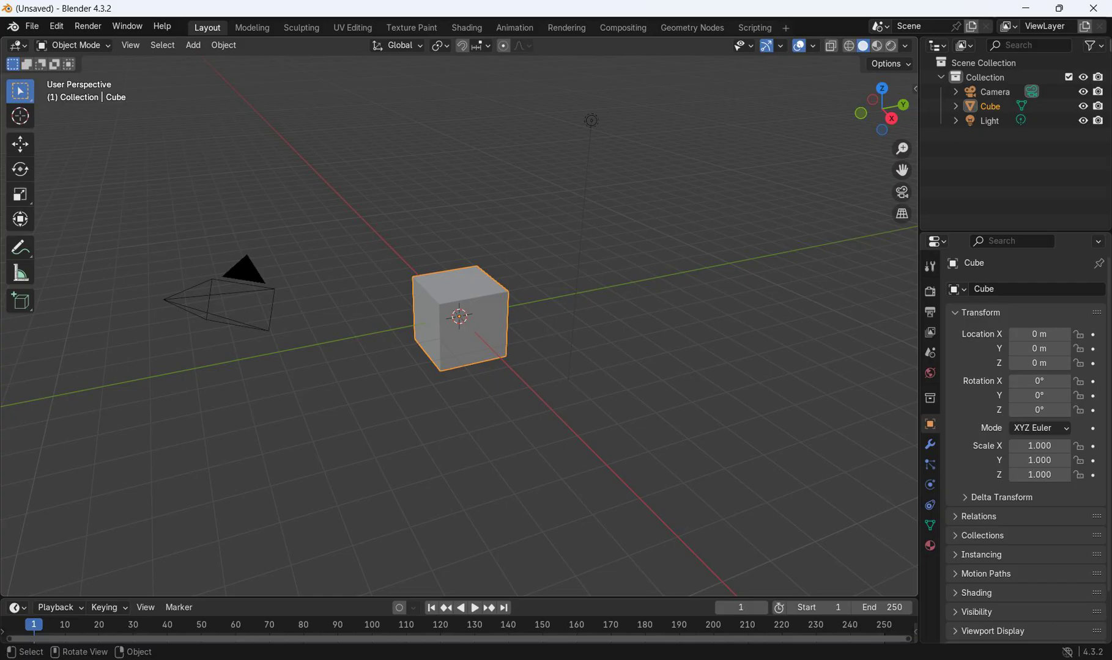
Step: Delete the default cube, camera and light from the scene
key(Delete)
click(243, 293)
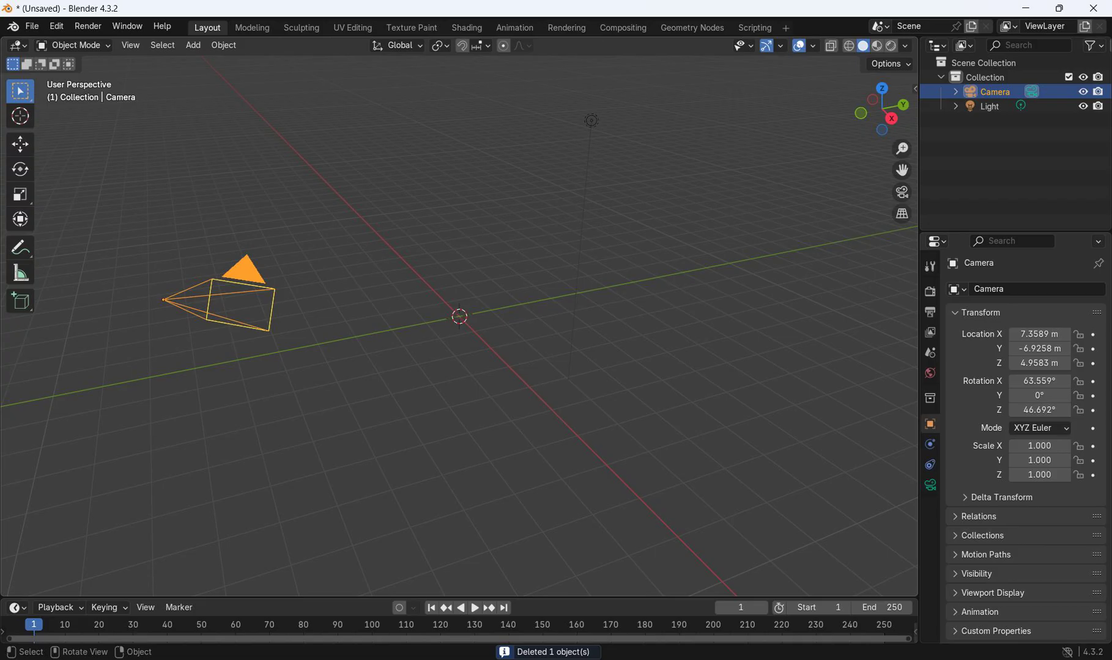
key(Delete)
click(592, 121)
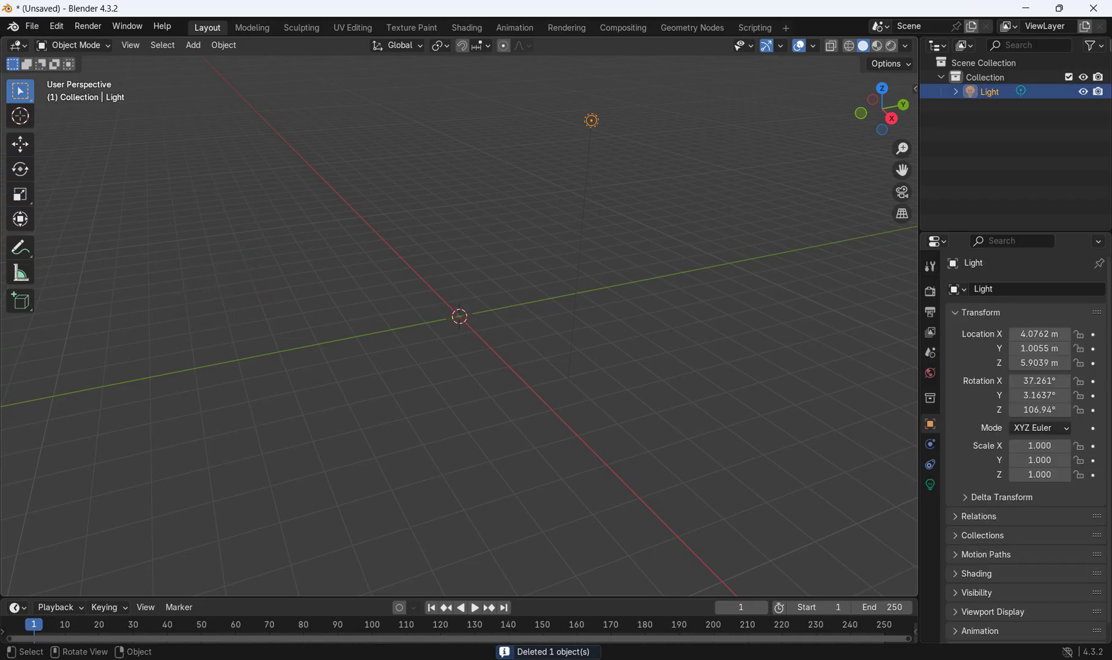
key(Delete)
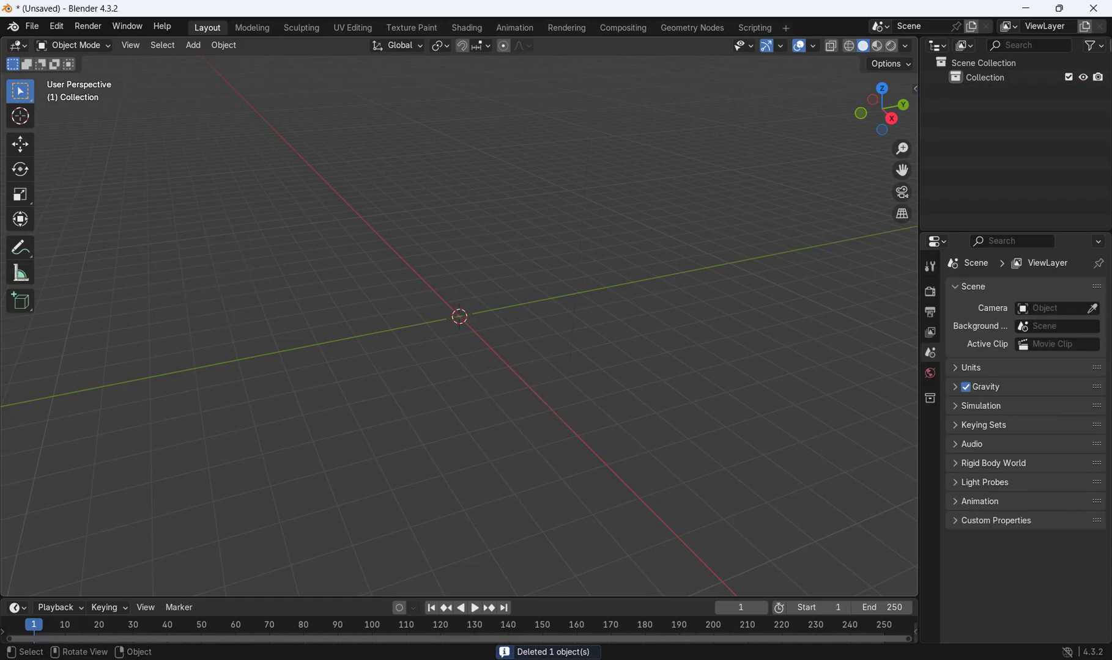
Step: Import nyc_video.gltf from the Downloads folder into the empty scene with the default glTF 2.0 import options
click(581, 659)
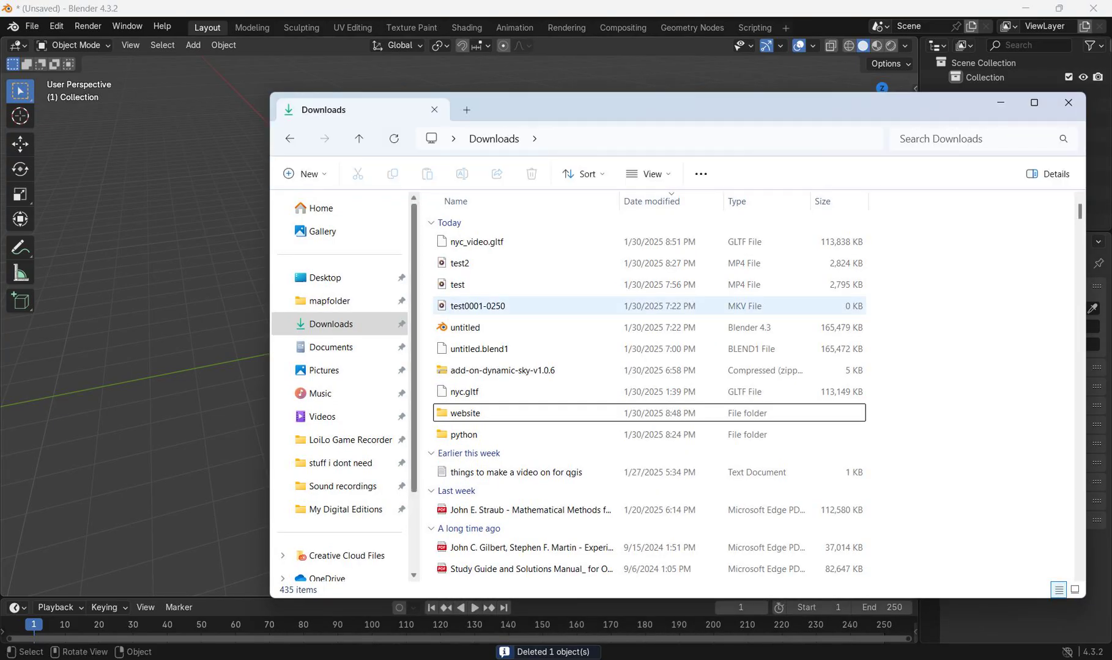
click(520, 242)
drag(587, 109, 931, 161)
drag(820, 295, 407, 342)
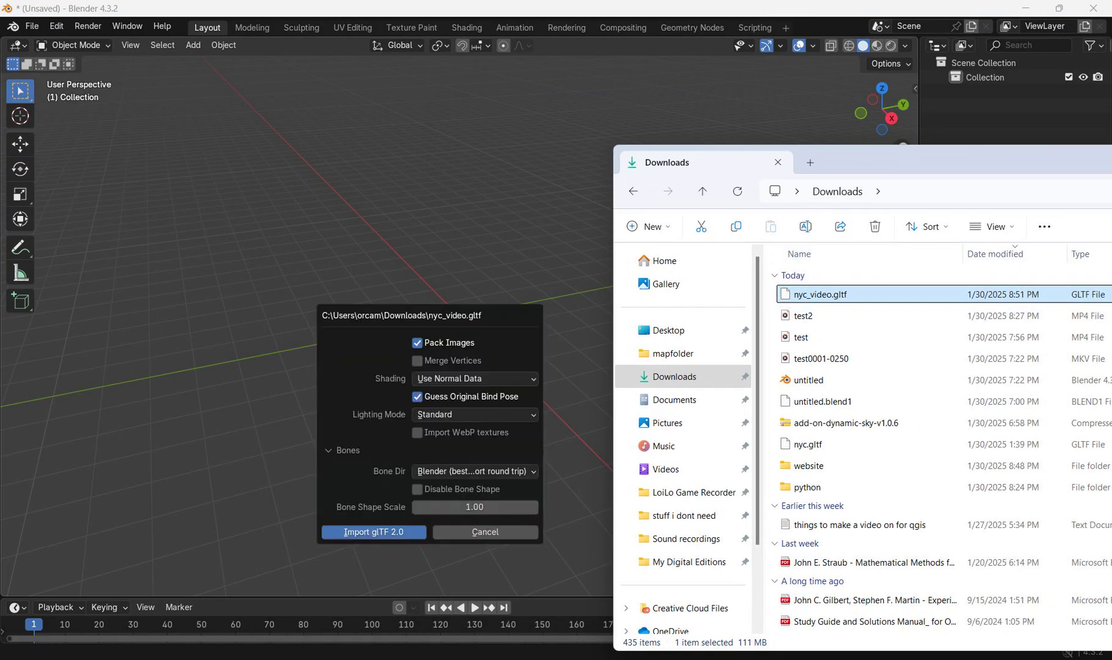
click(374, 533)
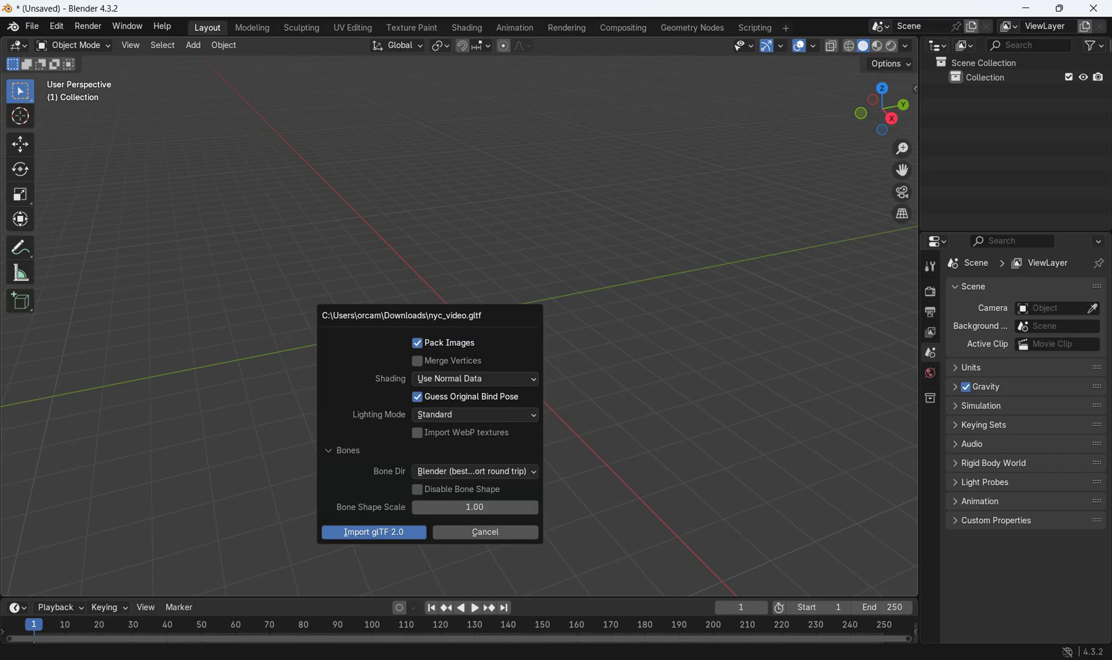
key(Return)
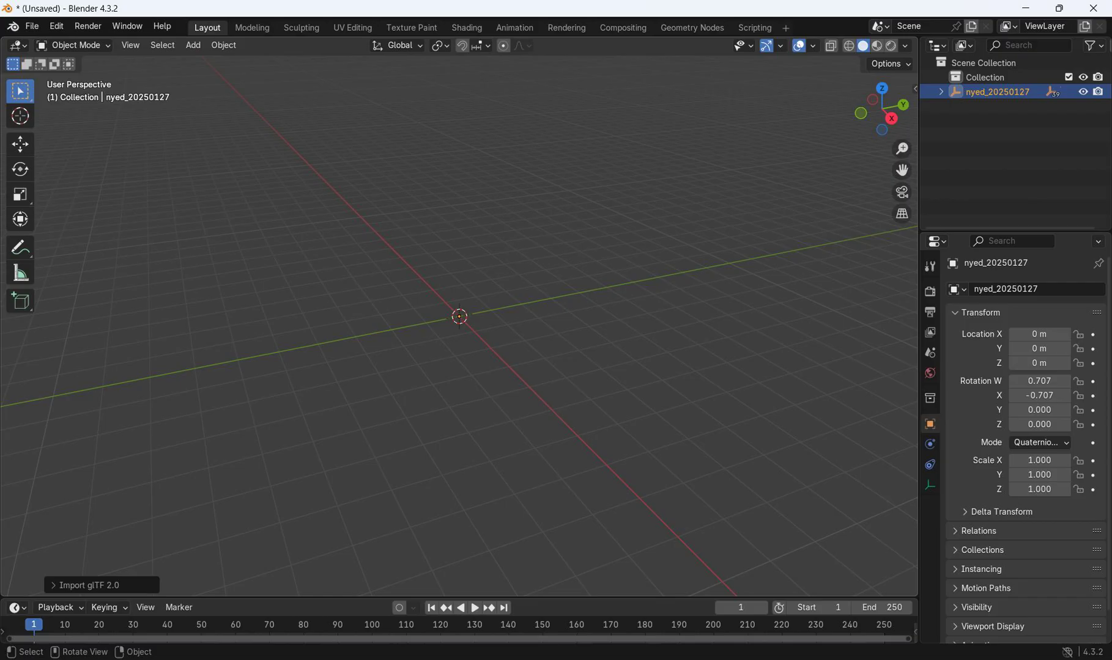
Step: Scale the imported nyed_20250127 map down uniformly in several passes to about 0.000055 on all axes
key(s)
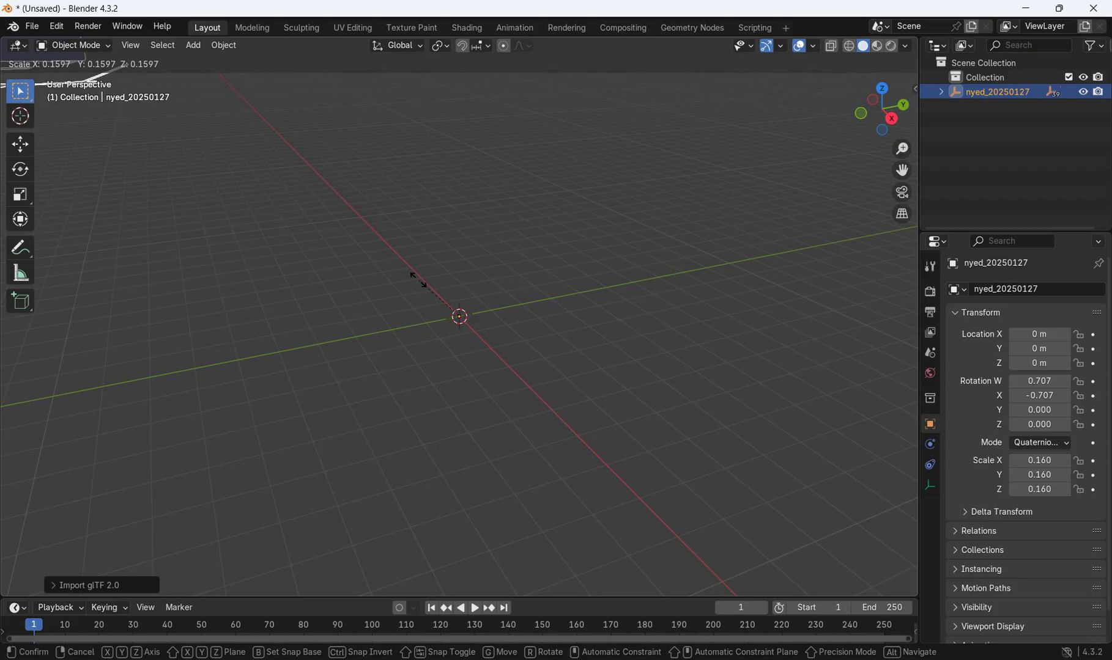
click(418, 280)
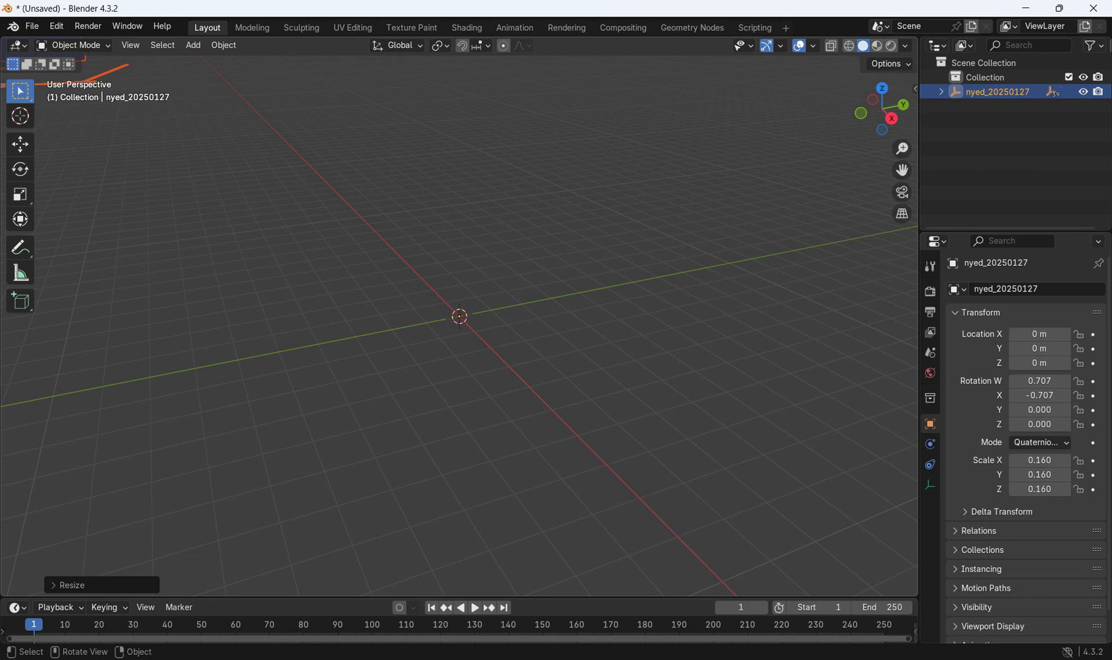
key(s)
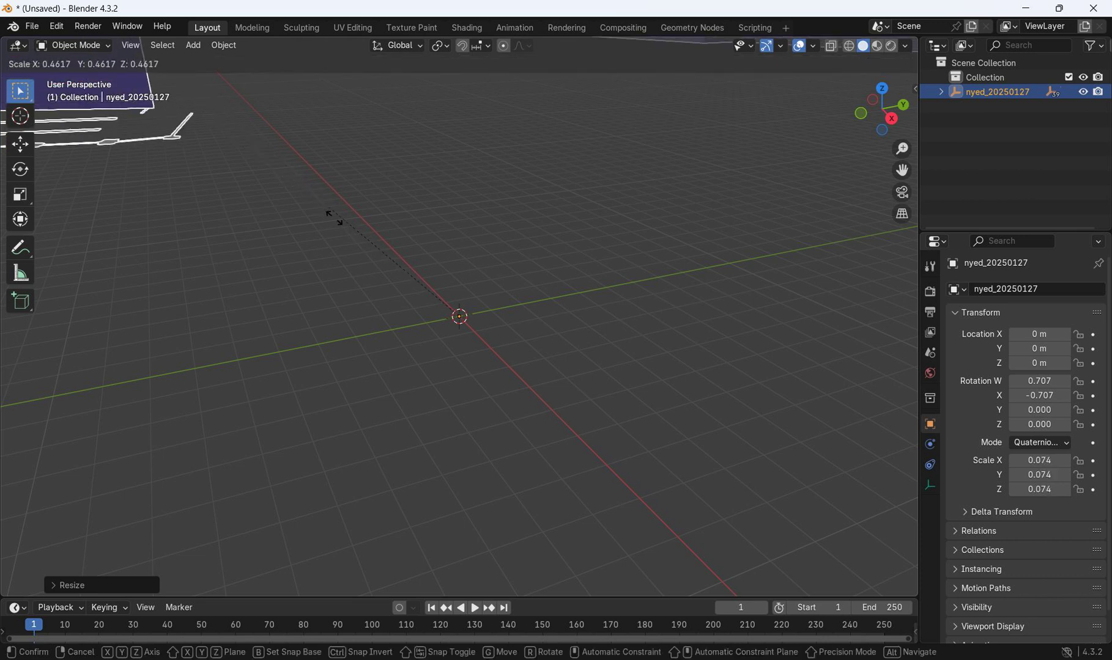
click(417, 286)
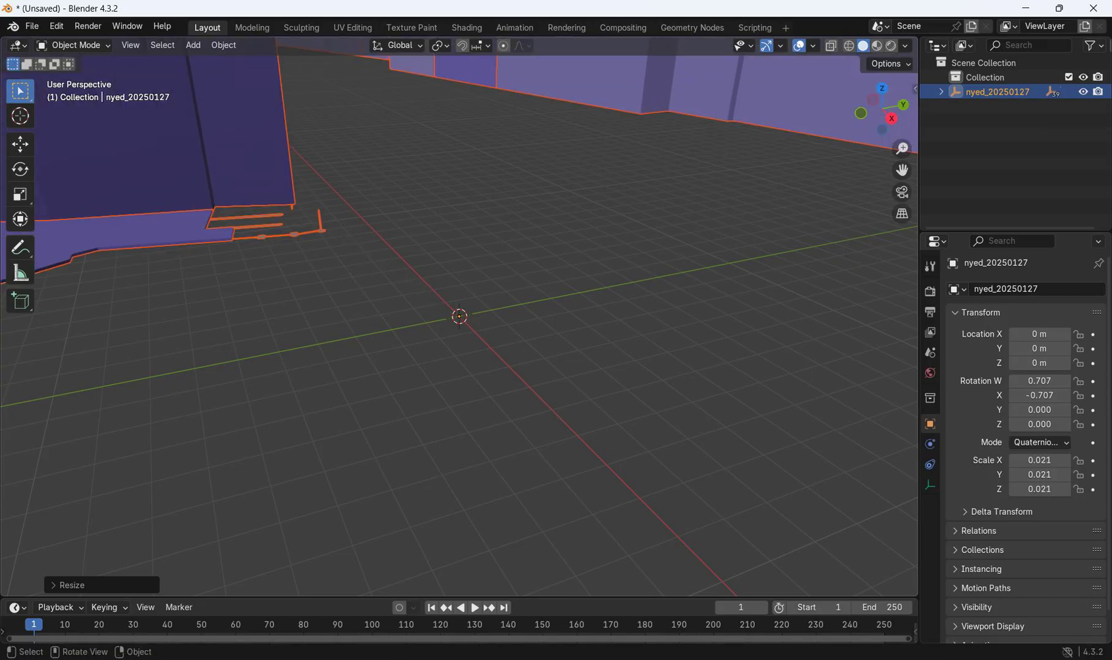
key(s)
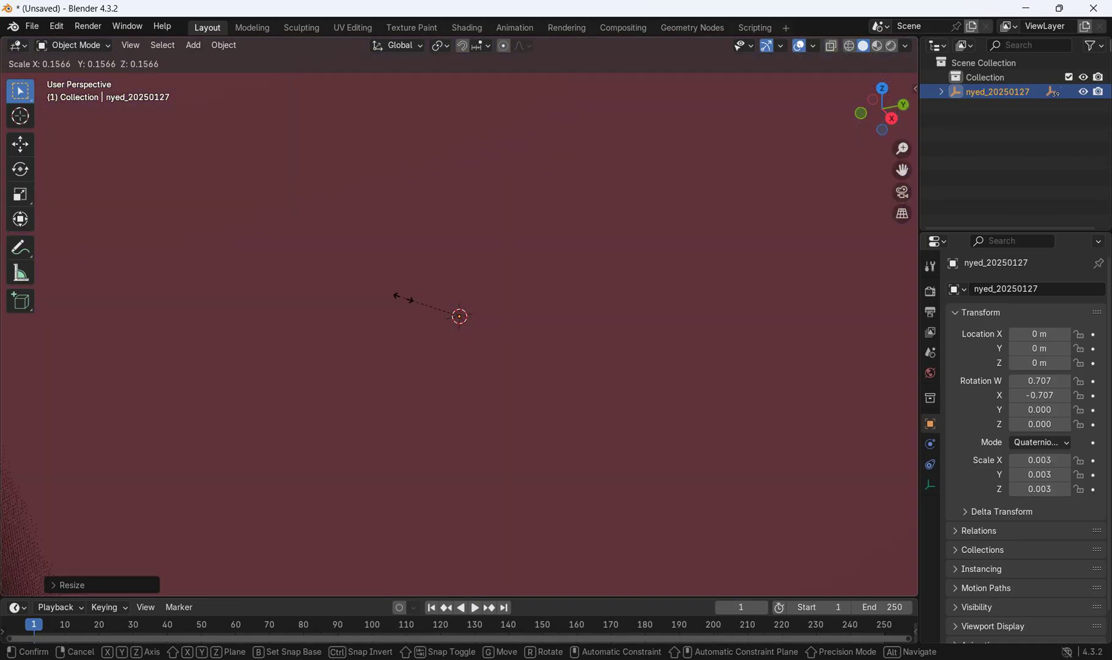
click(402, 299)
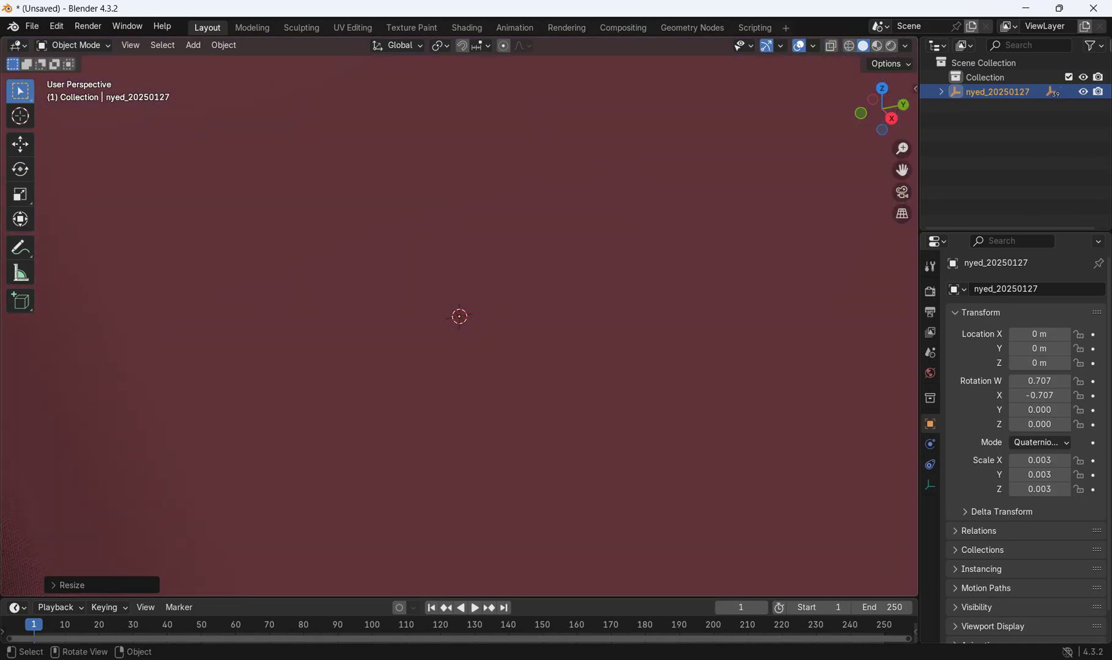
key(s)
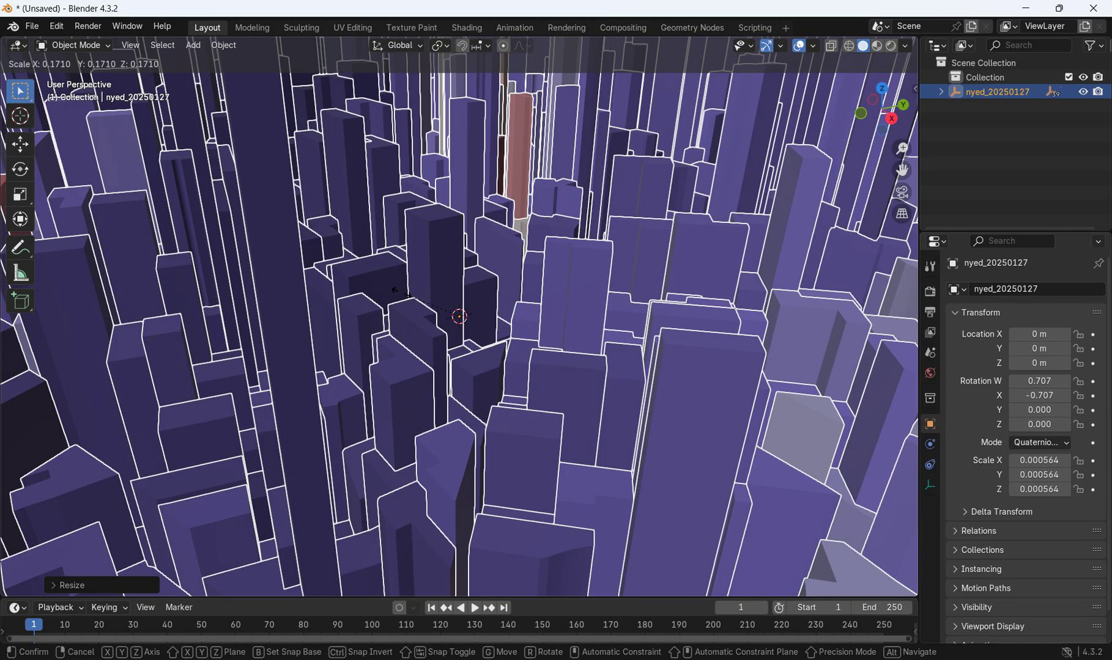
click(407, 294)
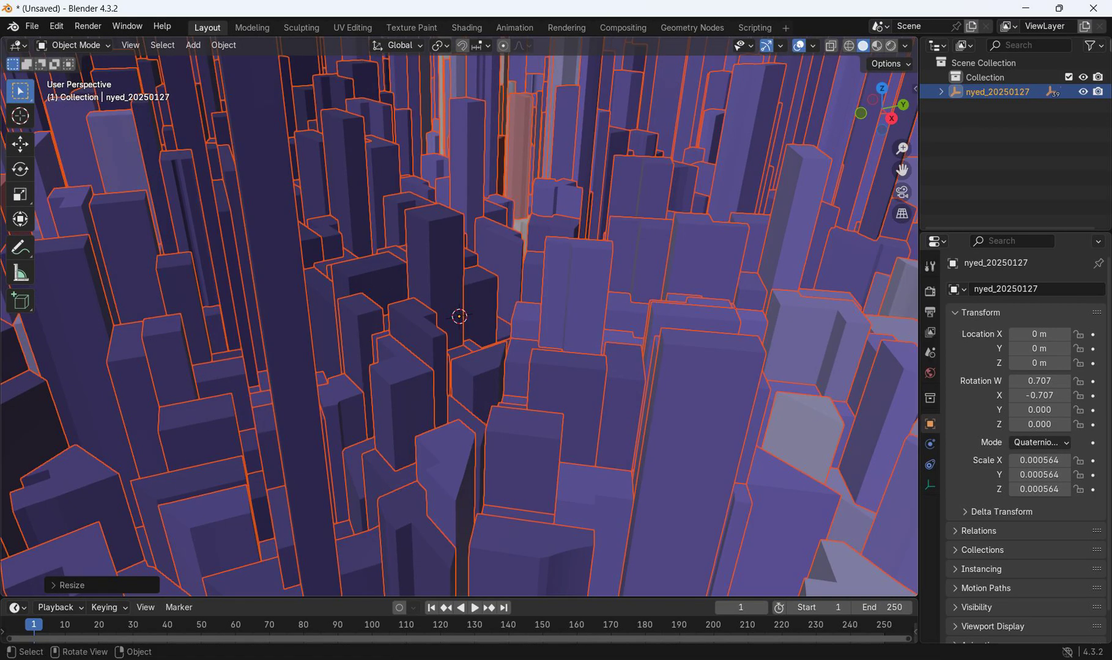
key(s)
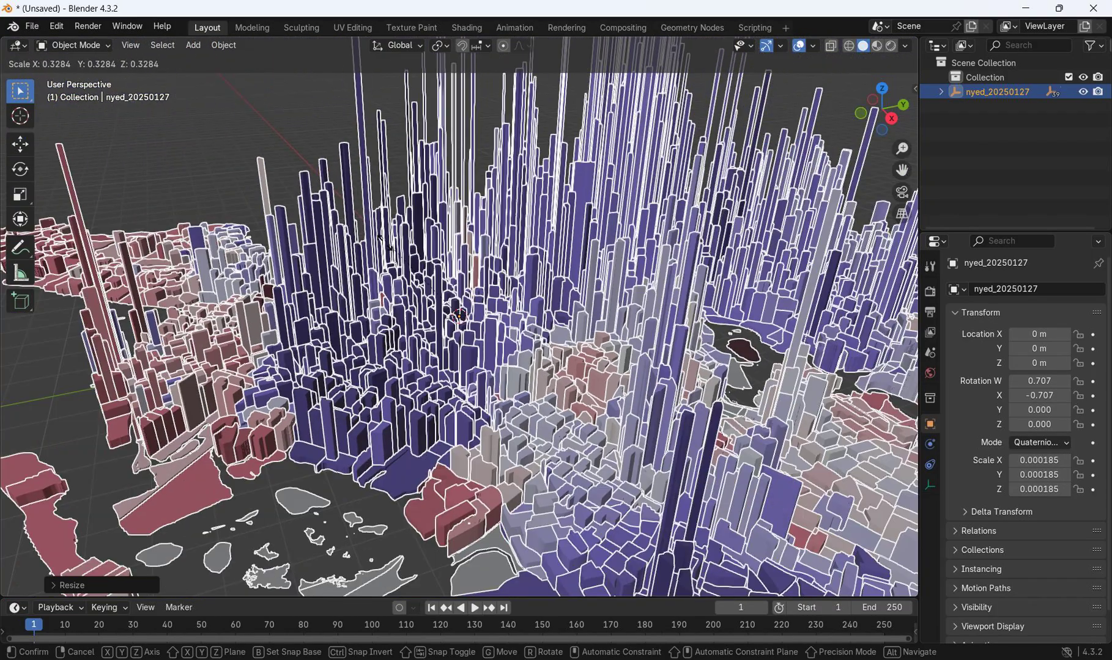
click(417, 275)
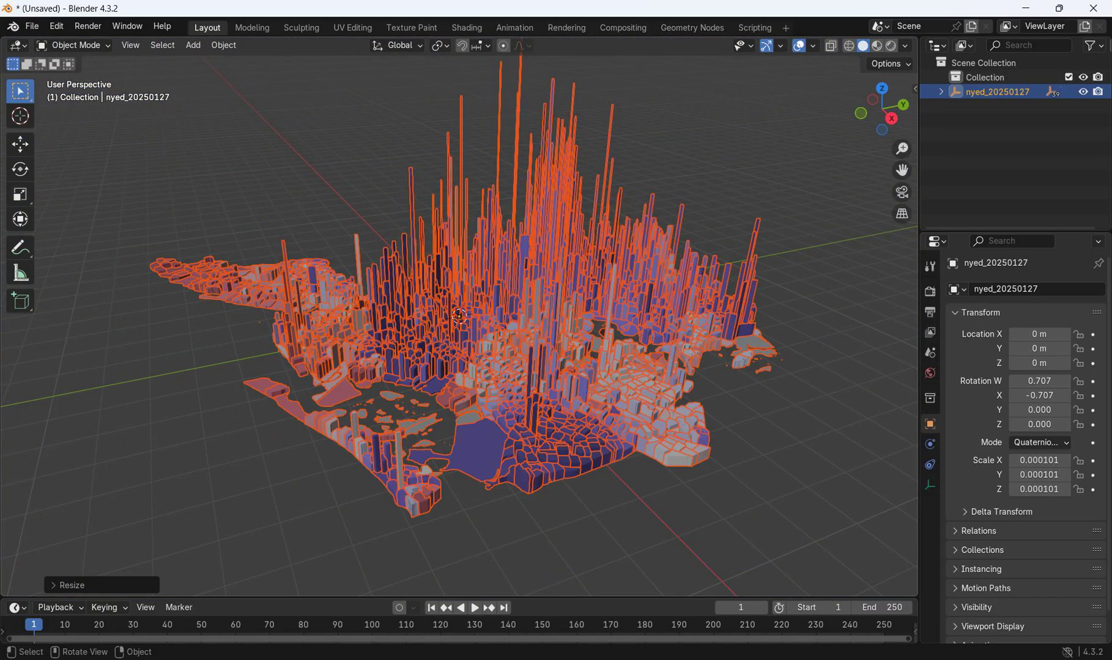
key(s)
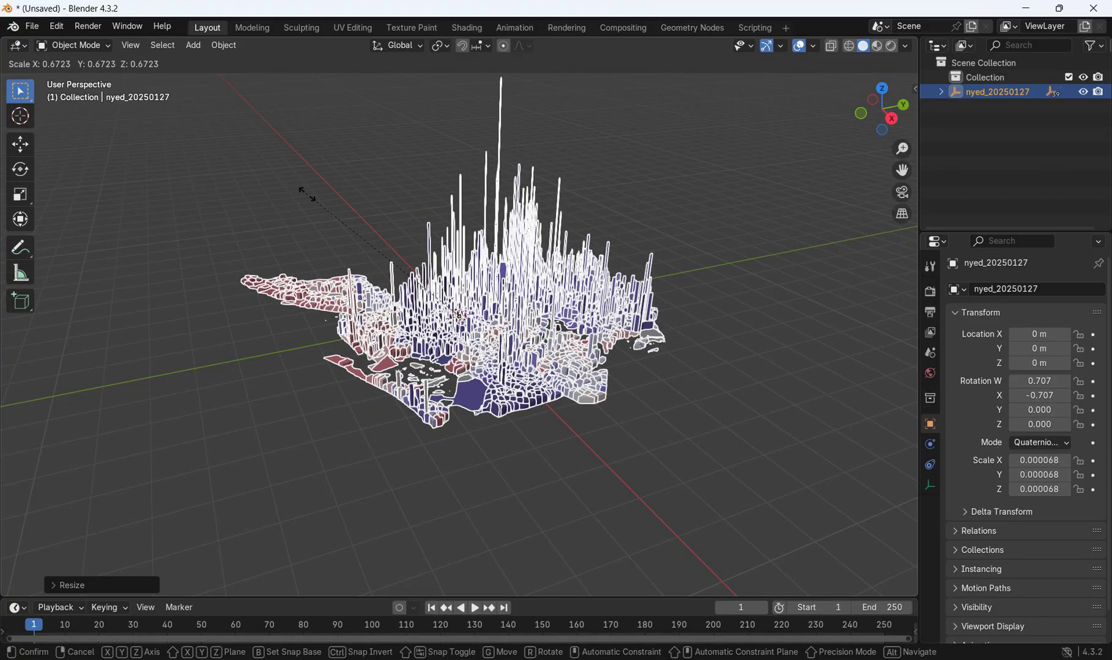
click(330, 206)
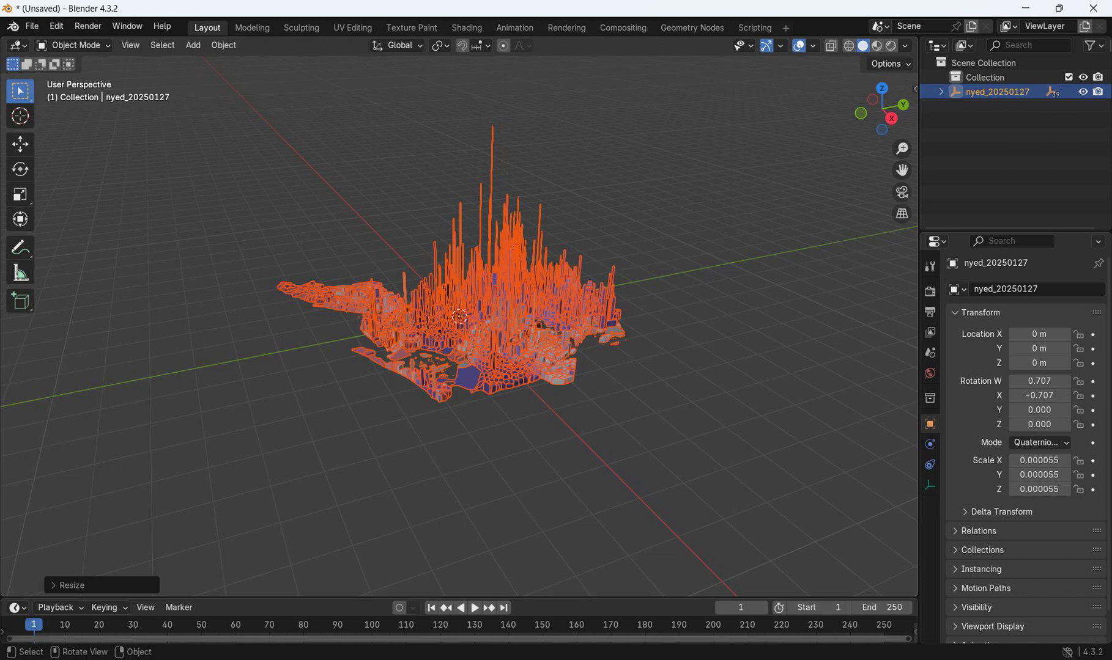
Step: Move the nyed_20250127 object to a new collection named nyc
key(m)
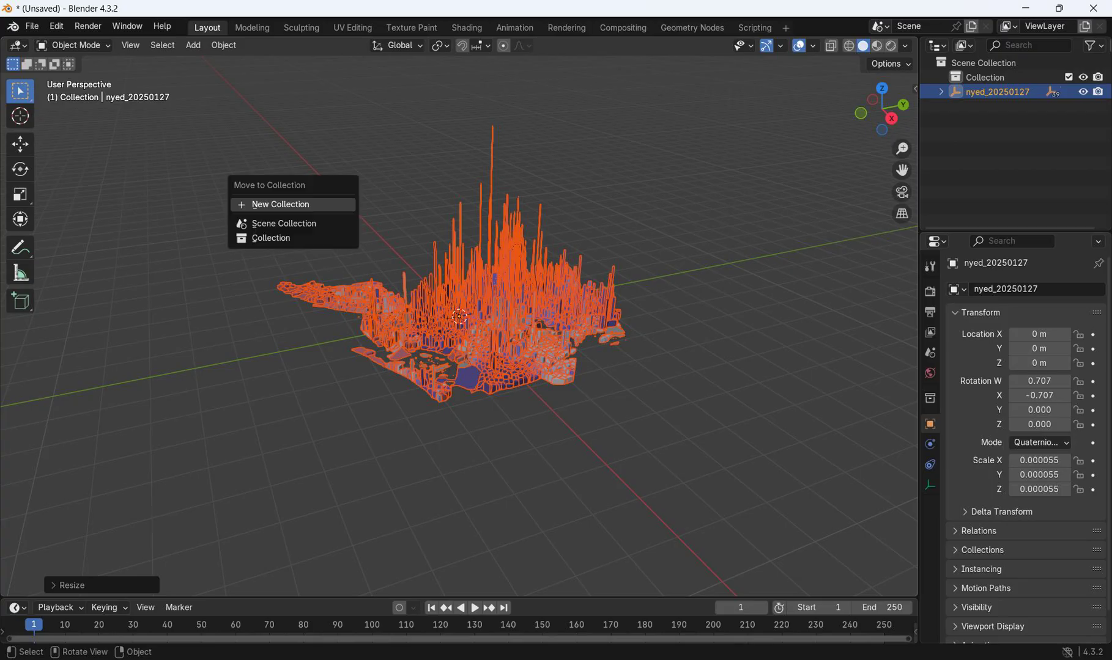
key(Return)
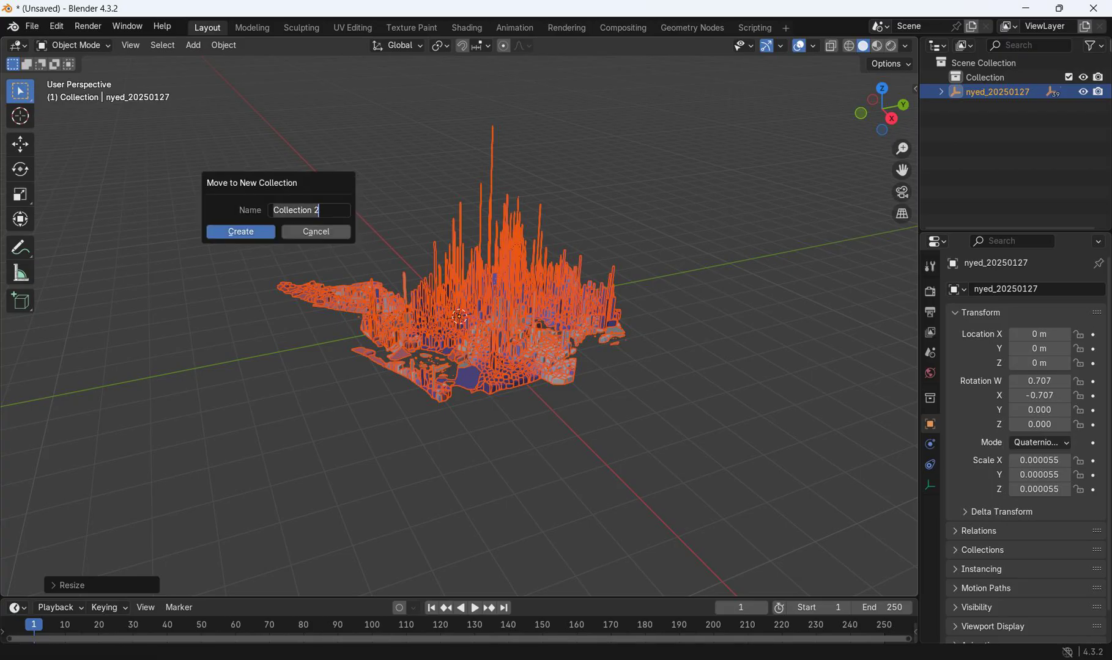
text(nyc)
key(Return)
key(Return)
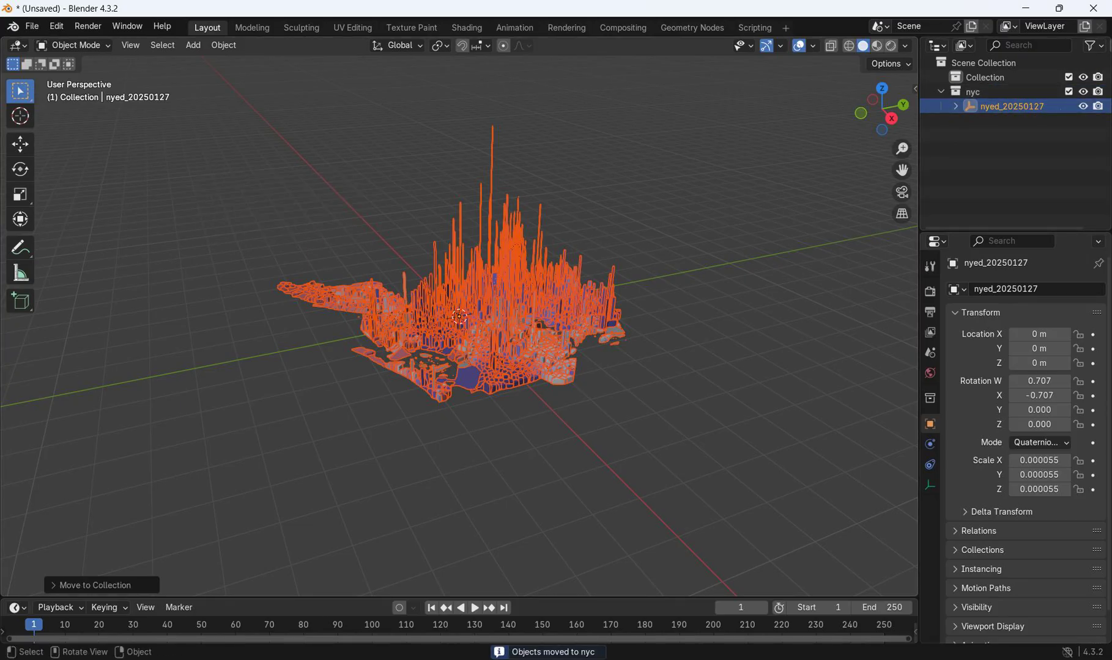
Step: Select the objects of the nyc collection, view the map from its front side, and clear the selection
click(740, 183)
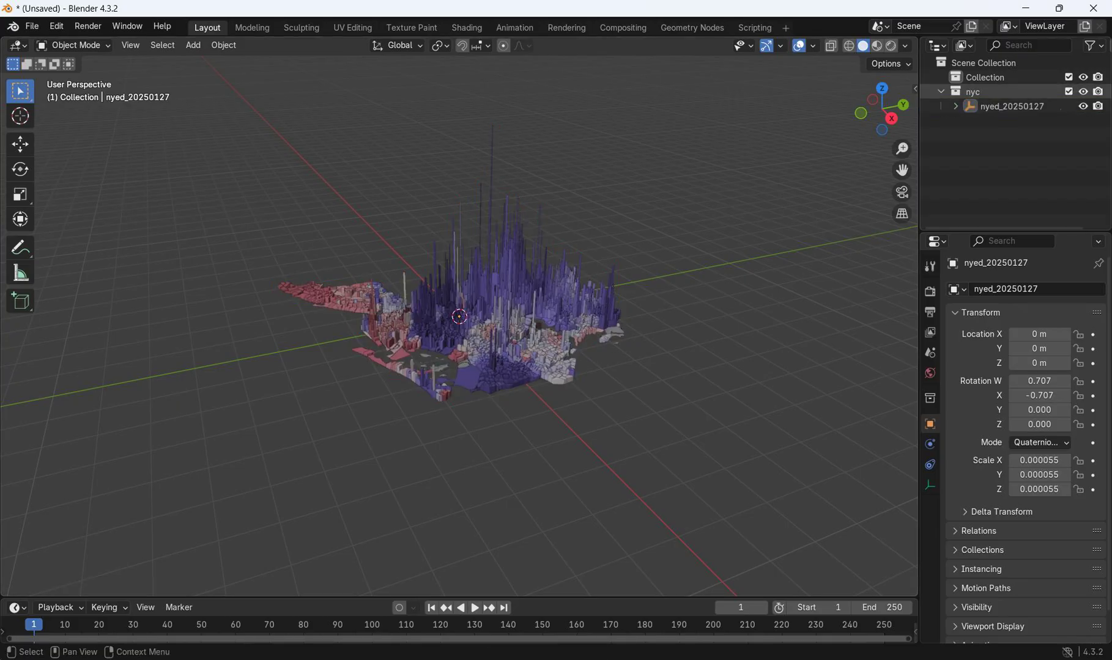
right_click(953, 91)
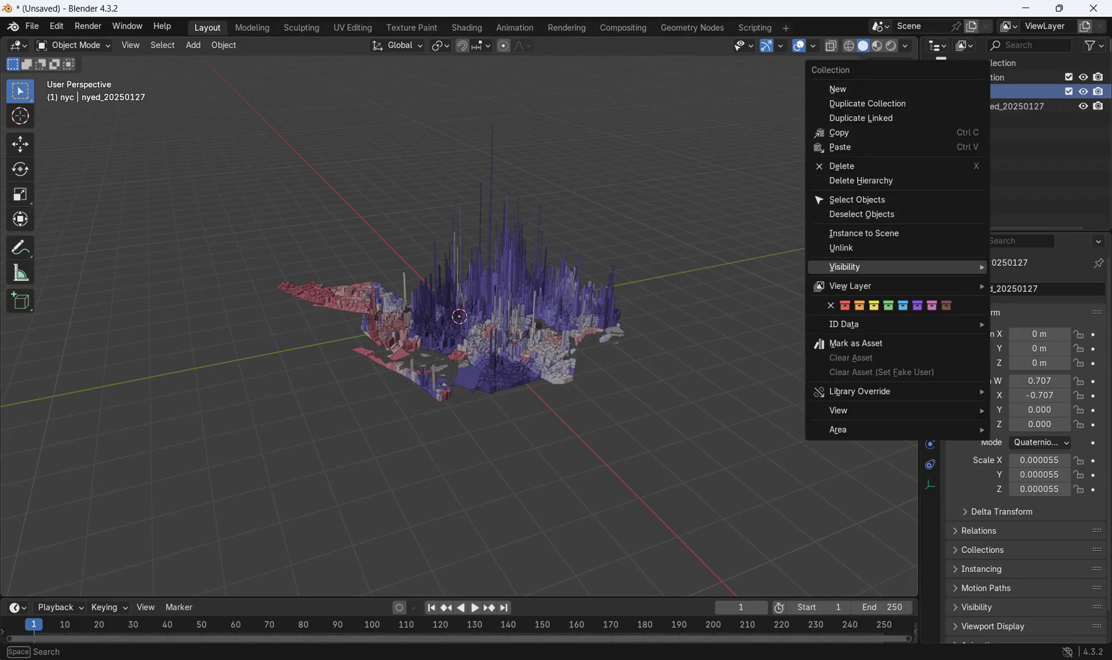
key(Return)
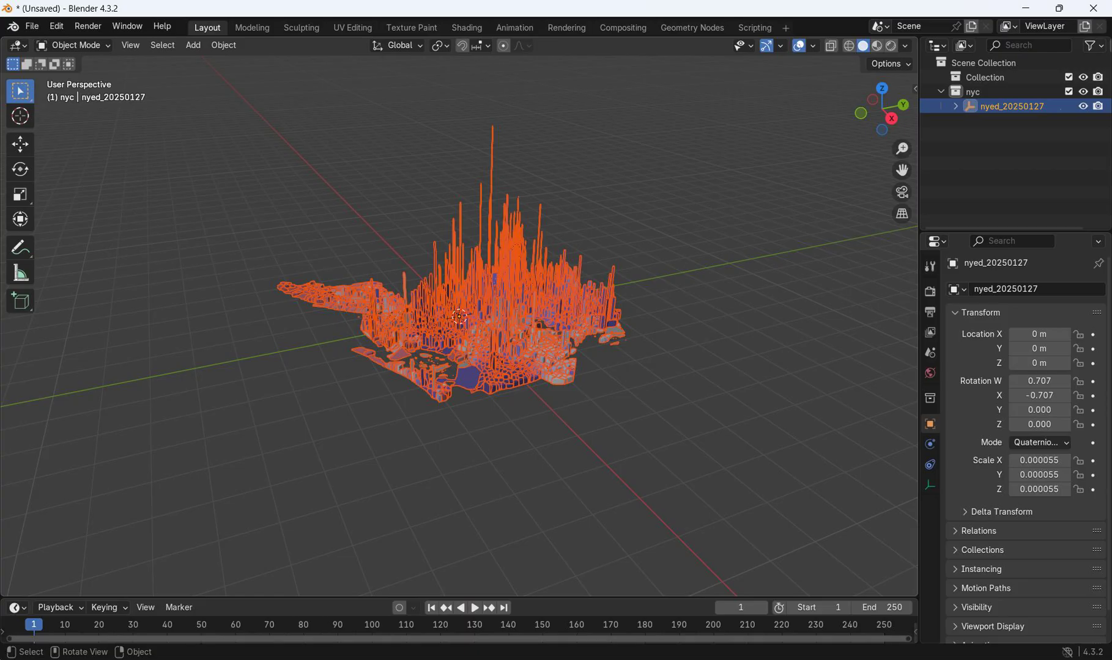
middle_drag(551, 318, 37, 320)
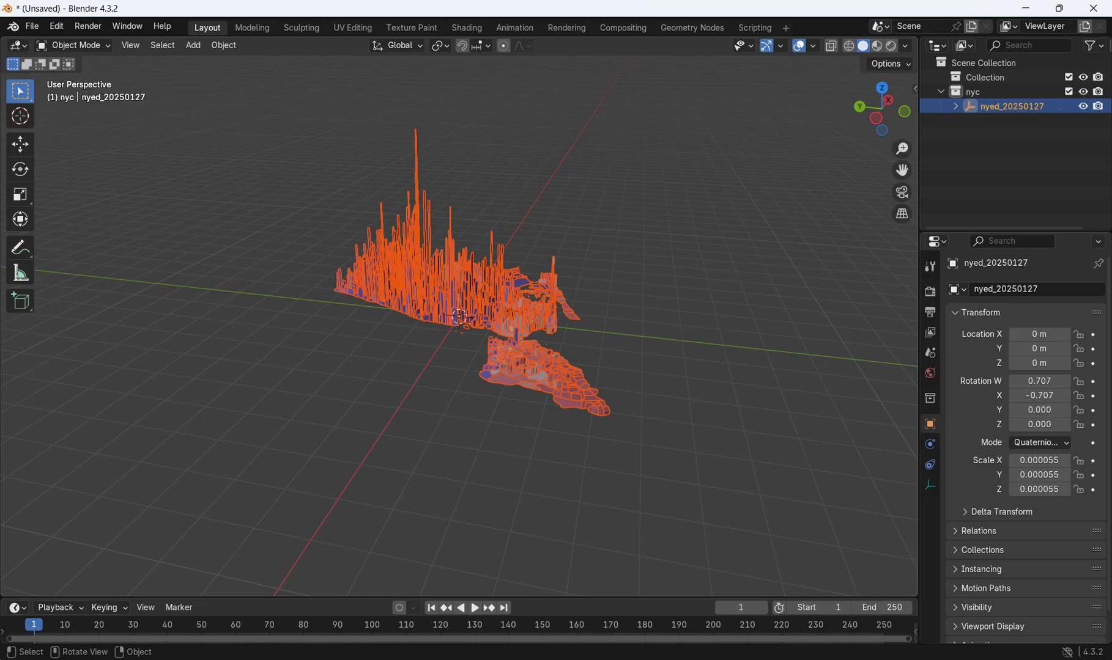
middle_drag(520, 330, 449, 348)
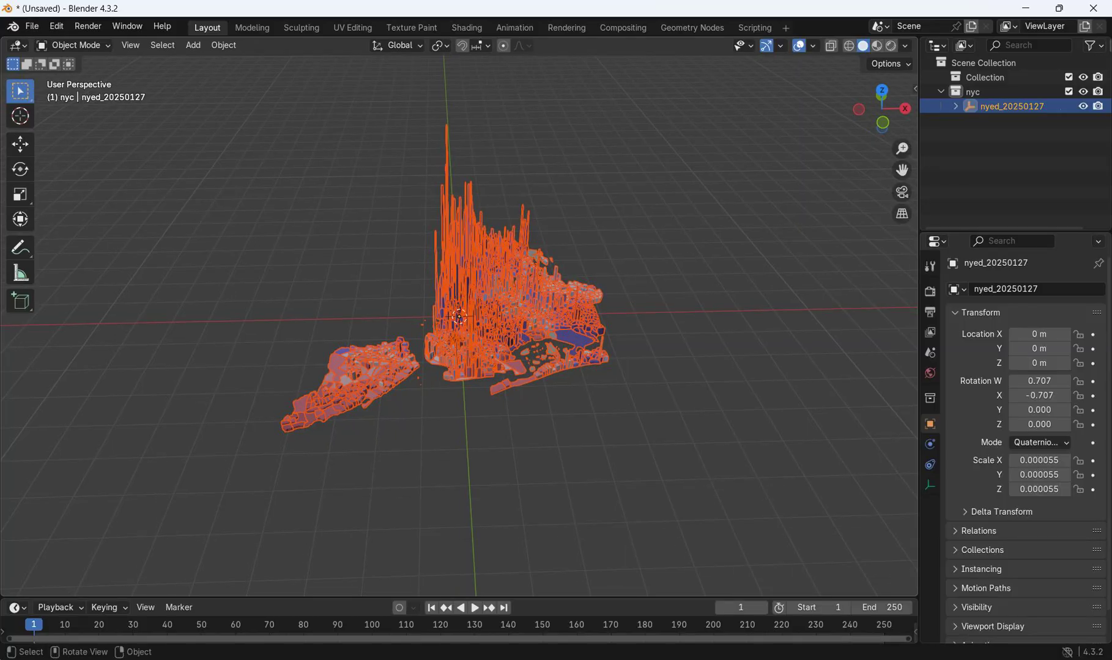
key(alt+a)
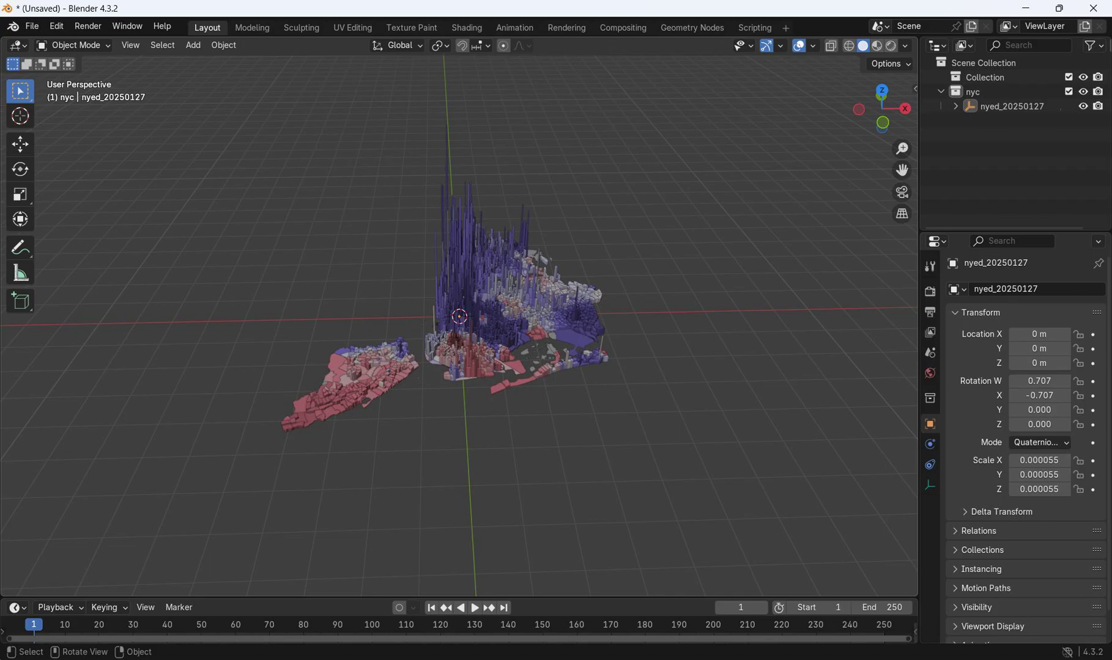
Step: Add a camera to the nyc collection
key(shift+a)
mouse_move(230, 393)
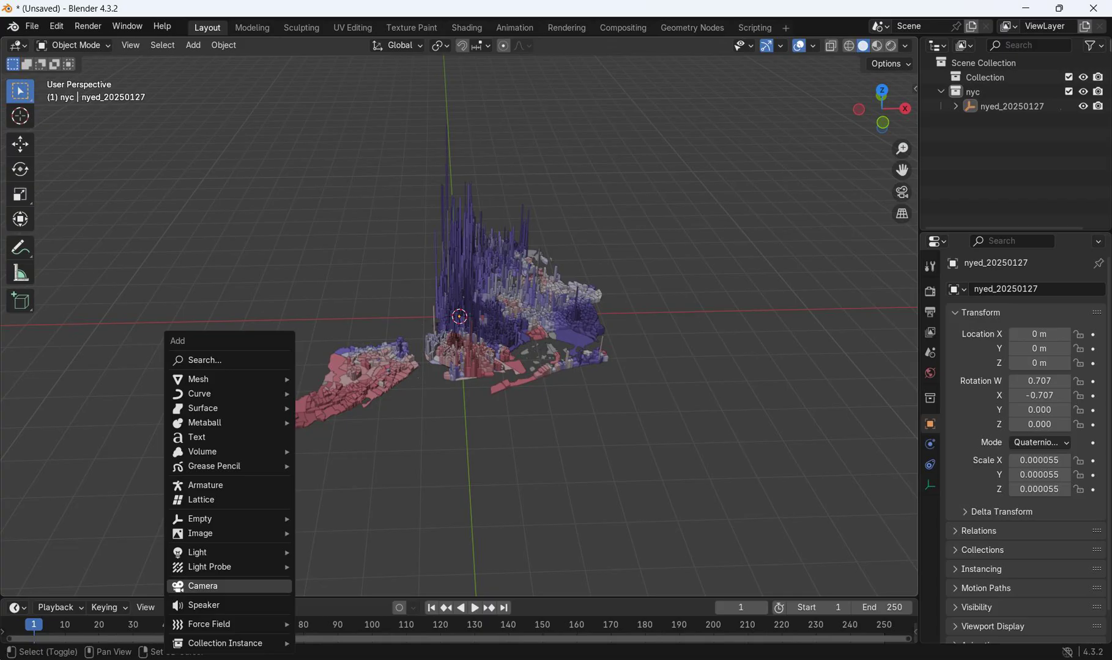
click(203, 586)
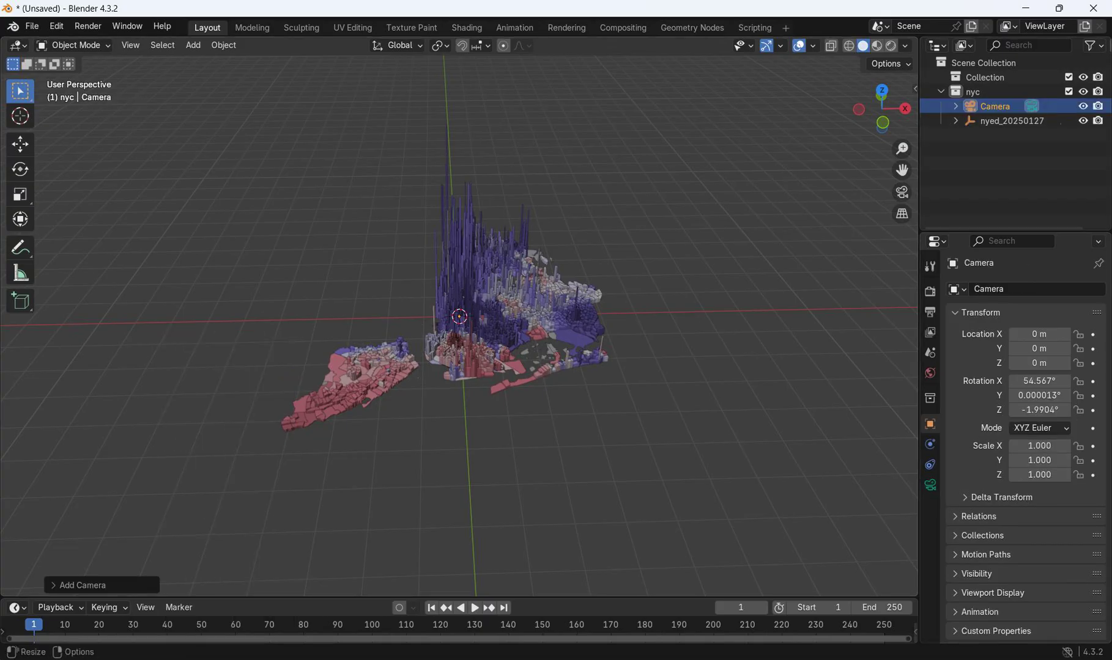
Step: Look through the camera and lock it to the view so it follows viewport navigation
key(n)
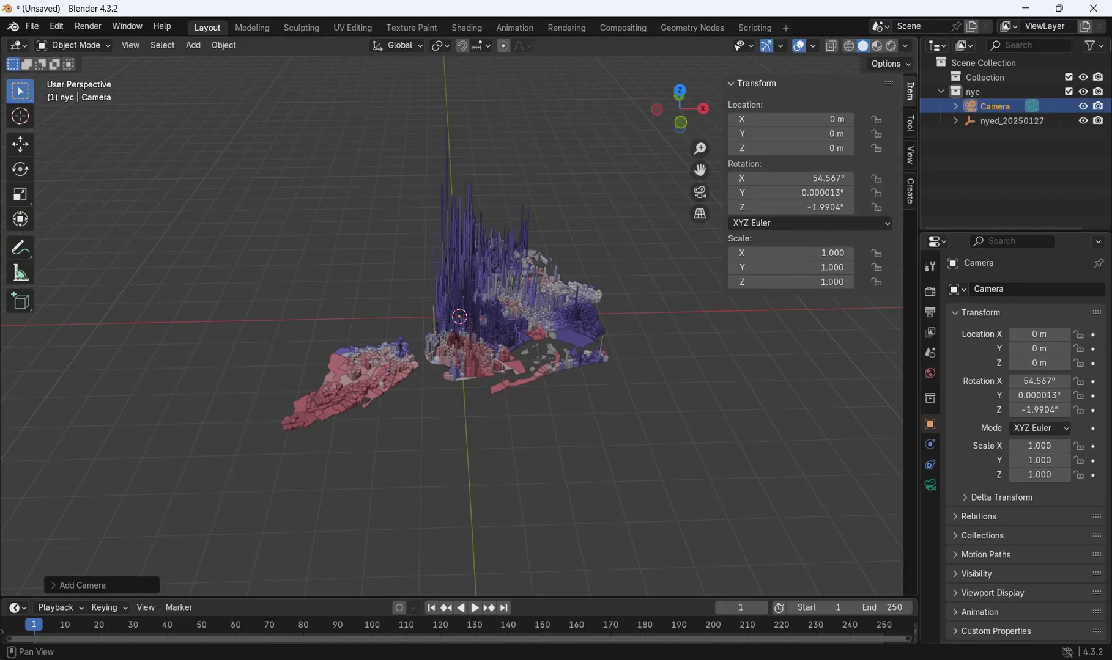
click(909, 155)
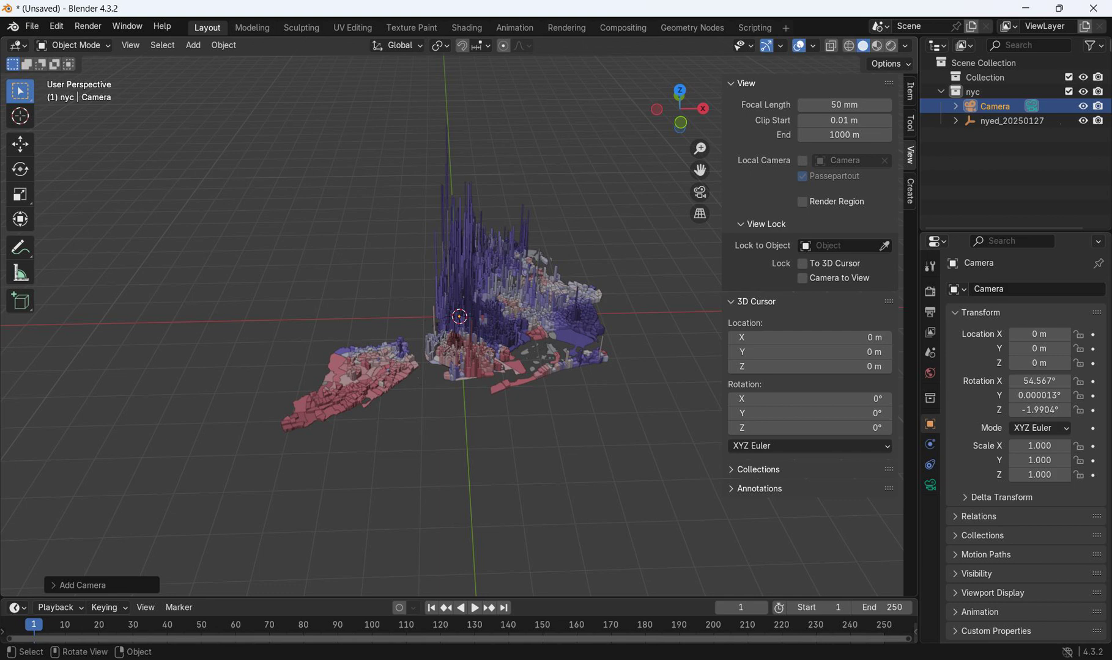
key(KP_0)
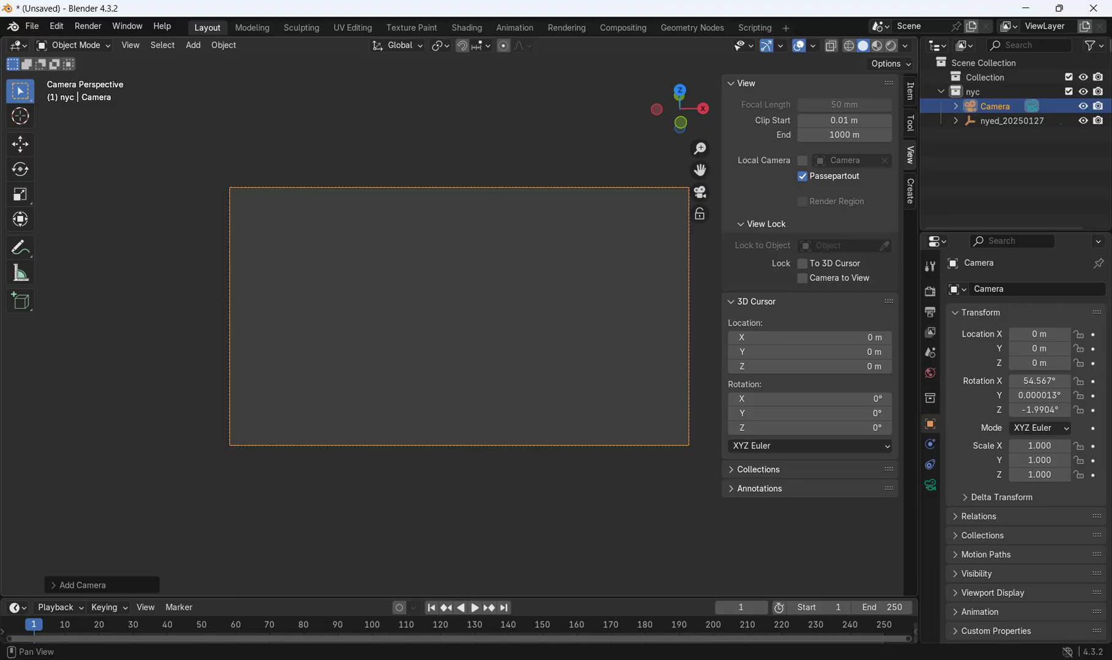
click(802, 279)
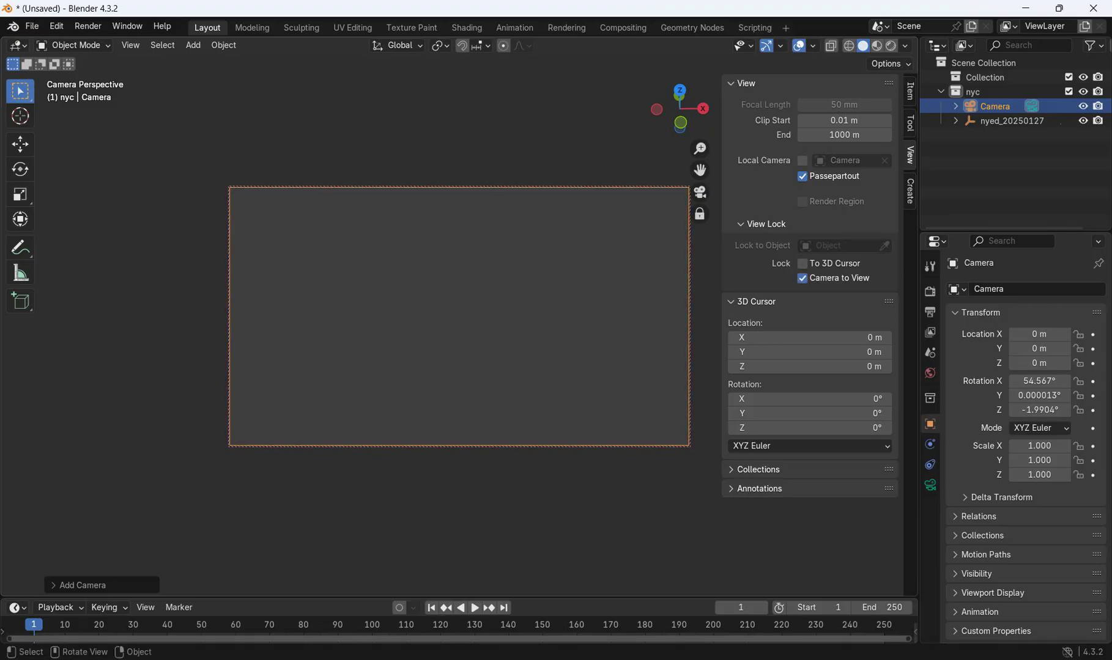
Step: Pull the camera back until the whole map fits in its frame, at about X -0.6 m, Y -17.25 m, Z 12.28 m
scroll(458, 316, down, 10)
scroll(458, 316, down, 3)
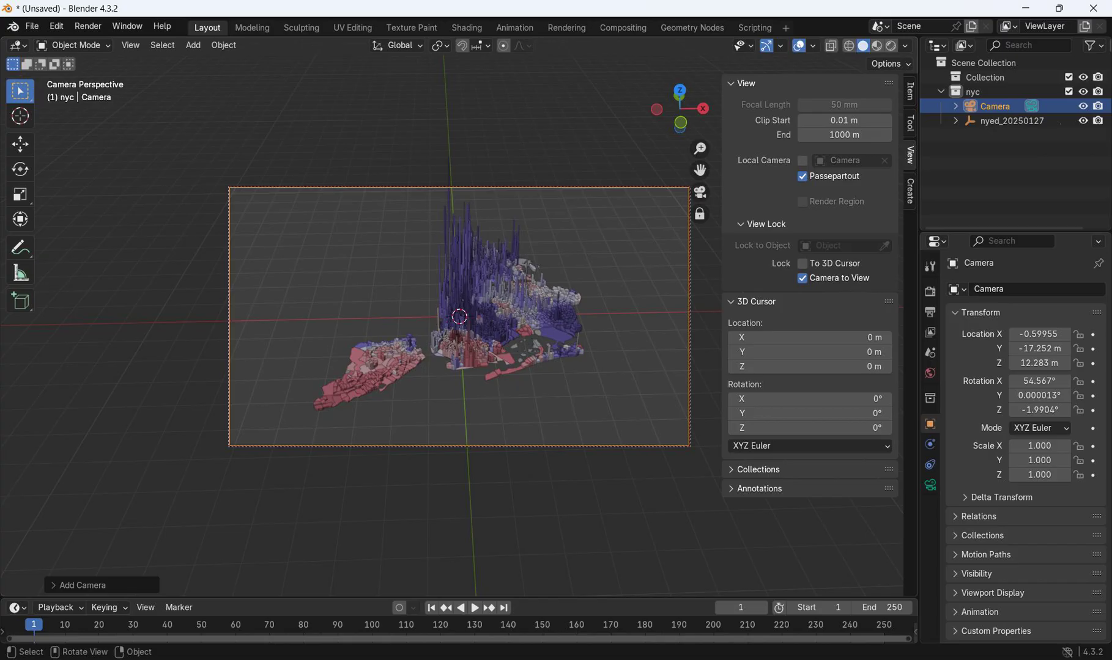
scroll(459, 316, down, 2)
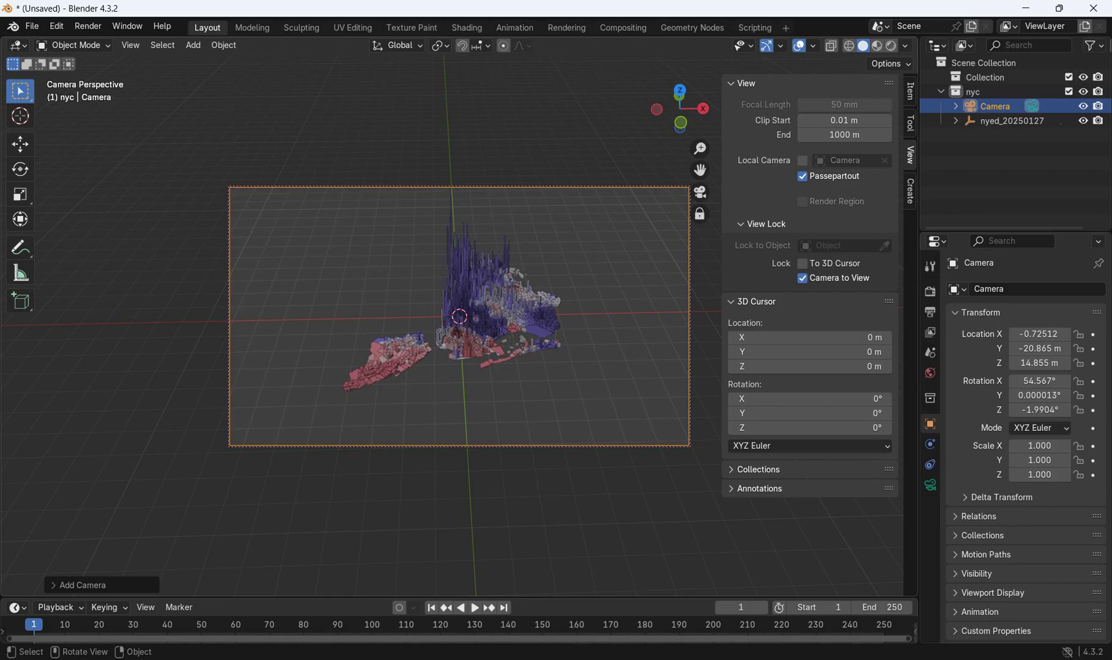
scroll(458, 316, up, 2)
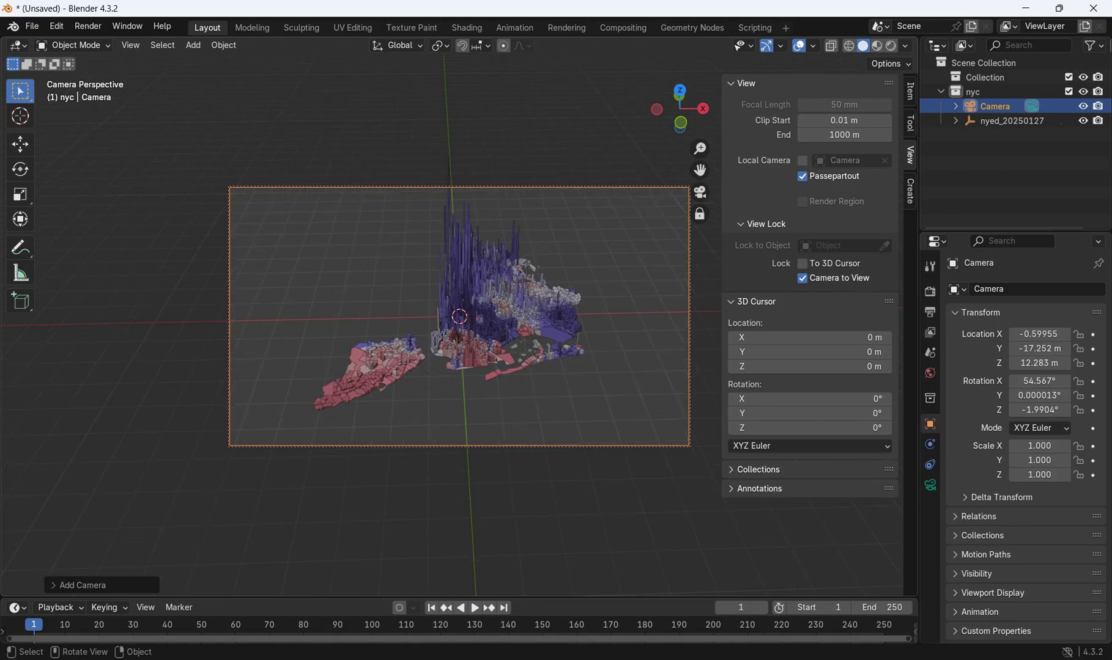
scroll(459, 316, down, 2)
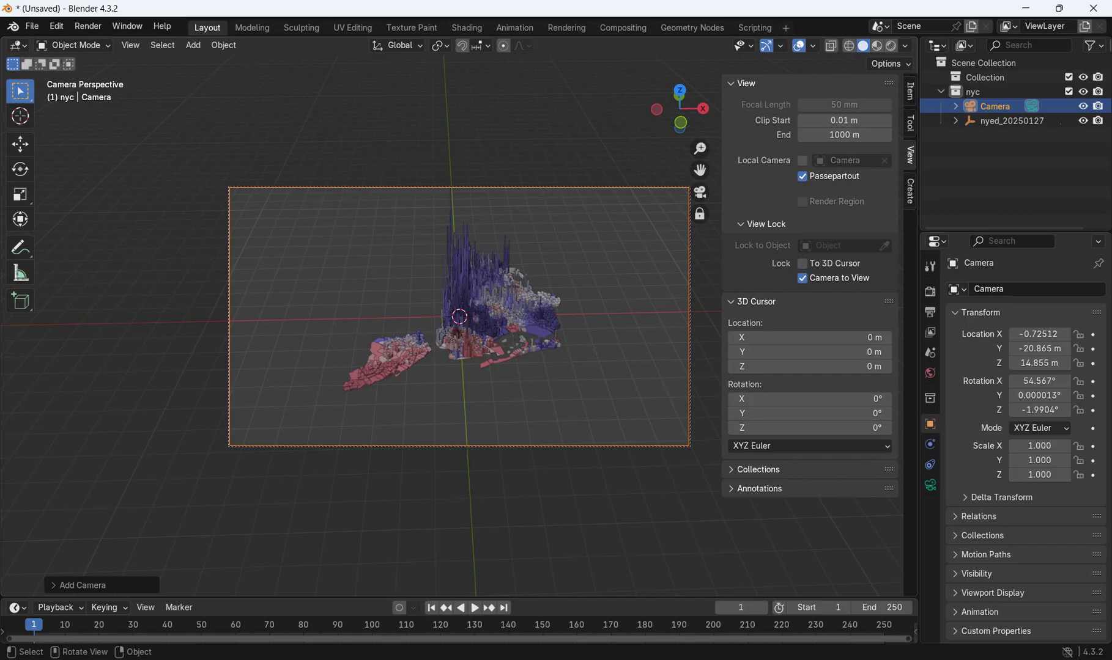
scroll(459, 316, down, 1)
scroll(459, 316, up, 2)
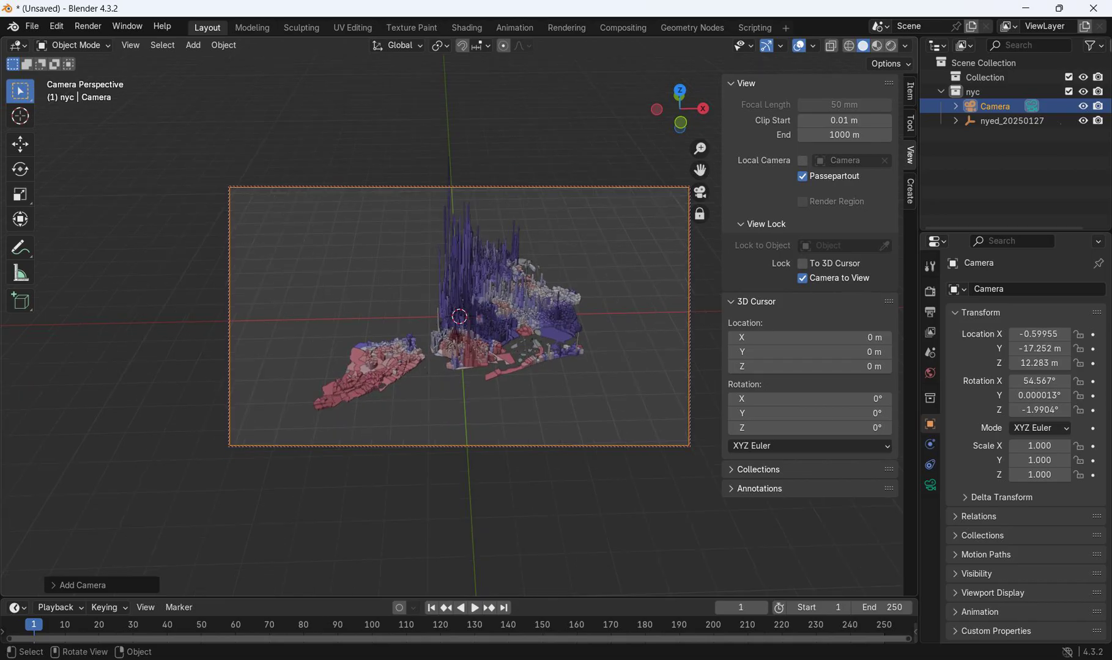
scroll(458, 316, up, 1)
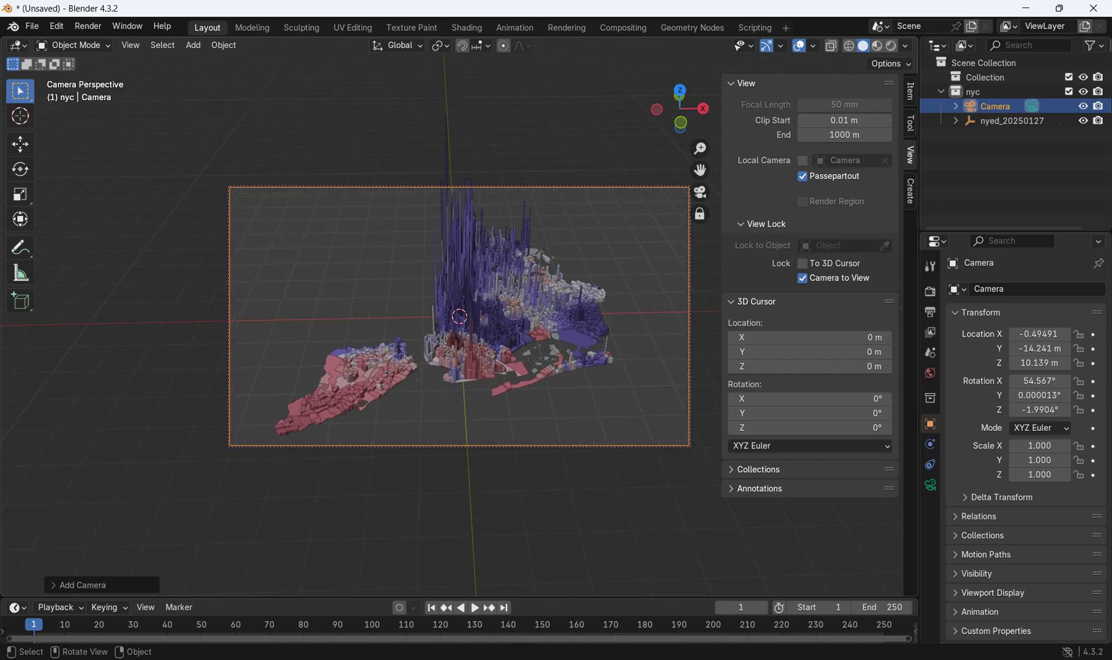
scroll(459, 316, up, 1)
scroll(458, 316, down, 2)
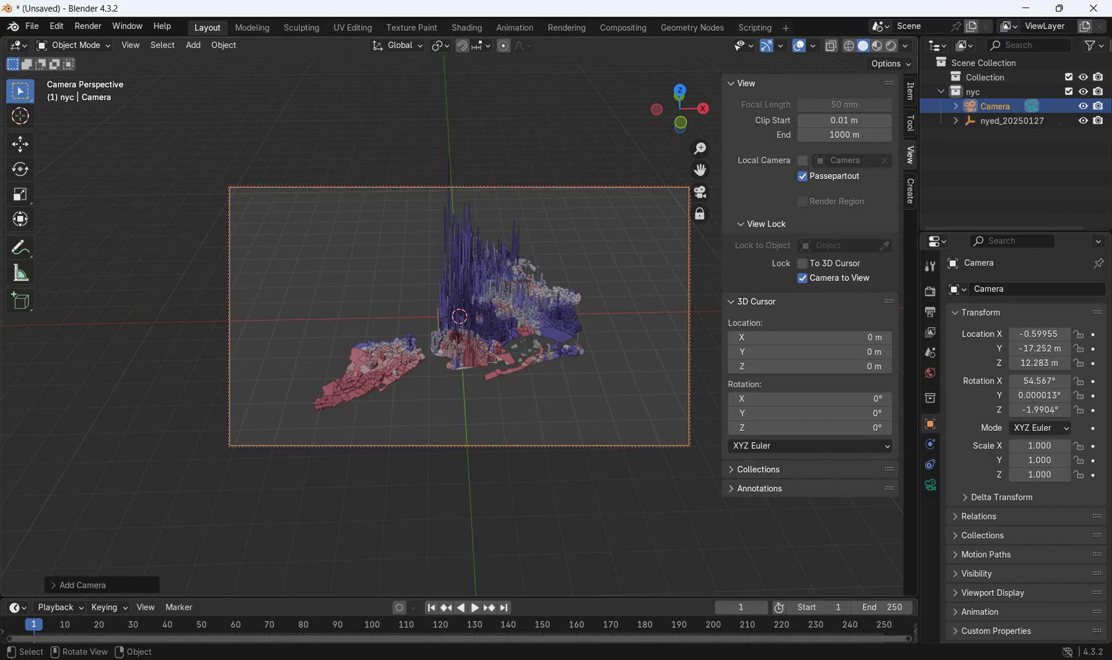
key(r)
key(r)
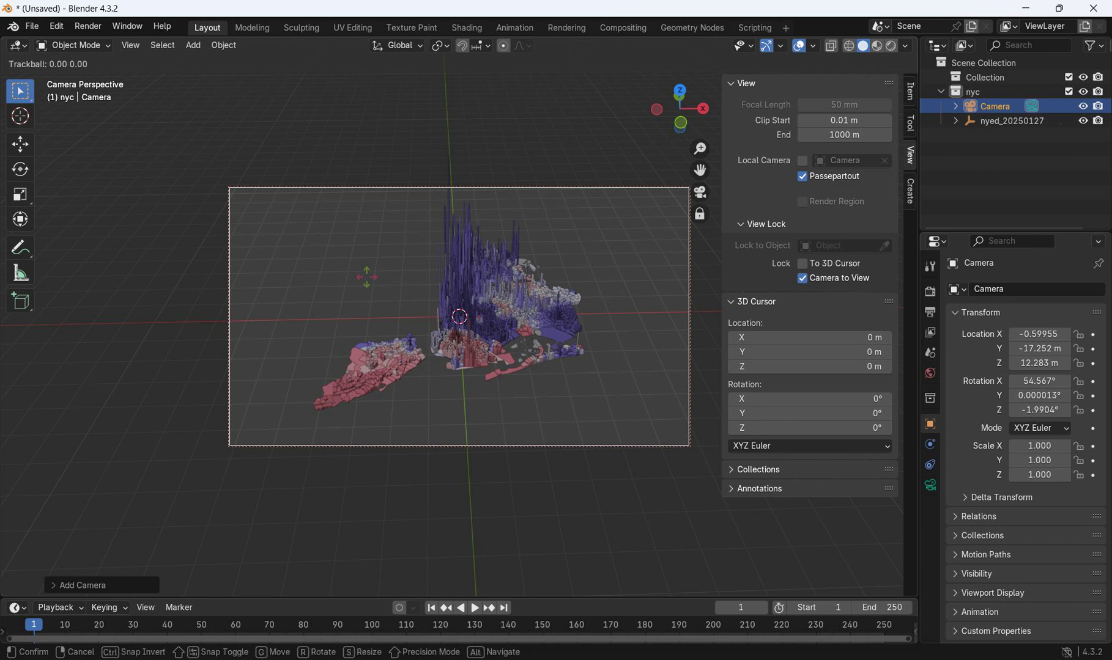
key(Escape)
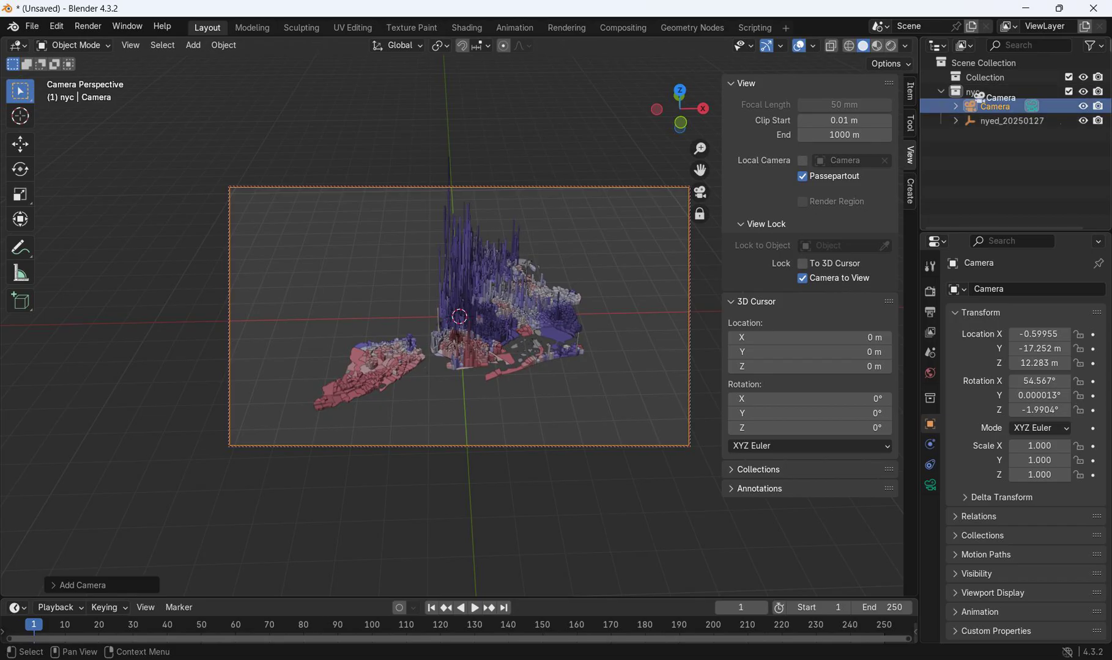
Step: Try to move the camera from nyc into Collection, and delete the camera
drag(994, 106, 963, 78)
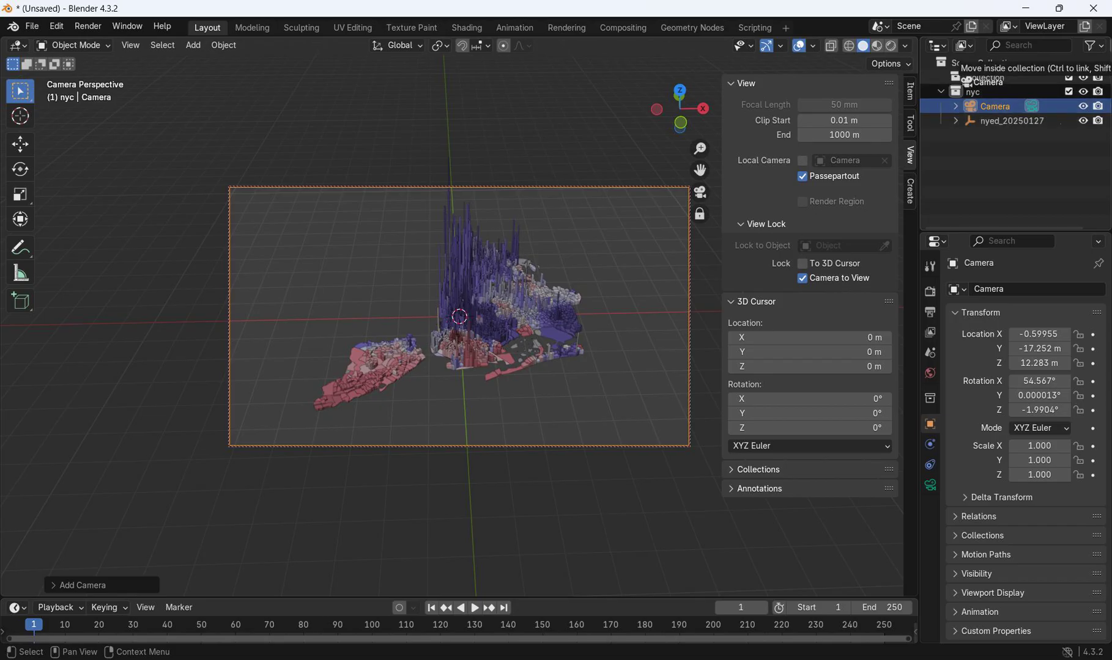
drag(959, 88, 960, 90)
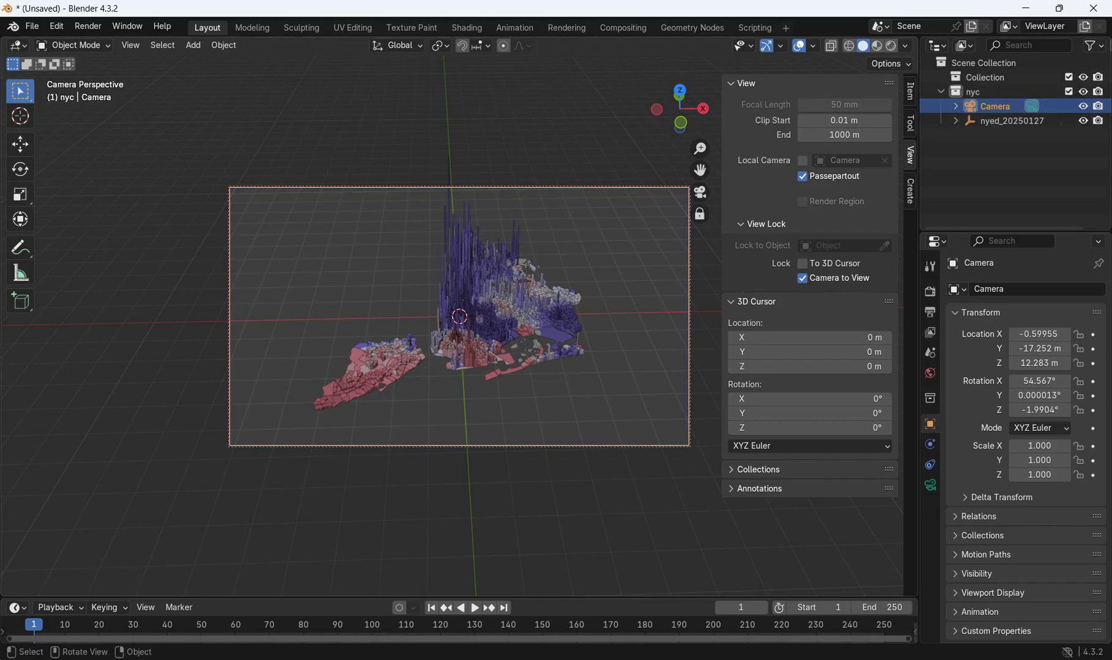
right_click(972, 198)
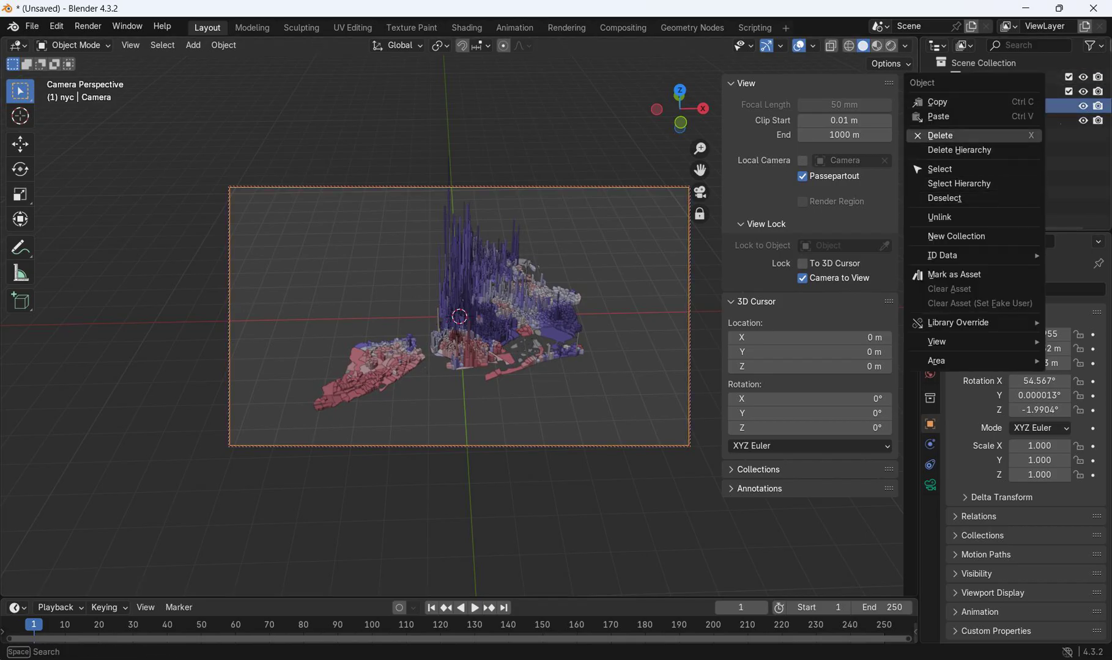
click(942, 136)
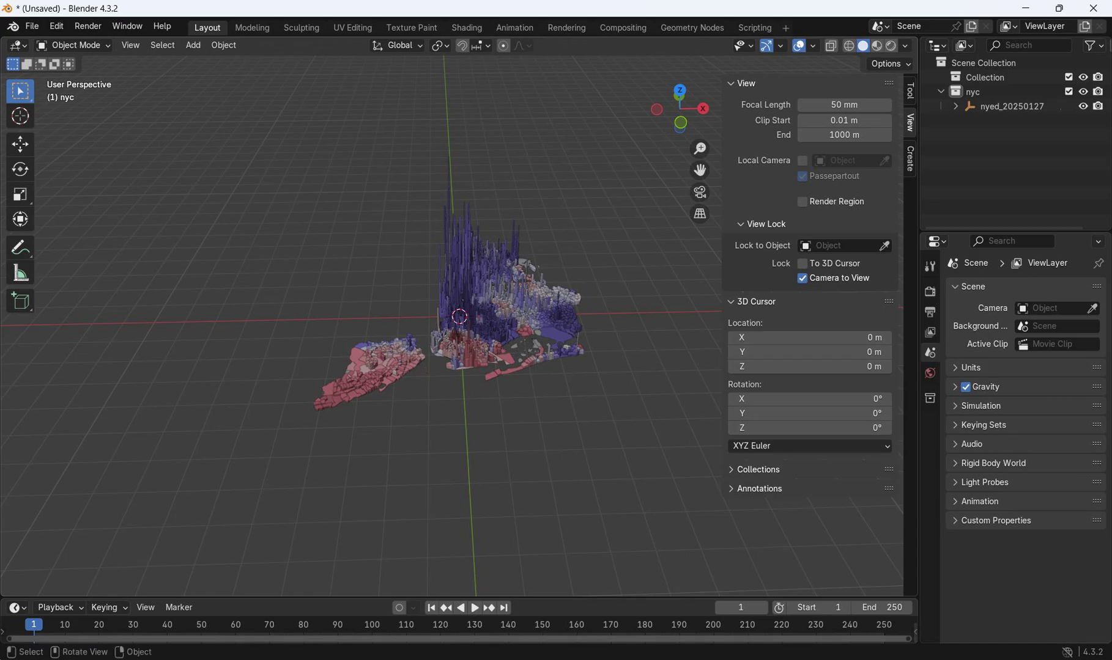
Step: Add another camera to the nyc collection and delete it again
key(shift+a)
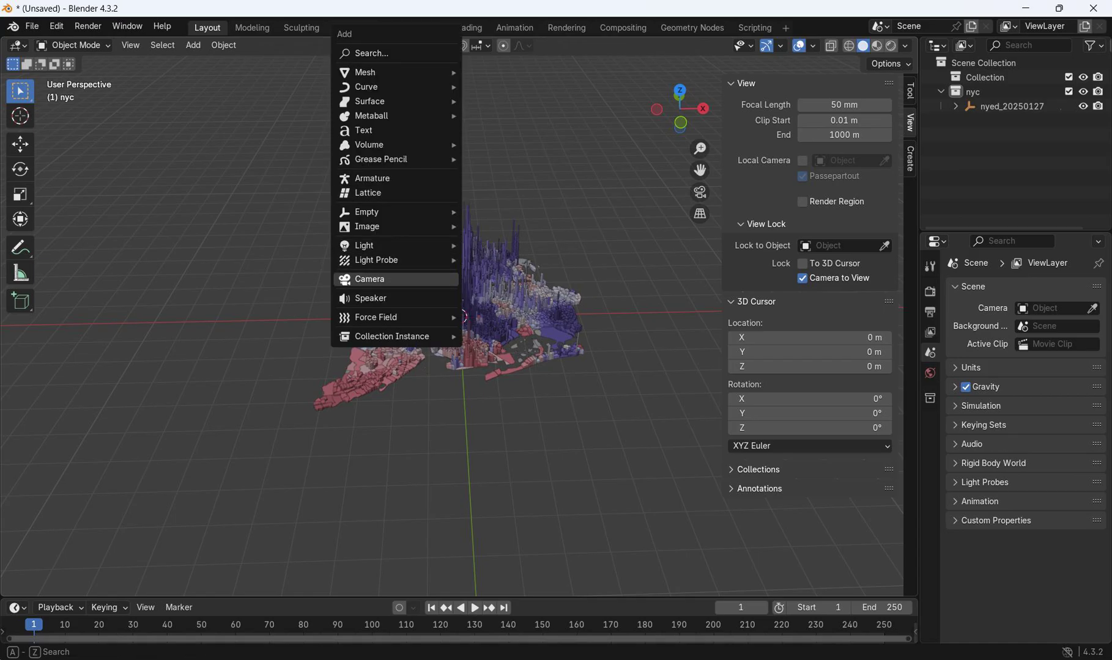
key(Return)
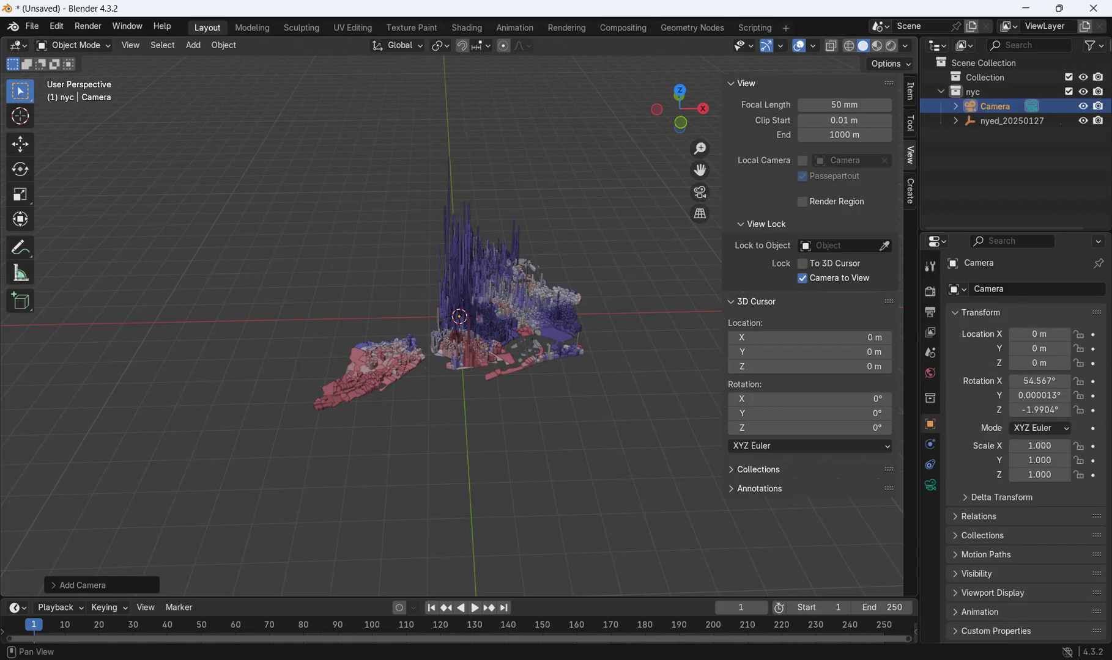
key(Delete)
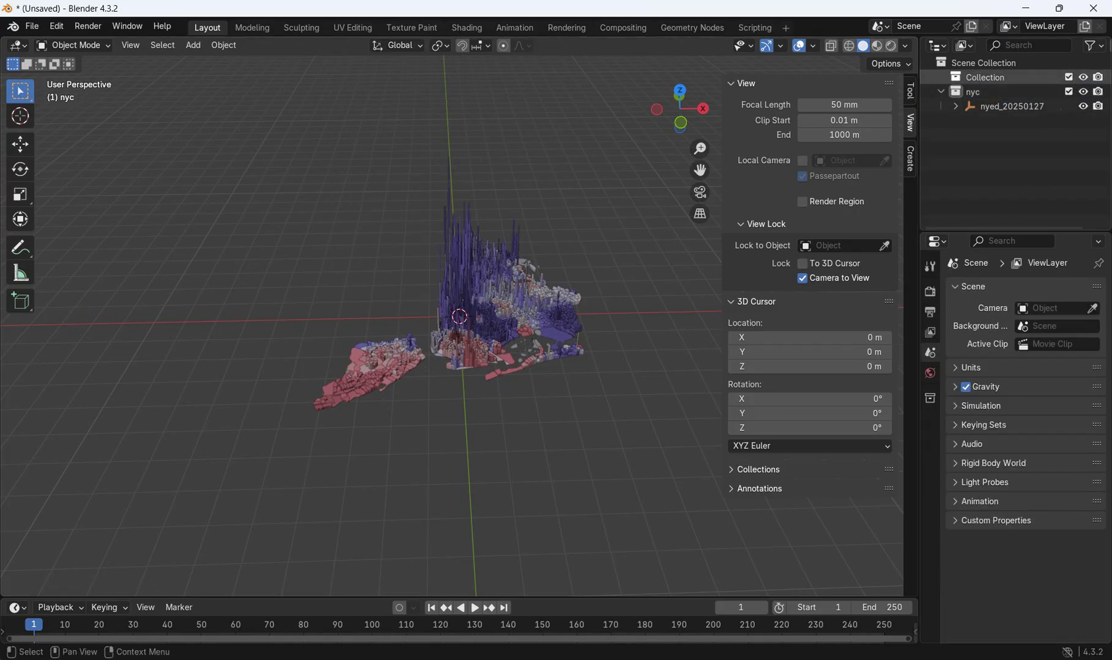
Step: Make Collection the active collection and add a new camera to it
click(985, 78)
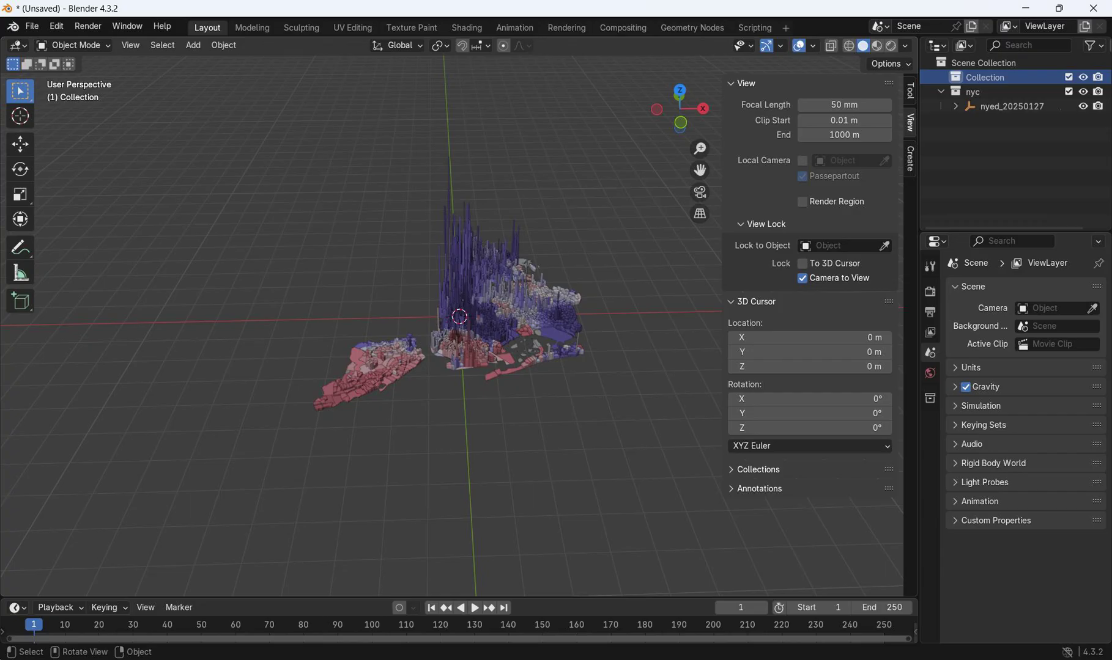
key(shift+a)
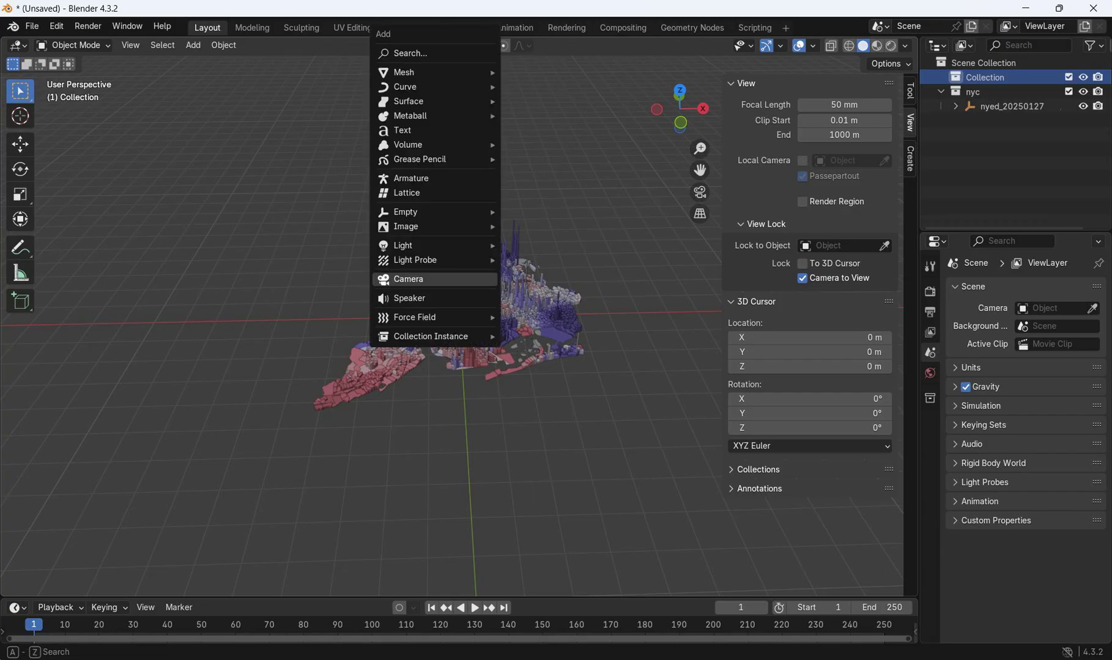
key(Return)
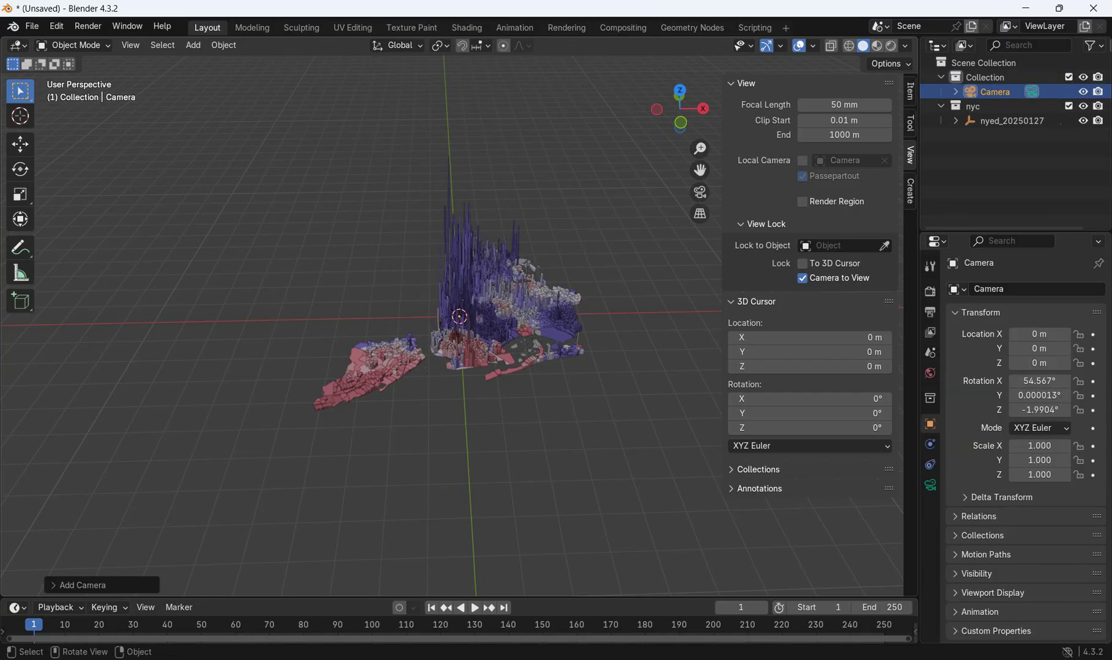
Step: Move the camera back to about X -0.6 m, Y -17.25 m, Z 12.28 m to frame the whole map, and leave the camera view
key(KP_0)
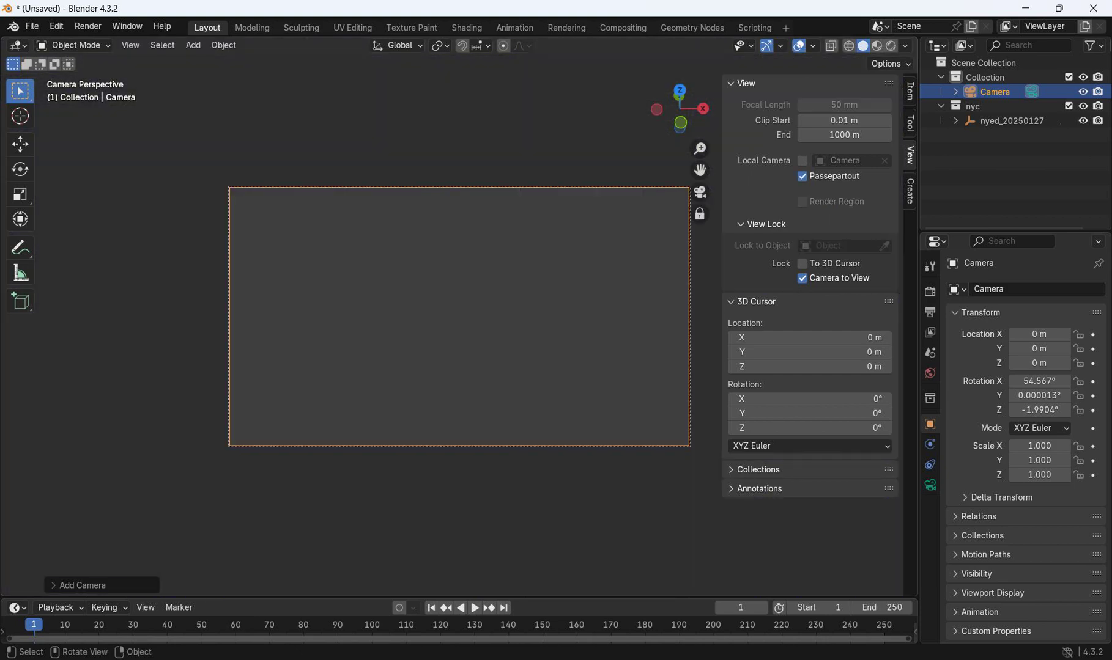
scroll(459, 317, down, 12)
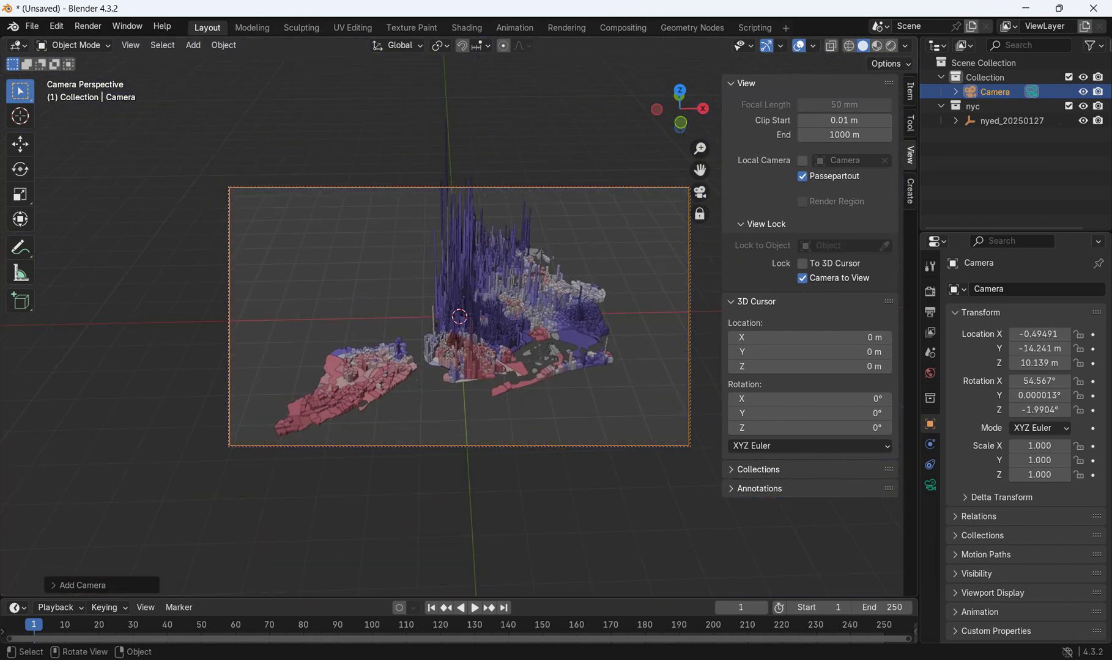
scroll(460, 317, down, 2)
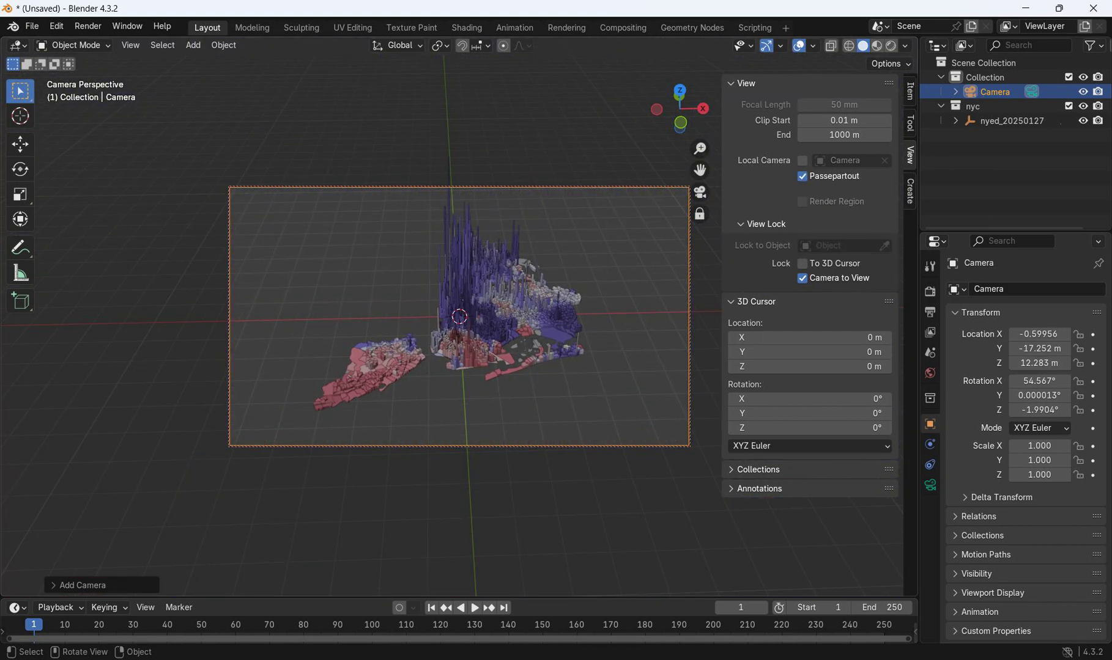
key(KP_0)
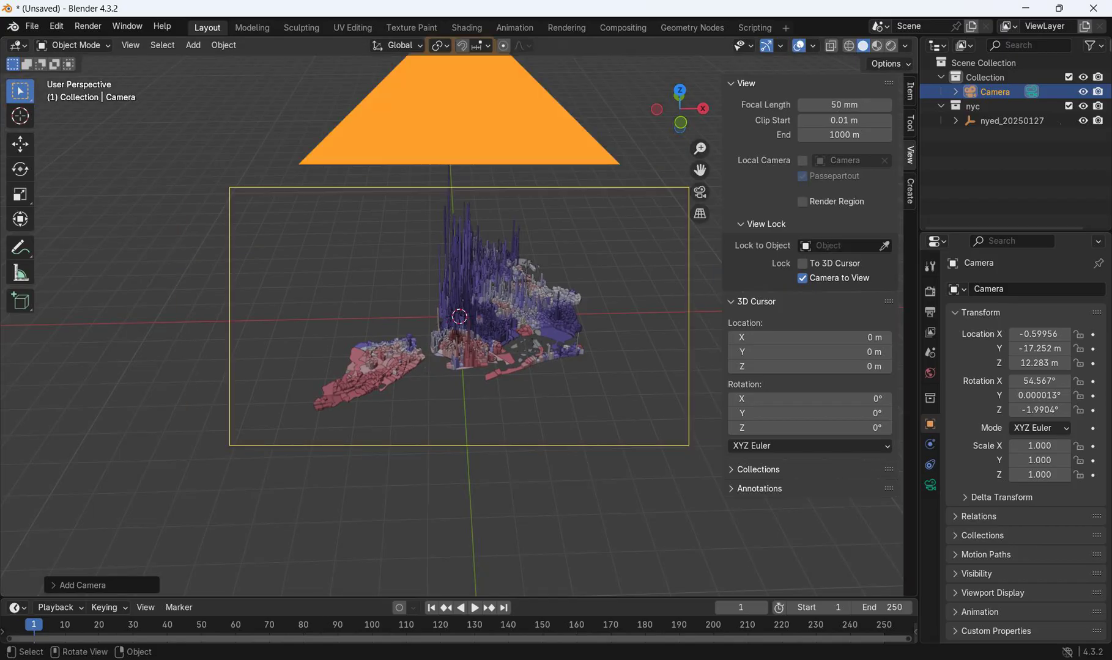
Step: Select the objects in the nyc collection, scale the whole map down uniformly, and switch to the camera view
click(973, 107)
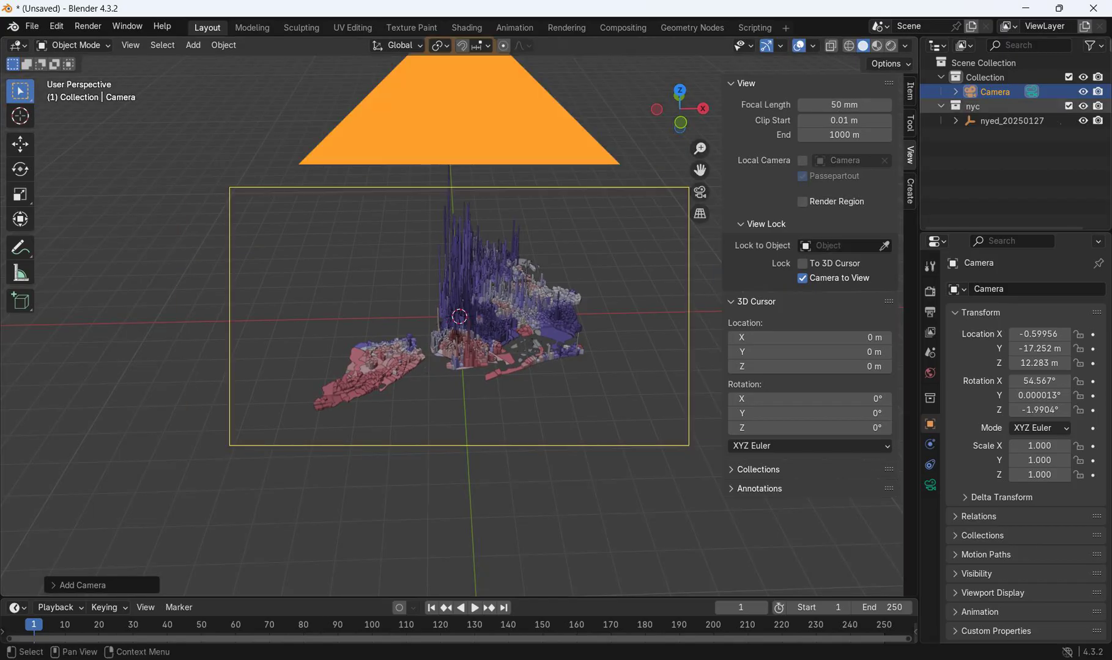
right_click(972, 106)
click(883, 164)
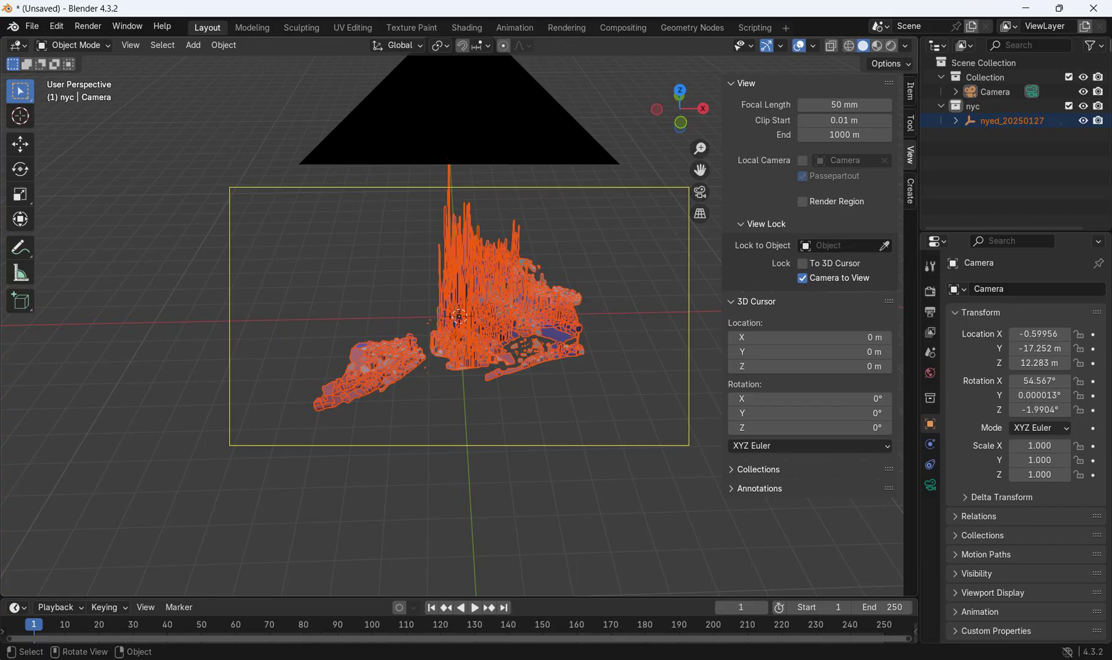
key(s)
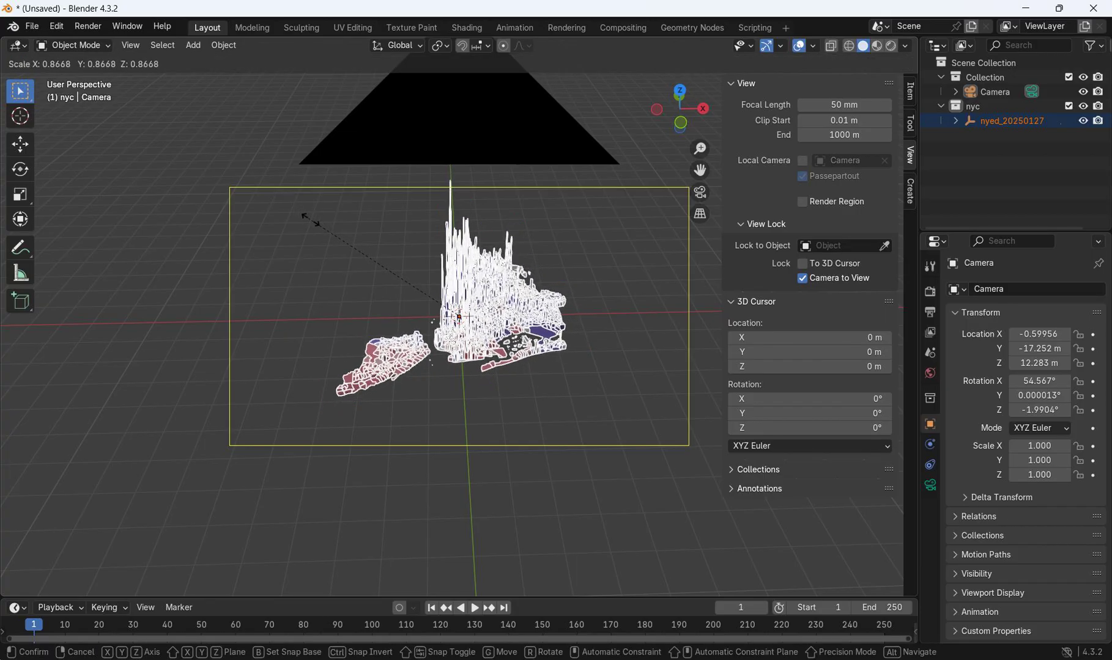
click(313, 223)
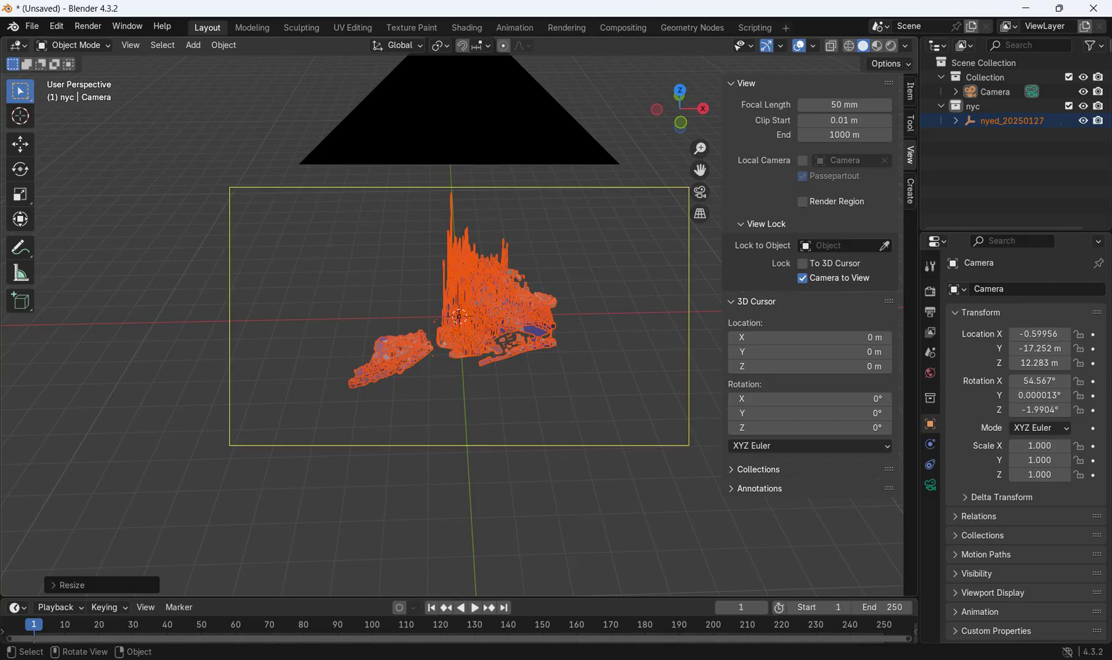
key(KP_0)
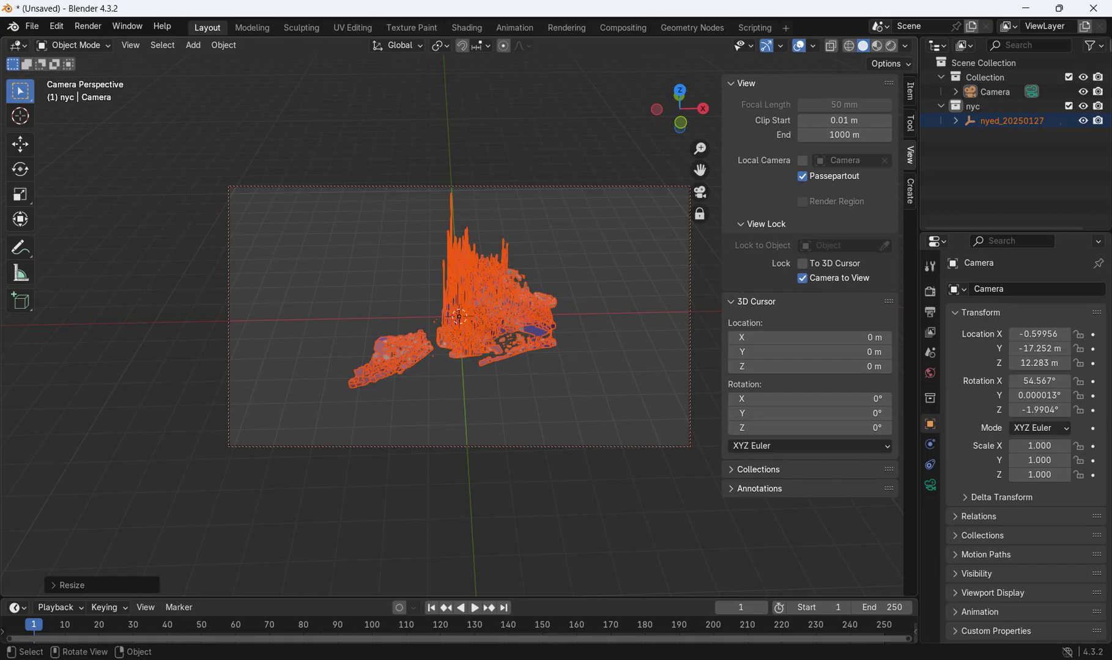
key(r)
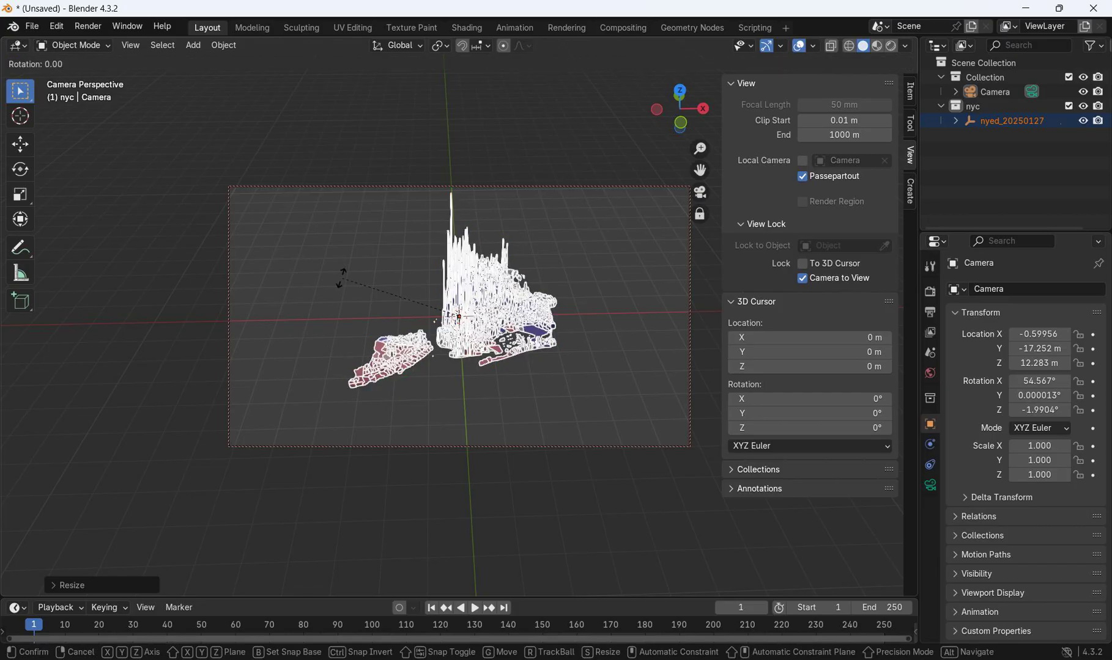
key(z)
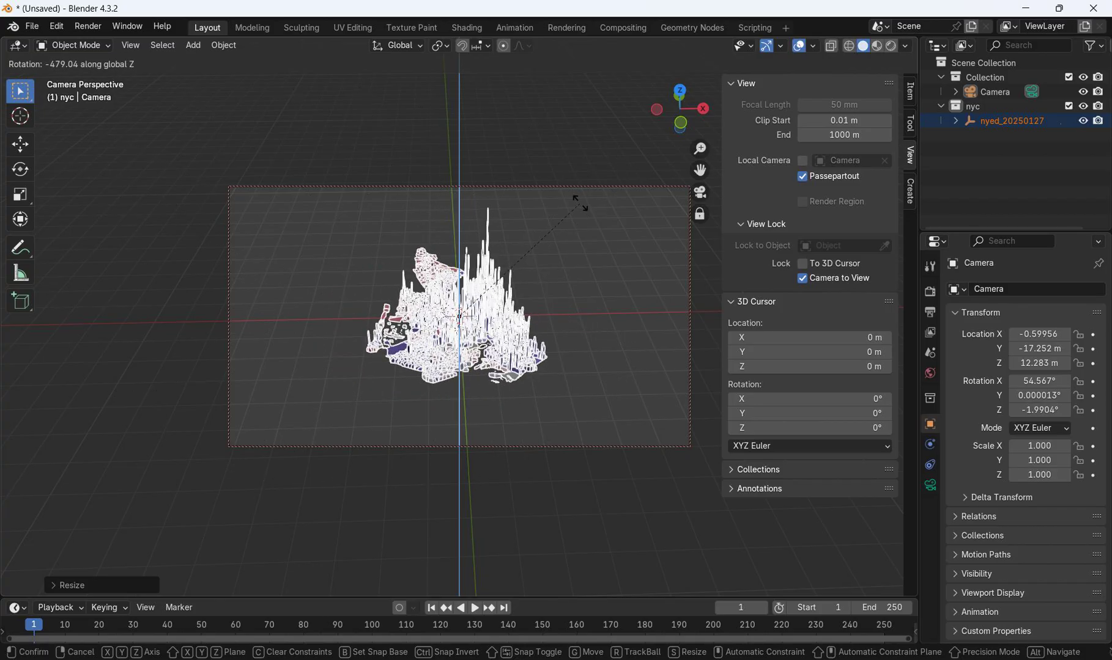
click(573, 177)
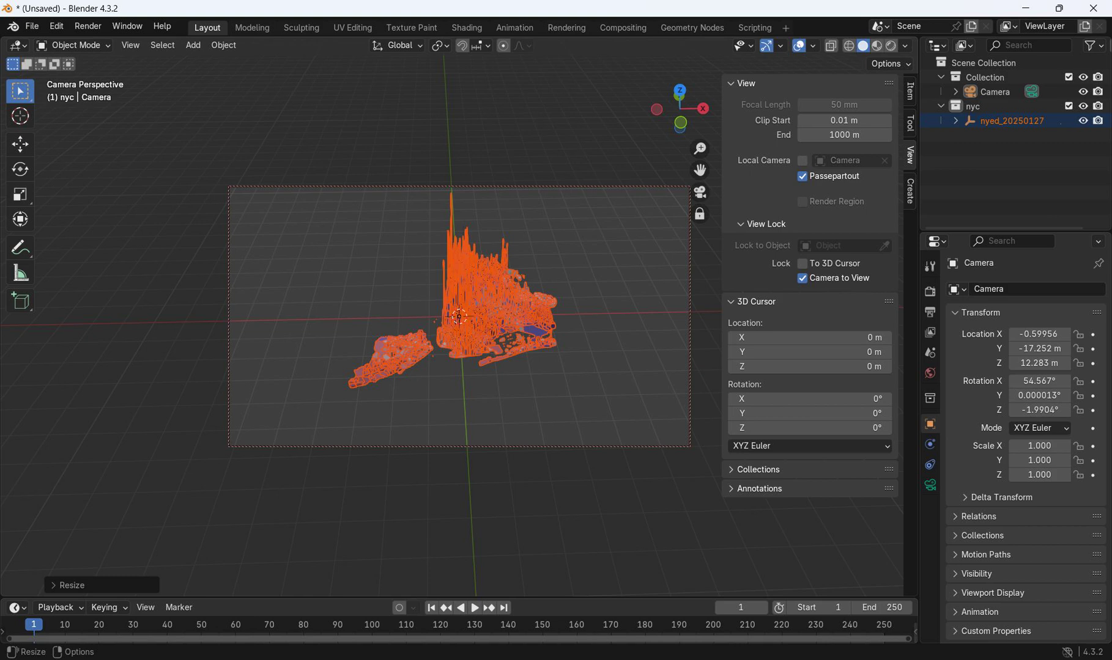
Step: Split the 3D viewport horizontally, make the new lower area an enlarged Timeline, and enable auto keying
right_click(535, 597)
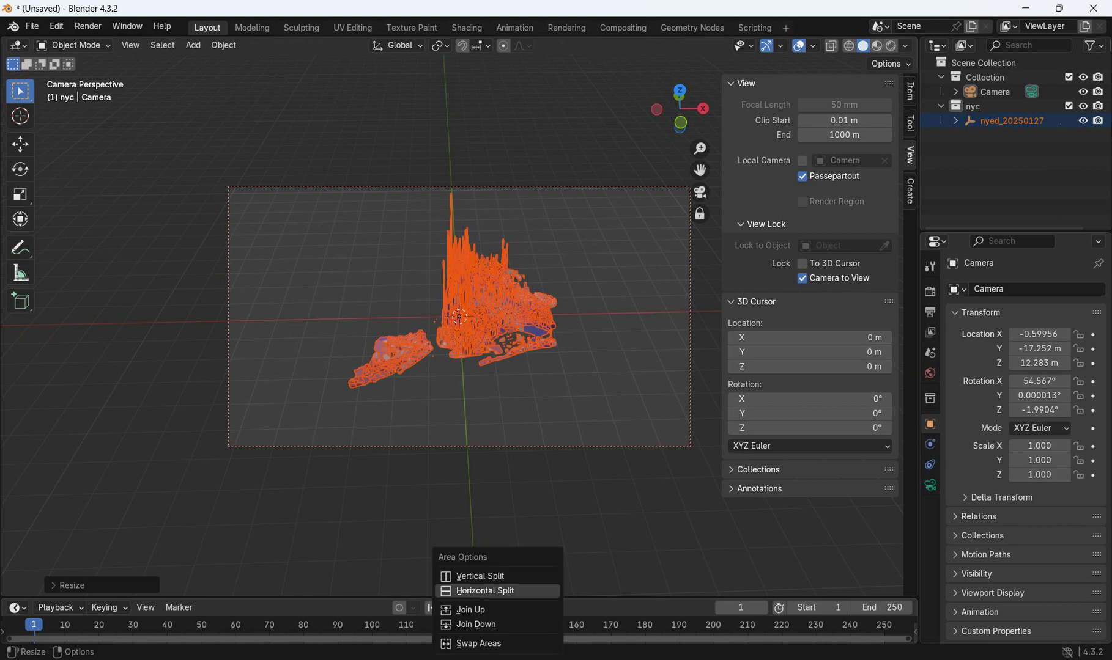
click(485, 590)
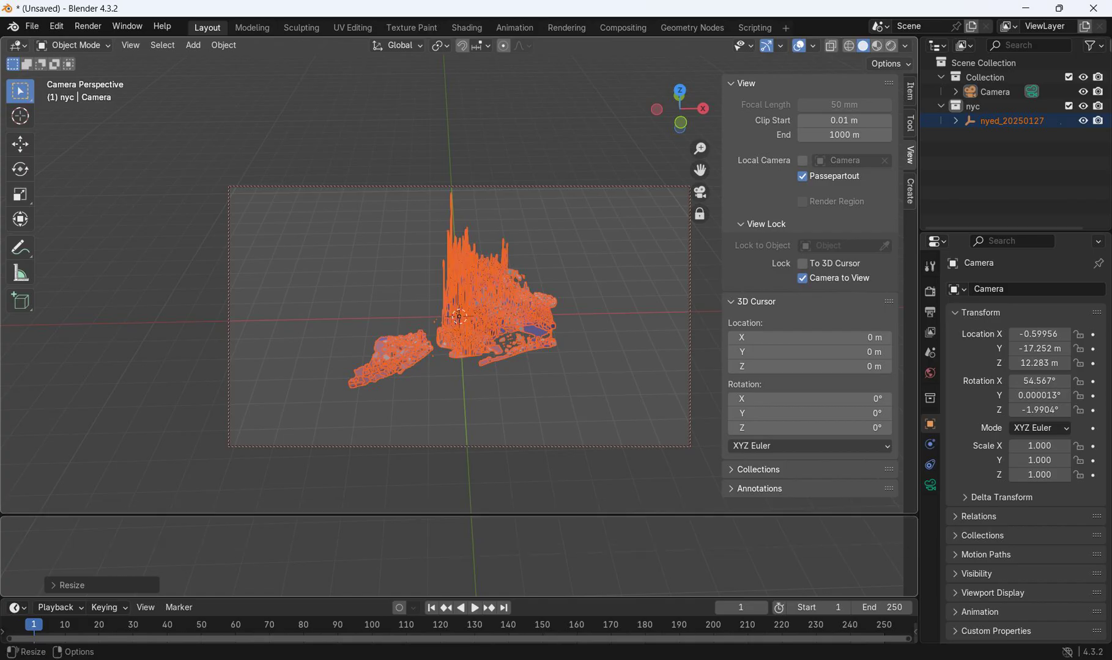
click(489, 519)
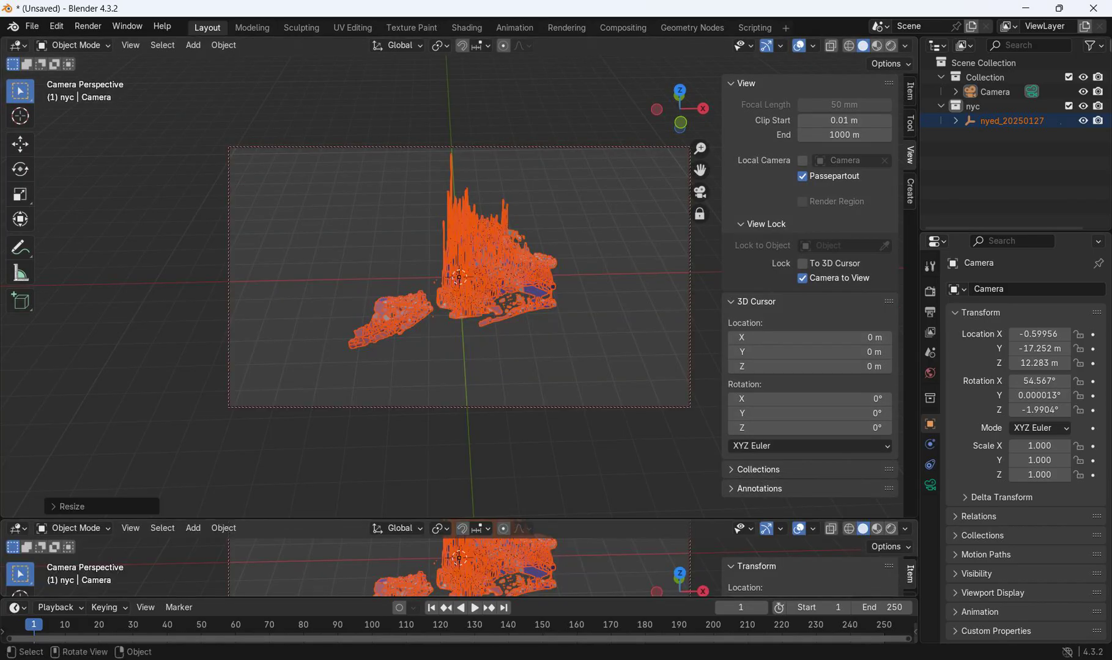
drag(489, 519, 489, 486)
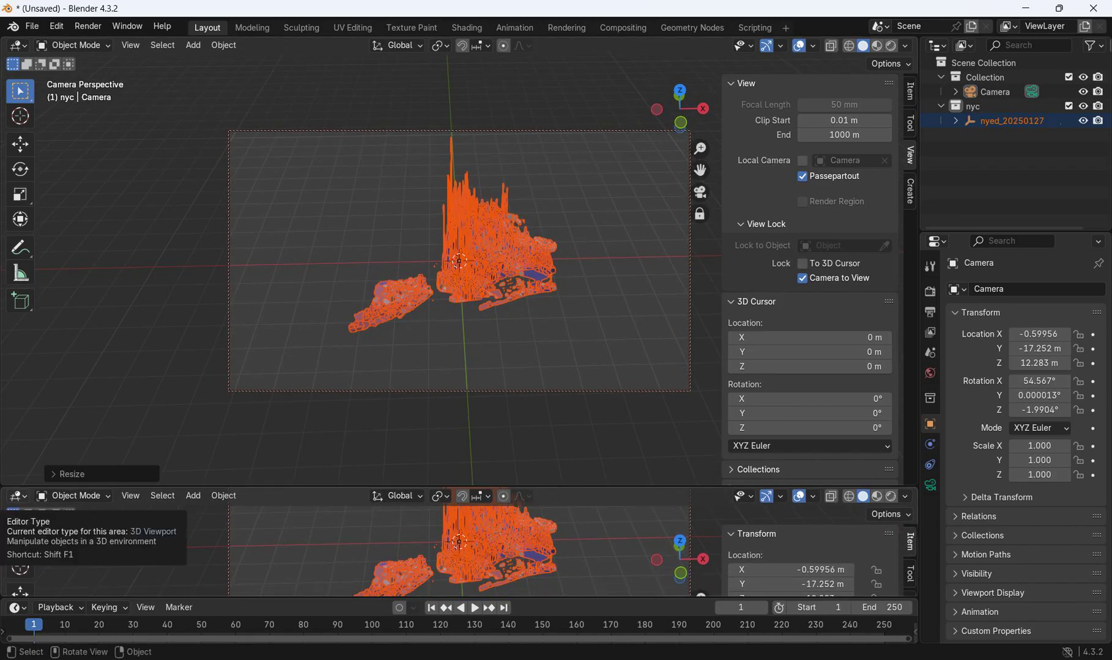
click(18, 496)
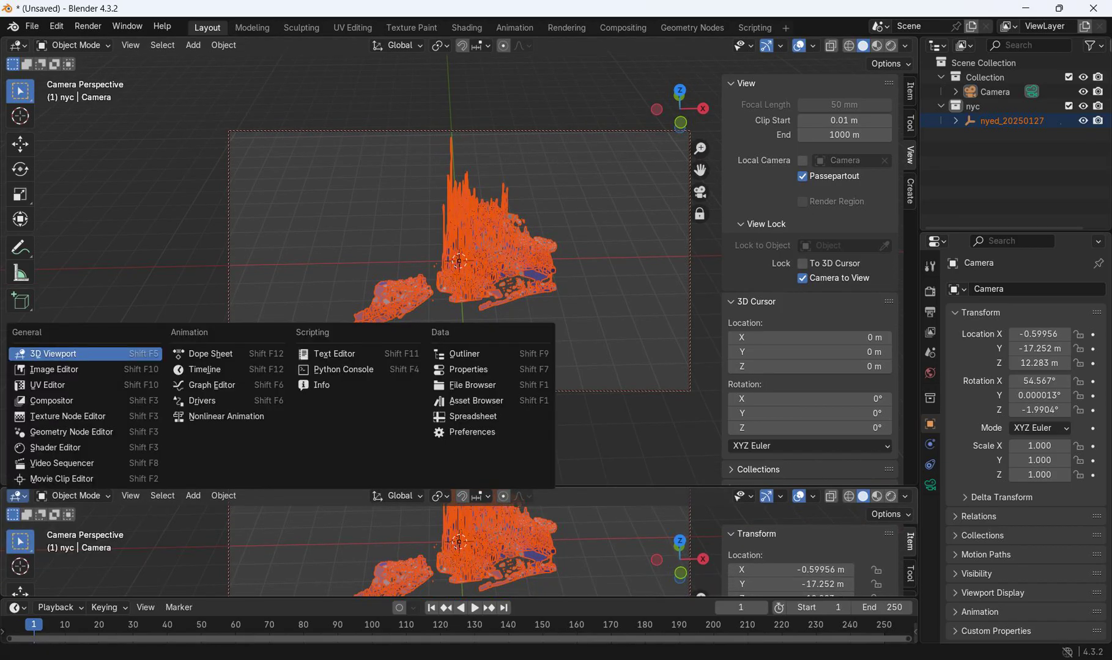
click(204, 369)
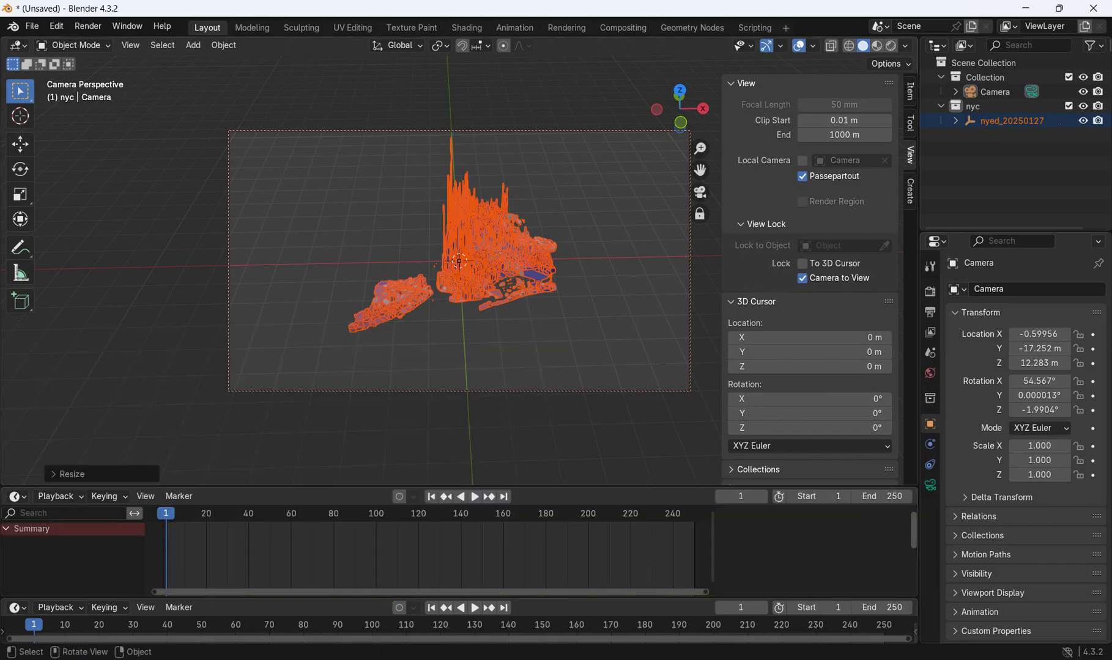
drag(795, 487, 795, 450)
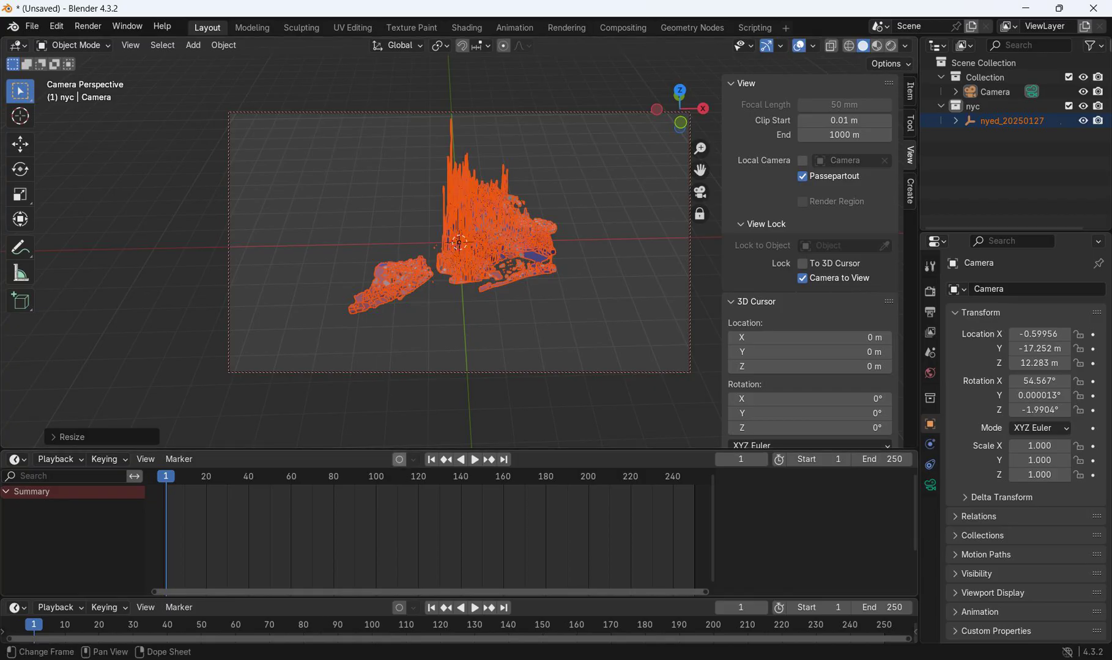
click(399, 460)
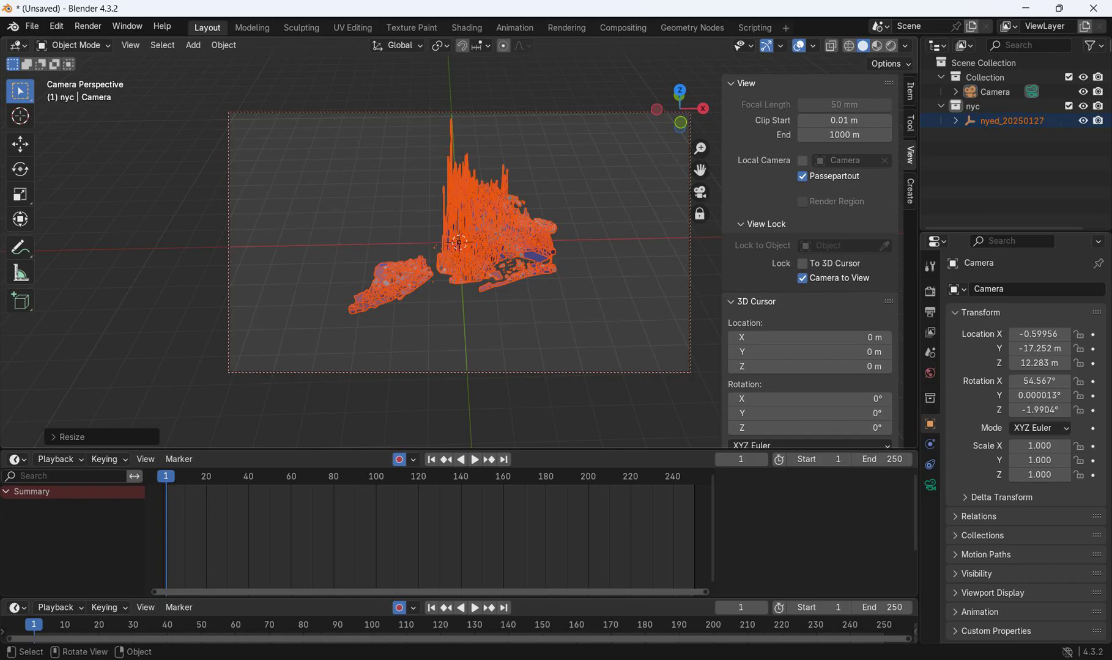
key(r)
key(z)
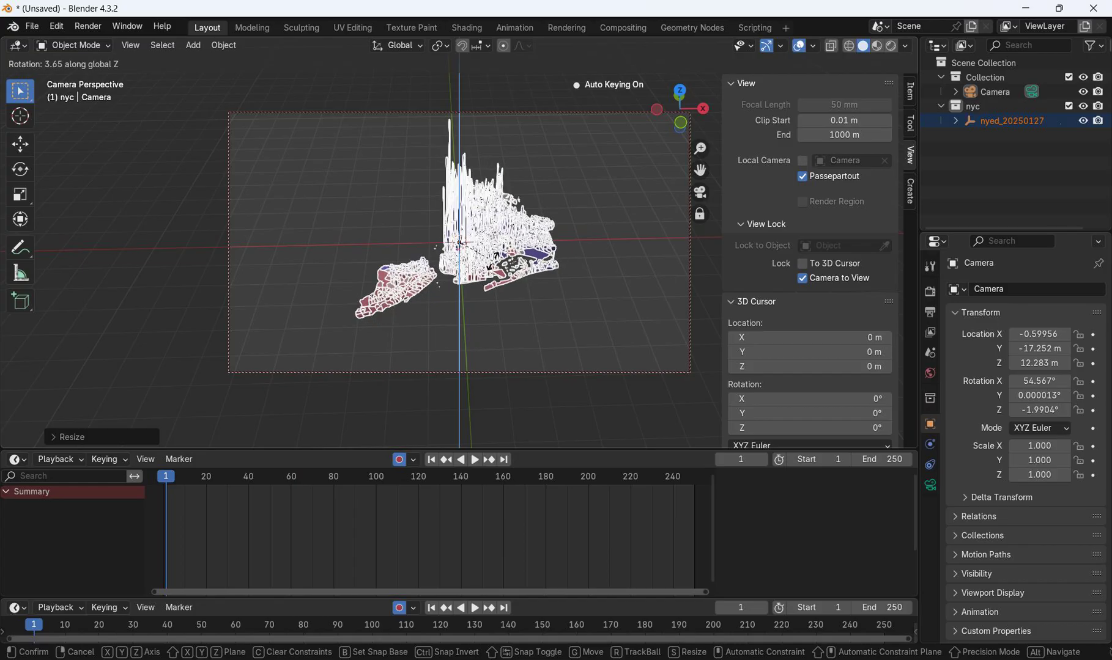
click(493, 259)
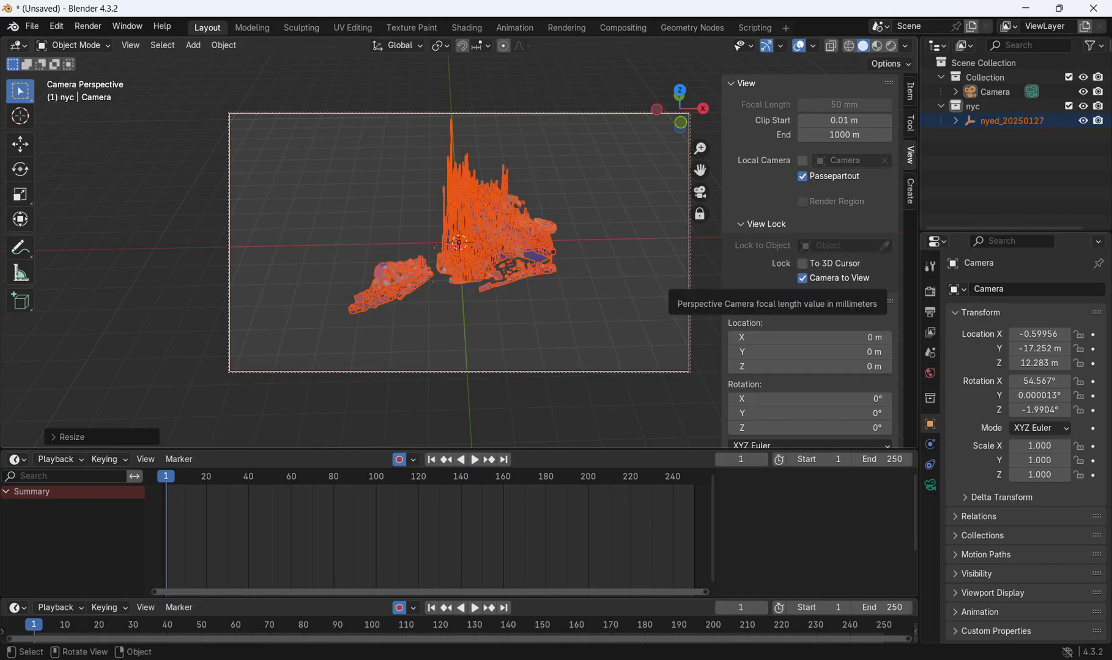
Step: Adjust the locked camera at frame 1 to about X 0.006 m, Y -17.12 m, Z 12.48 m, with X rotation about 53.9°
key(KP_0)
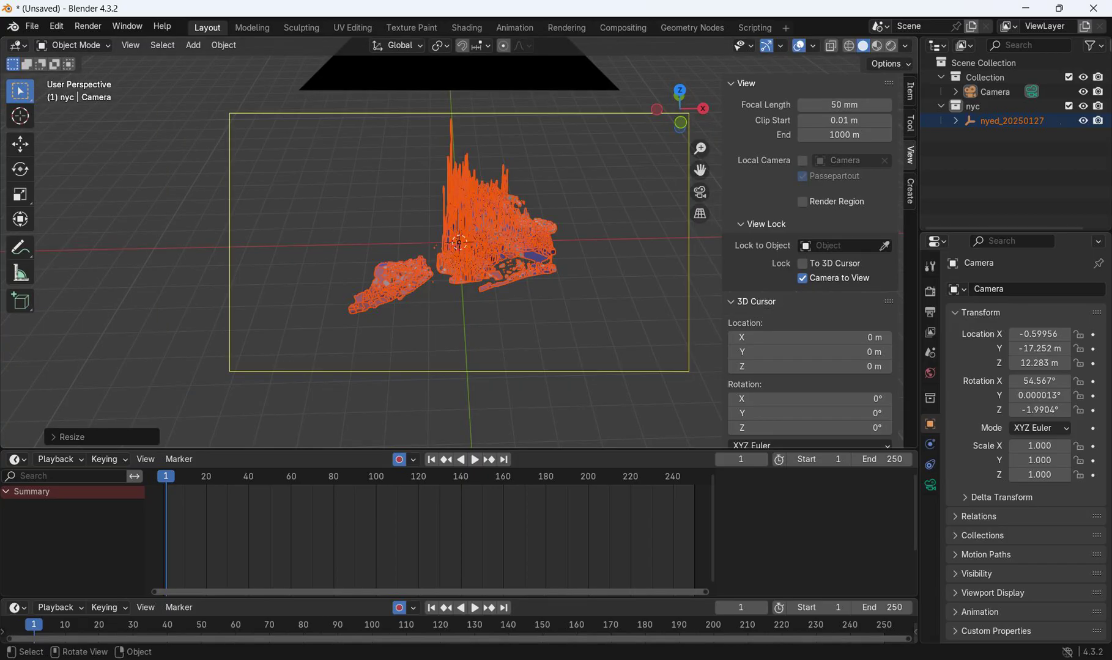
middle_drag(459, 245, 456, 248)
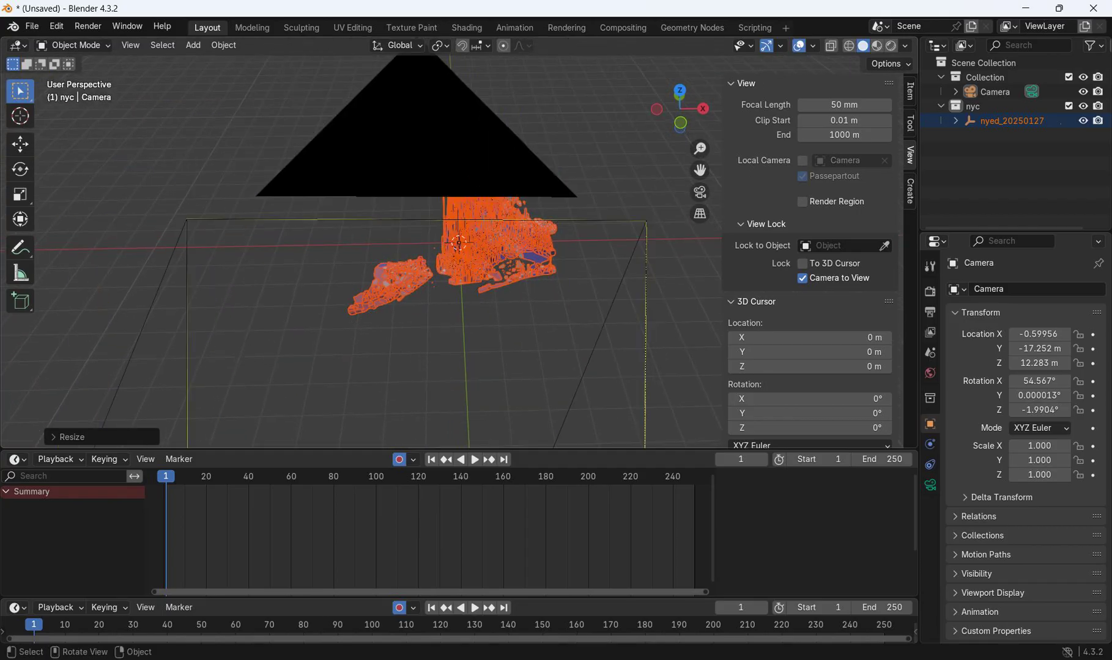
key(KP_0)
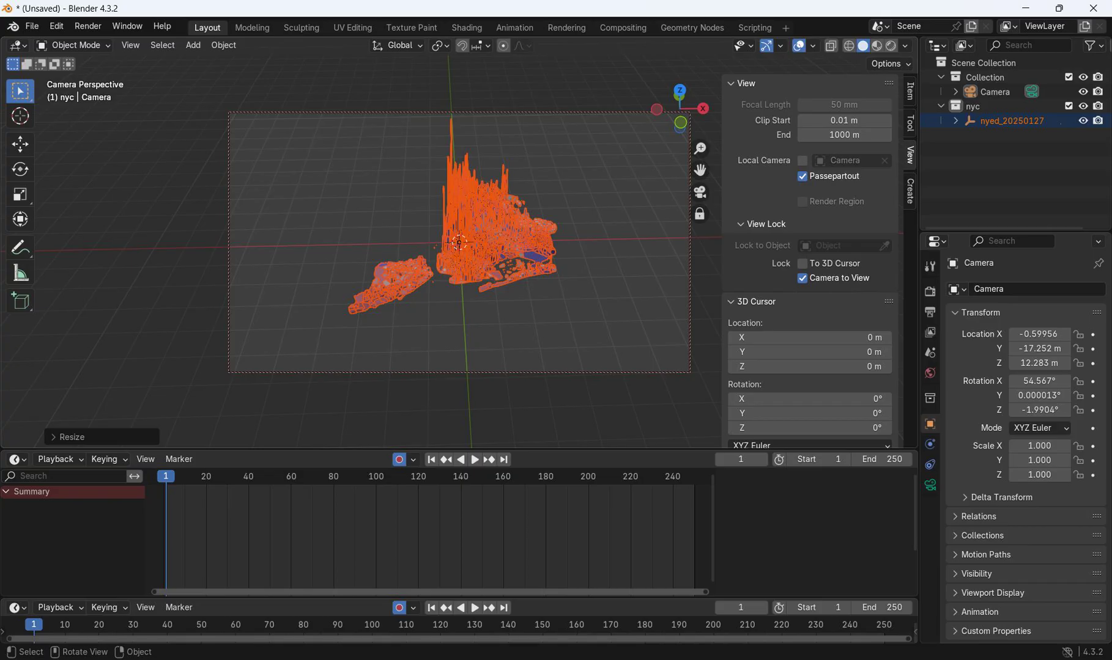
click(803, 279)
click(802, 278)
middle_drag(458, 245, 456, 246)
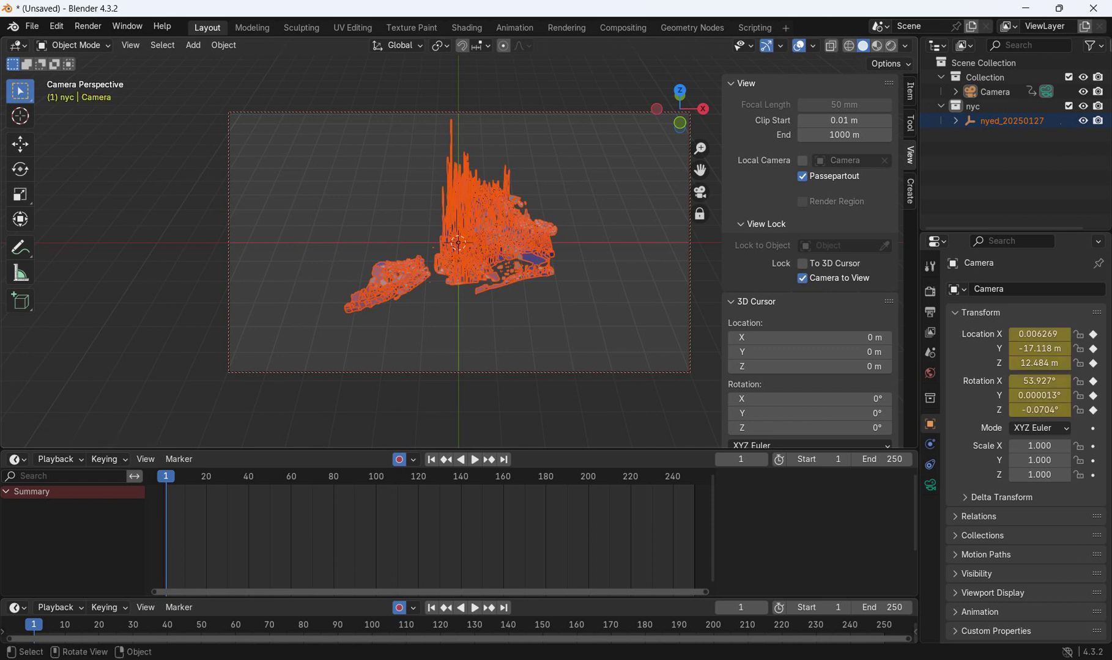
Step: Try keyframing a 180° rotation of the map about the global Z axis at frame 30, and delete that keyframe
key(space)
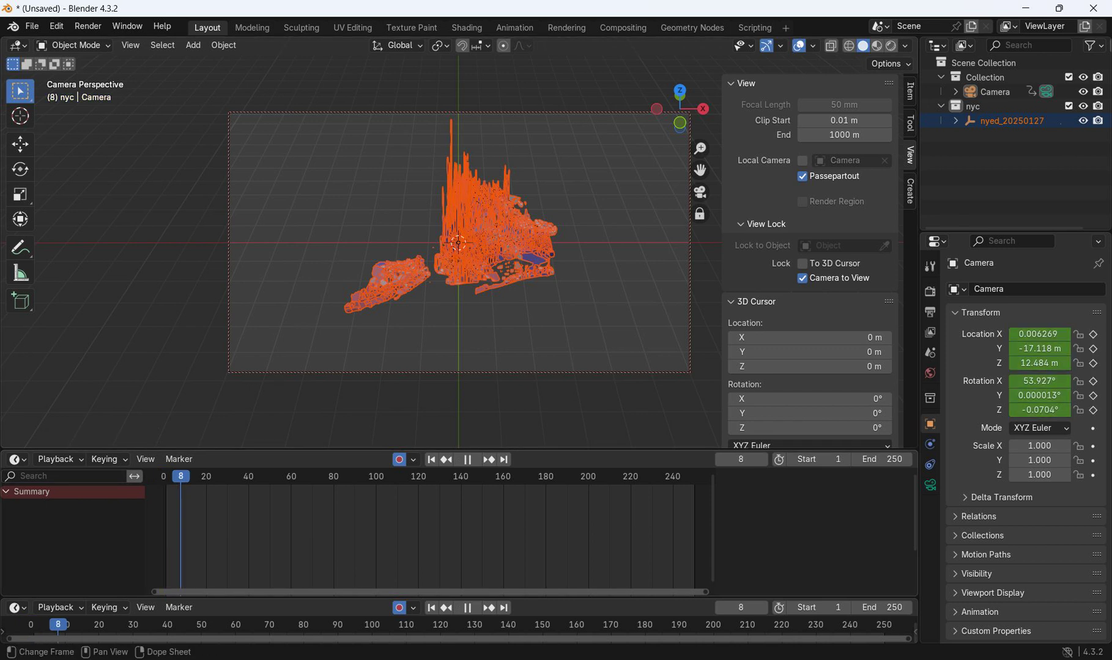
key(space)
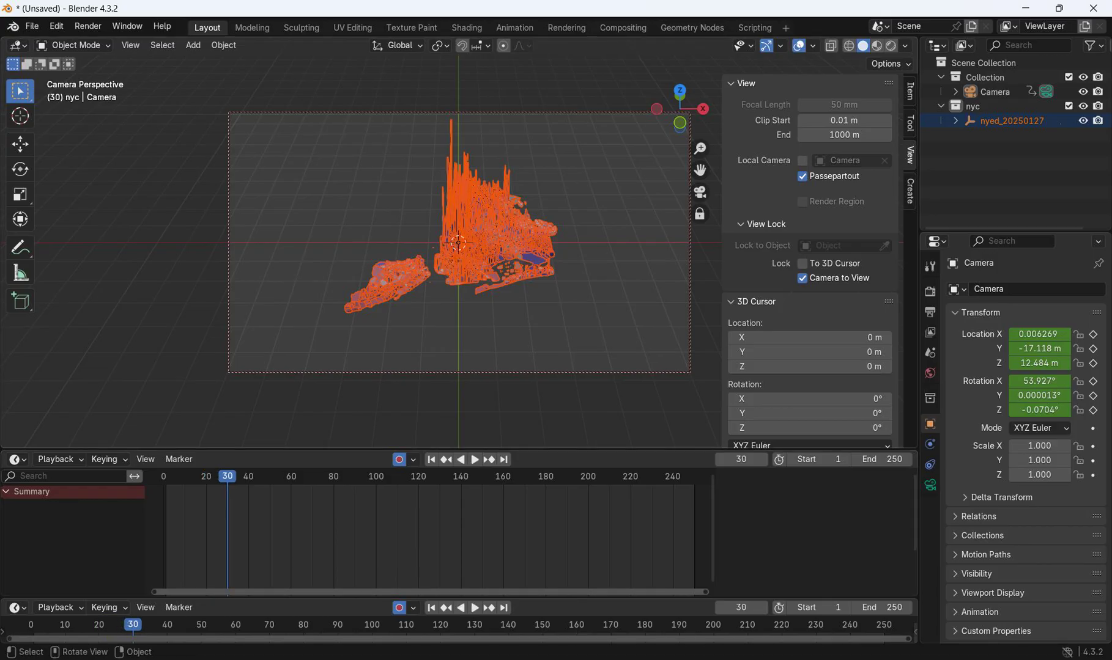
text(rz180)
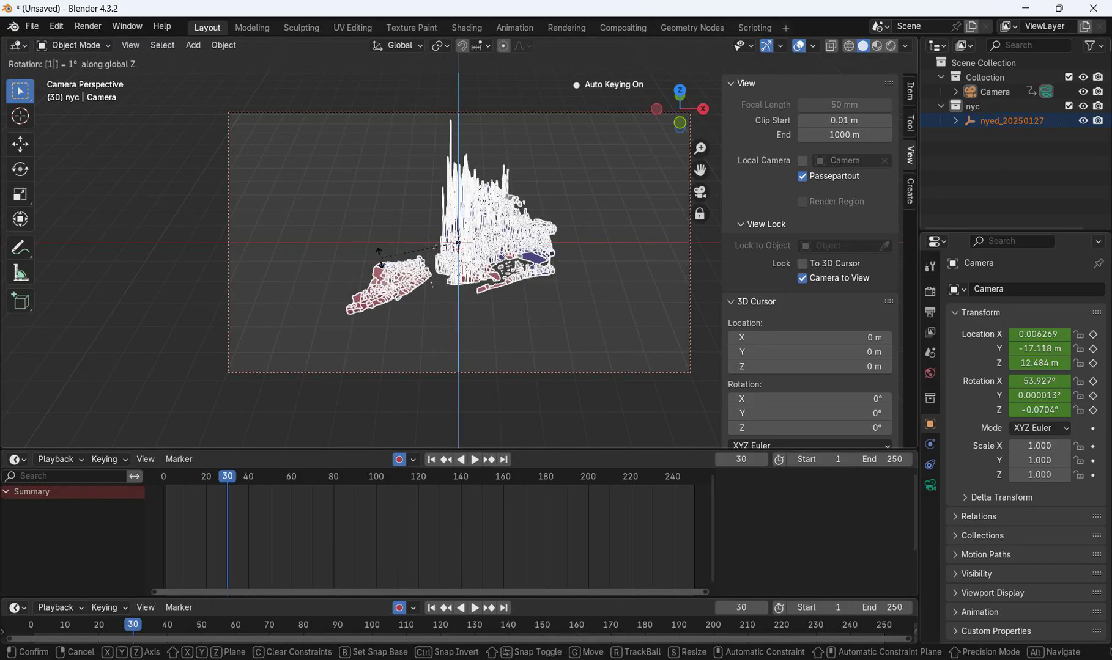
key(Return)
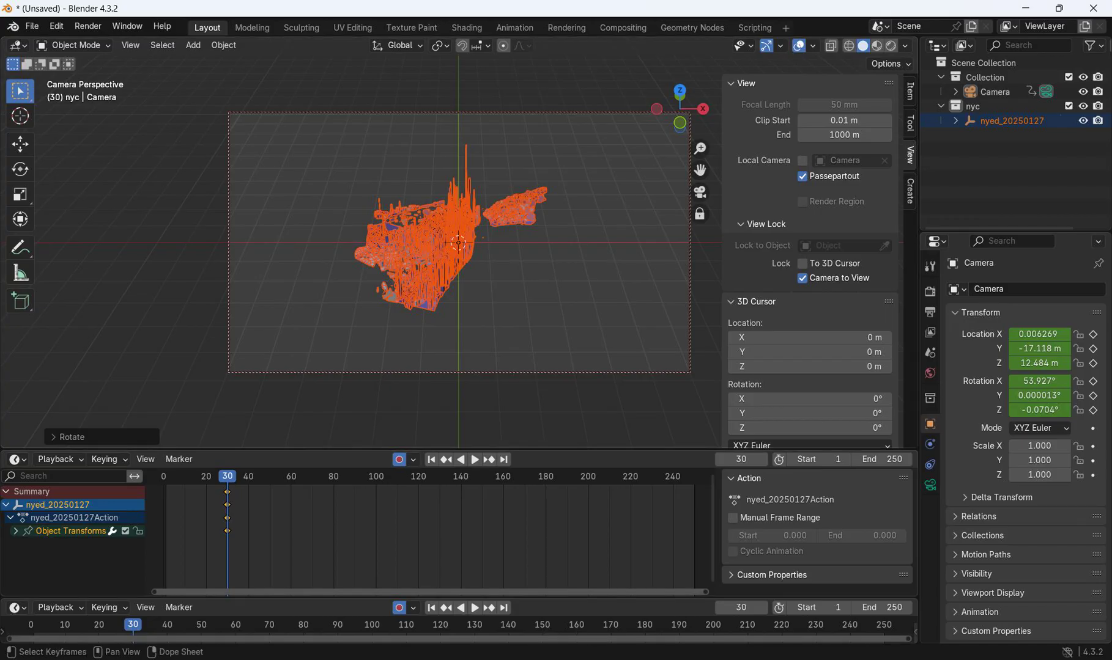
click(228, 493)
right_click(228, 493)
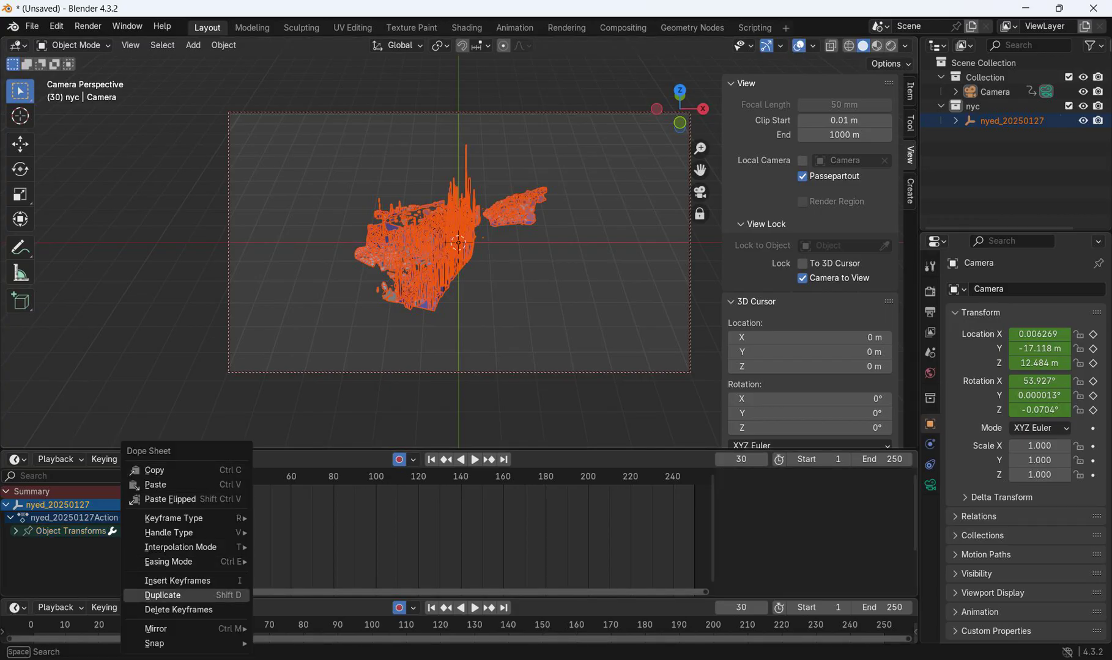
click(179, 610)
Step: Return to frame 1 and keyframe the map with a 180° rotation about the global Z axis
drag(132, 624, 33, 625)
key(space)
key(space)
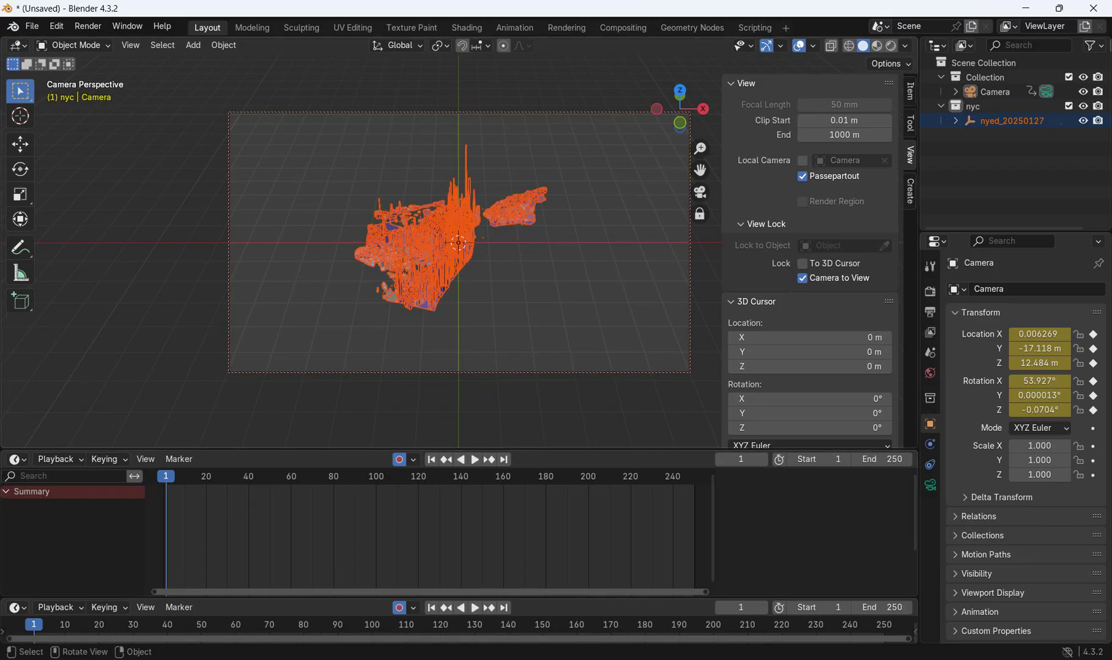
text(rz180)
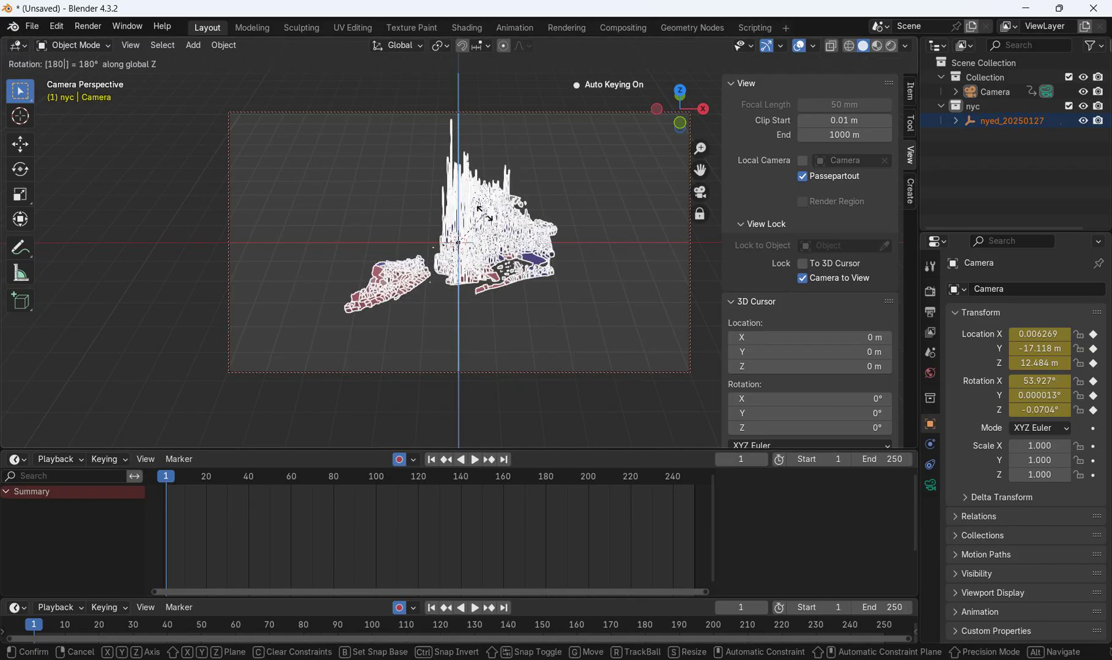
key(Return)
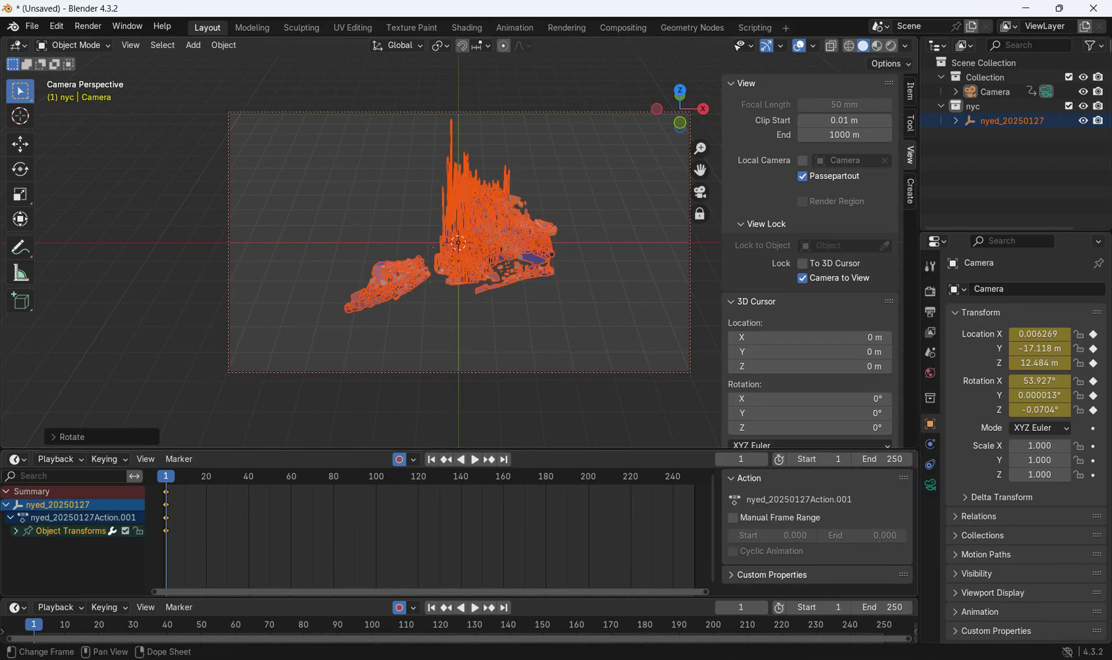
Step: Advance to frame 250, rotate the map 360° about the global Z axis with auto keying, and play the animation
key(space)
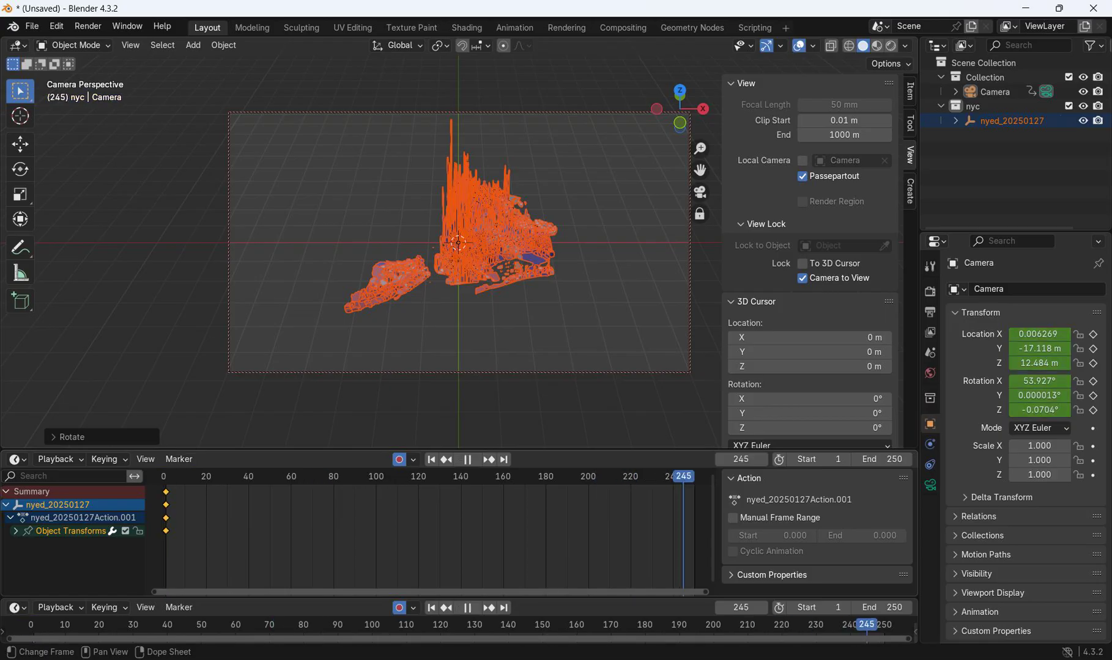
key(space)
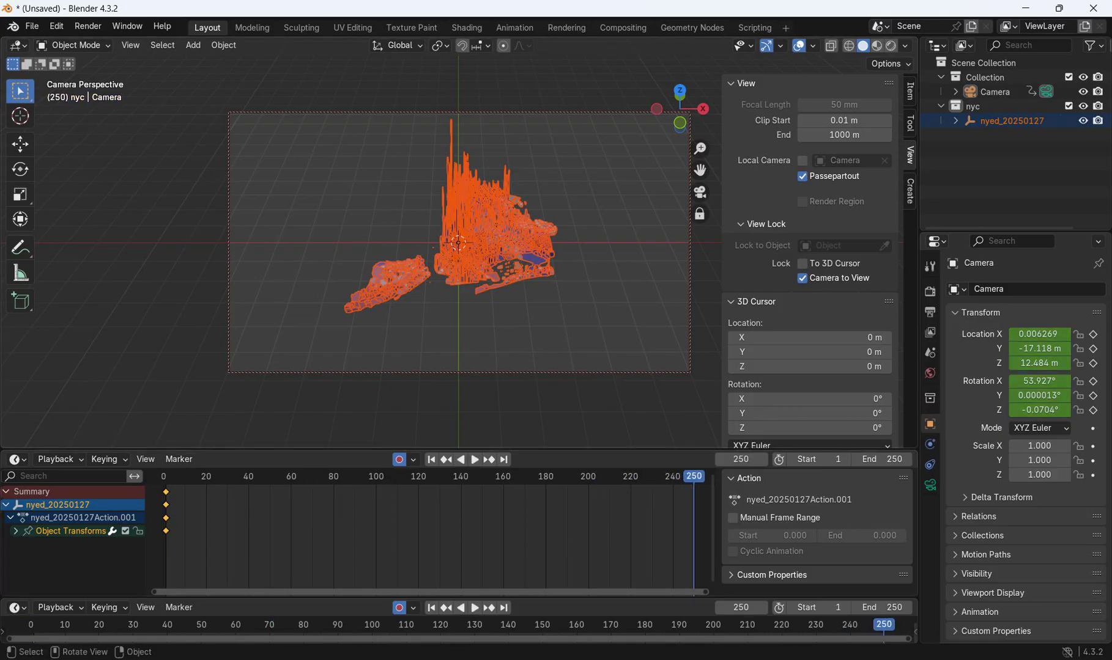
text(rz360)
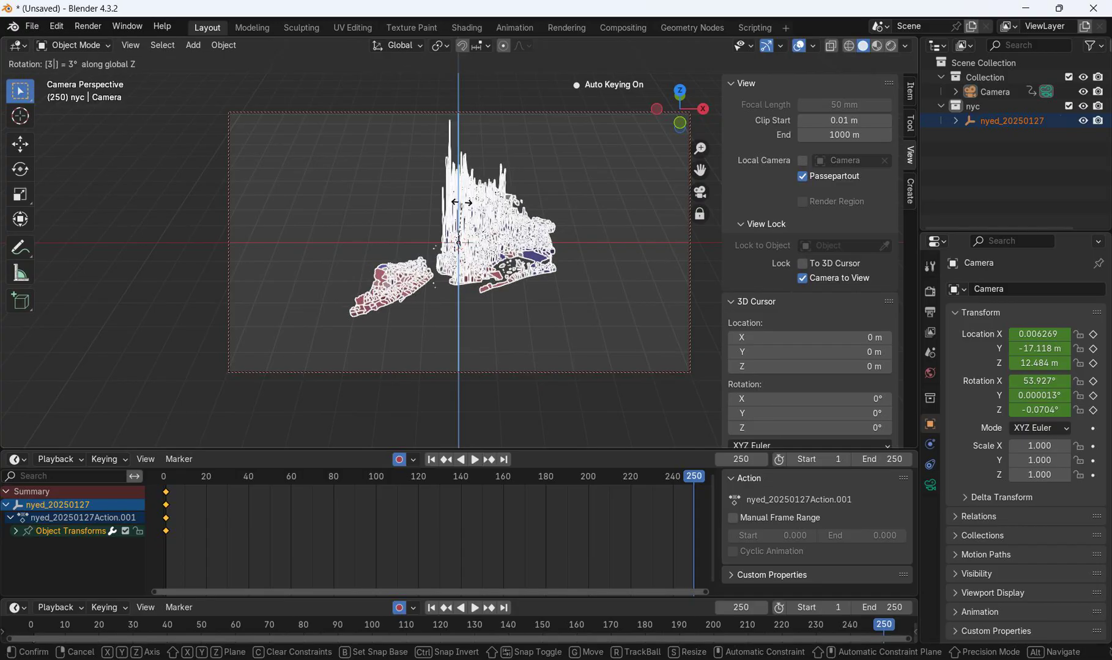
key(Return)
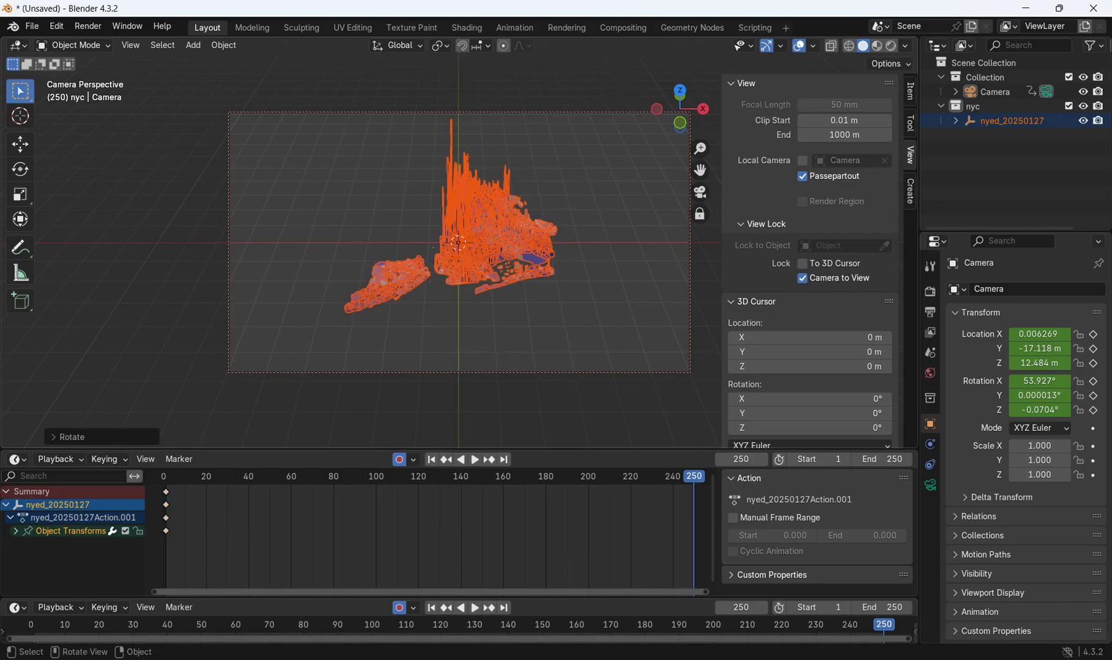
key(space)
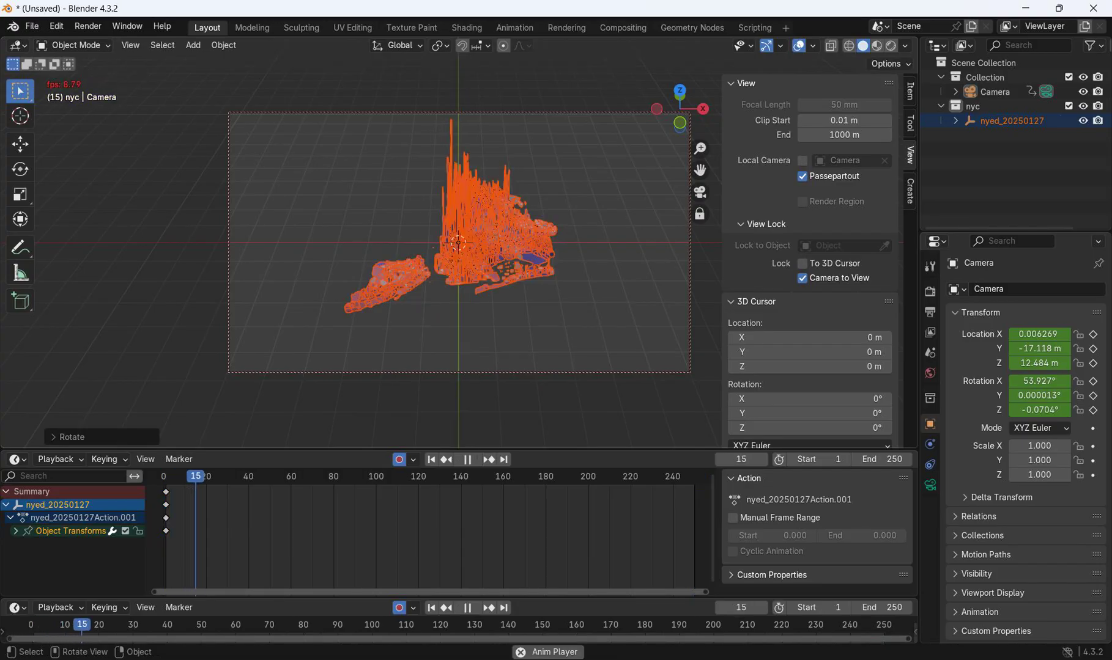
Step: Rotate the map 180° about the global Z axis at frame 125 with auto keying, and preview the rotation
key(space)
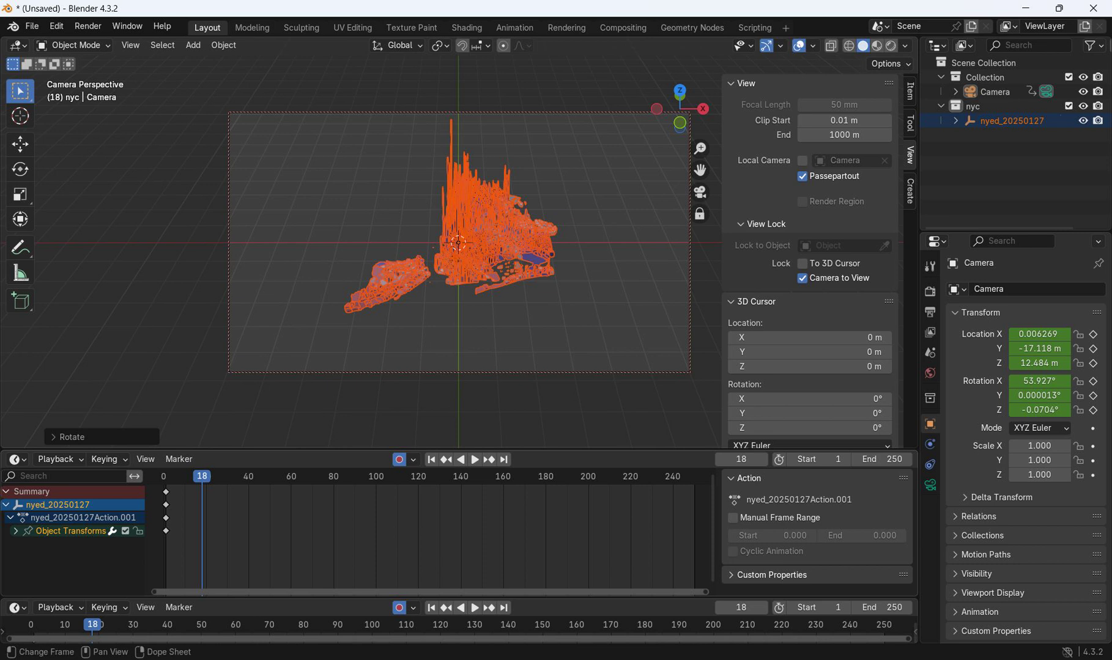
key(space)
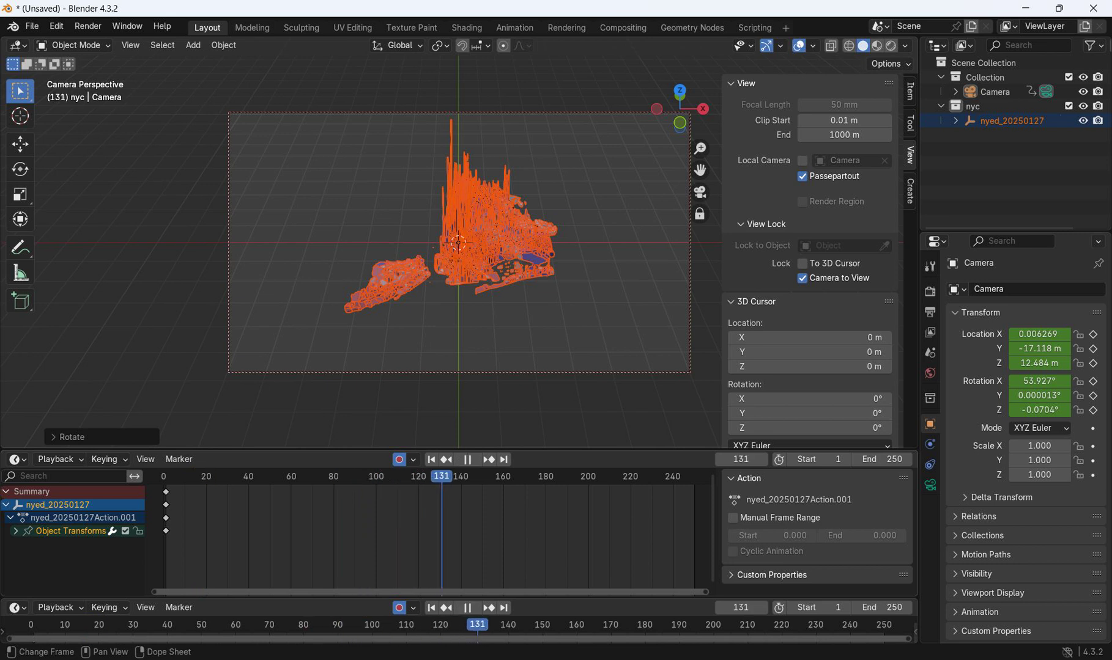
drag(442, 476, 429, 477)
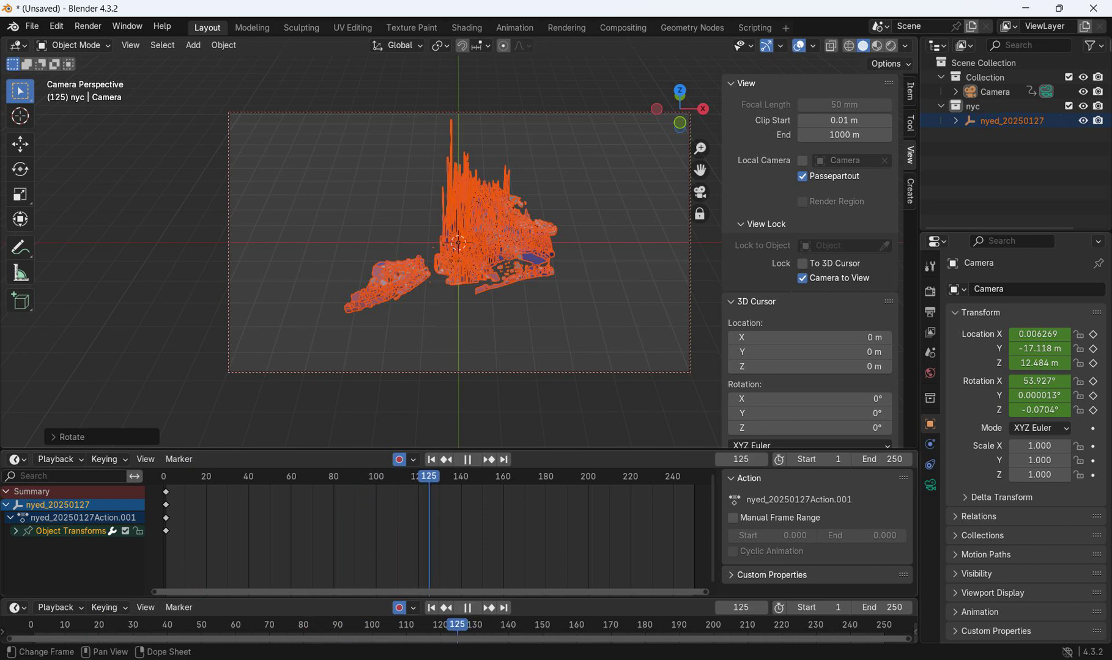
key(space)
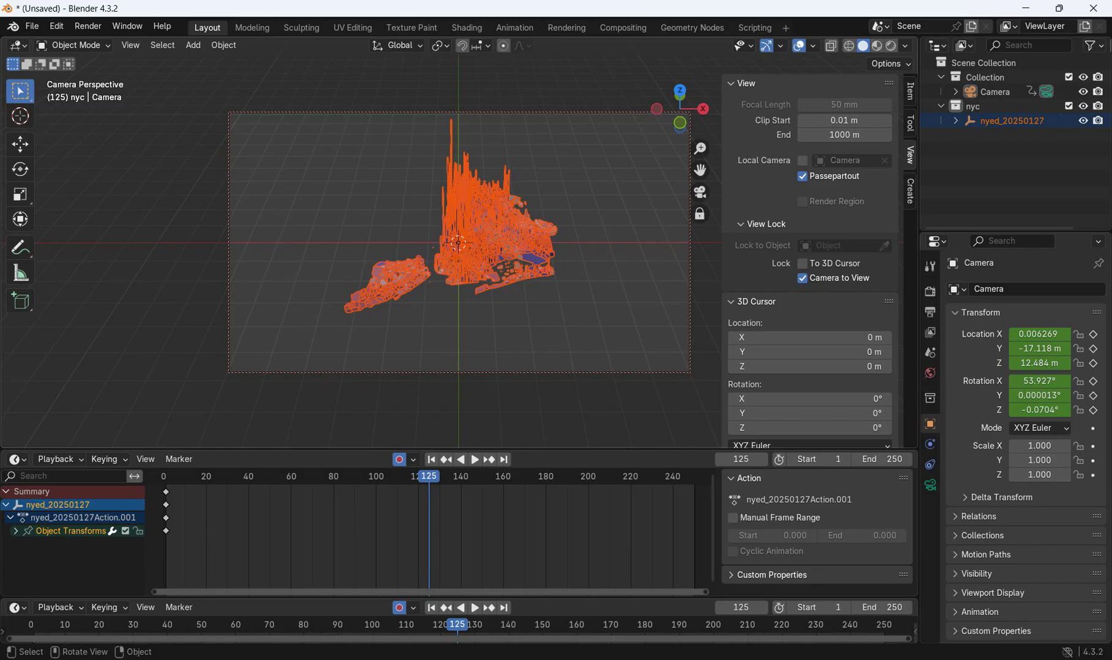
key(r)
text(z)
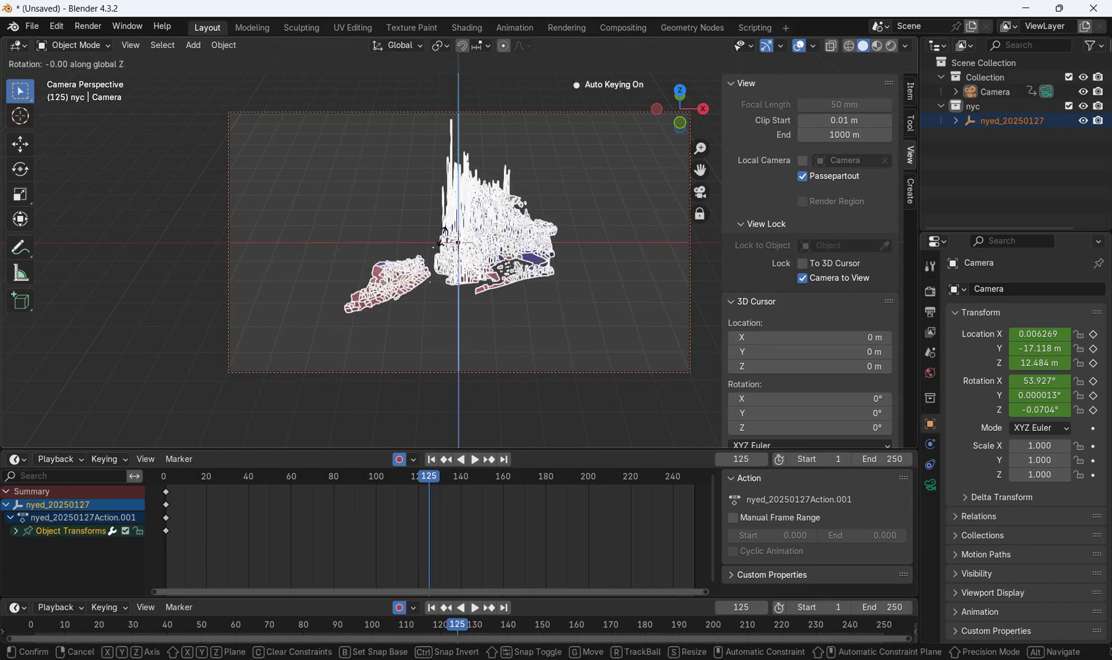
text(180)
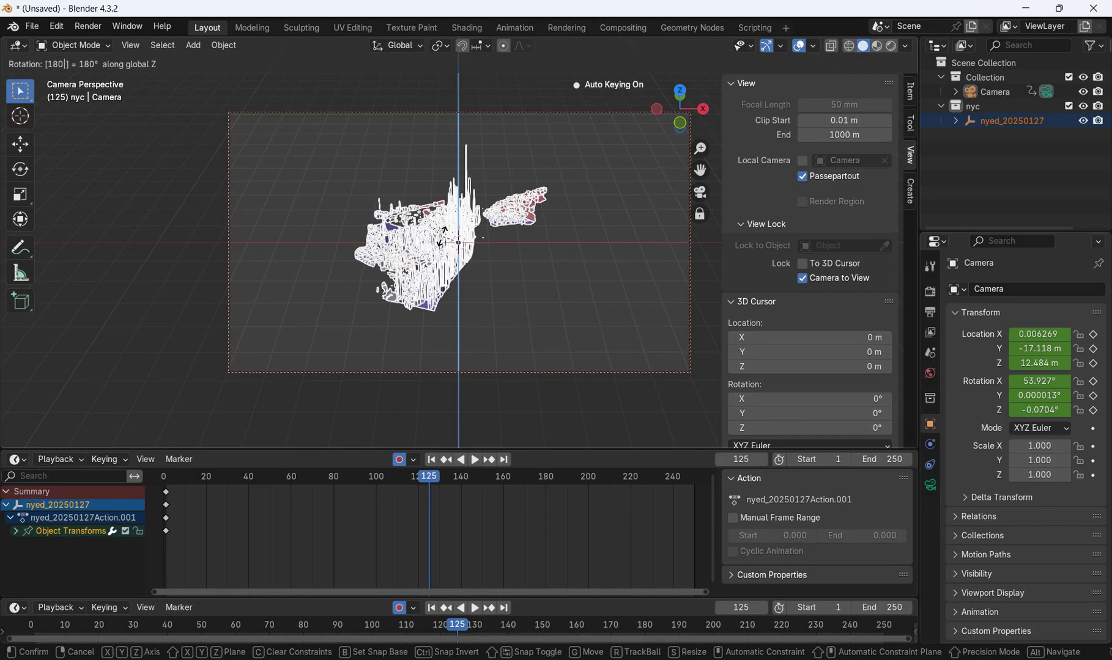
key(Return)
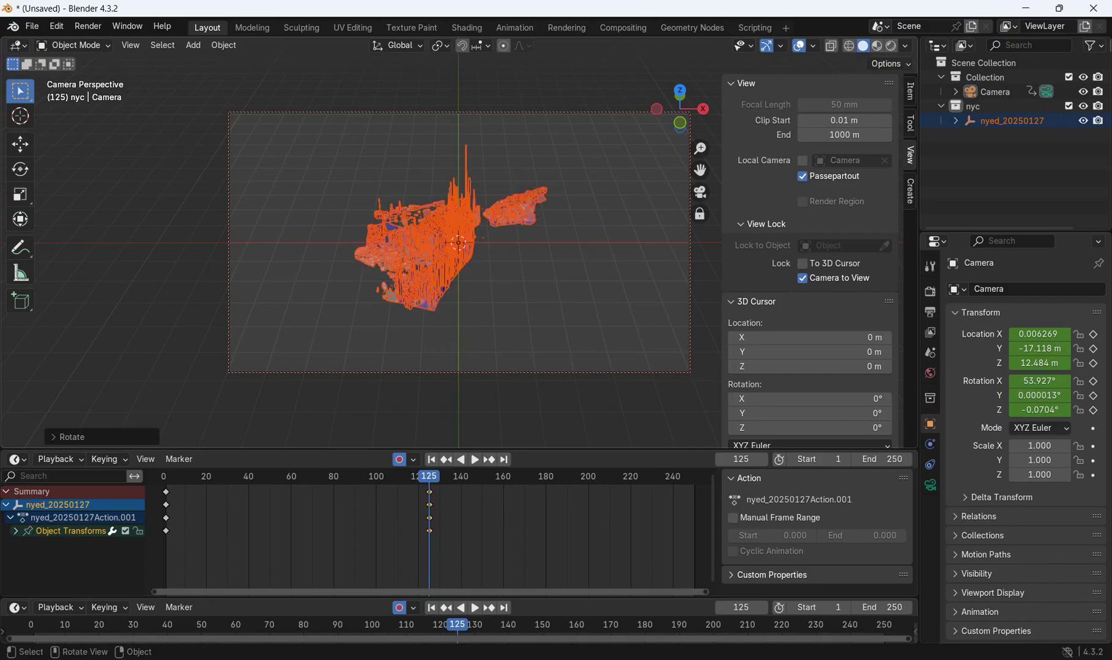
drag(428, 477, 299, 476)
key(space)
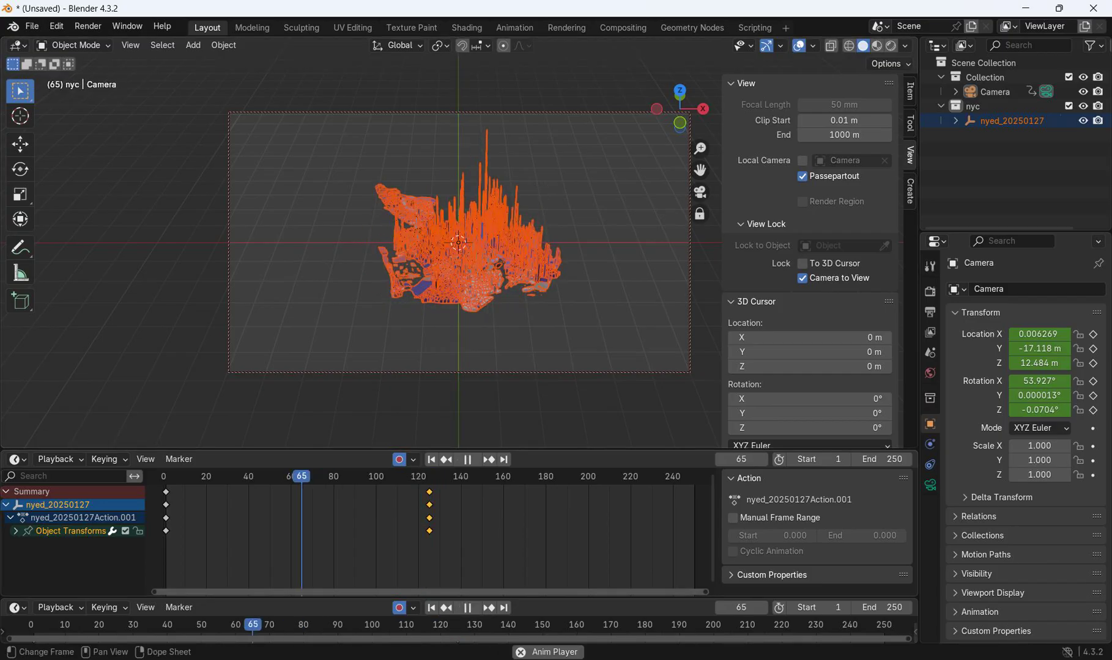
key(space)
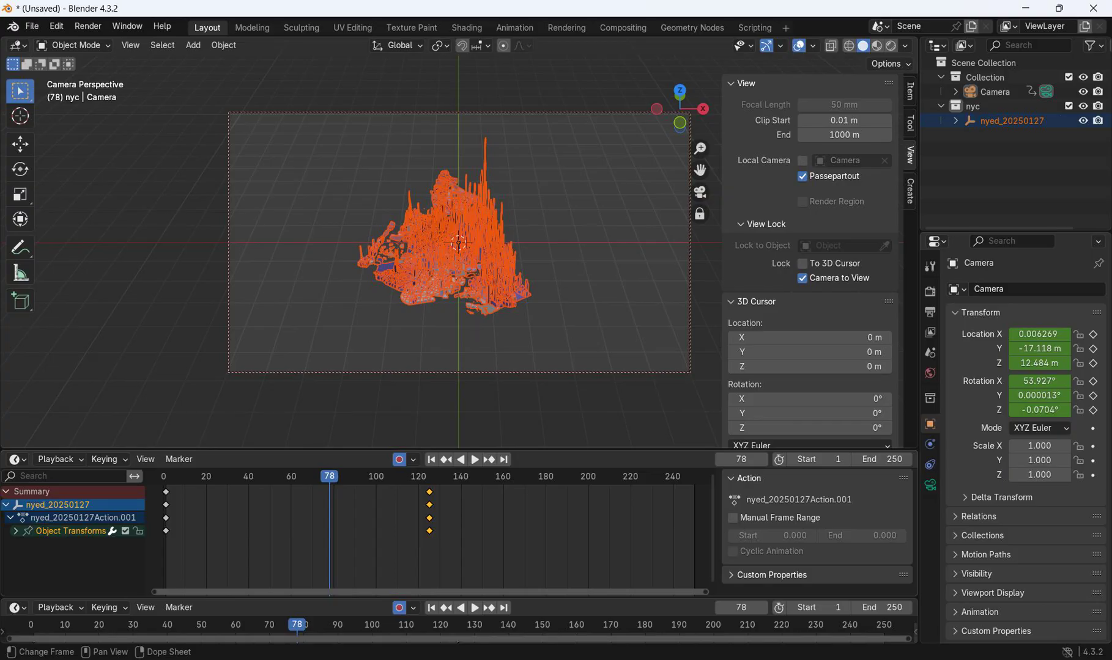
Step: Rotate the map another 180° about the global Z axis at frame 250 with auto keying, and play the animation
key(space)
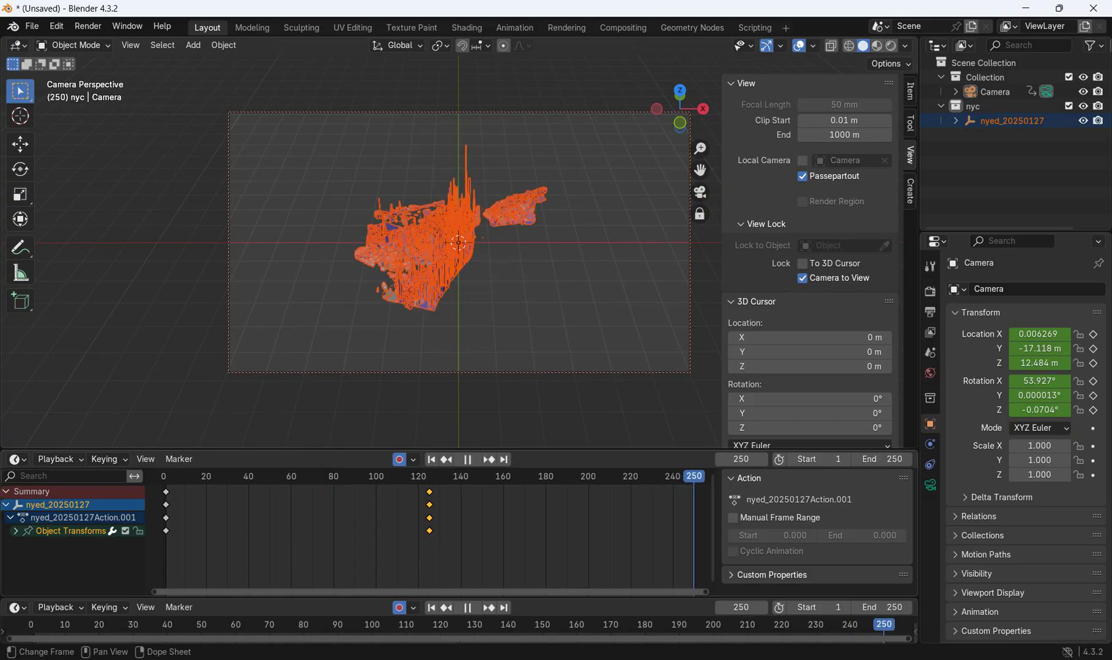
key(space)
text(rz)
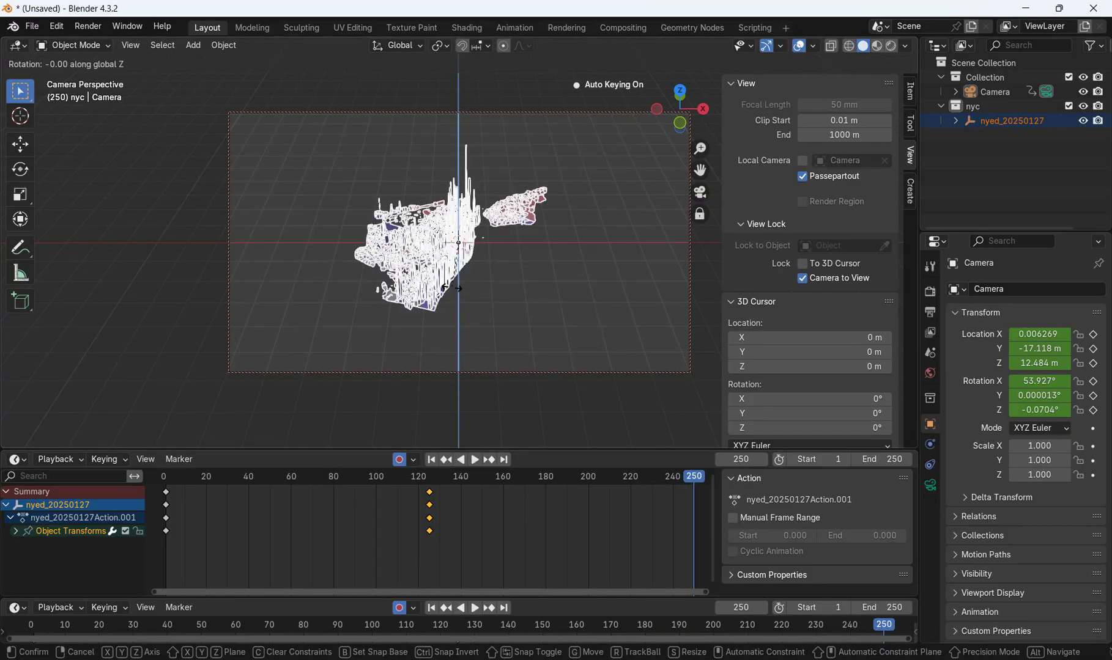
text(180)
key(Return)
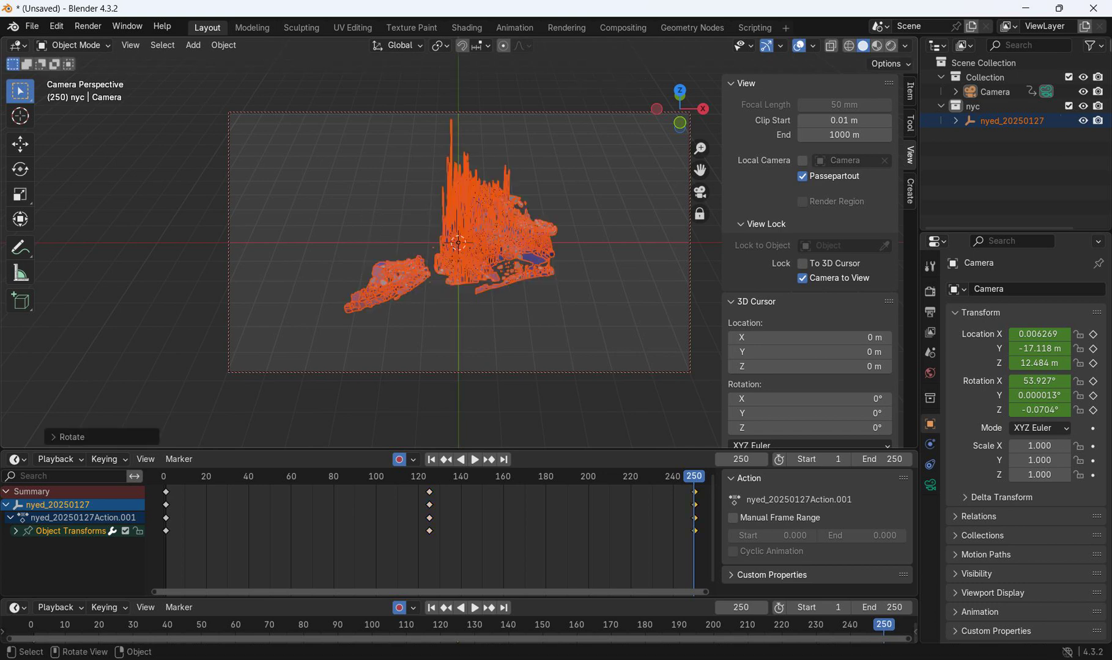
key(space)
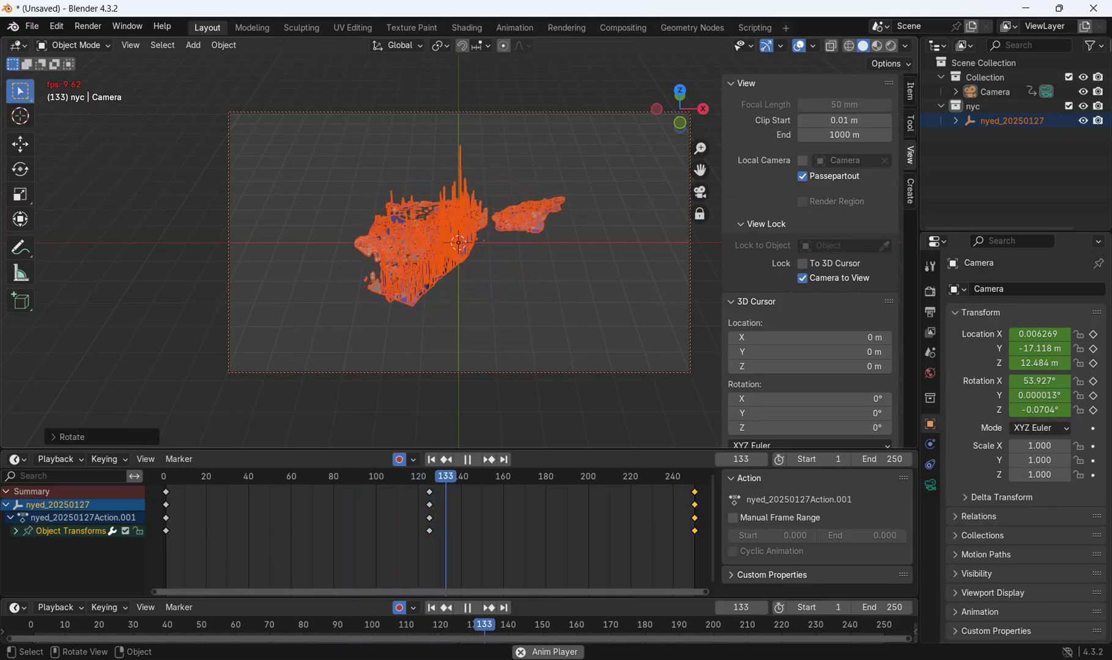
key(space)
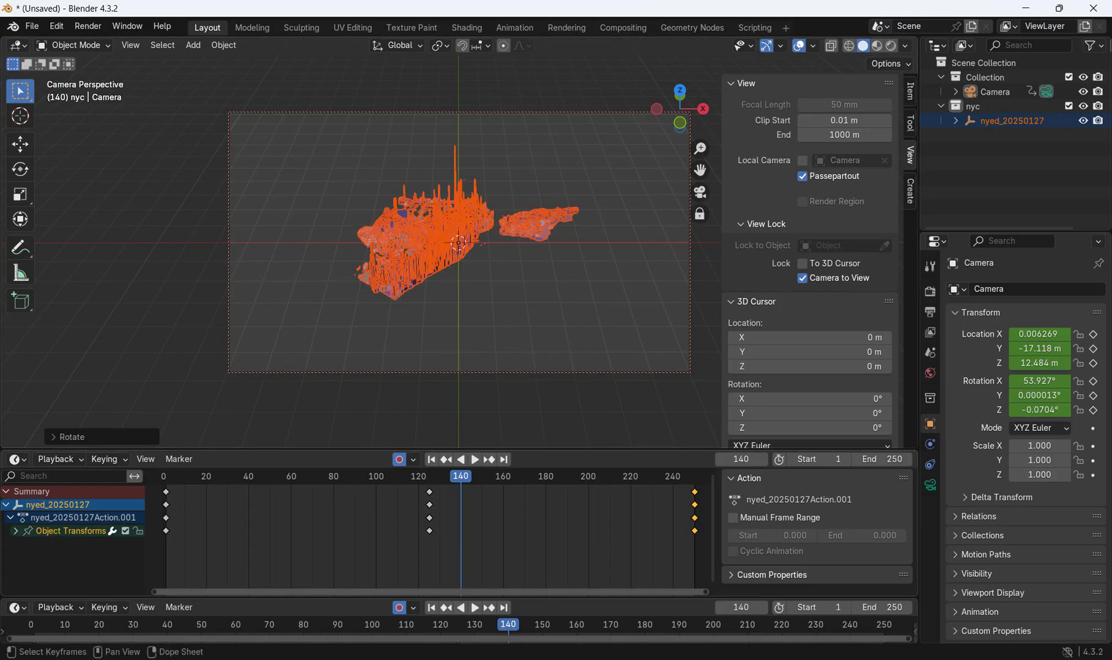
Step: Preview the start of the animation and set the interpolation of the map's first keyframe to Linear
click(166, 492)
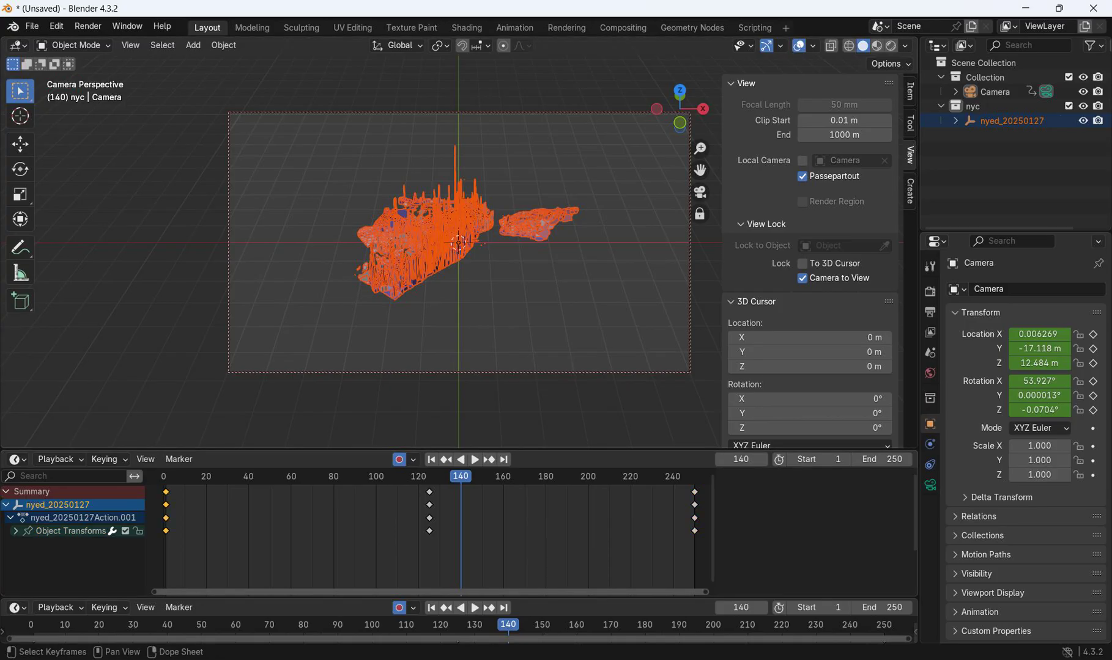
drag(246, 476, 211, 477)
key(space)
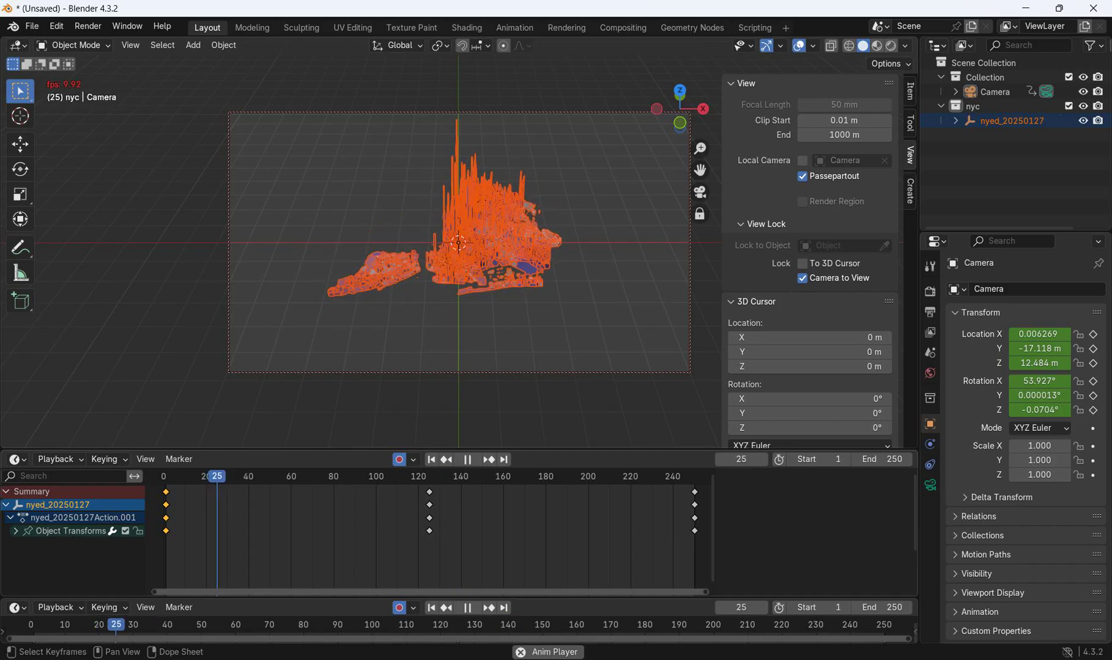
key(space)
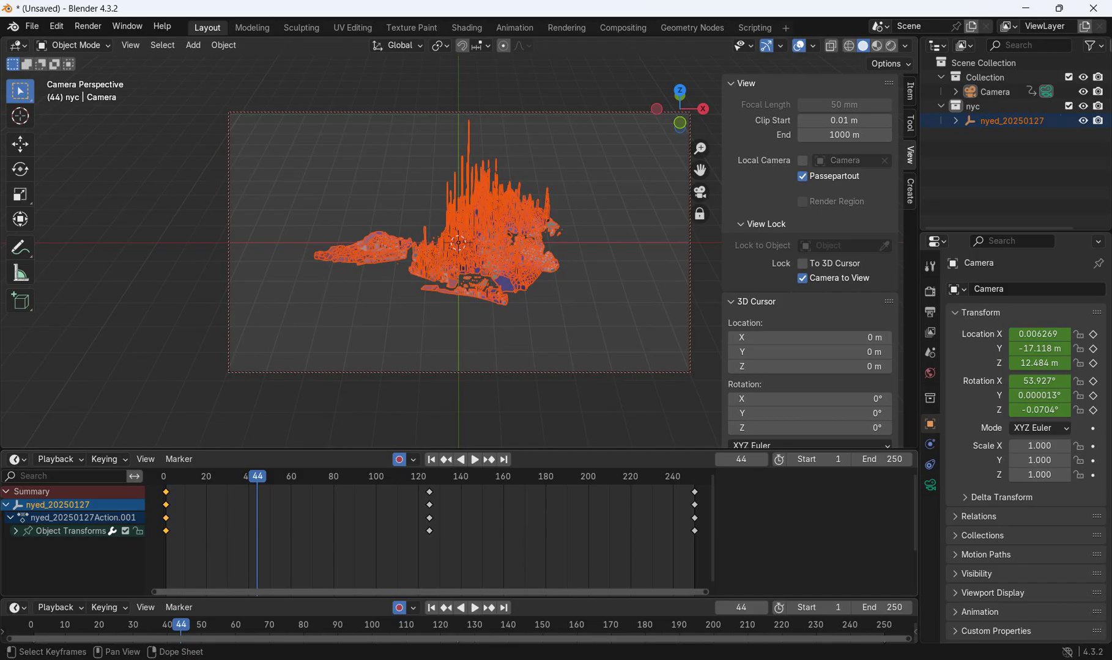
right_click(165, 493)
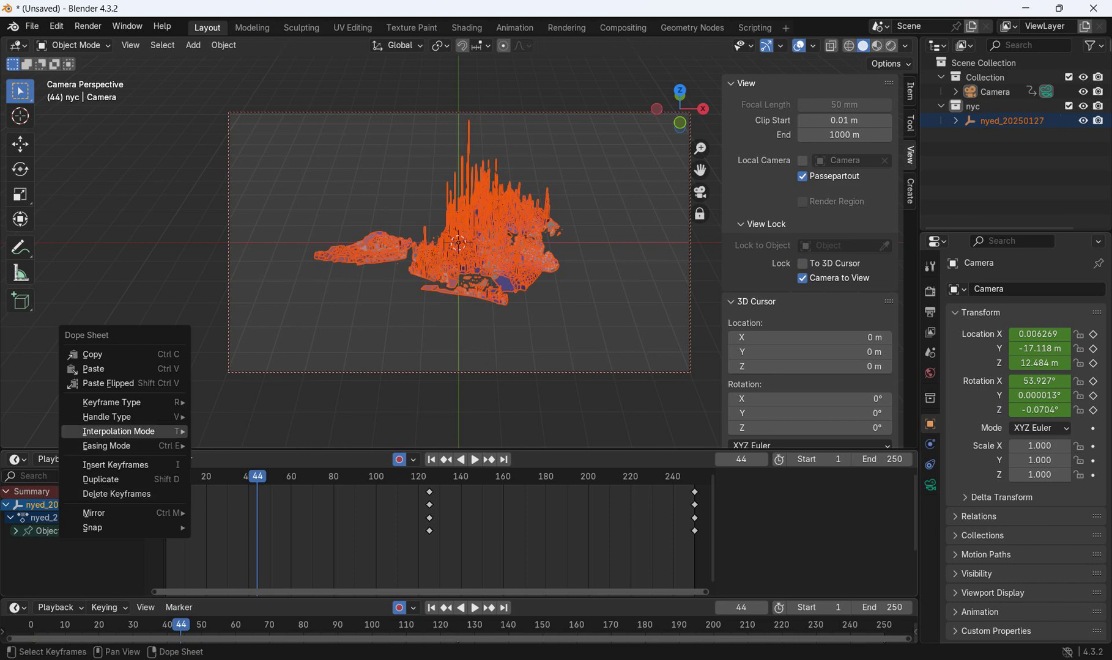
mouse_move(146, 432)
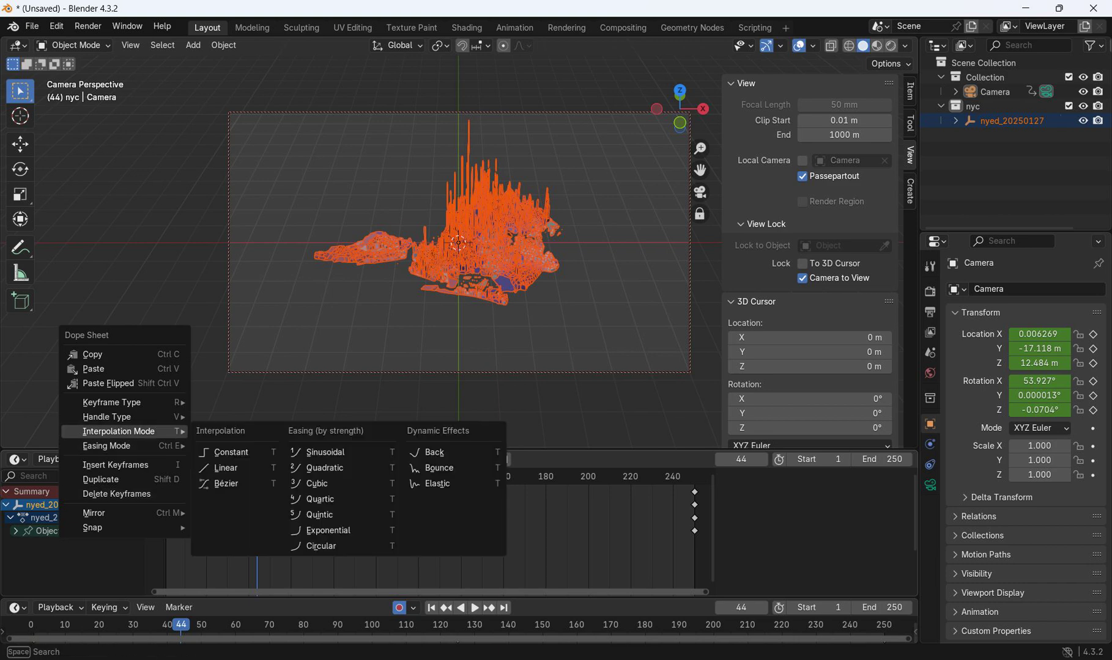
click(226, 468)
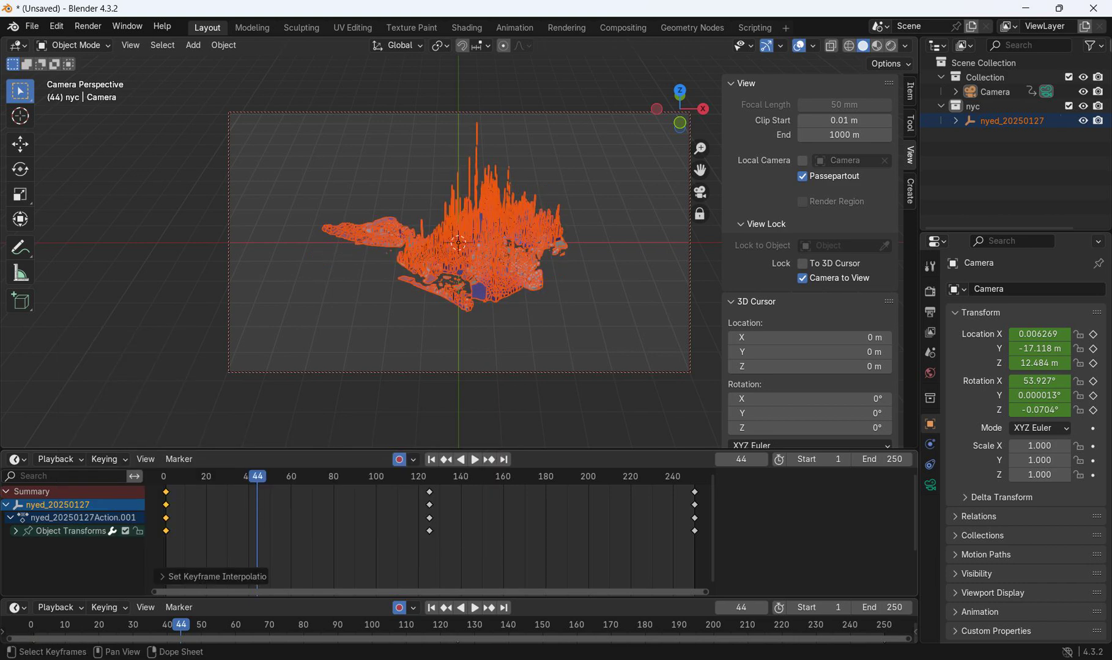
Step: Set the interpolation of the map's keyframe at frame 125 to Linear
right_click(391, 494)
mouse_move(391, 494)
click(429, 491)
right_click(429, 491)
mouse_move(429, 490)
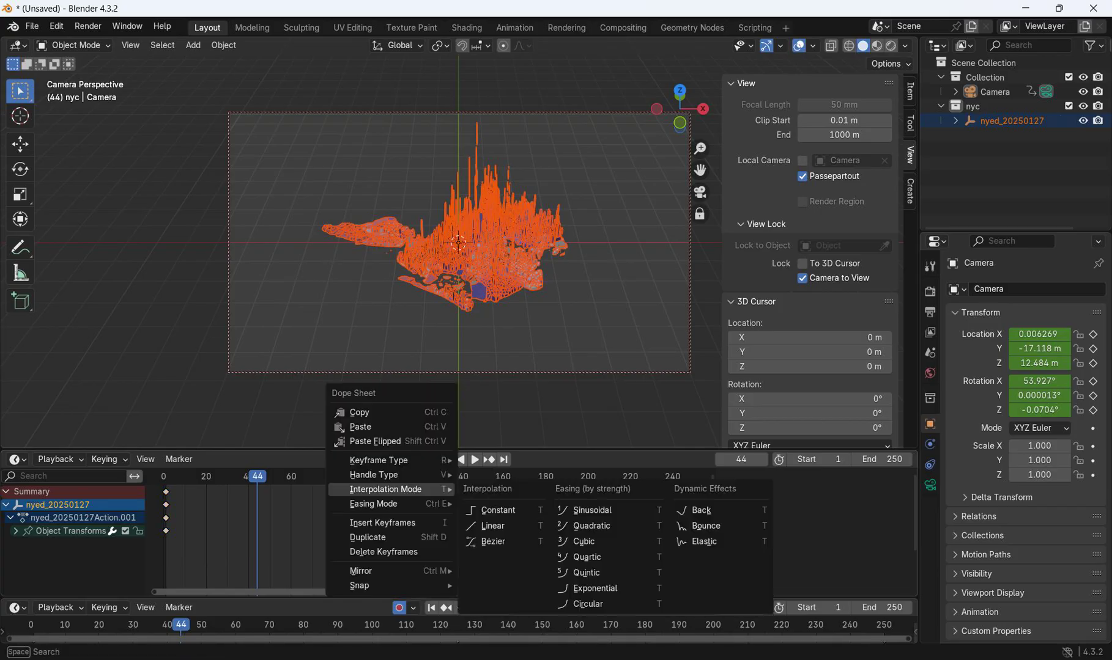
click(489, 526)
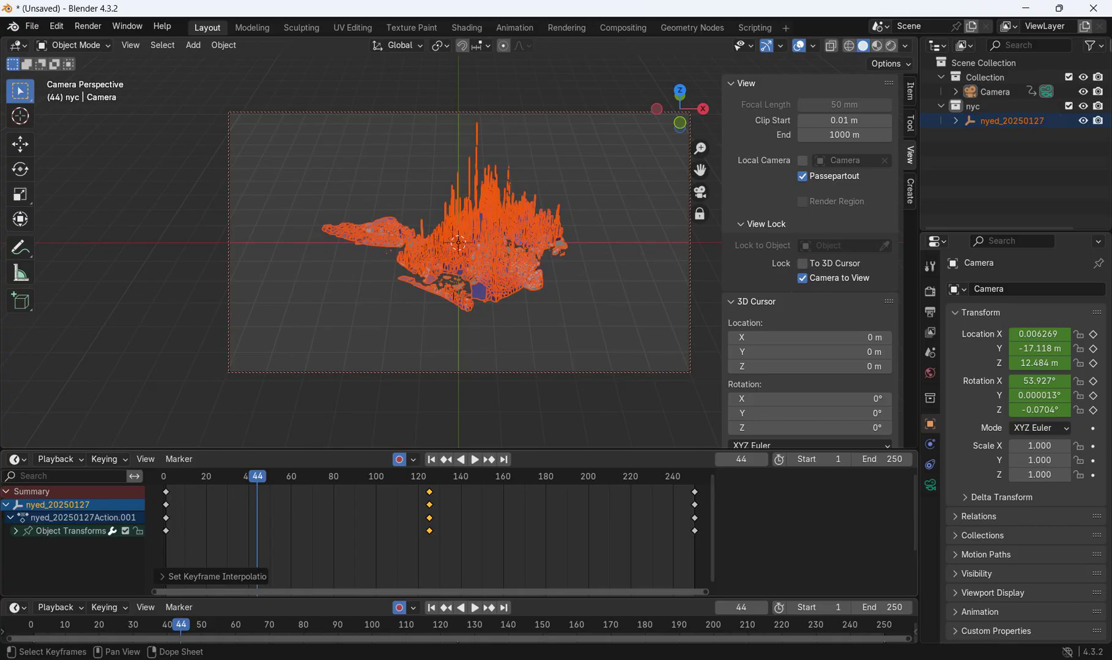
Step: Set the interpolation of the map's last keyframe at frame 250 to Linear, and play the animation
right_click(648, 494)
mouse_move(648, 494)
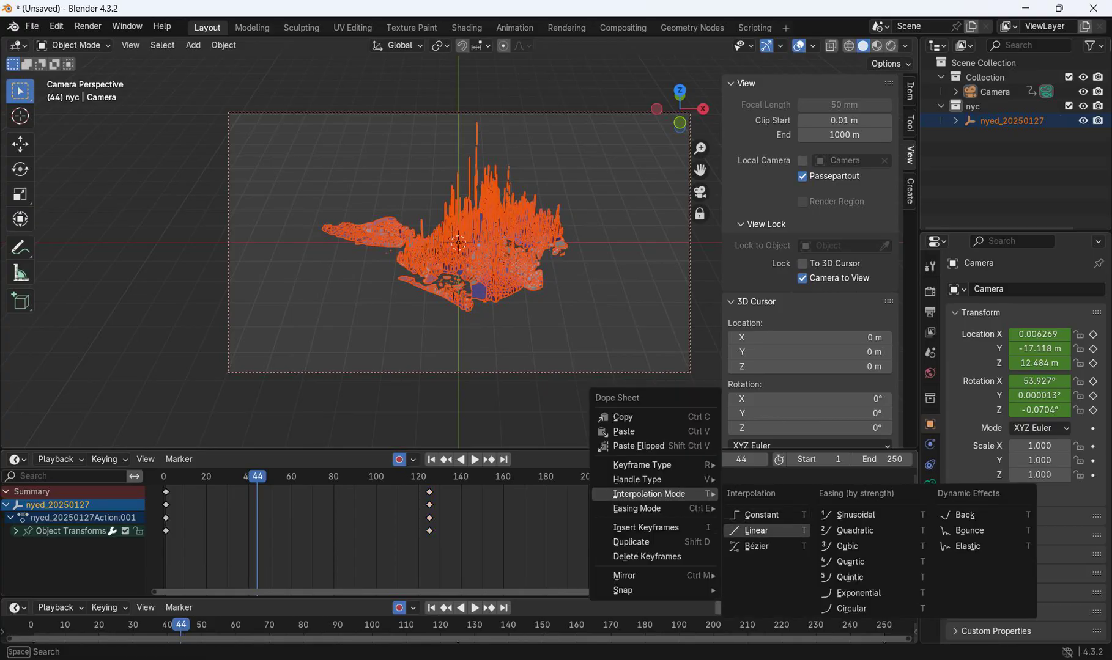
click(756, 530)
key(space)
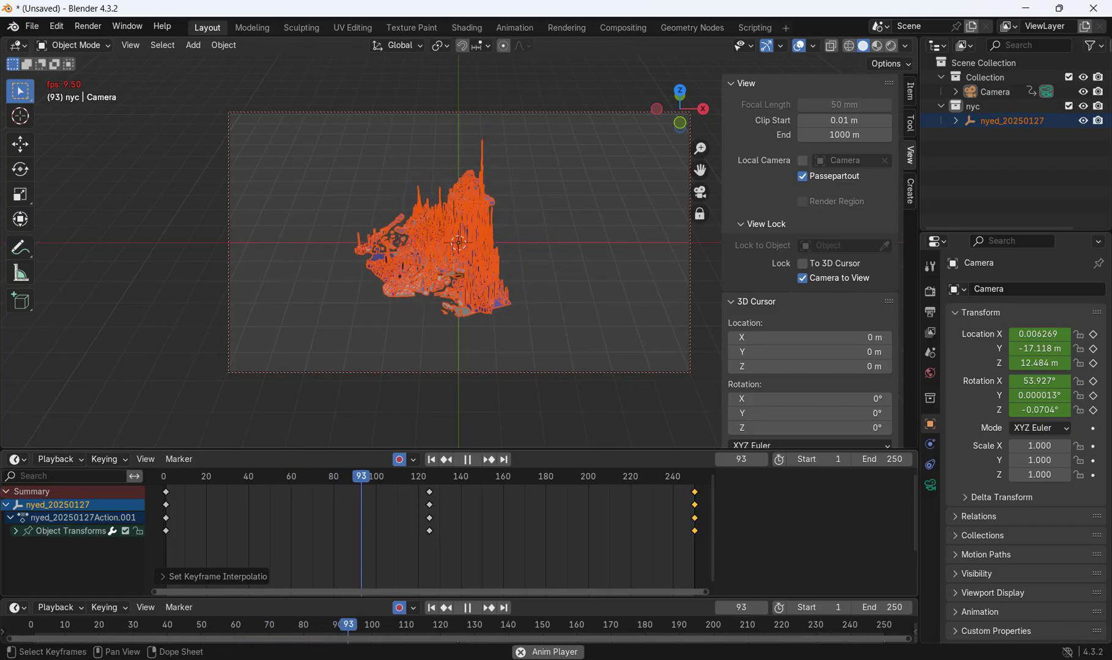
key(space)
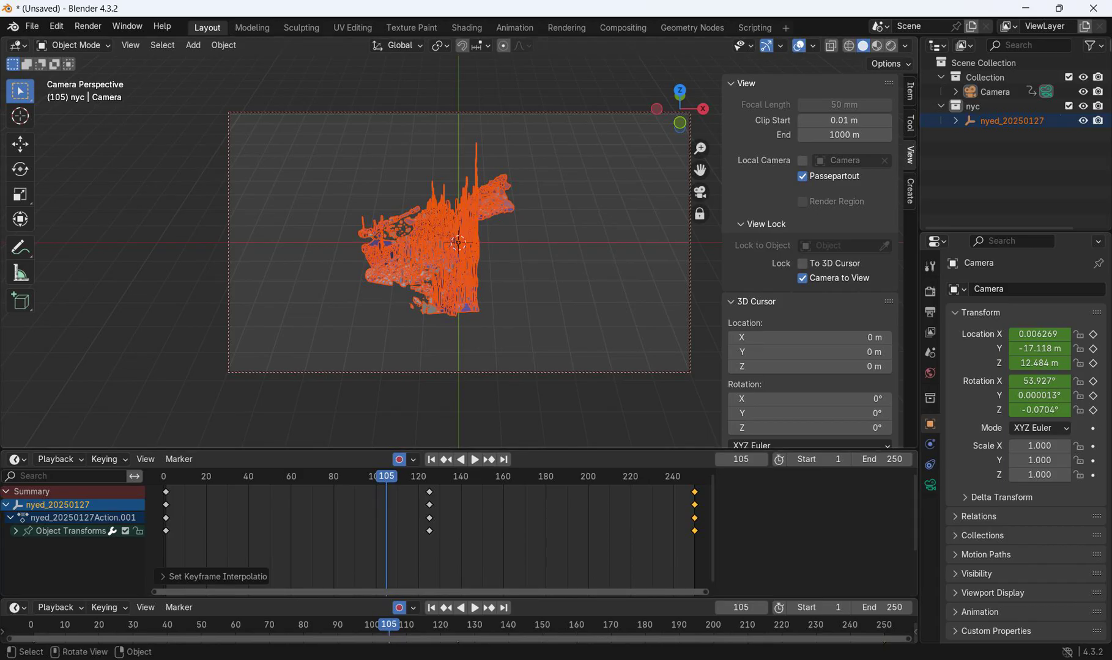
Step: Open the preferences and show the list of add-ons
click(56, 26)
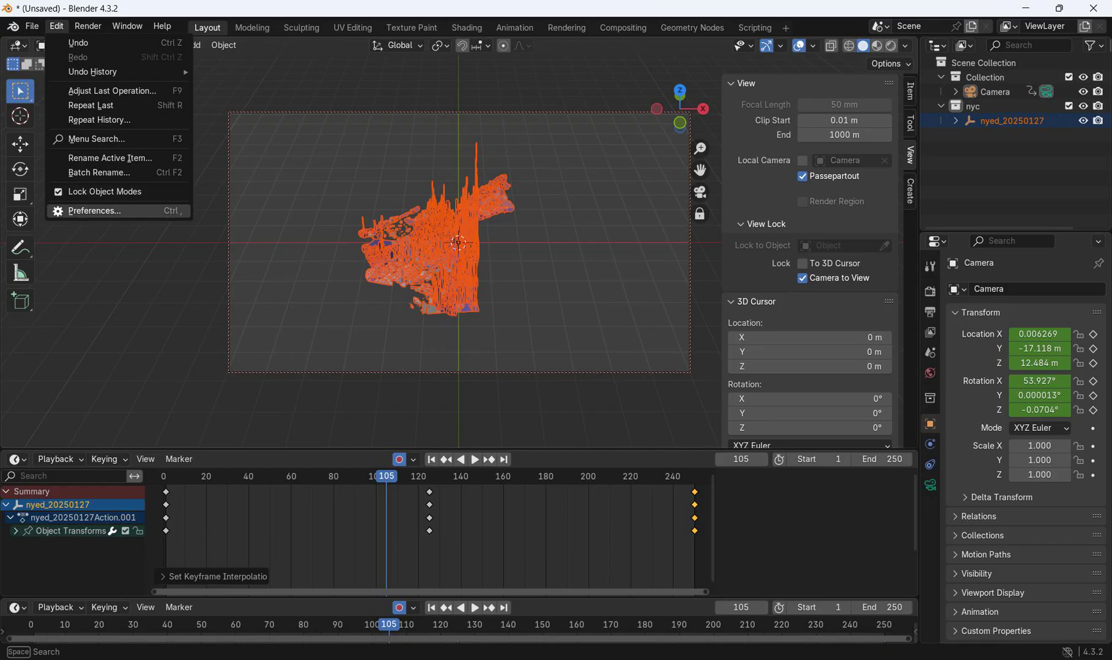
click(94, 210)
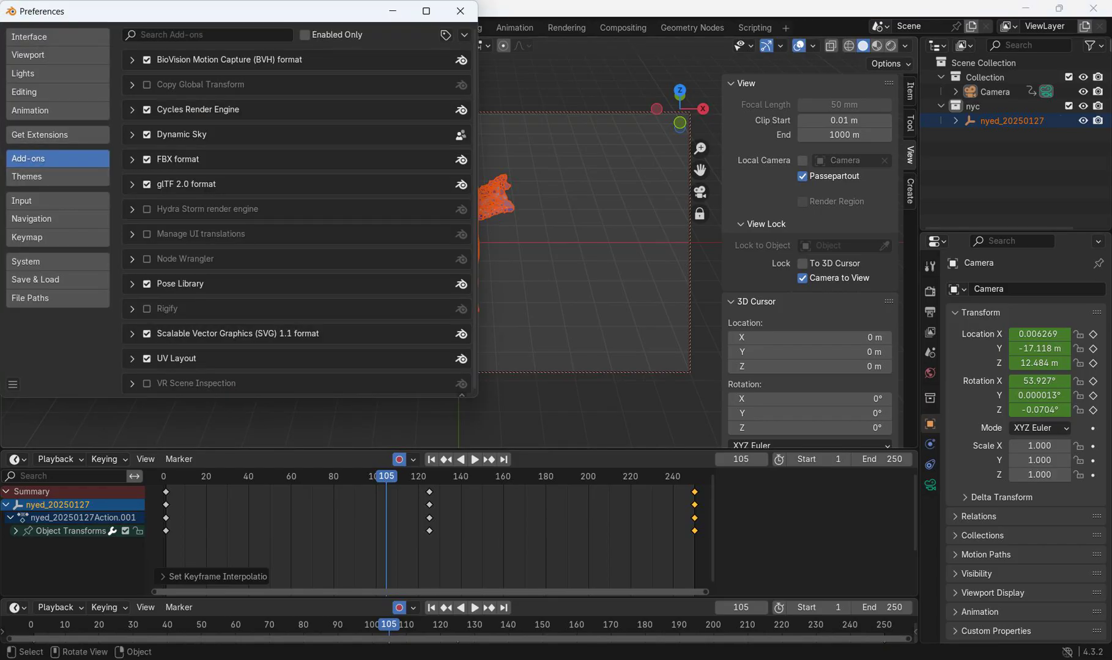
click(57, 37)
click(58, 55)
click(58, 93)
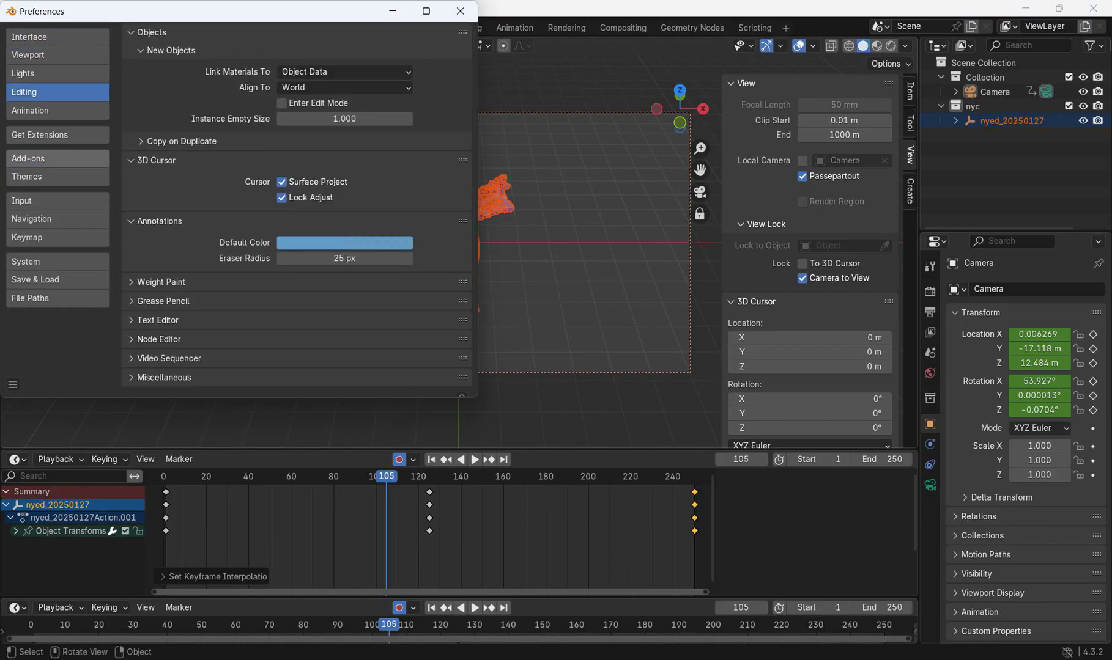
click(58, 177)
click(58, 158)
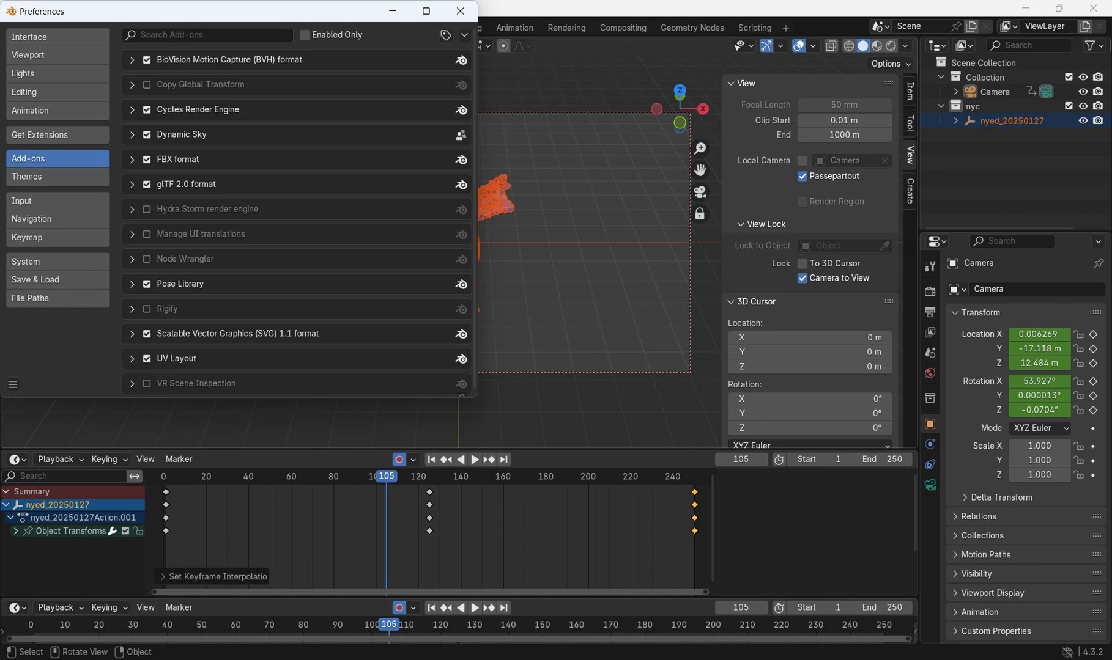
Step: Search the add-ons for "dynami" to check the Dynamic Sky add-on, and clear the search
click(193, 35)
text(dynami)
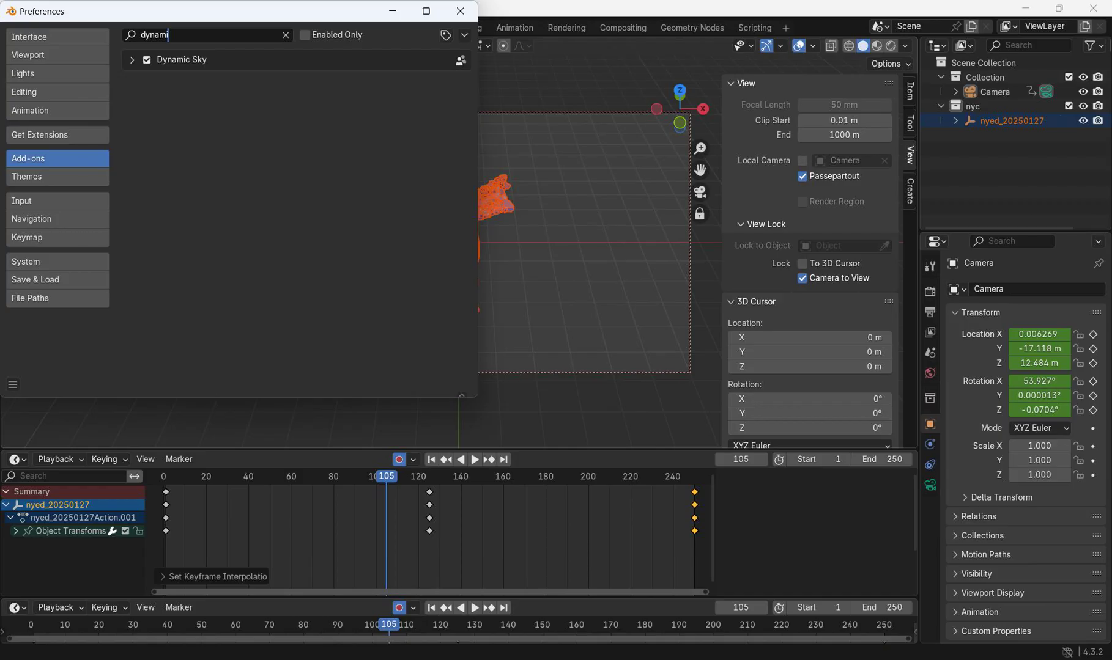
key(BackSpace)
key(BackSpace)
key(BackSpace)
key(BackSpace)
key(BackSpace)
key(BackSpace)
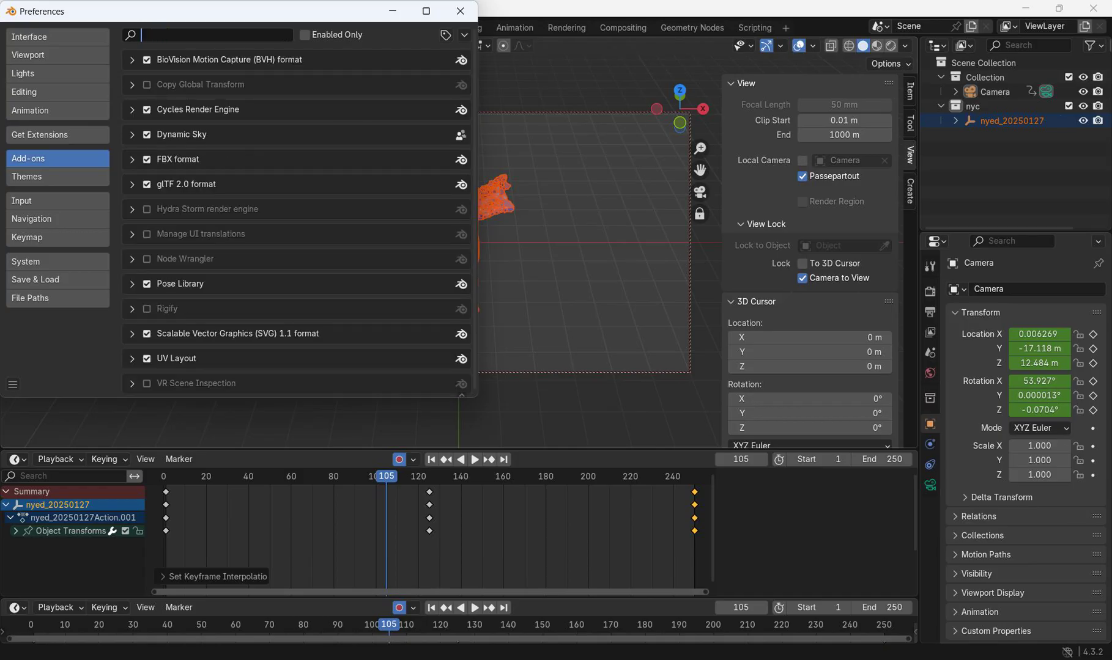
Step: Switch to Chrome and show the download options on the Dynamic Sky extension page
mouse_move(653, 659)
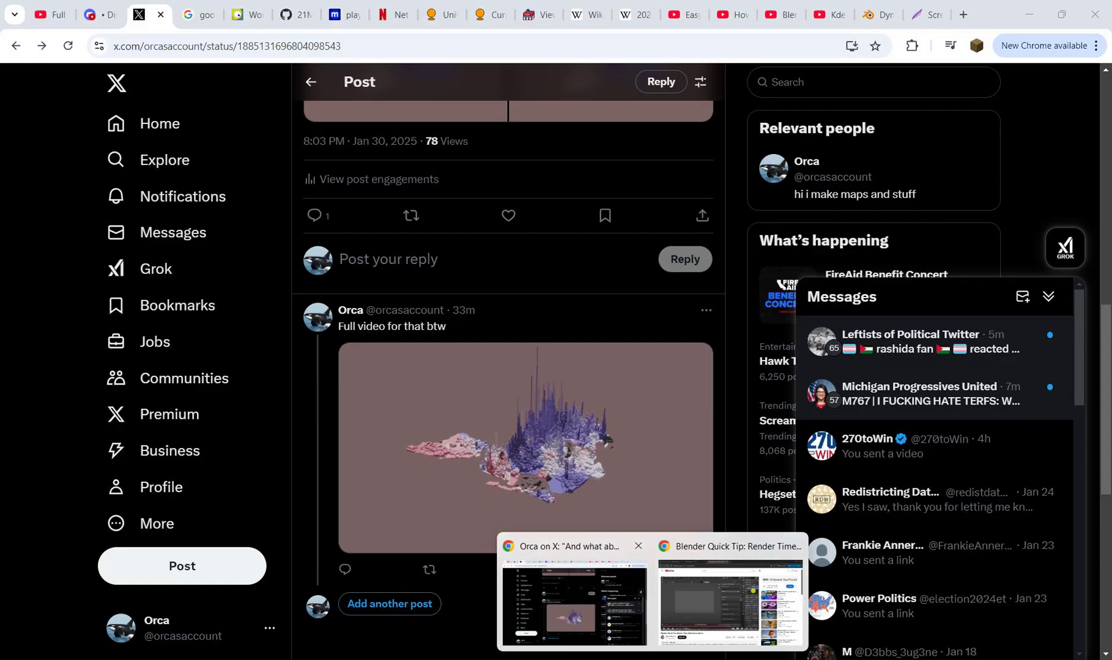
click(573, 602)
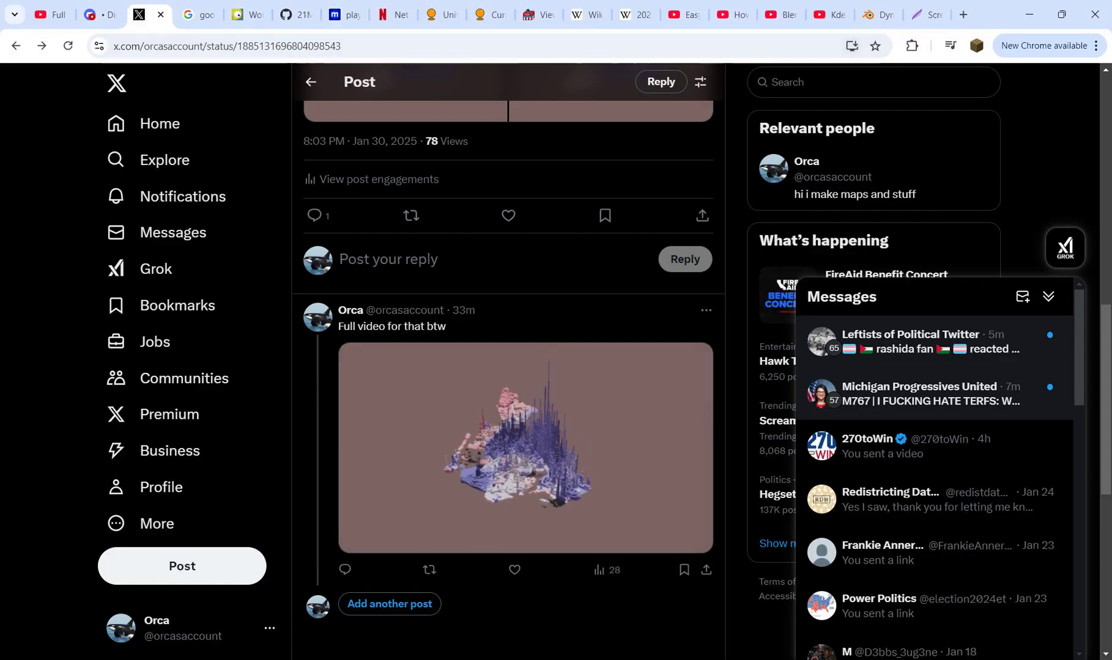
click(874, 14)
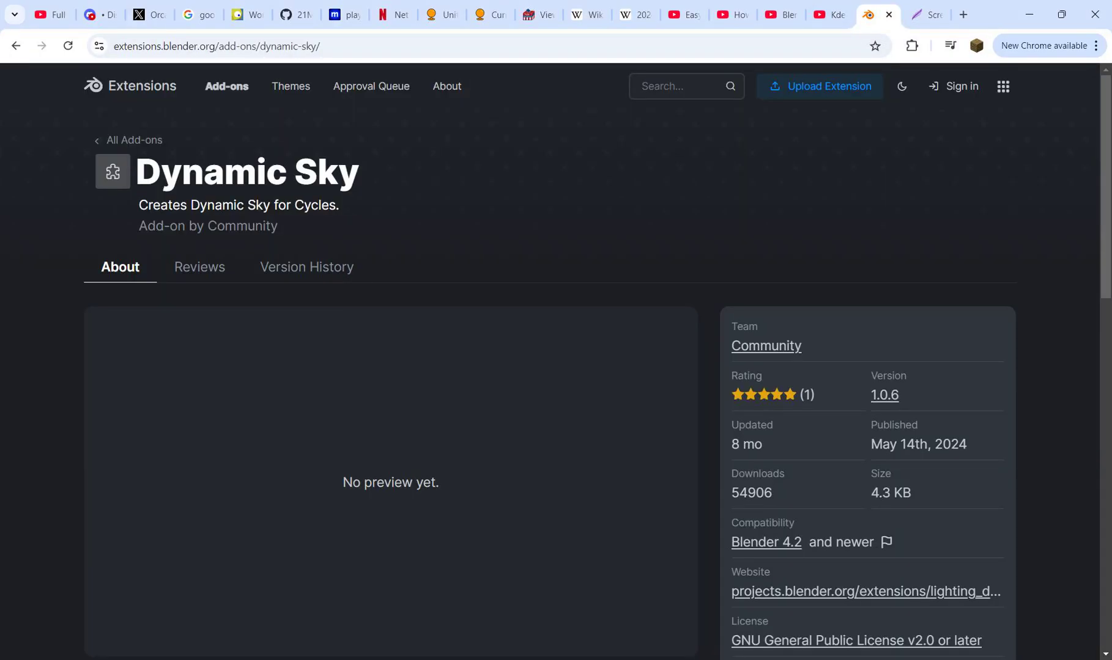
scroll(550, 367, down, 4)
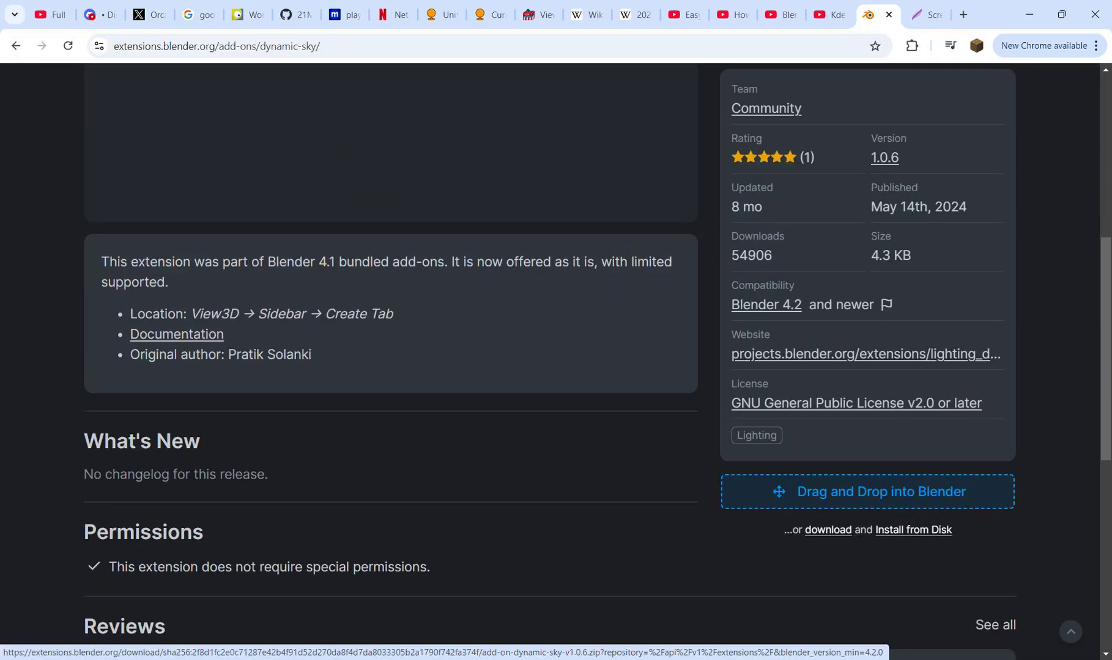
Step: Switch back to the Blender preferences, check the add-on installation options, and close the preferences
drag(784, 530, 865, 530)
click(866, 550)
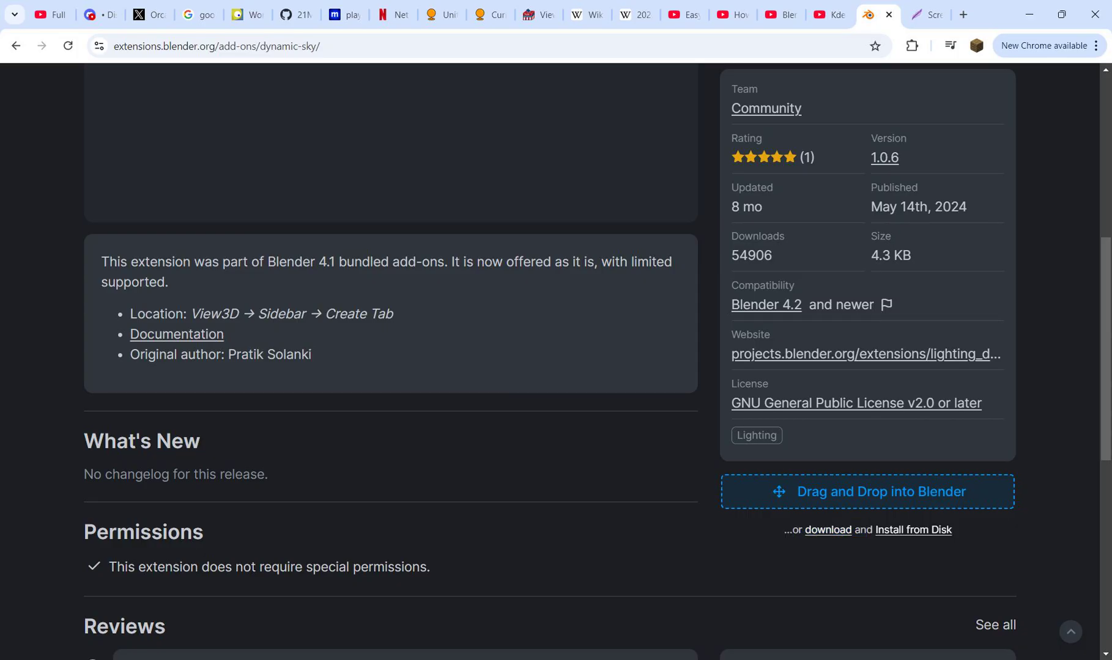
mouse_move(781, 659)
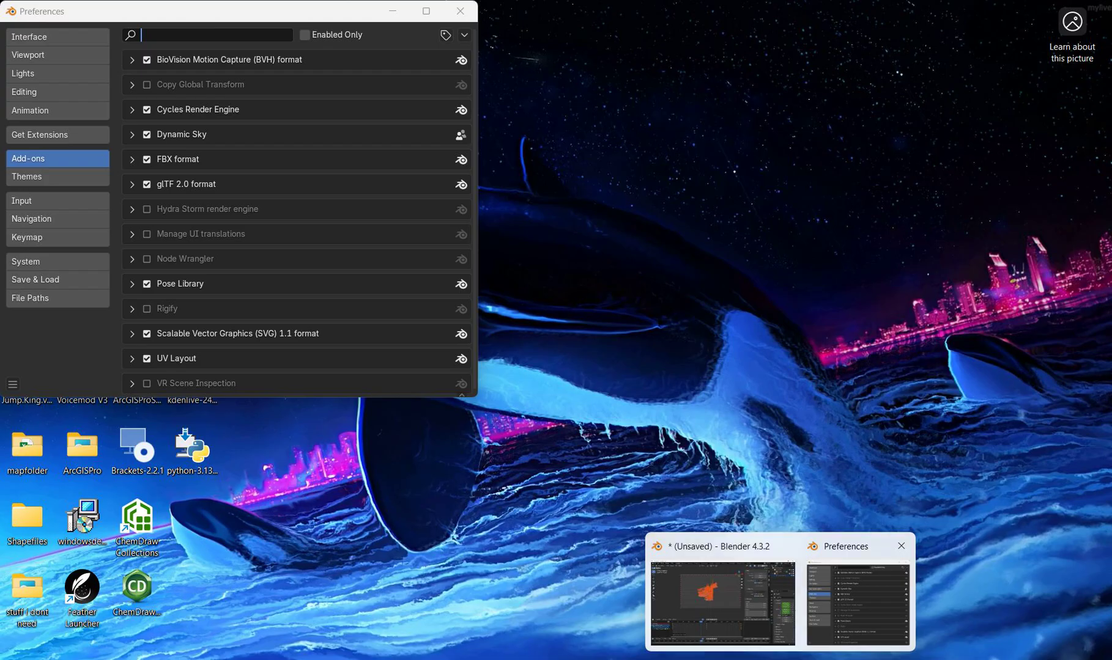
click(858, 603)
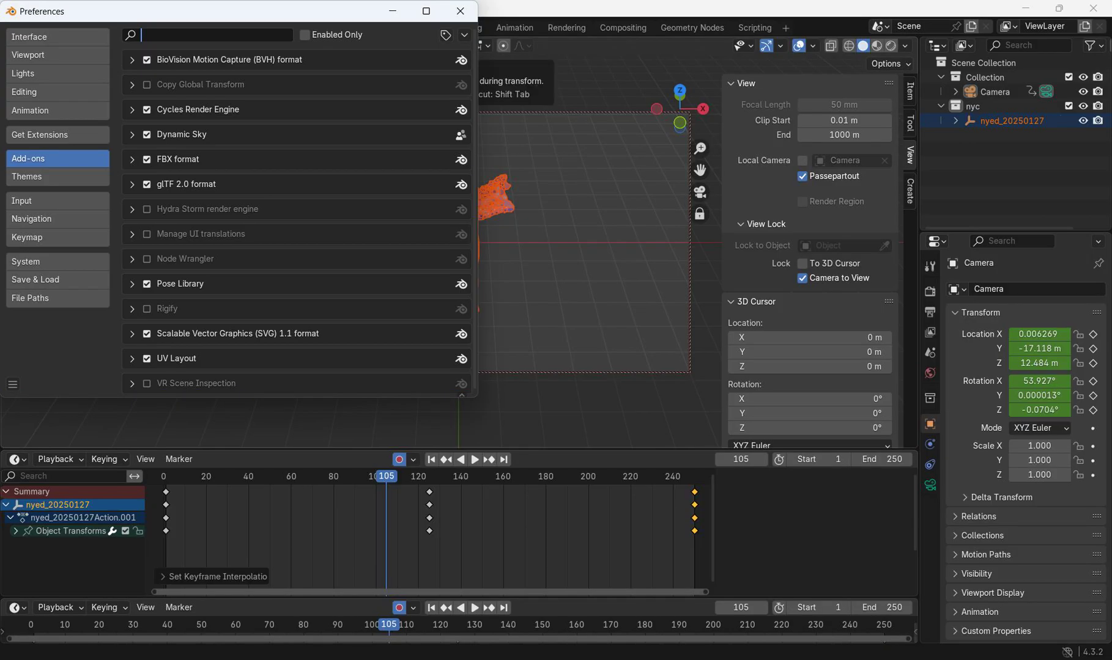
click(464, 35)
click(464, 34)
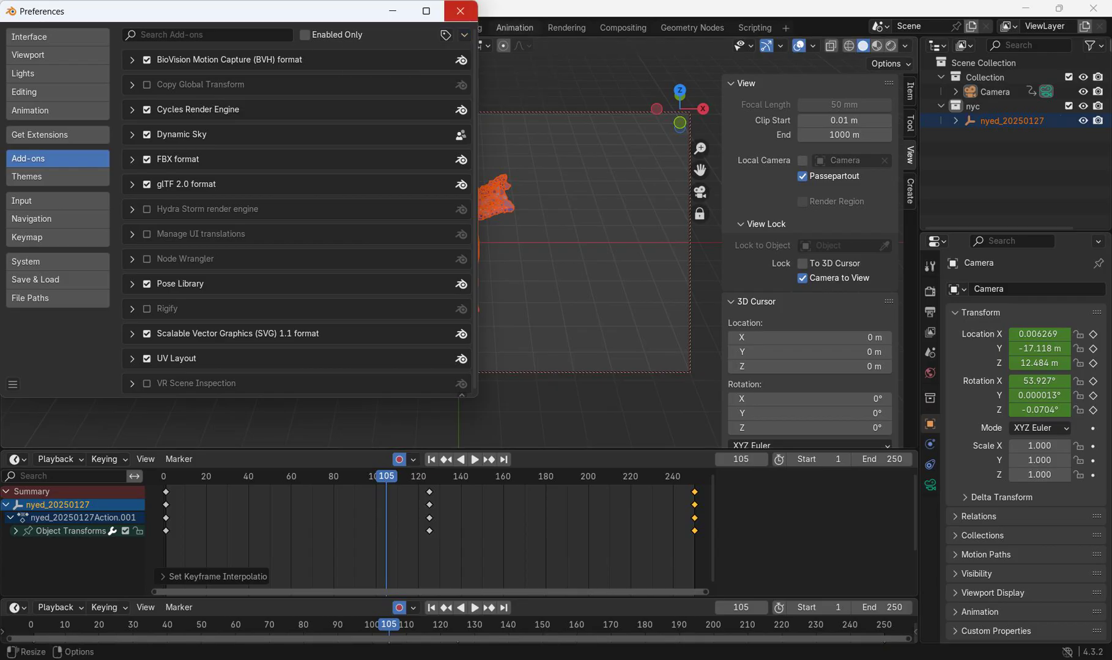
click(460, 11)
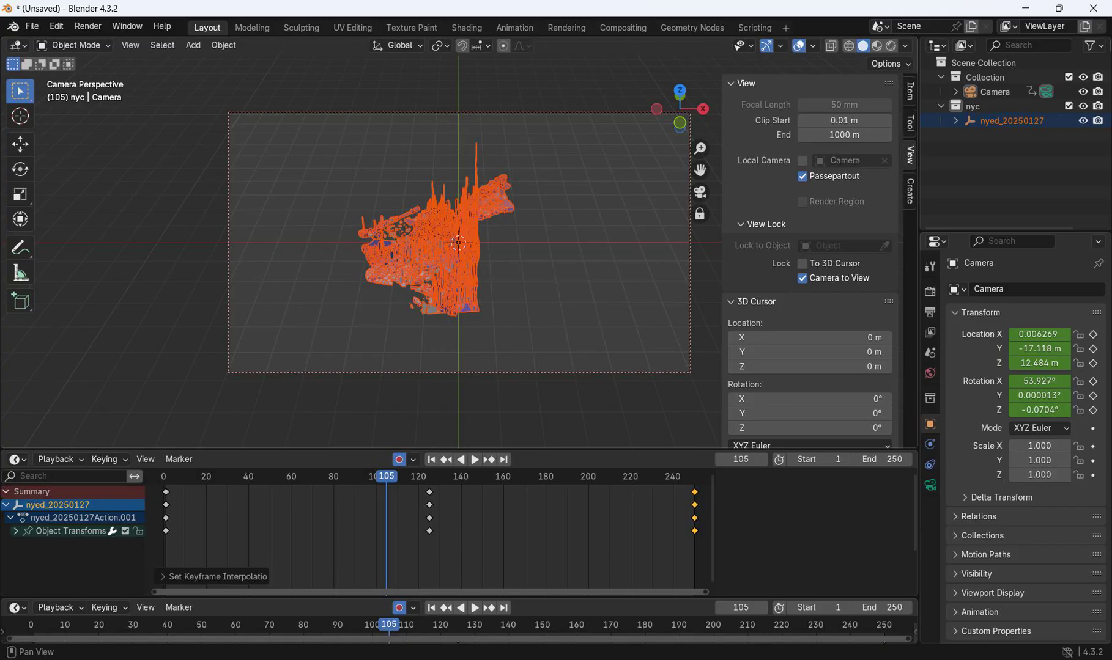
Step: Create a Dynamic Sky world and assign Dynamic_1 as the scene's world
click(909, 191)
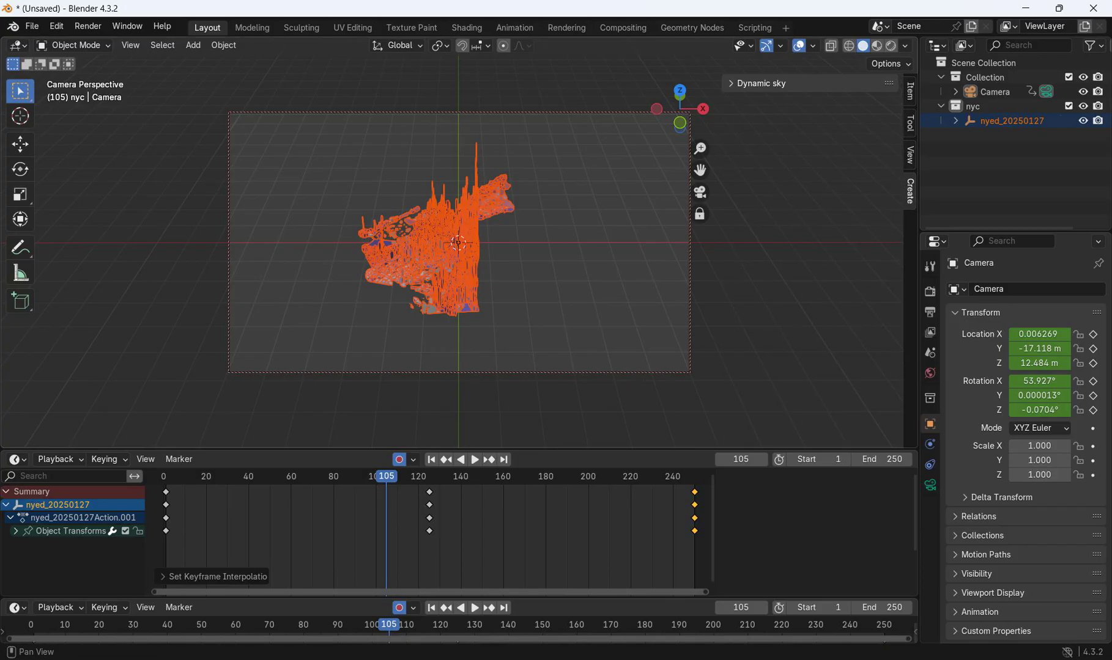
click(758, 83)
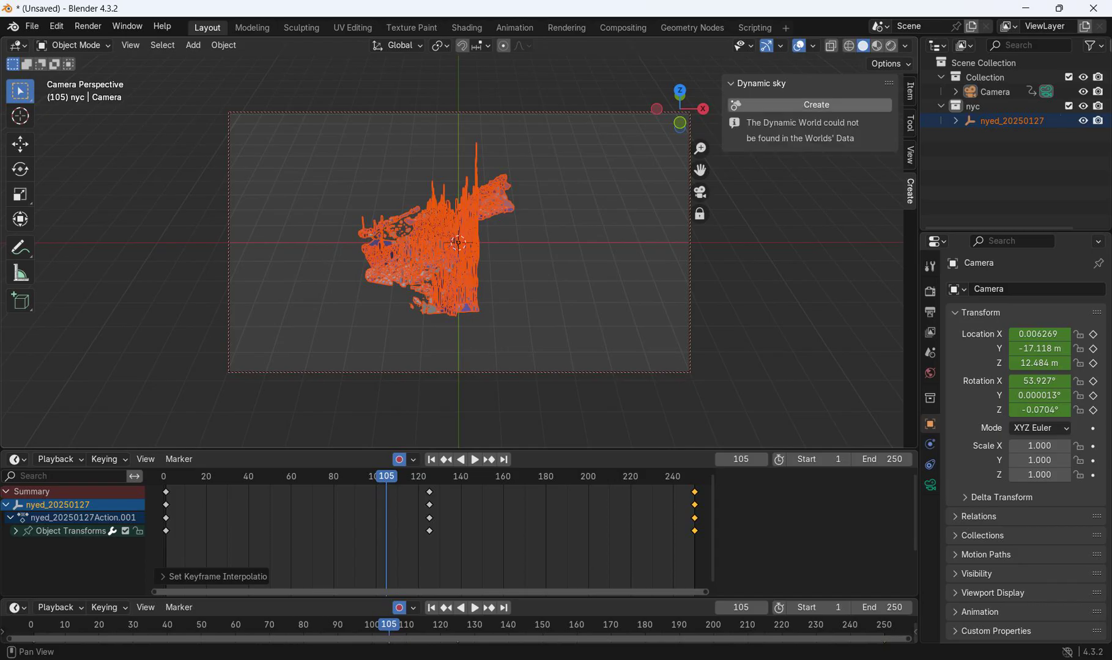
click(816, 104)
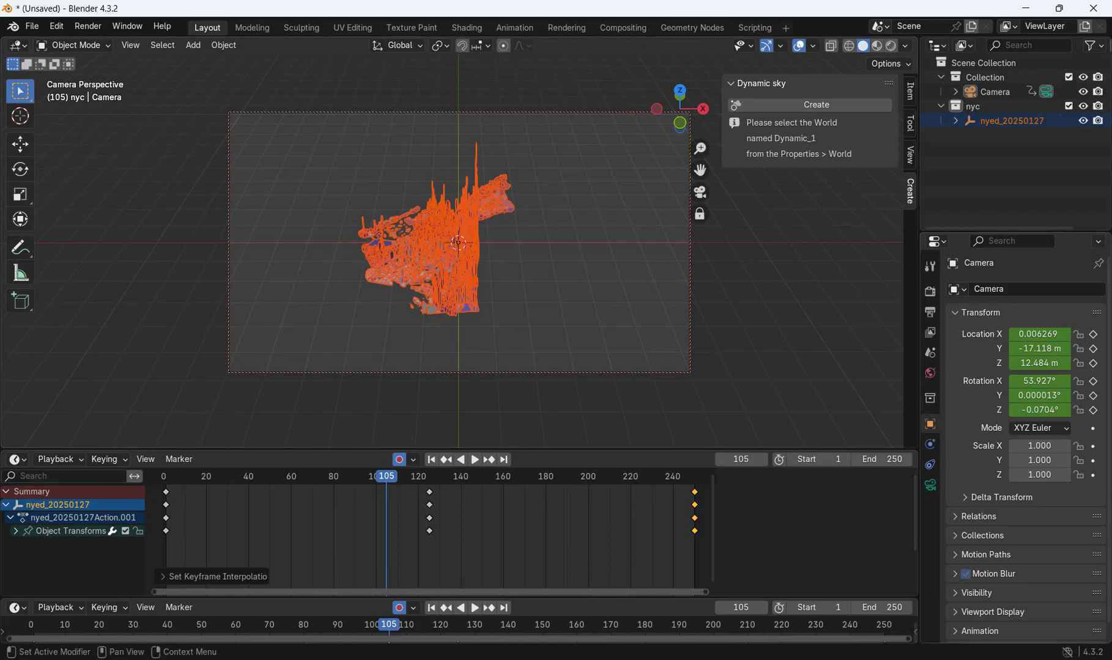
click(930, 373)
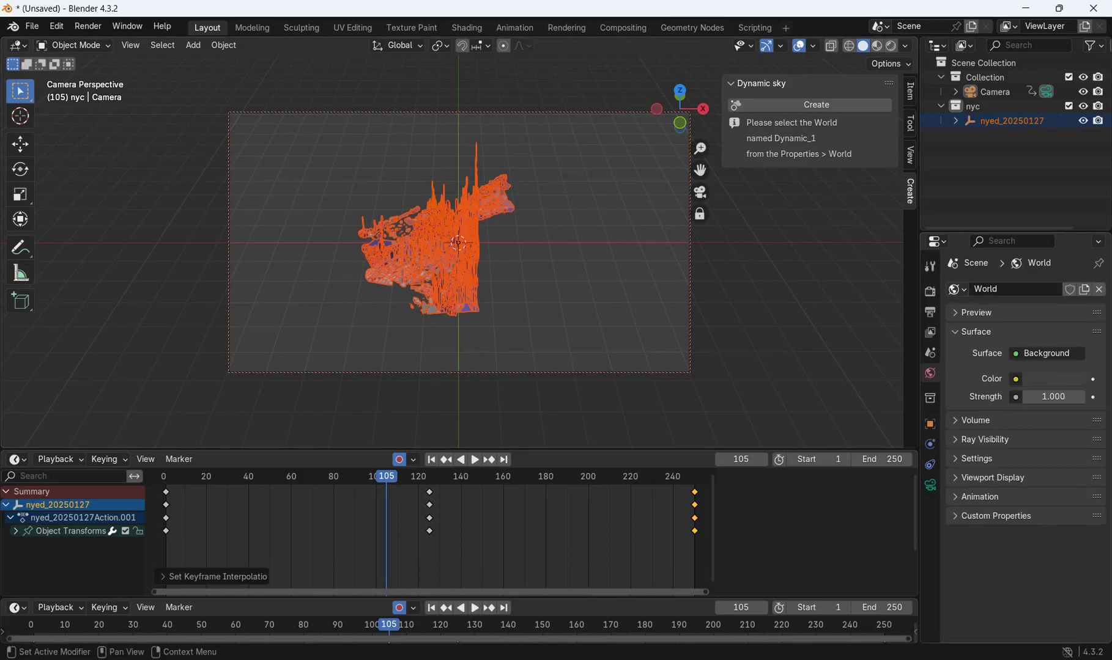
click(955, 289)
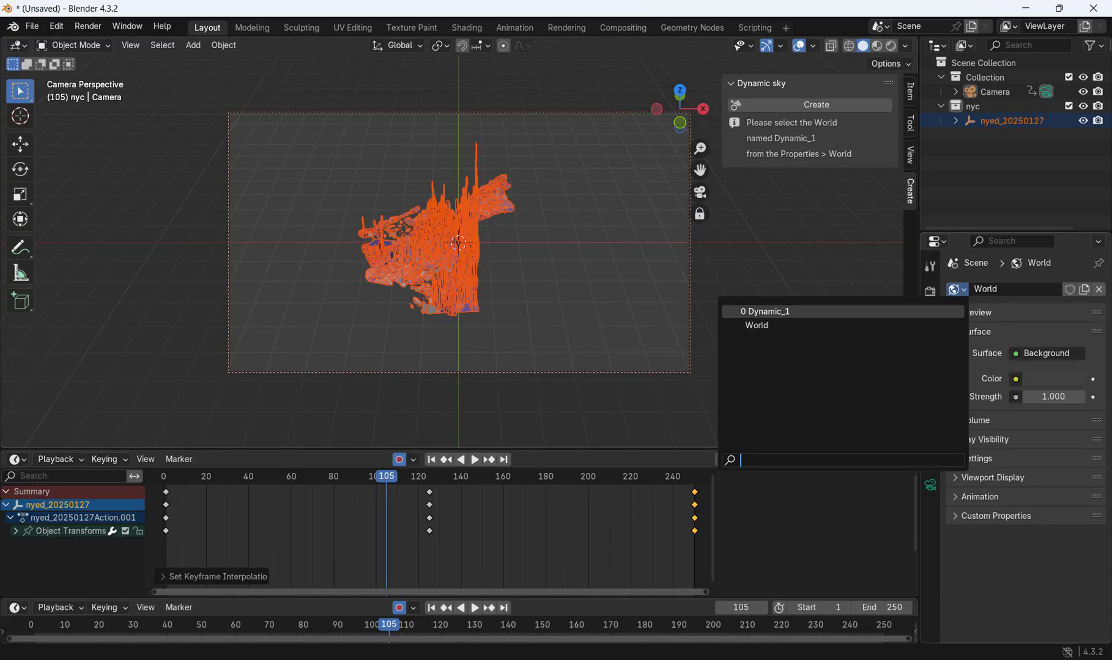
click(766, 312)
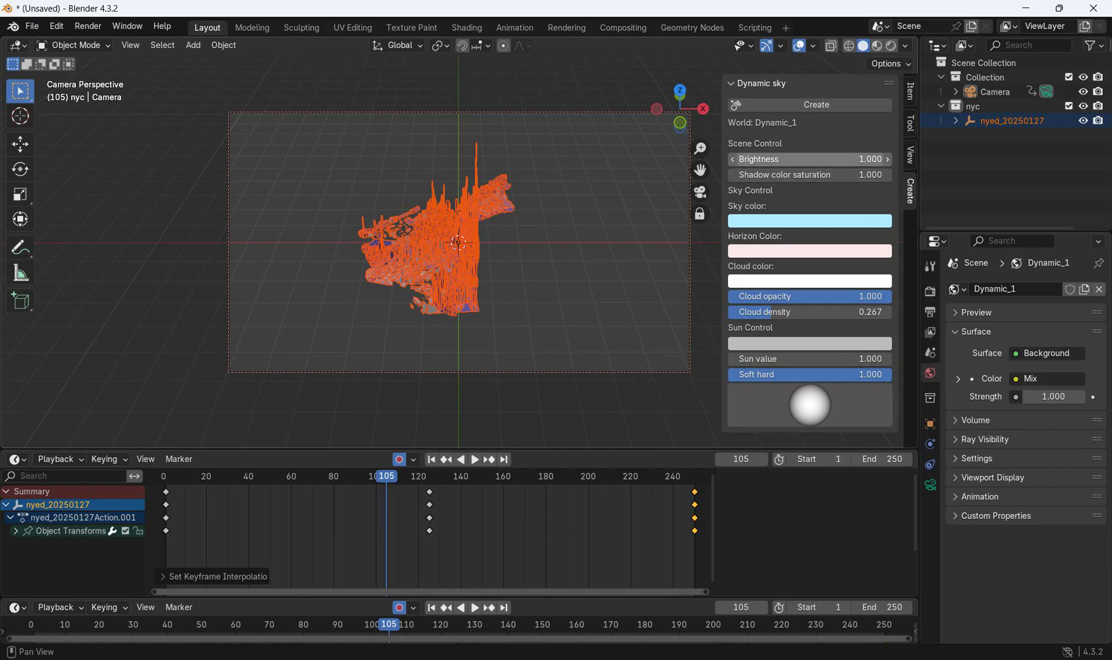
Step: Set the Dynamic Sky brightness to 0.5
click(807, 159)
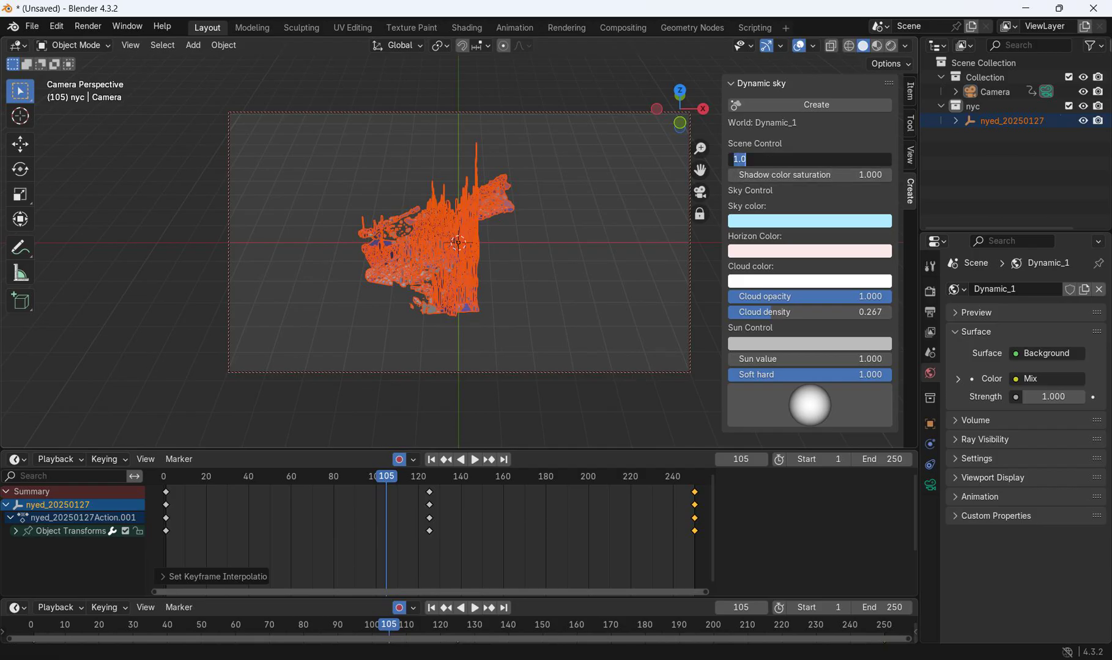
text(0.5)
key(Return)
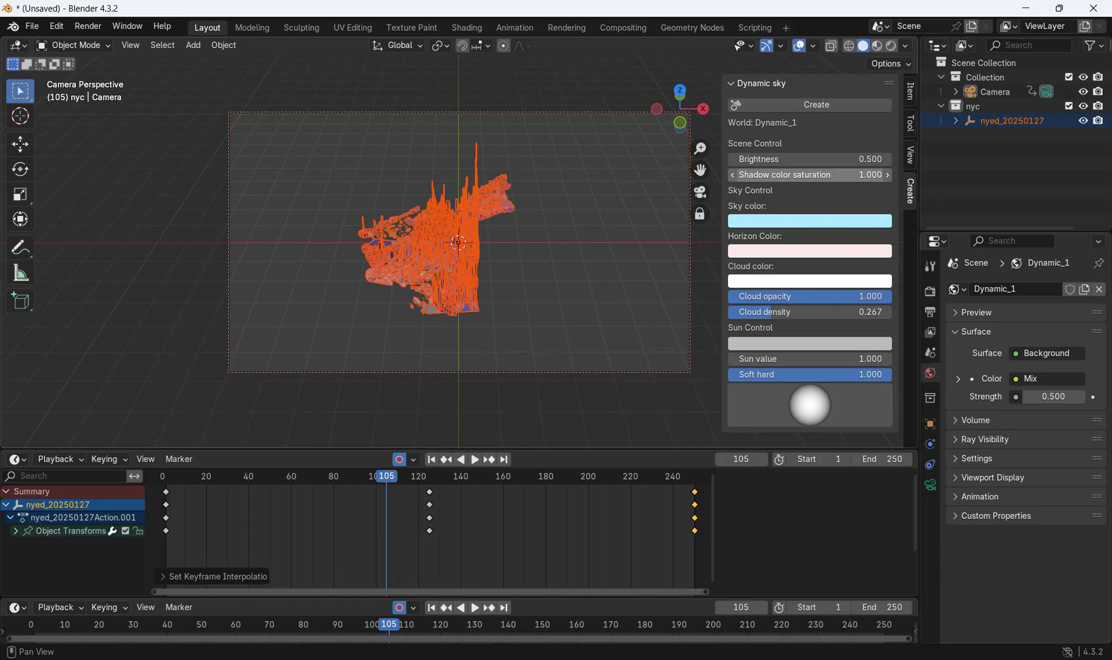
Step: Change the scene's render engine to EEVEE
click(930, 291)
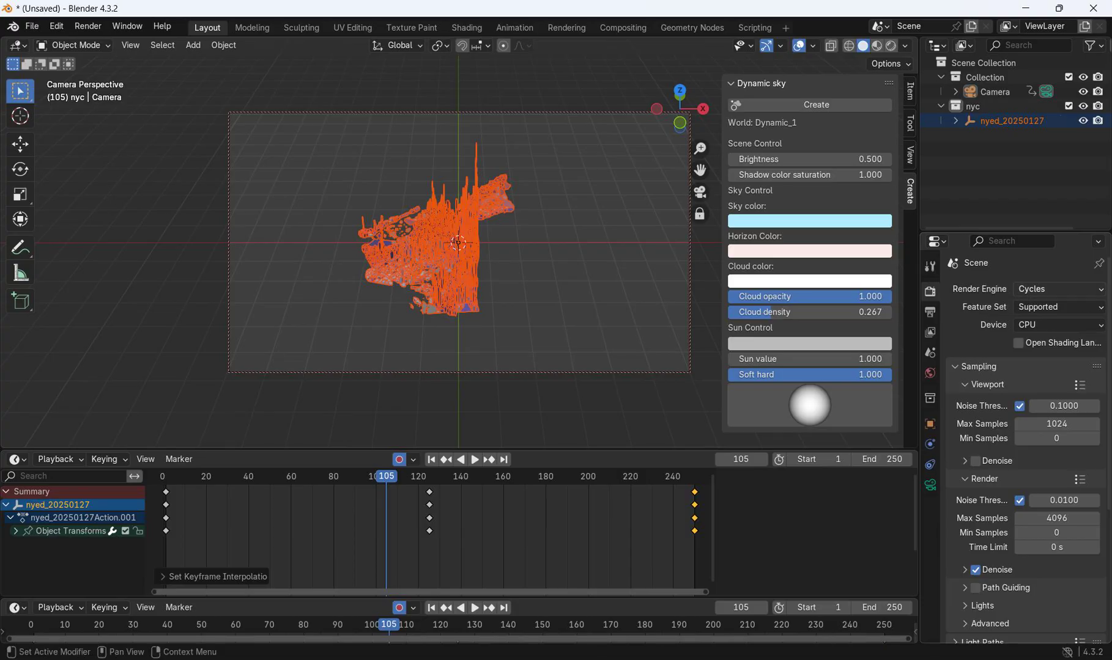
click(1058, 289)
click(1039, 304)
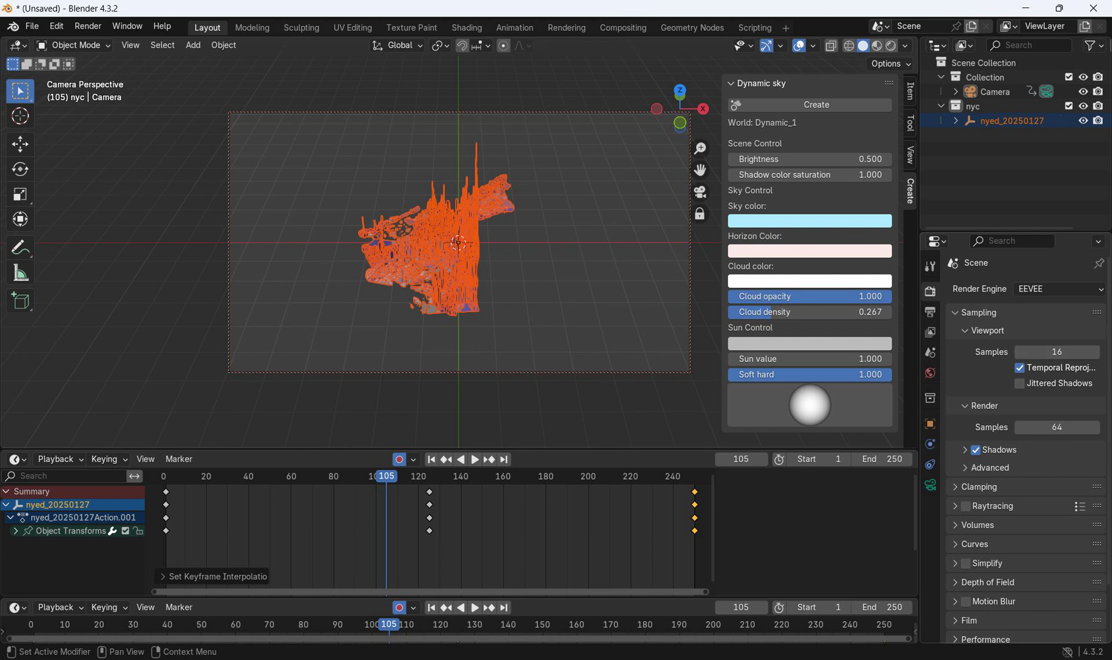
Step: Examine the render output path by browsing to the Downloads folder, and leave without choosing a folder
click(930, 312)
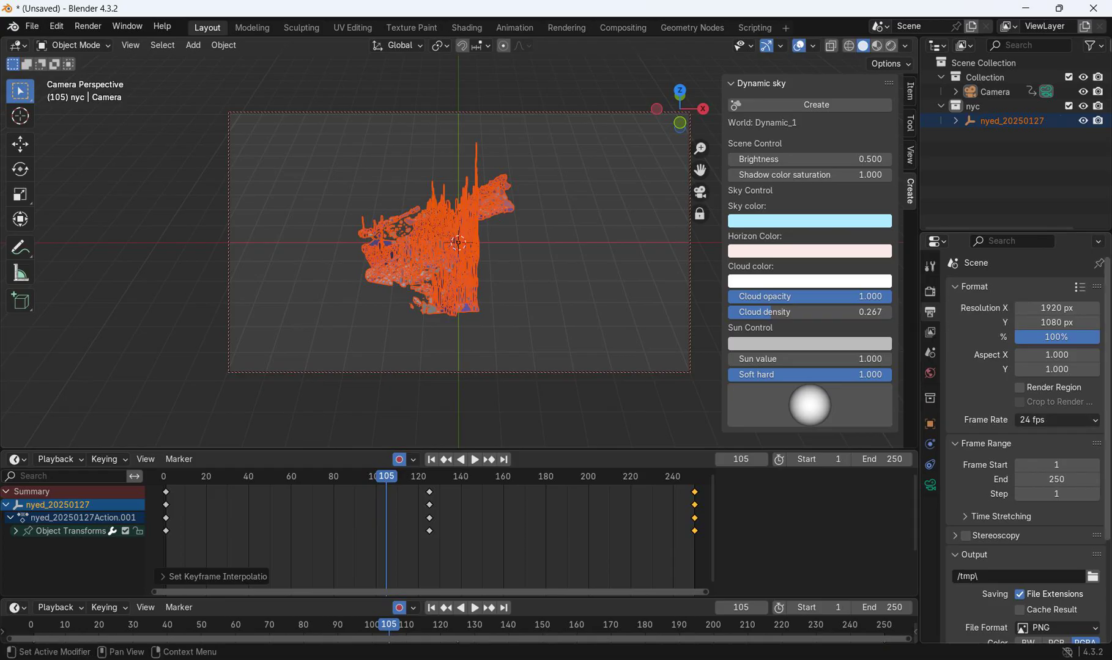
scroll(1028, 446, down, 4)
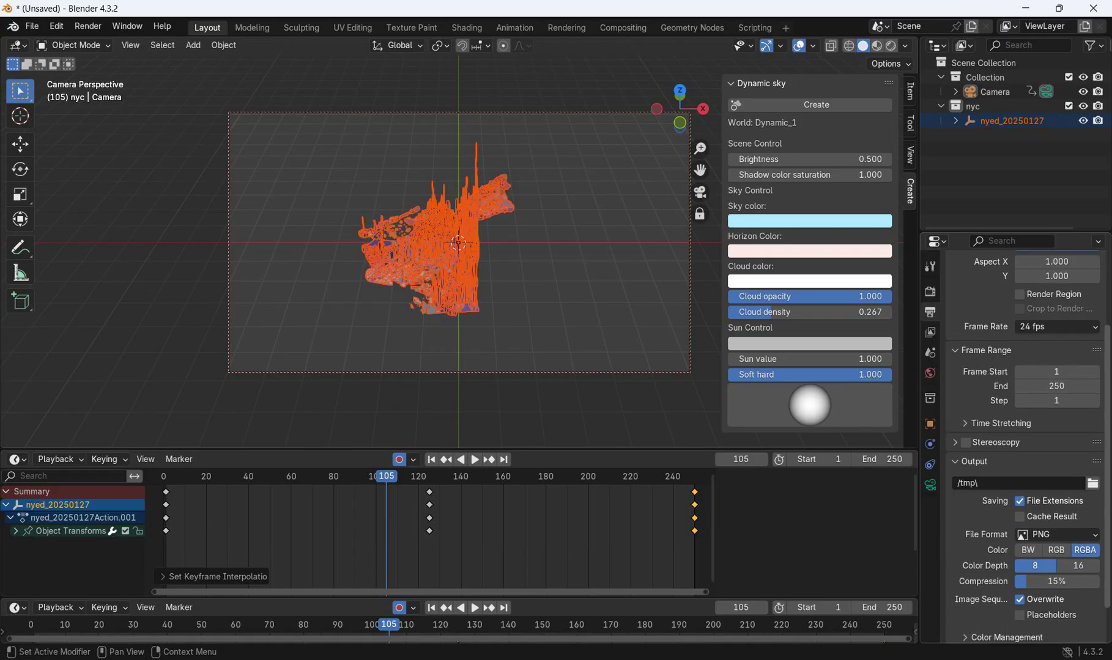
scroll(1027, 447, down, 2)
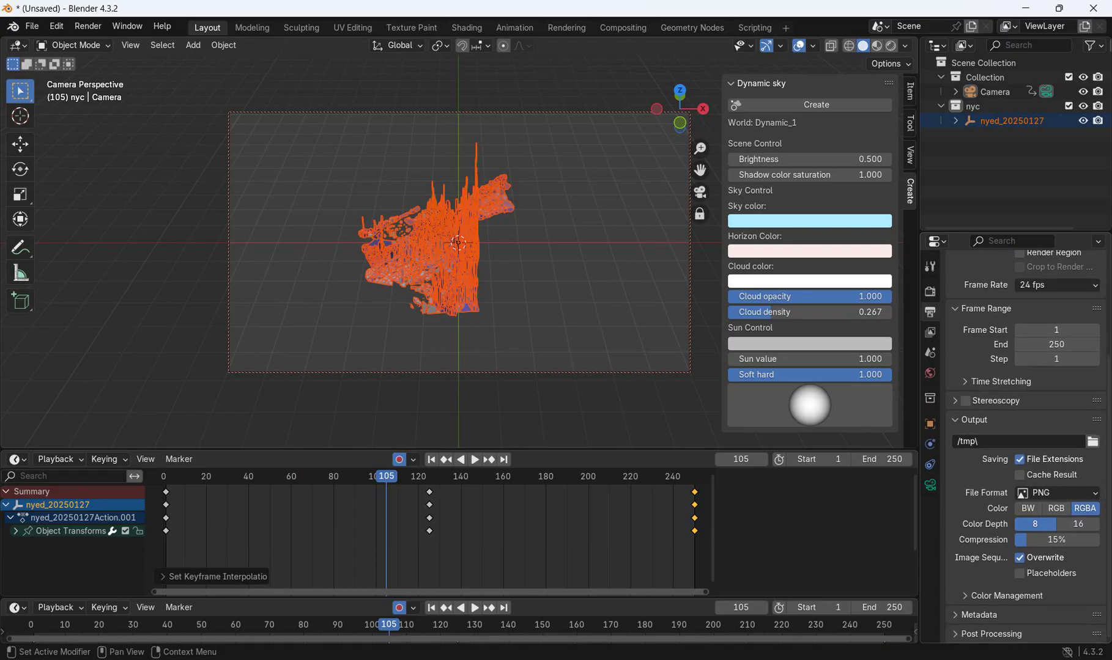
click(1092, 441)
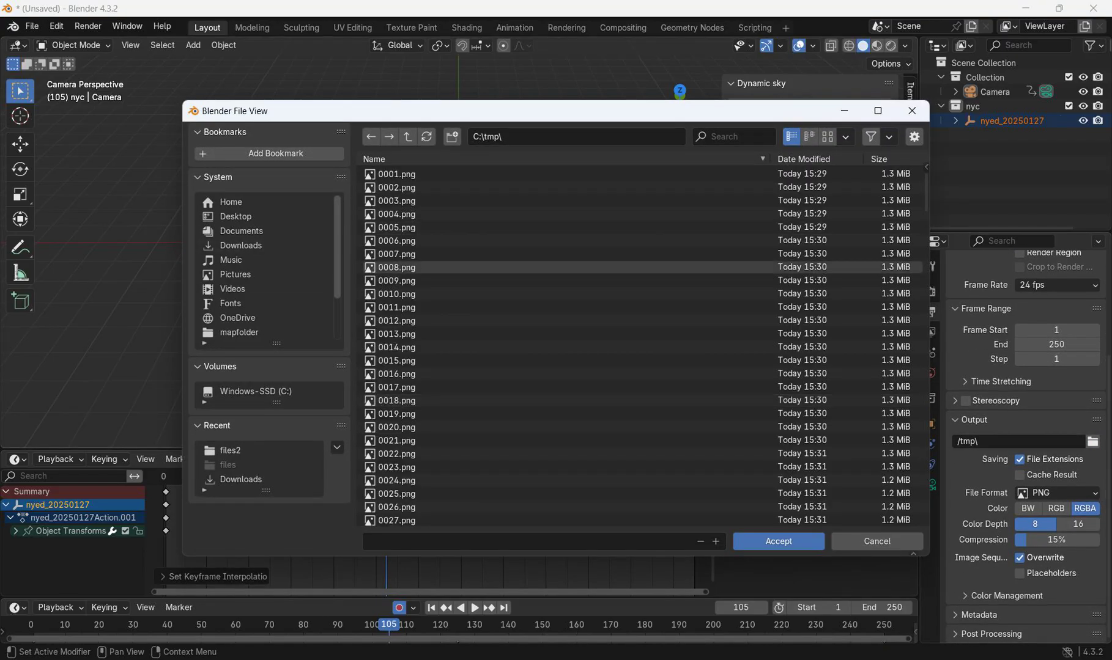
click(240, 245)
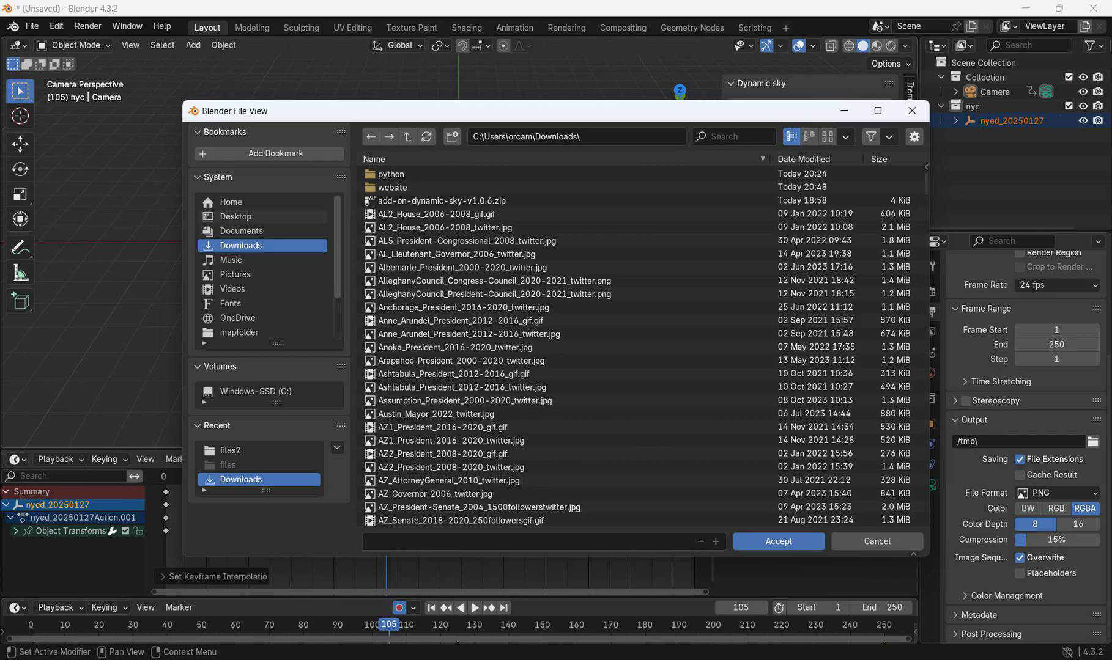
click(912, 111)
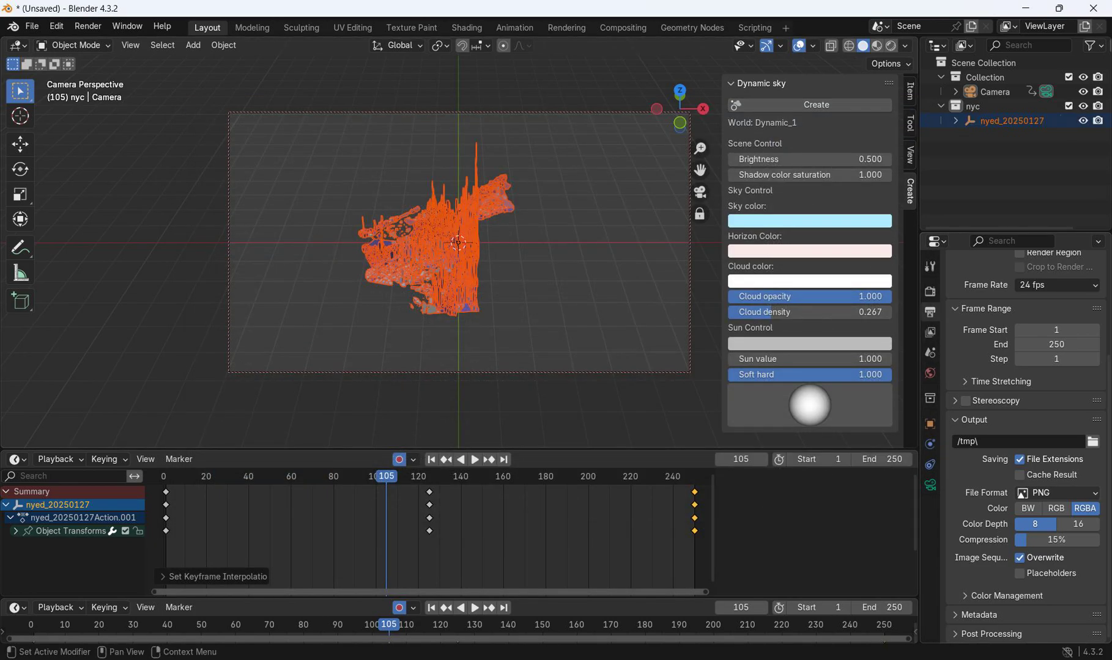
Step: Check the output file format choices and the start frame of the render range
click(1056, 493)
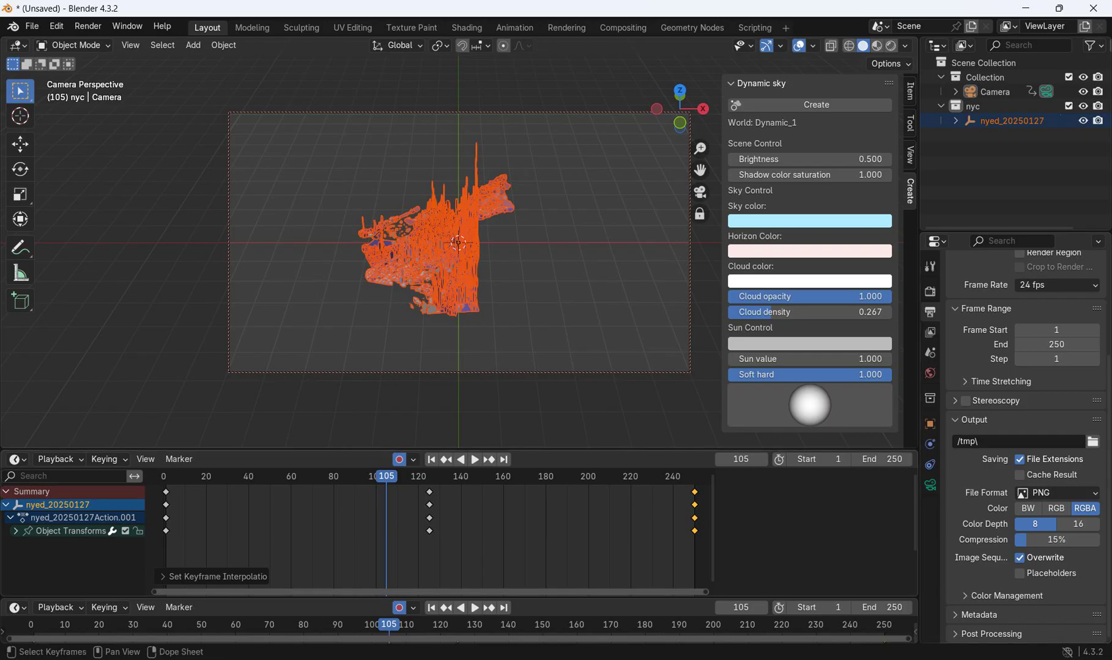
click(1039, 493)
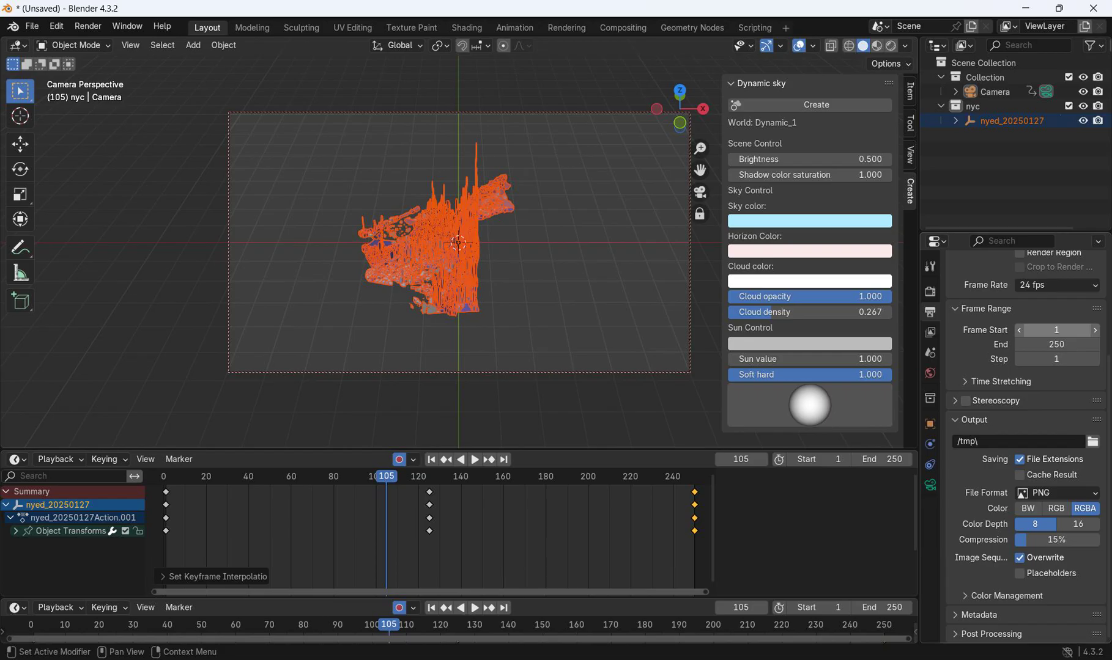
click(1057, 329)
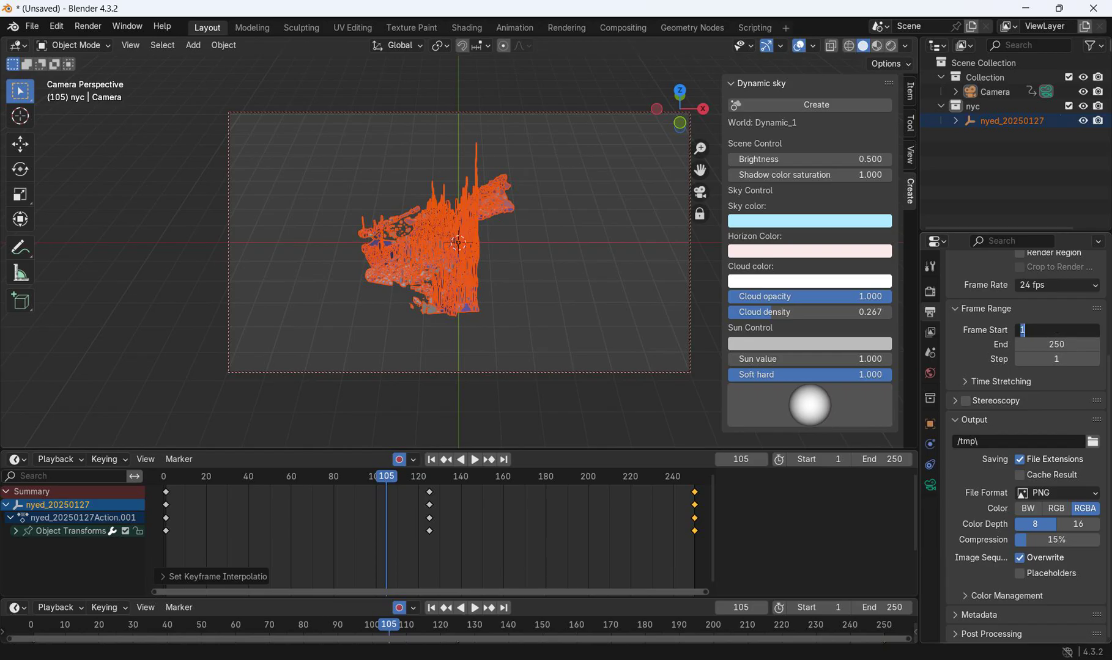
key(Return)
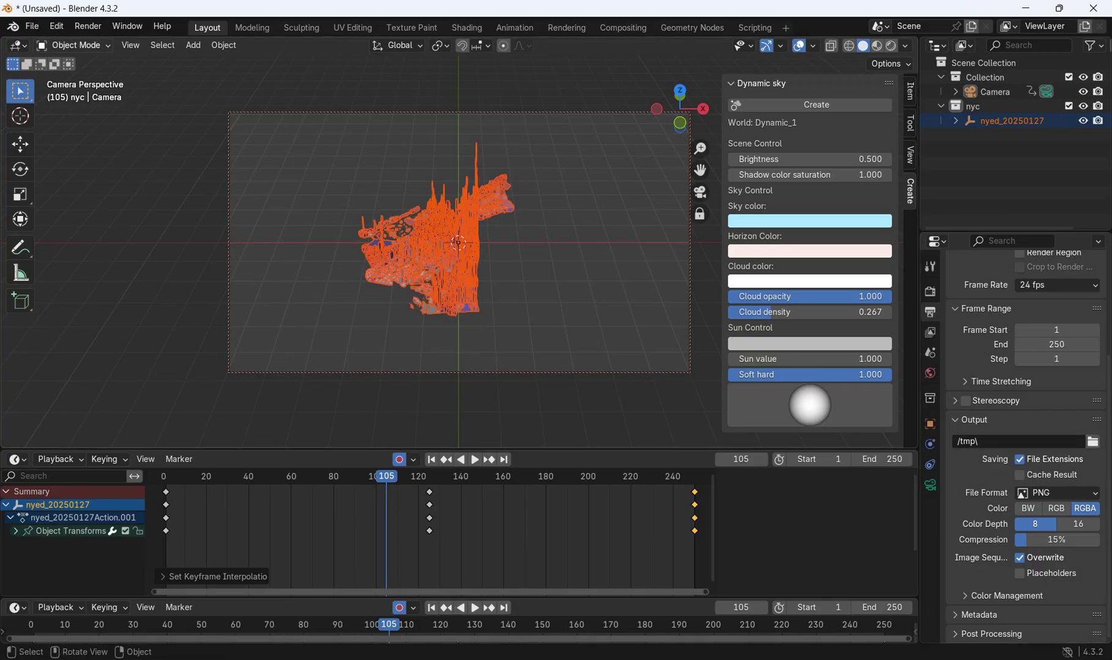
Step: Render a still image of the current frame and close the render window
click(88, 25)
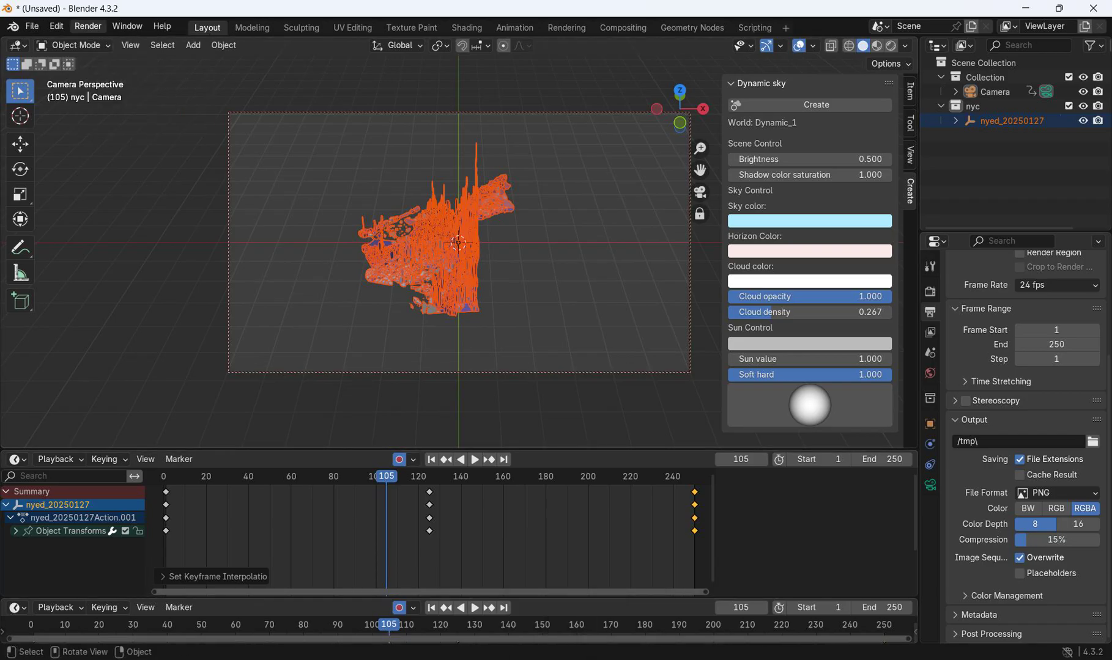
click(87, 25)
click(120, 42)
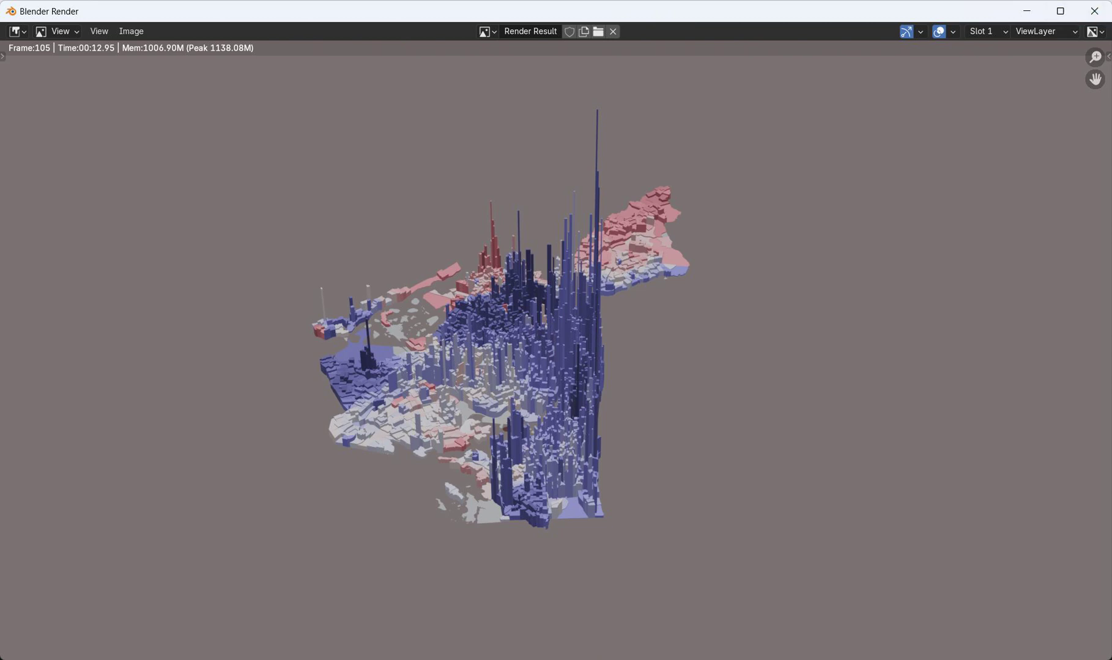
click(1094, 11)
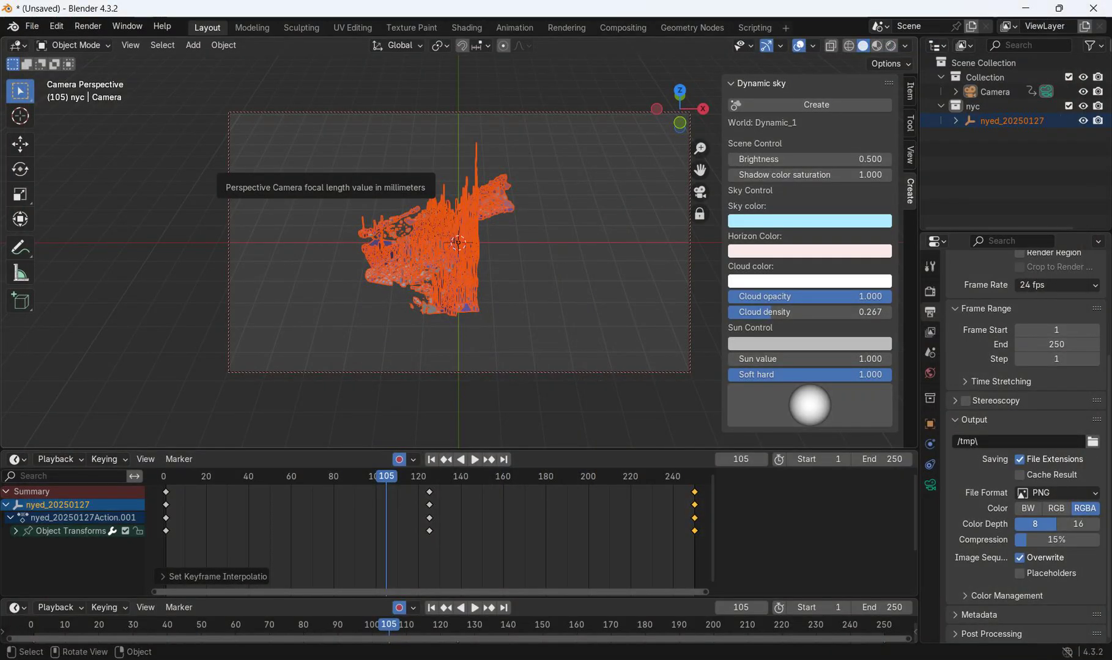
Step: Switch to File Explorer, open the files2 folder in mapfolder, and look through the rendered PNG frames
key(alt+Tab)
click(672, 353)
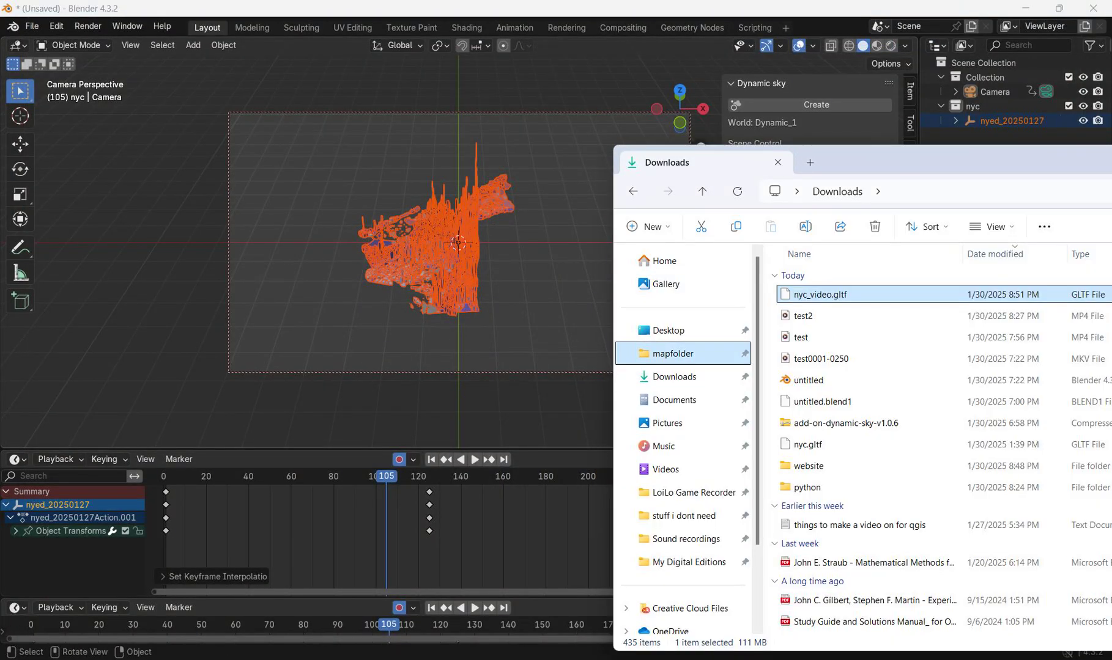
double_click(803, 512)
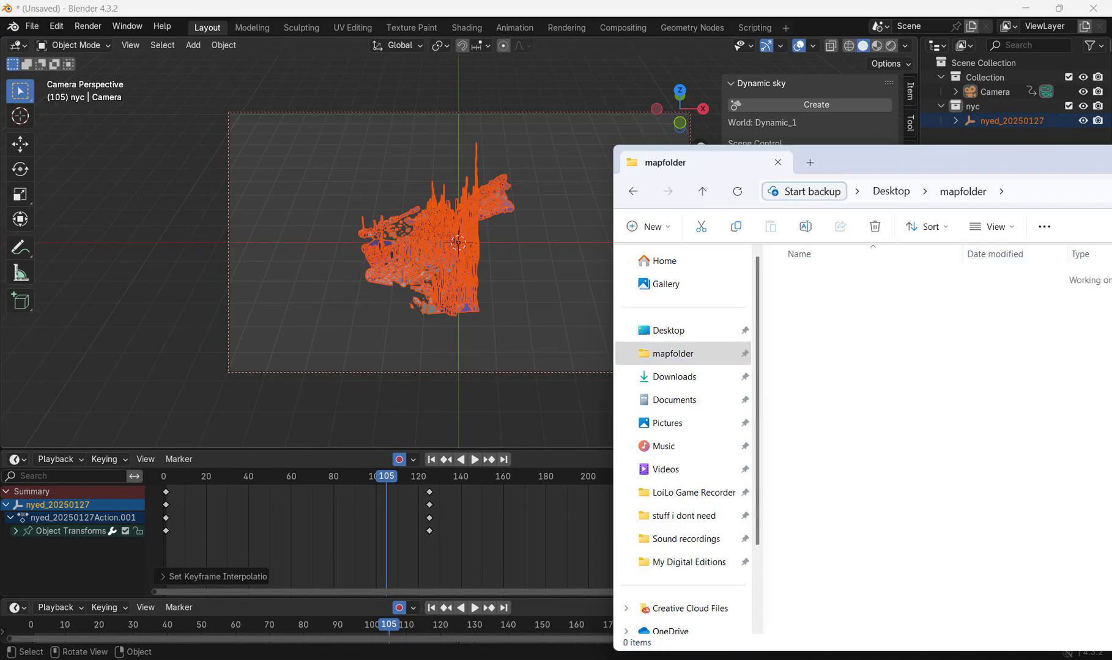
drag(899, 160, 651, 41)
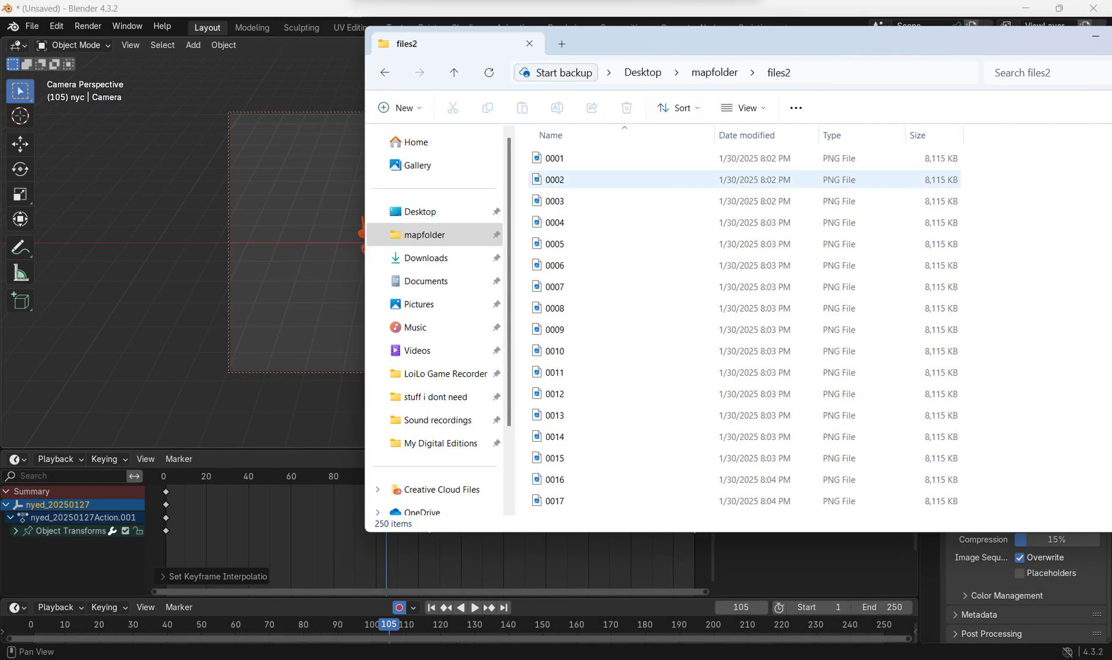
scroll(685, 254, down, 10)
scroll(734, 334, down, 20)
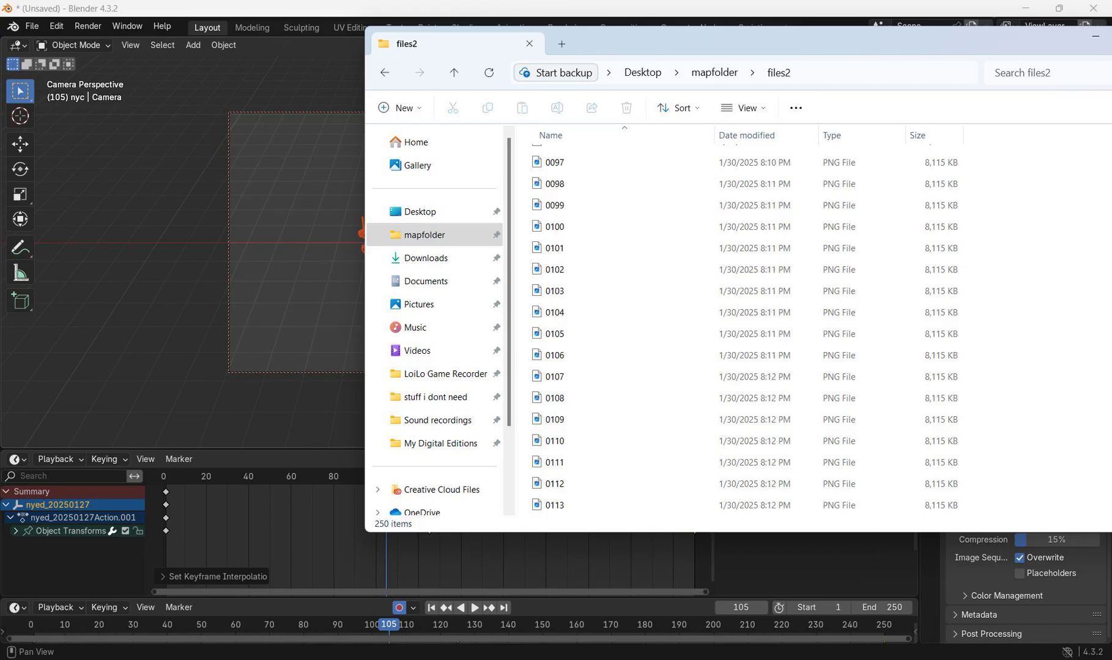
scroll(734, 333, down, 20)
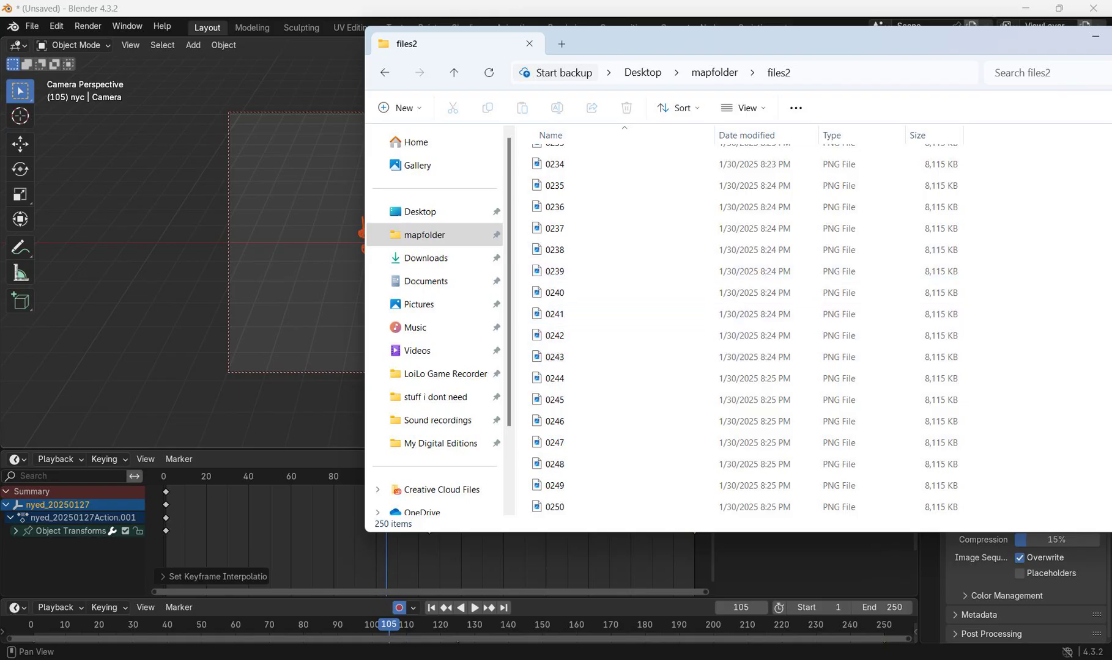
drag(733, 44, 525, 64)
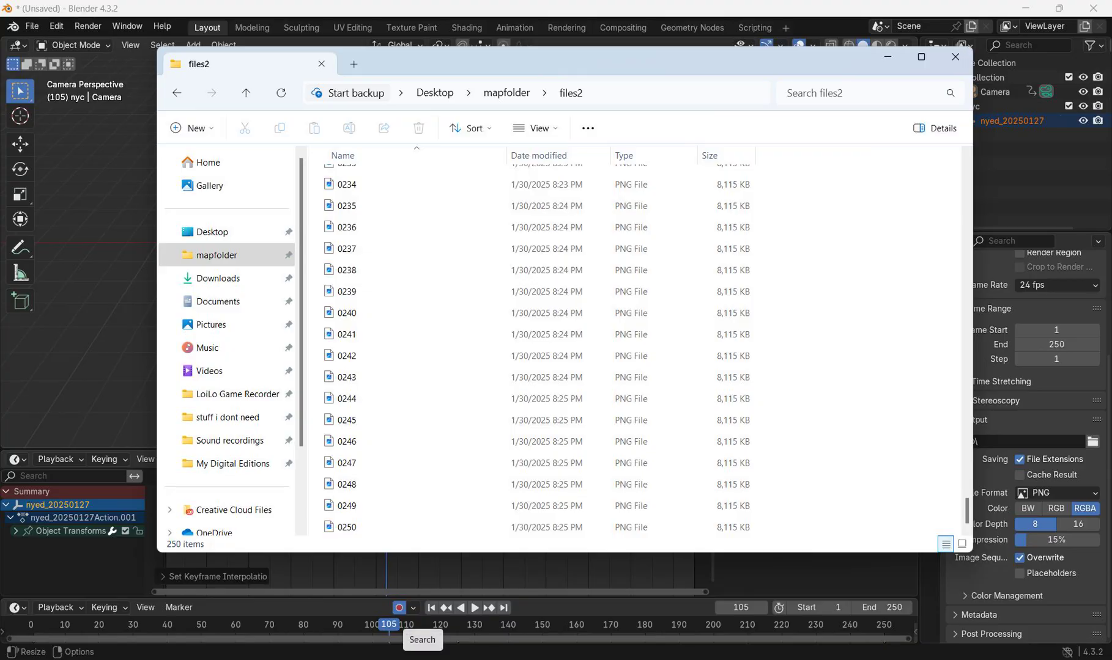
Step: Search the computer's applications for Kdenlive and launch it
click(422, 655)
text(kdl)
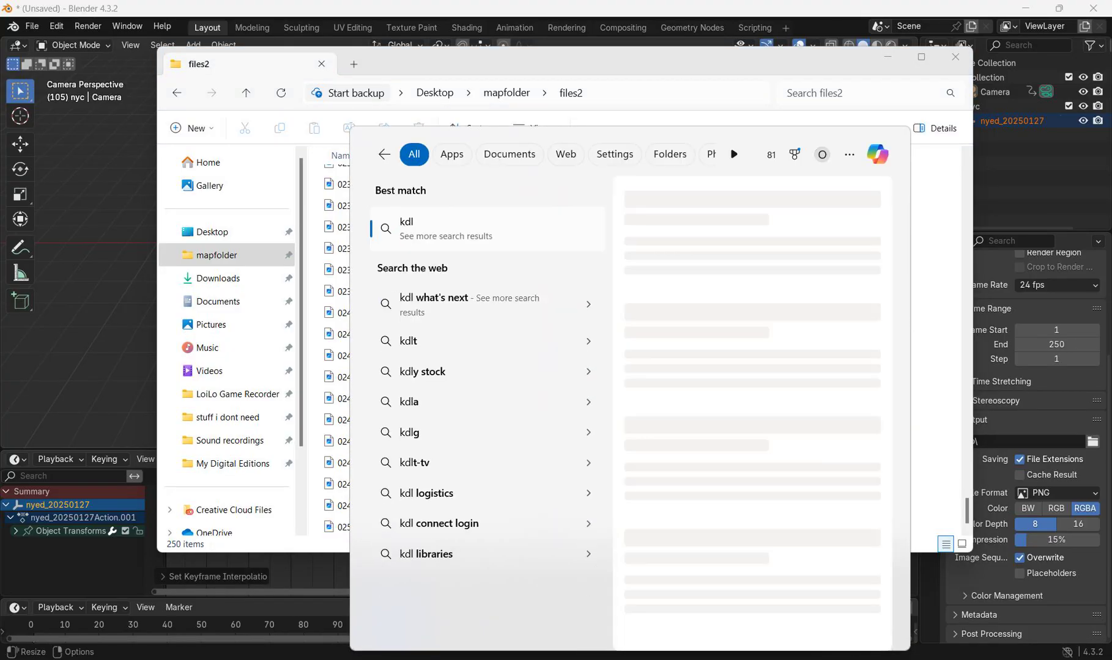
text(e)
key(BackSpace)
key(BackSpace)
text(e)
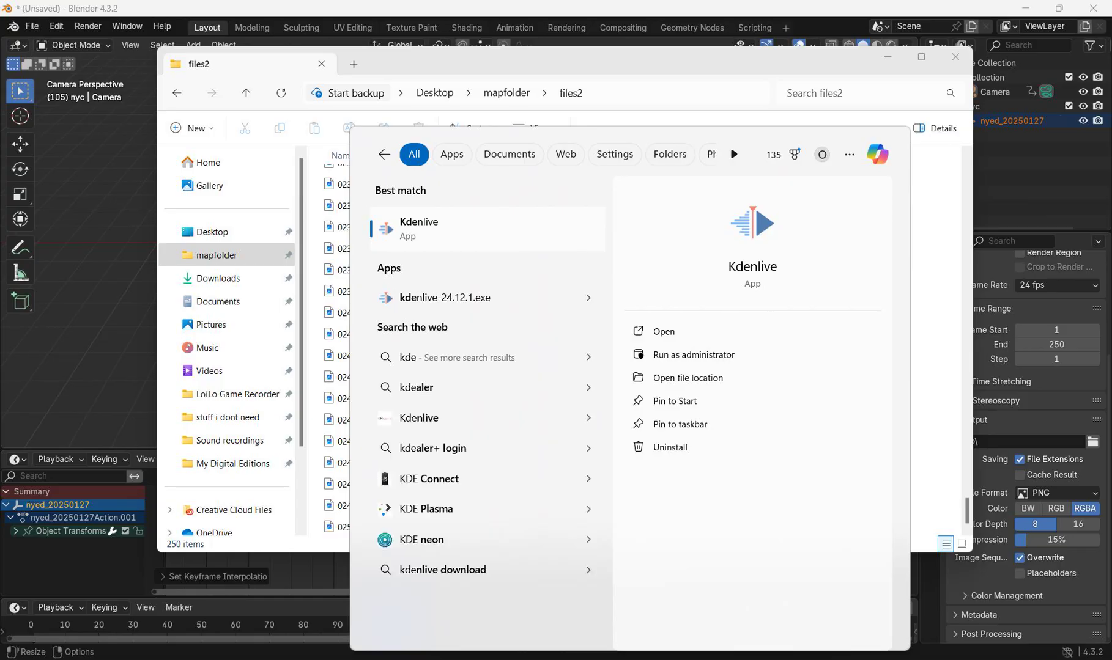
key(Return)
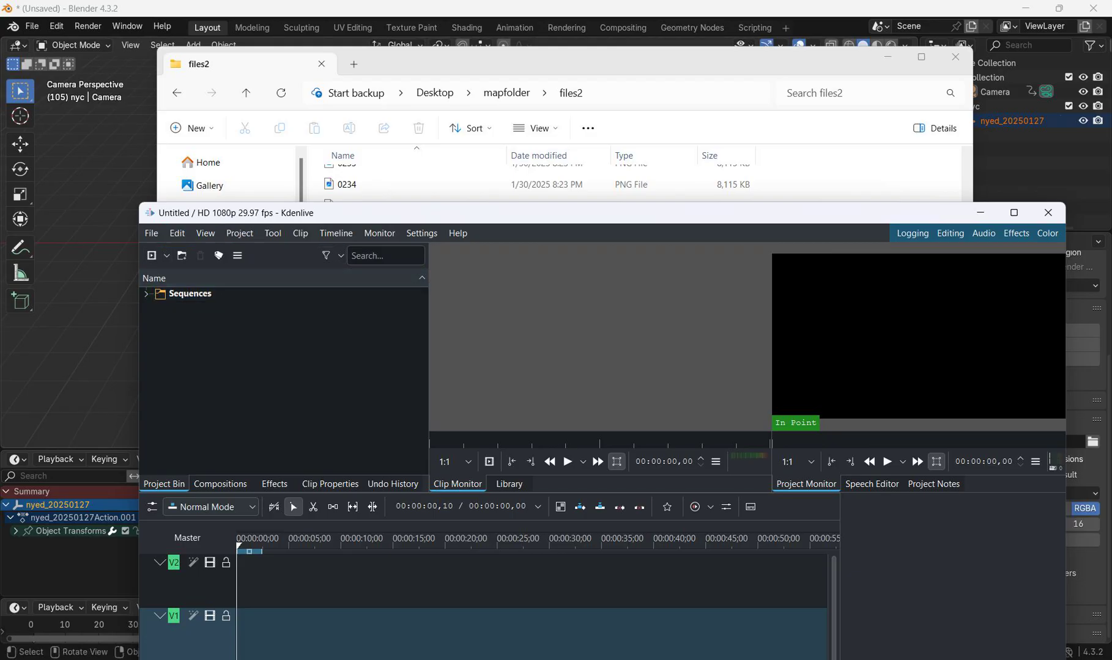
Step: Start adding an image sequence that uses the PNG files in the mapfolder/files2 folder
click(166, 255)
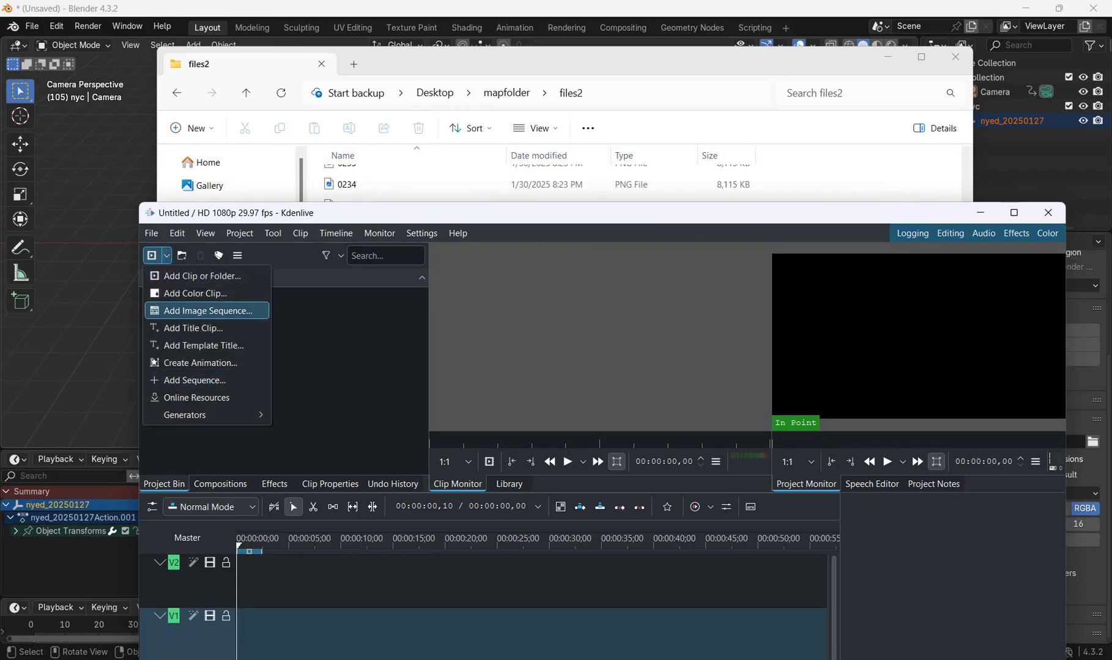
click(208, 310)
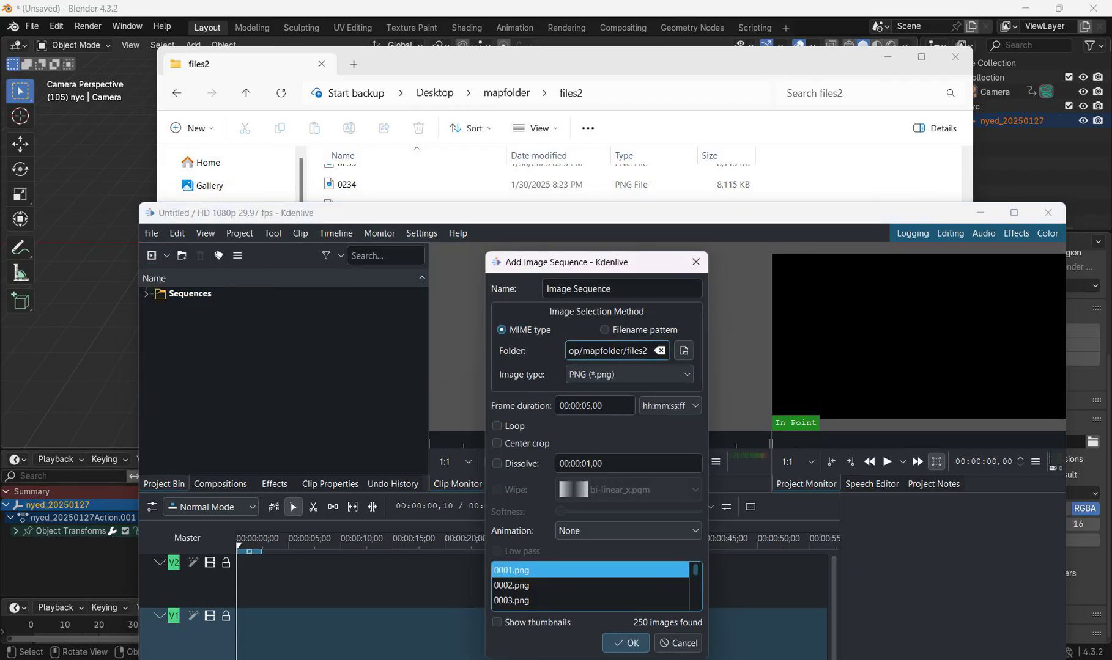
drag(574, 351, 609, 351)
click(624, 351)
click(684, 351)
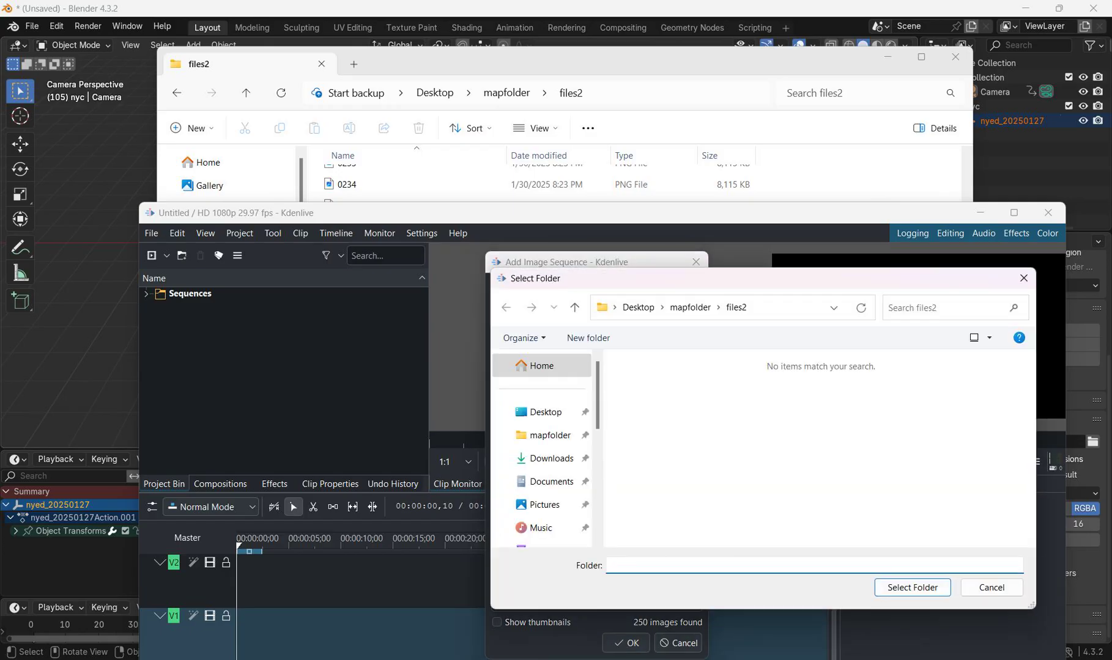
click(1023, 279)
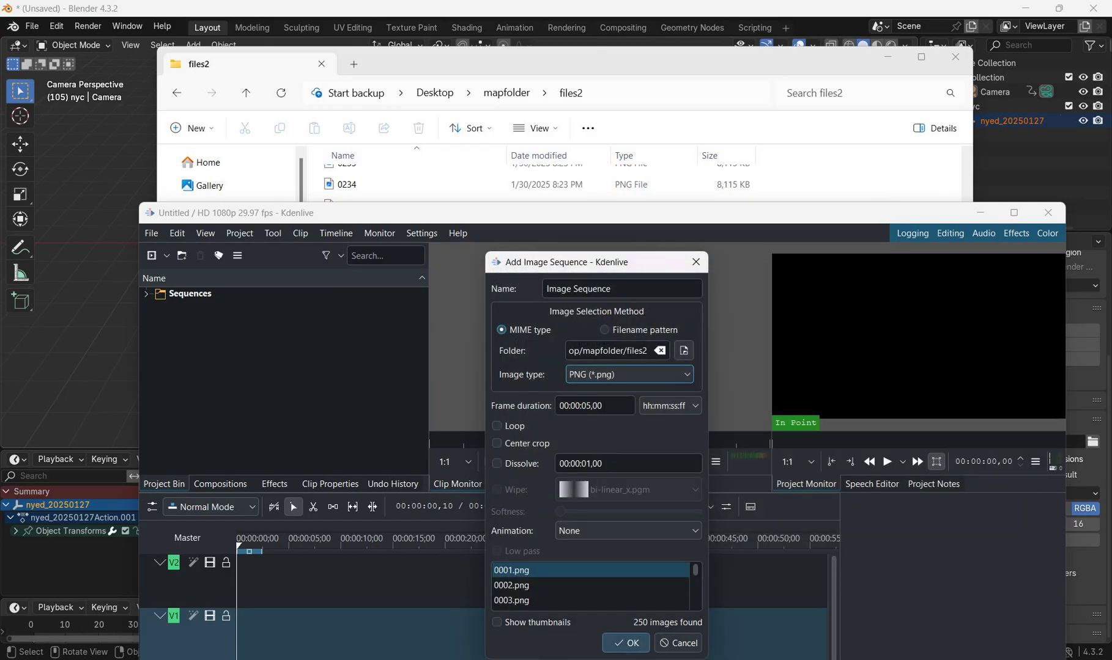
click(629, 375)
click(621, 429)
Step: Switch the image sequence's frame duration unit to Frames, and return it to hh:mm:ss:ff
click(588, 405)
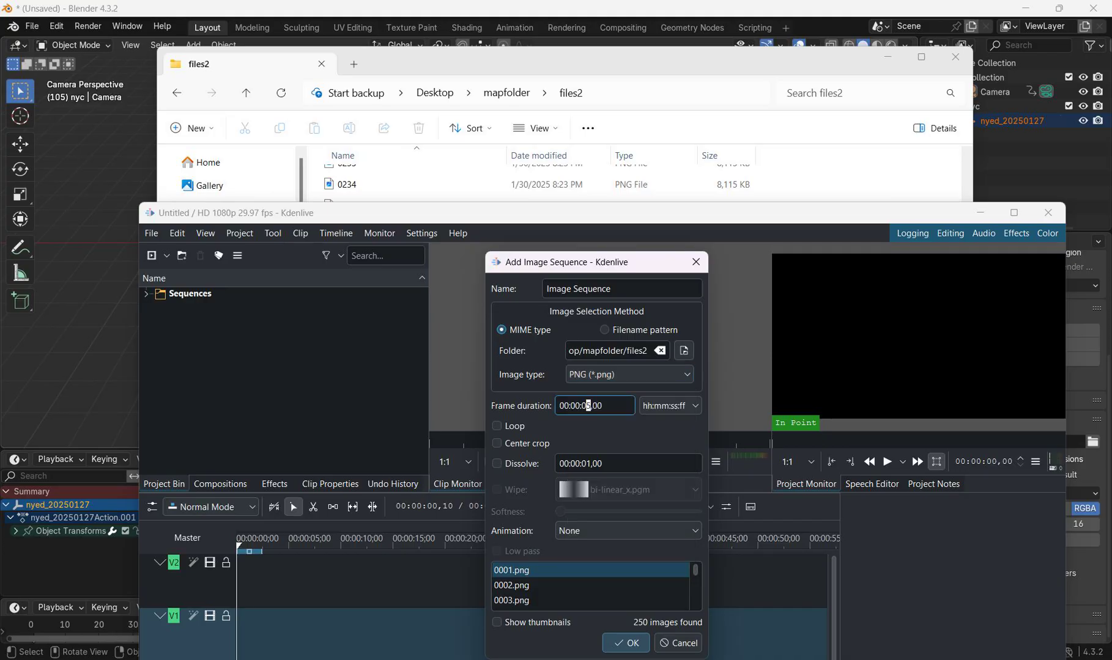
key(Tab)
click(670, 406)
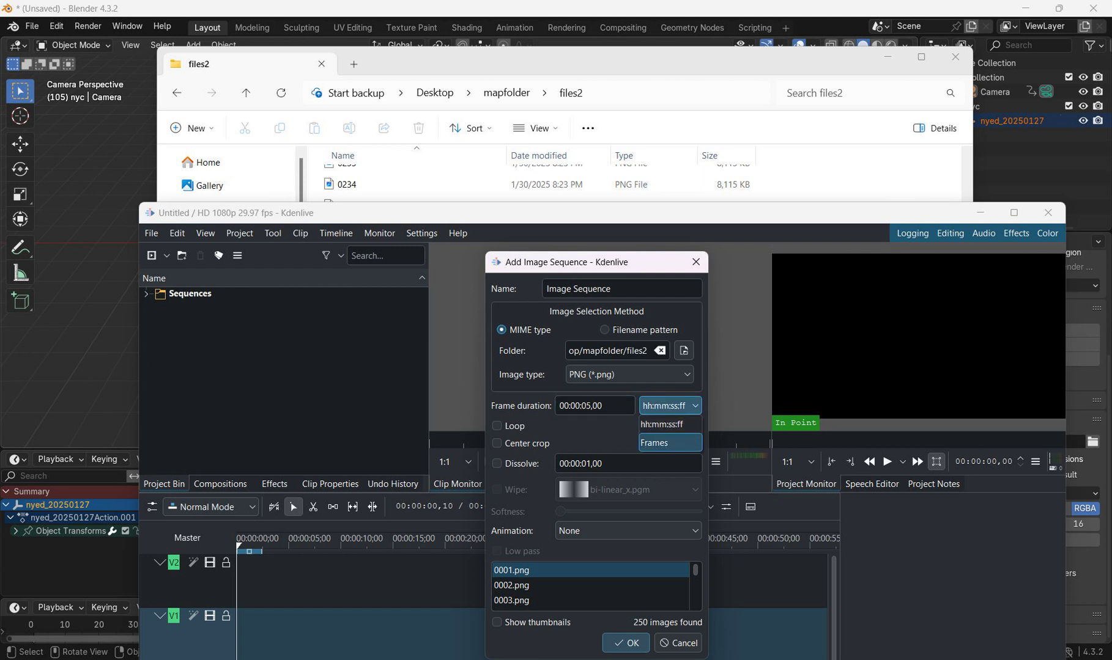
key(Return)
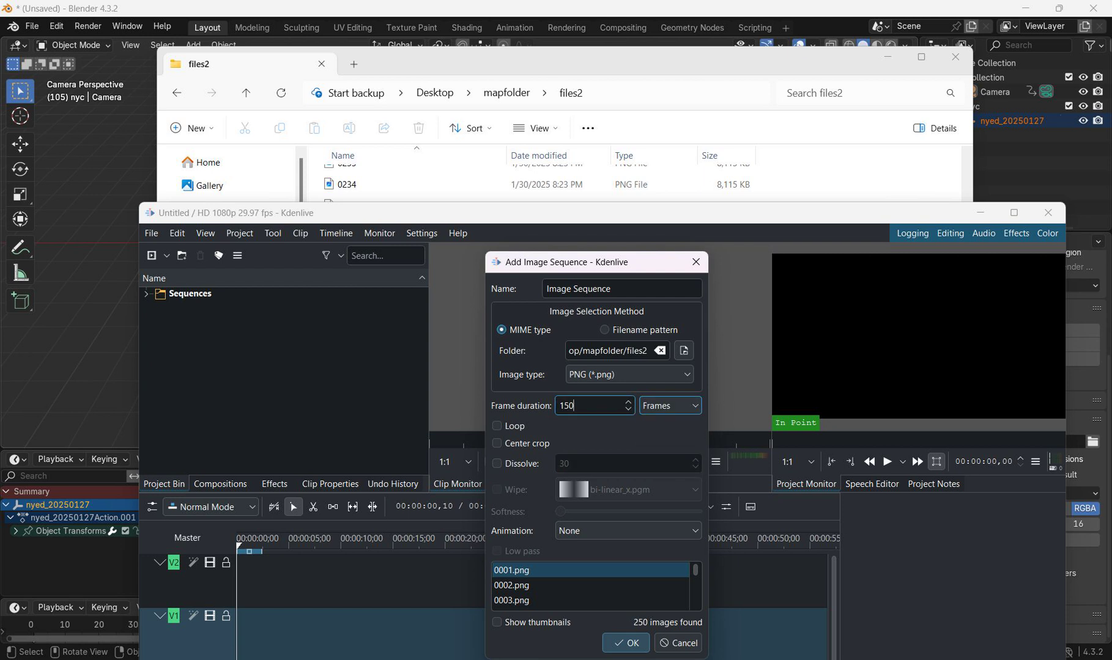
double_click(574, 405)
click(670, 406)
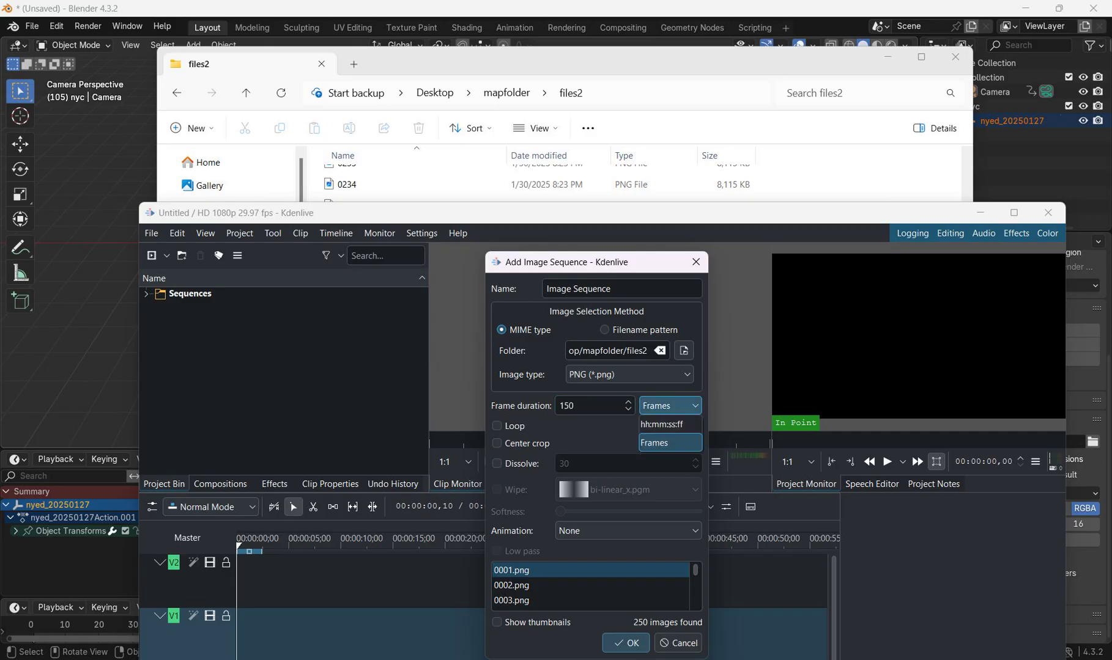
click(661, 443)
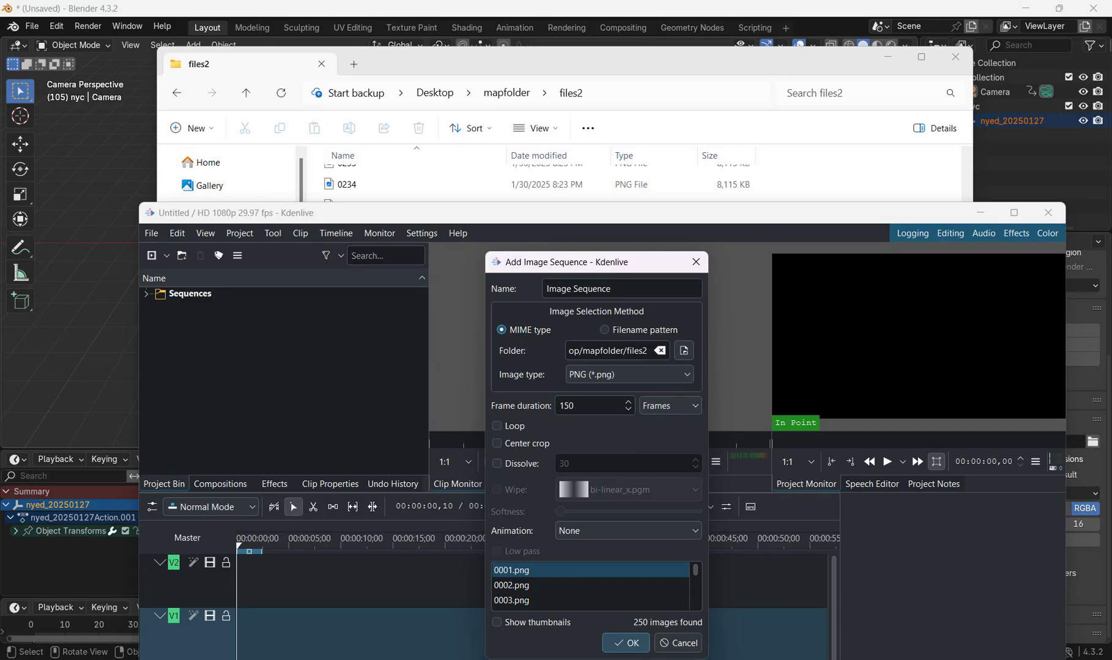
click(671, 406)
click(662, 425)
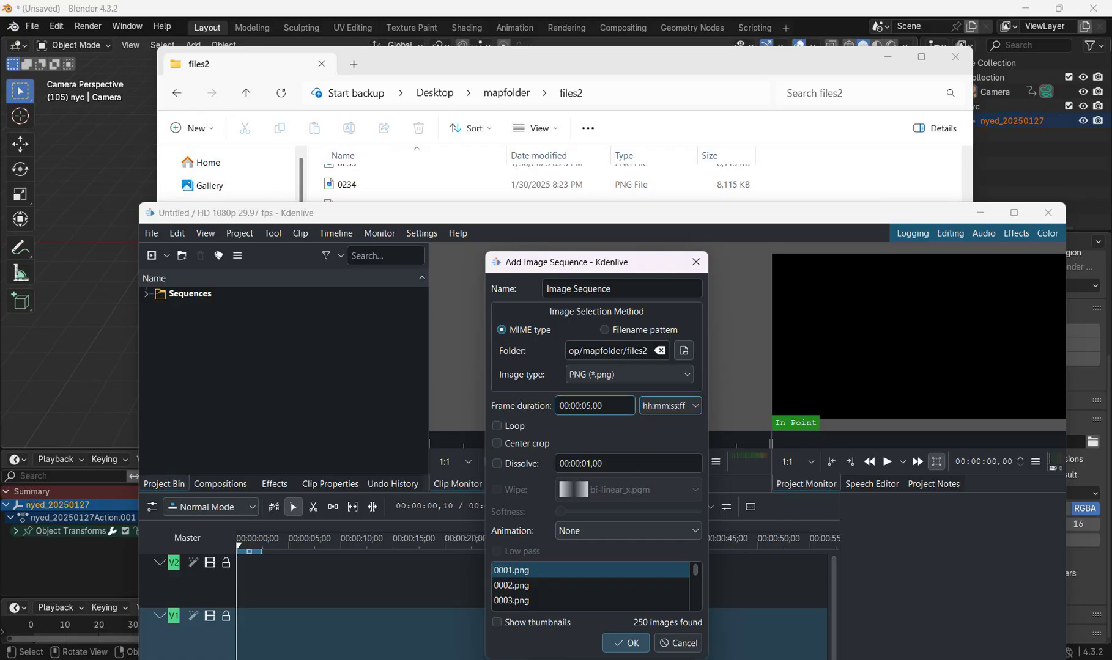
Step: Add the image sequence with a frame duration of 00:00:00,01 and place it at the start of video track V1
click(588, 406)
text(0,01)
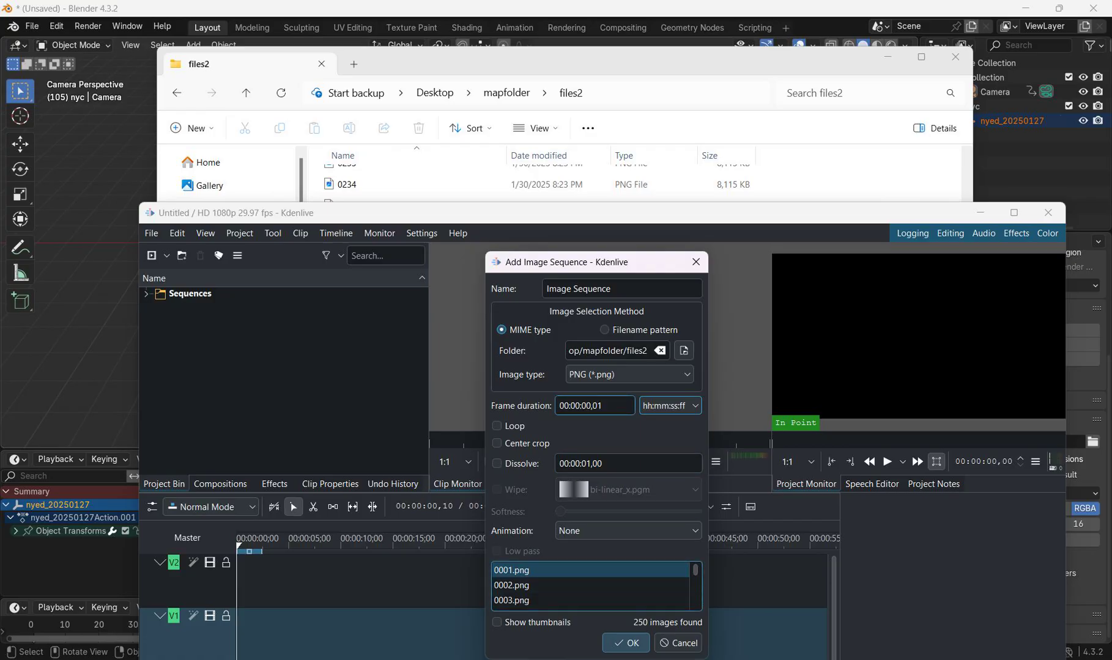
key(Return)
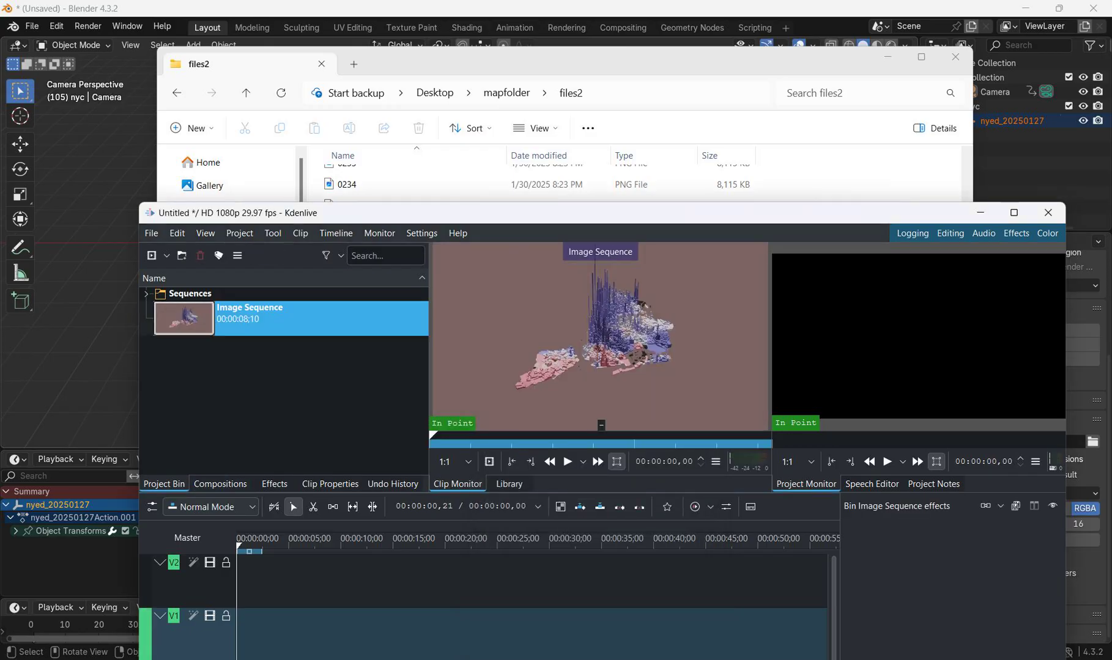
drag(251, 320, 238, 634)
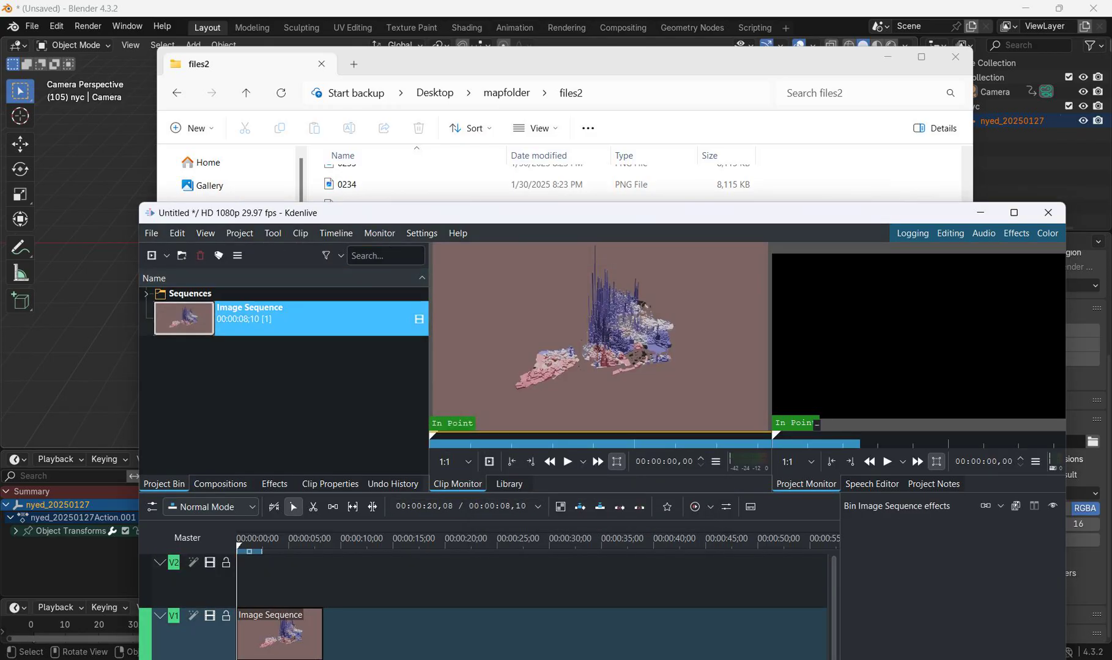
Step: Render the full project to an MP4 file named test in mapfolder
click(240, 233)
key(Escape)
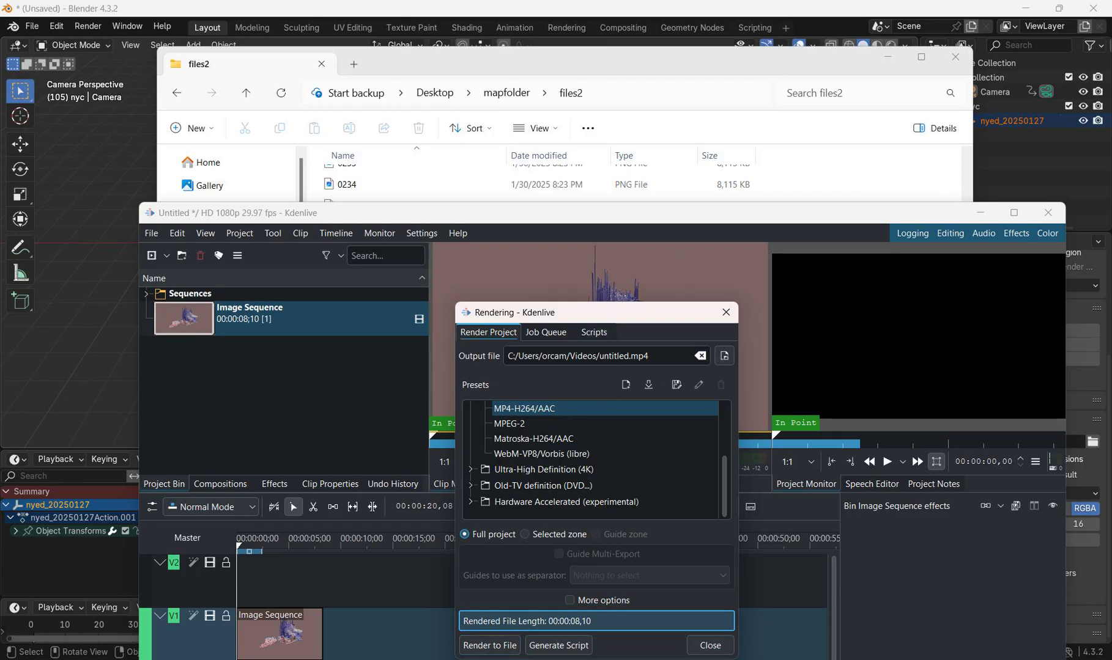
click(724, 356)
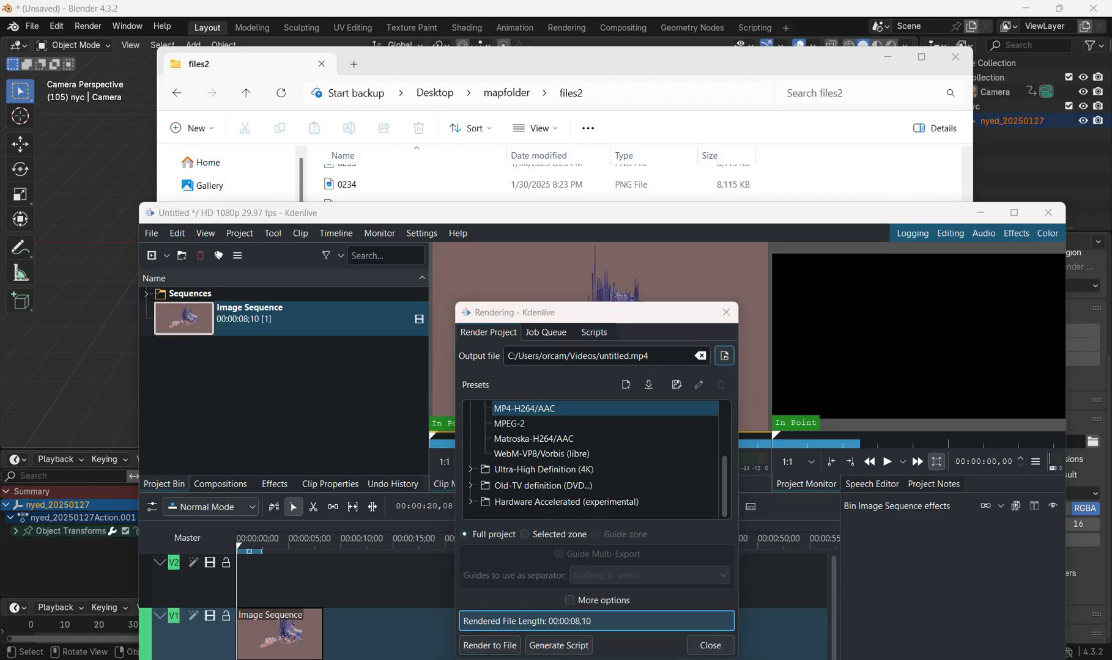
click(520, 458)
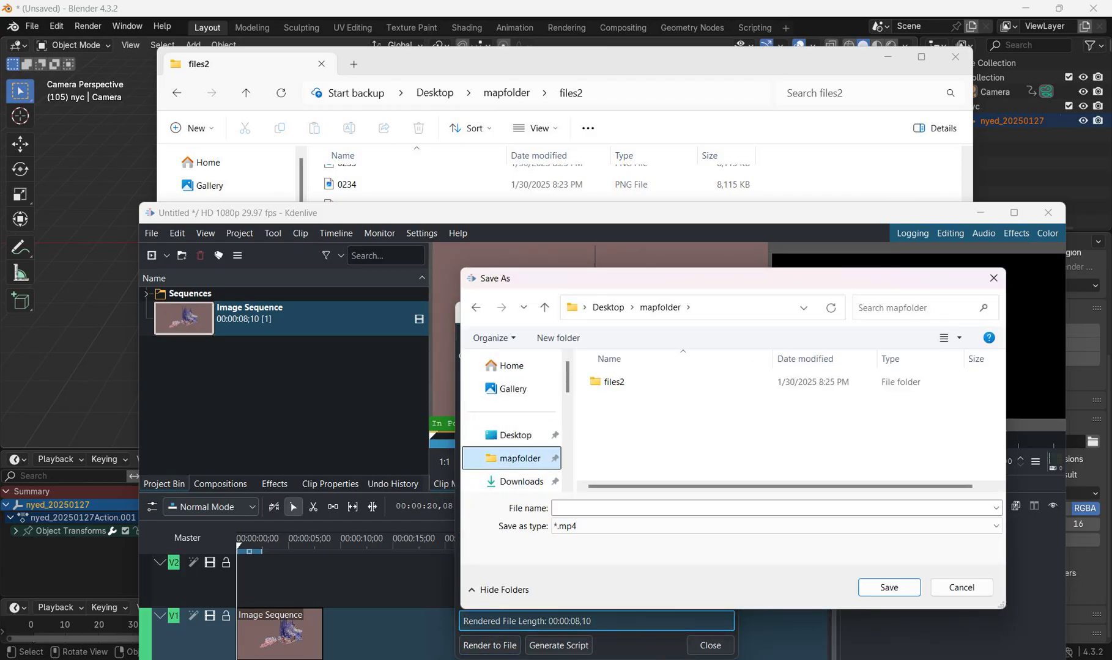
text(test)
key(Return)
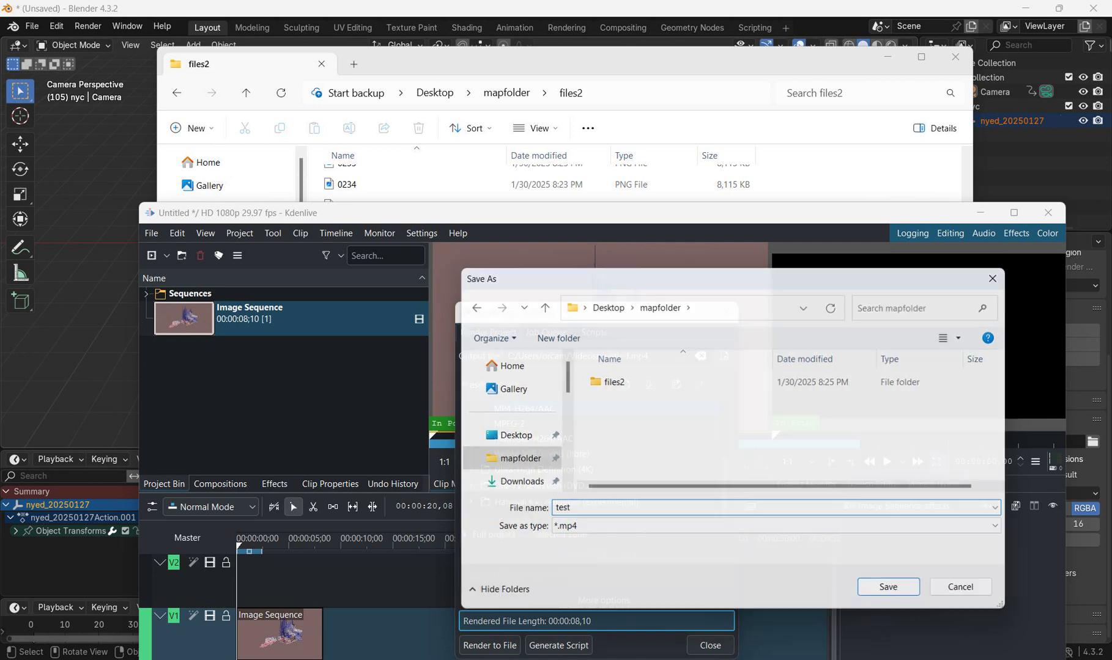
click(489, 645)
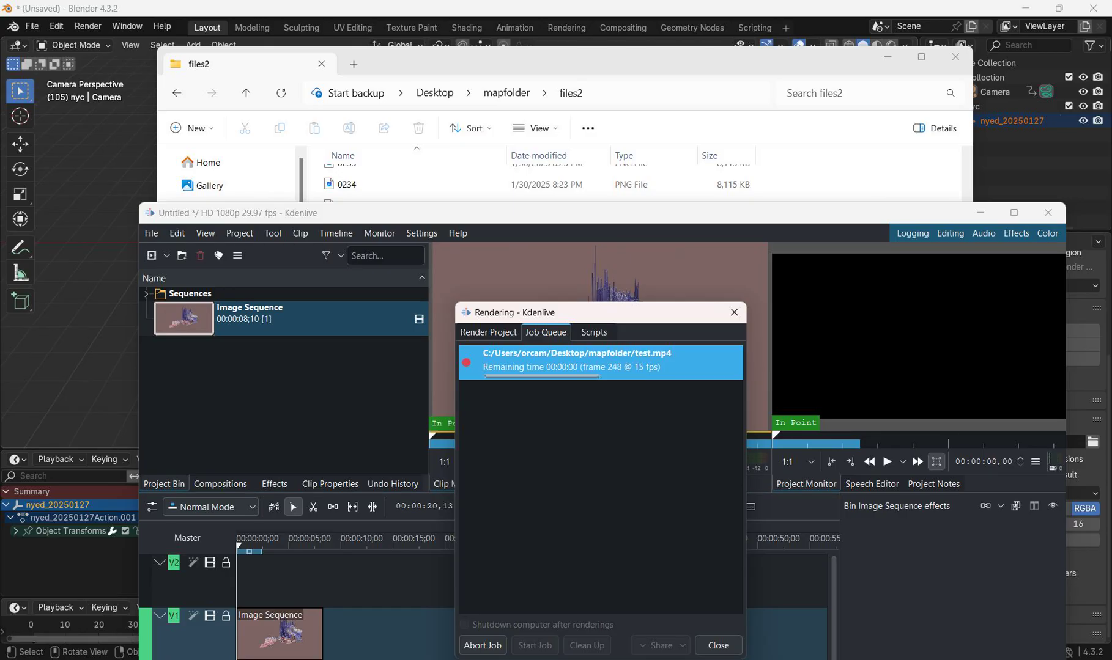
Step: Switch to File Explorer, play the test video from mapfolder at enlarged size, and close the player and minimize the folder window
key(alt+Tab)
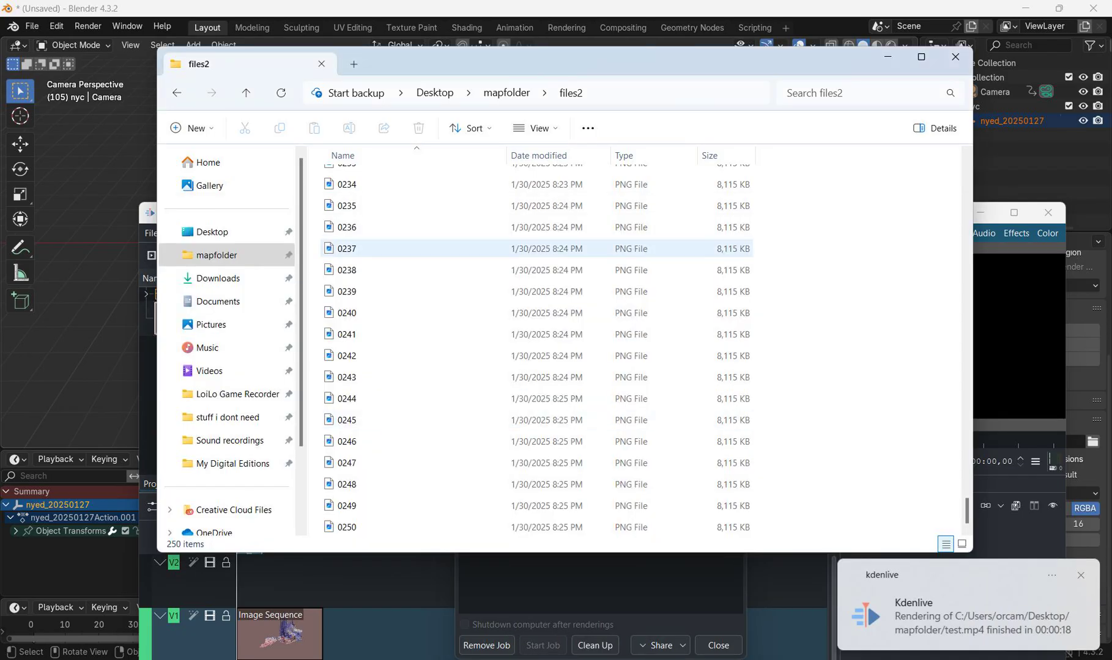
click(217, 255)
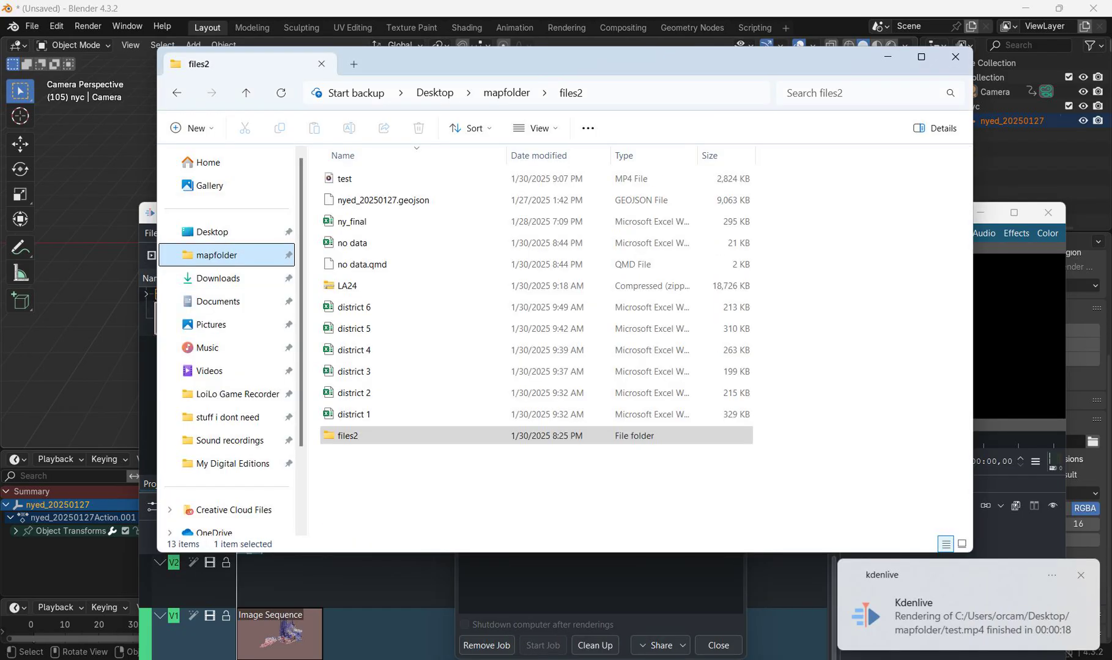
double_click(344, 179)
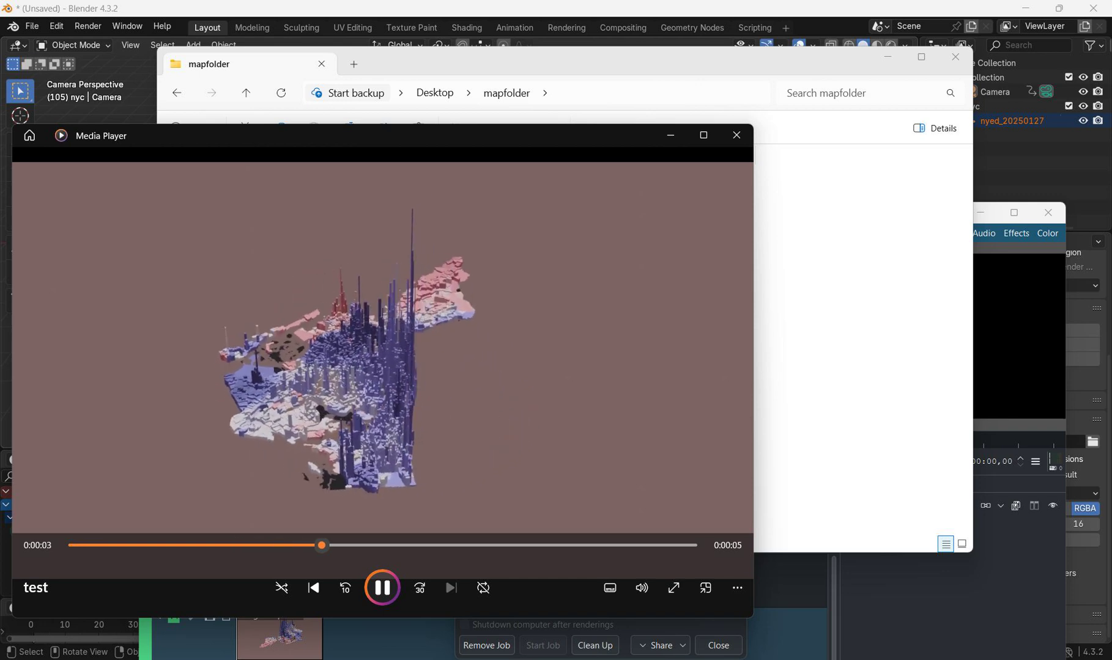
click(703, 134)
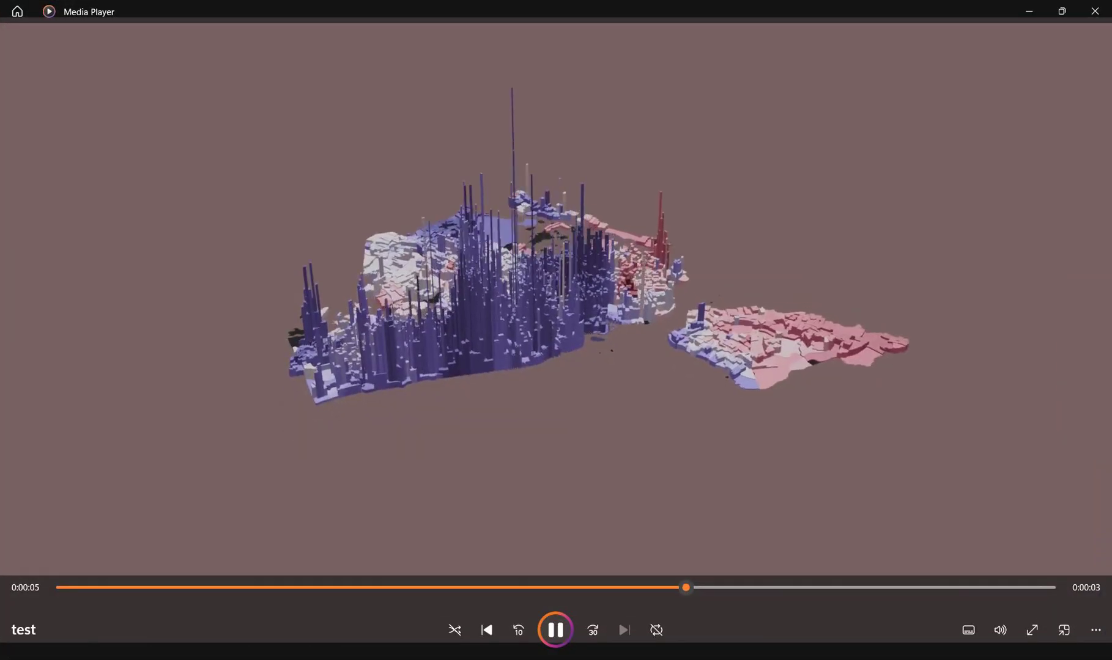
click(1061, 11)
click(725, 142)
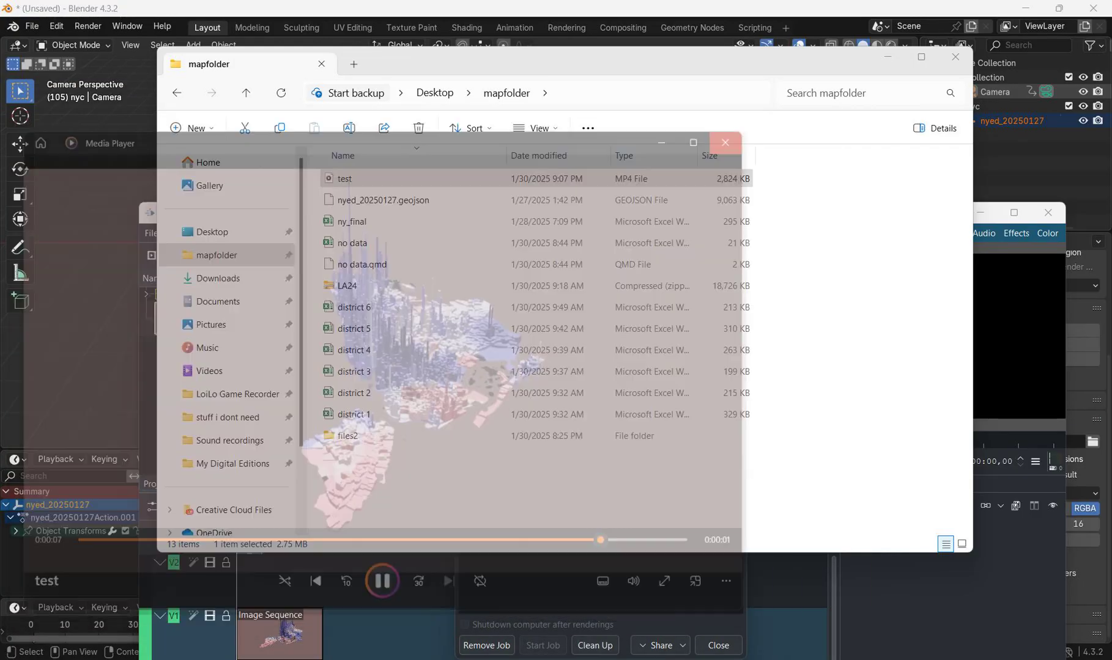
click(888, 57)
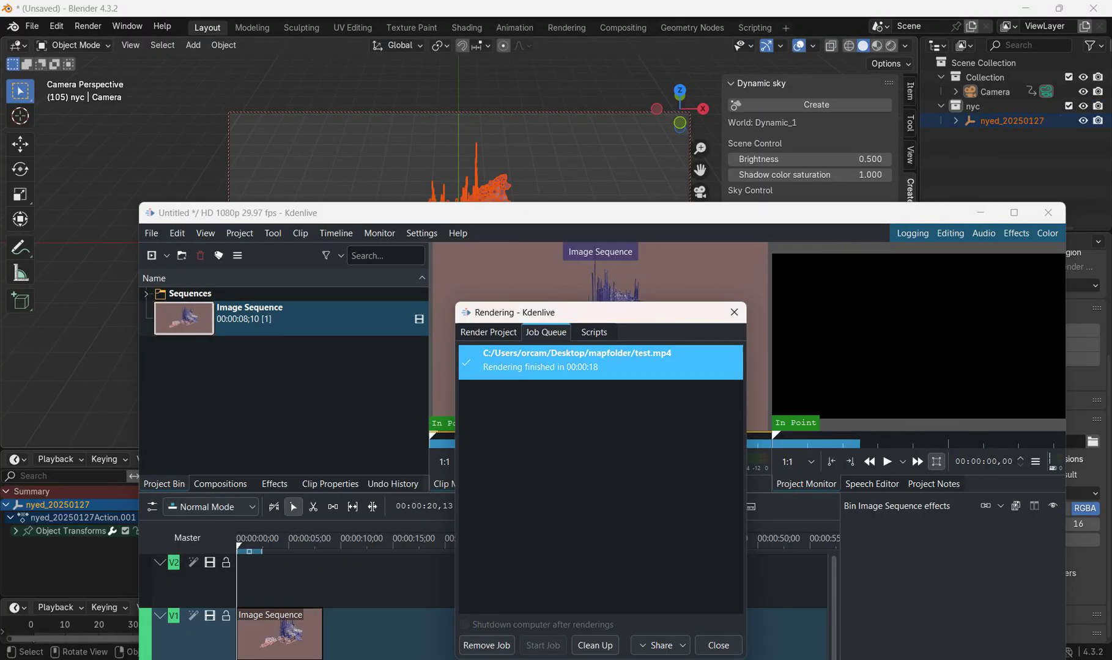
Step: Close the rendering window and examine the resolution and frame rate profiles for a new project, leaving without creating one
click(734, 313)
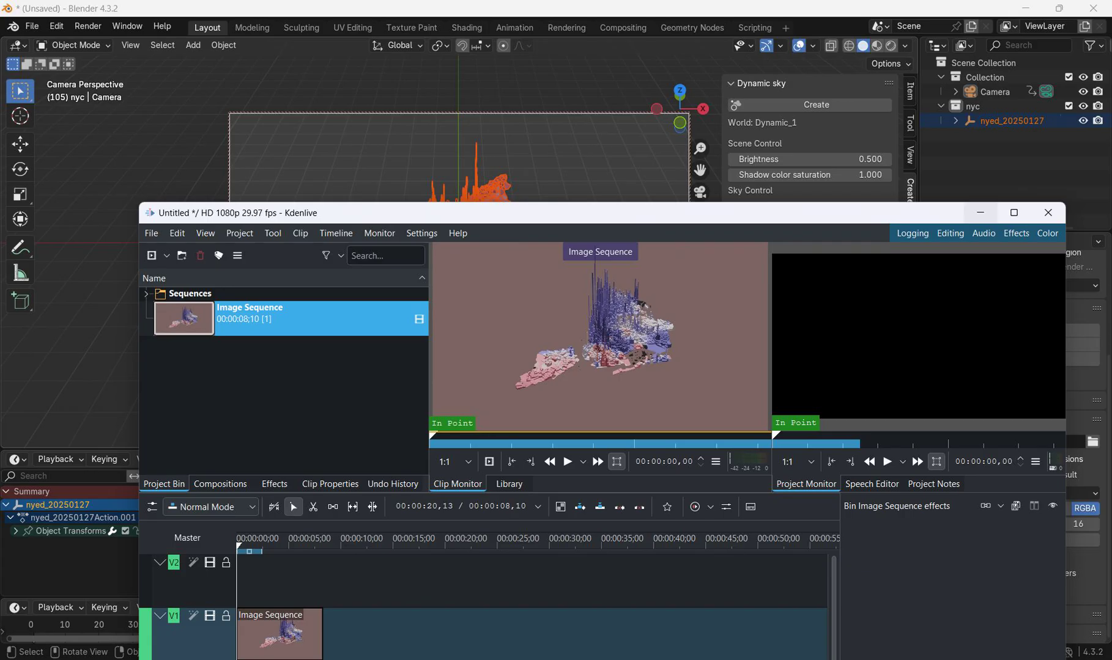
drag(672, 213, 614, 69)
click(93, 89)
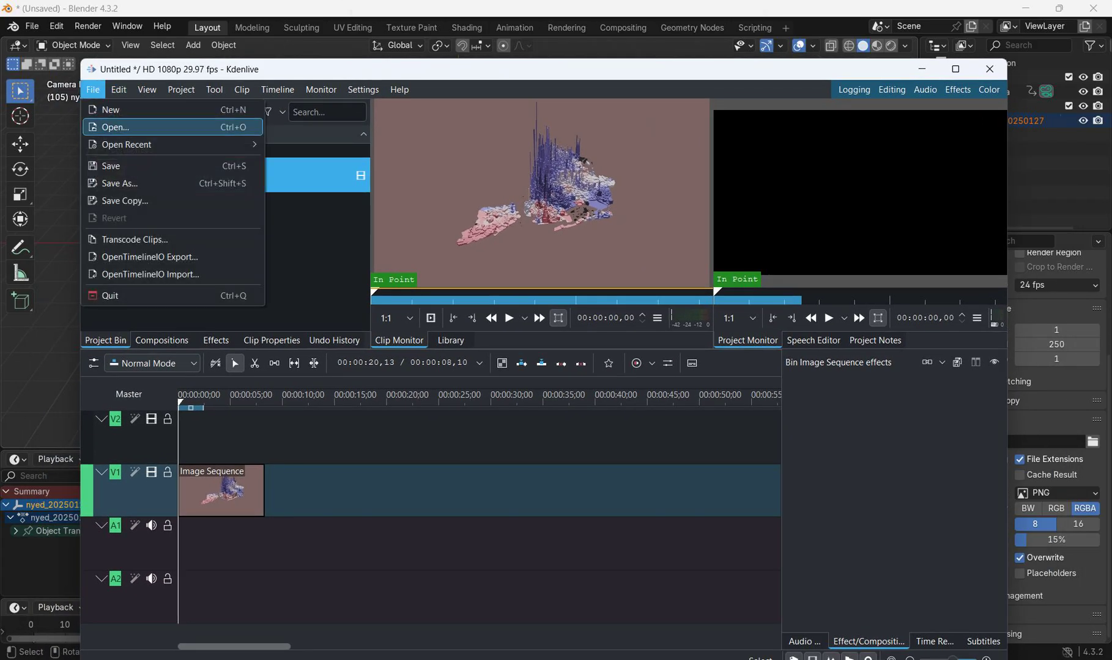
click(108, 107)
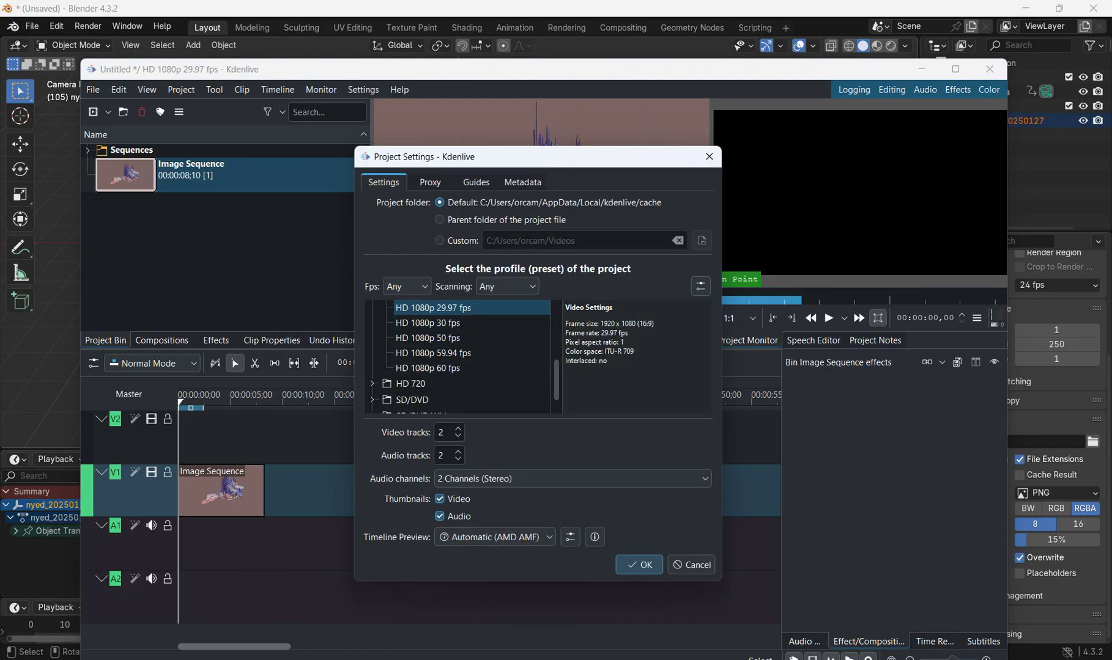
scroll(459, 355, up, 5)
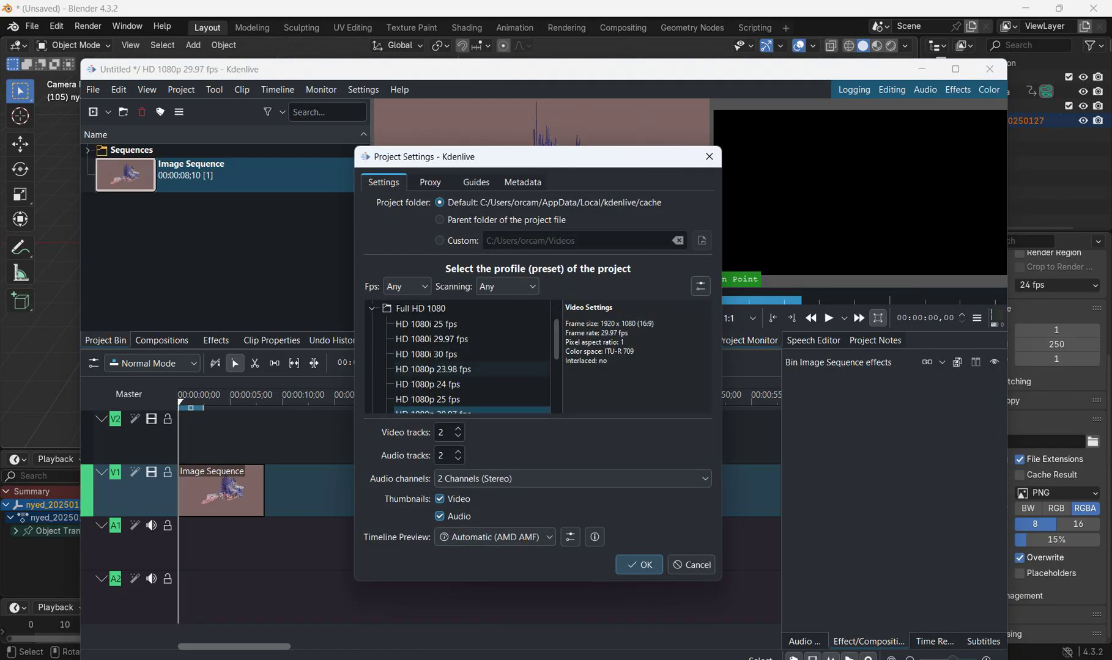
scroll(458, 355, down, 2)
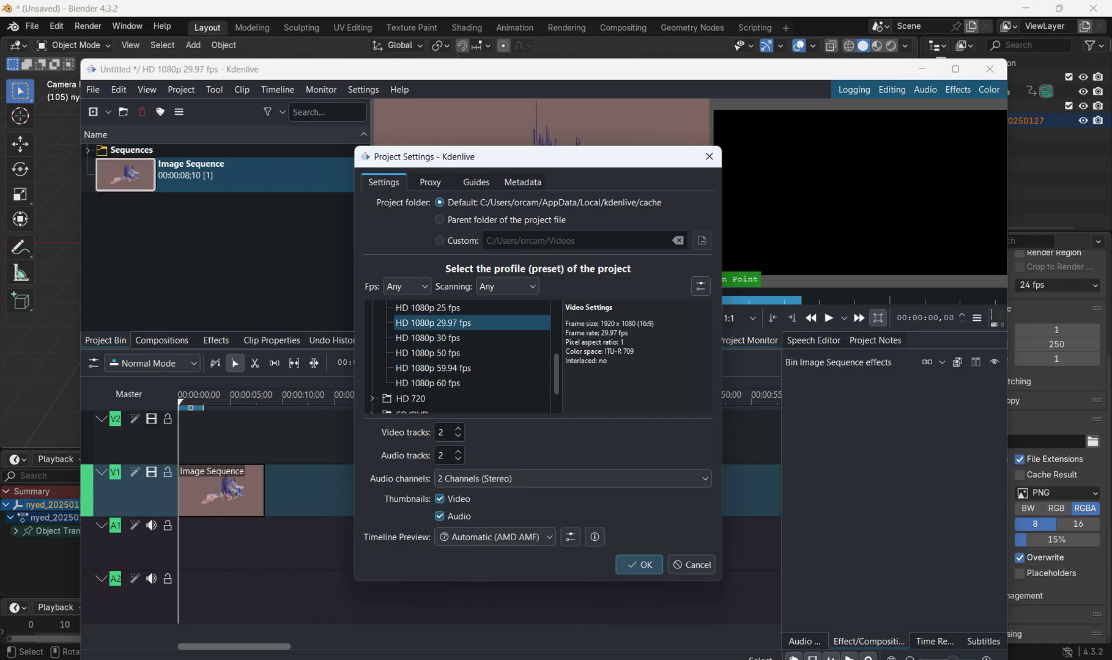
scroll(459, 355, up, 4)
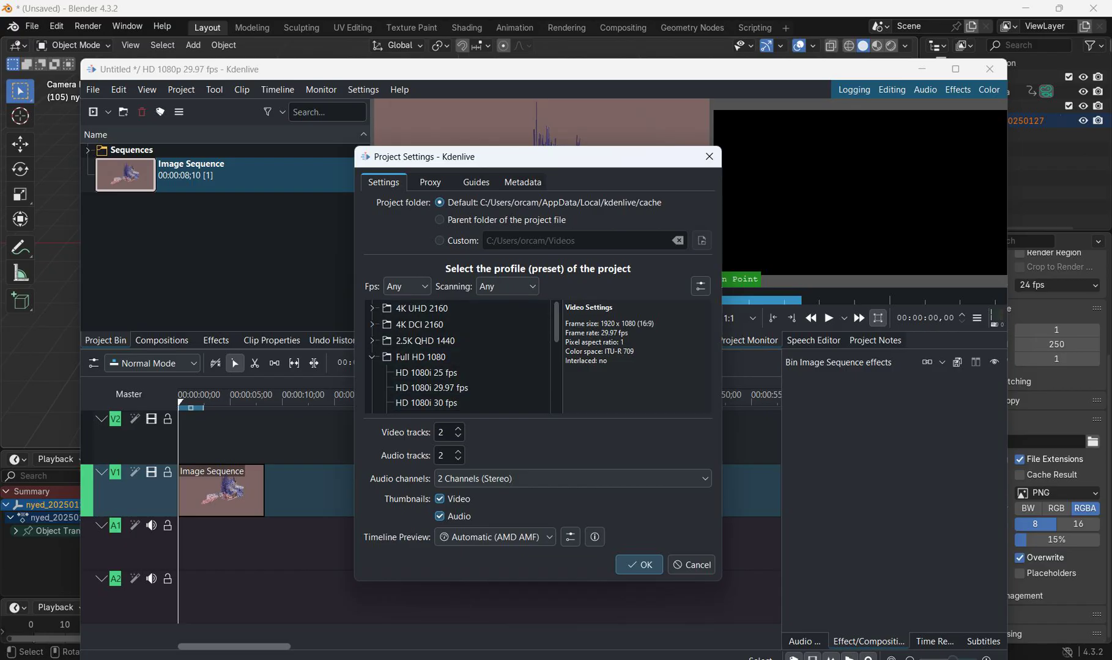
click(708, 156)
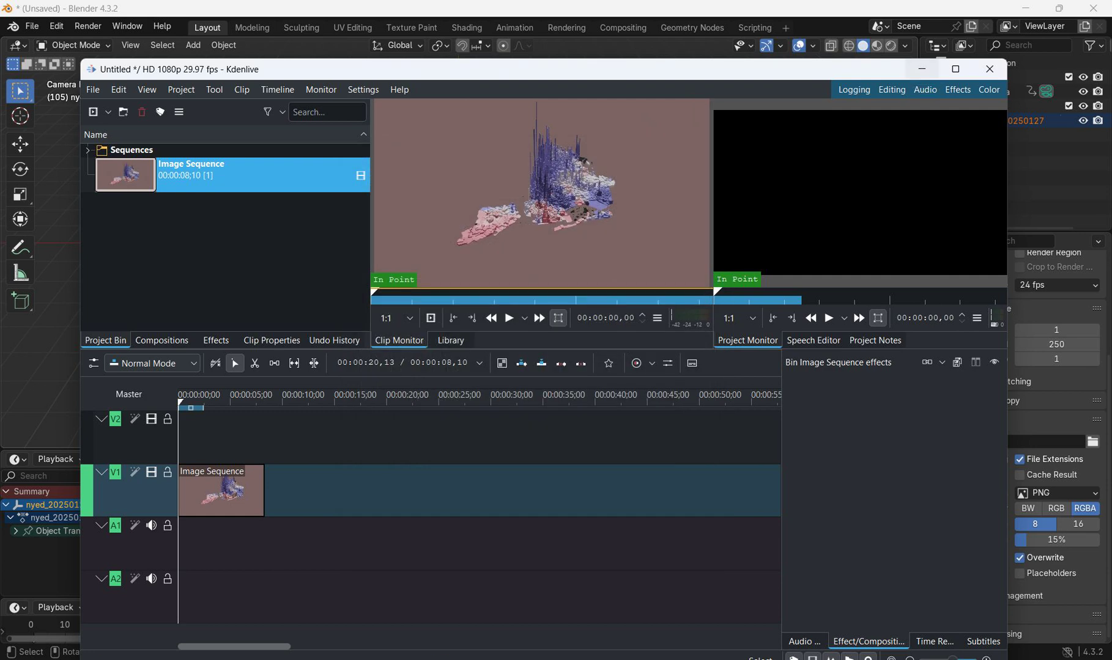